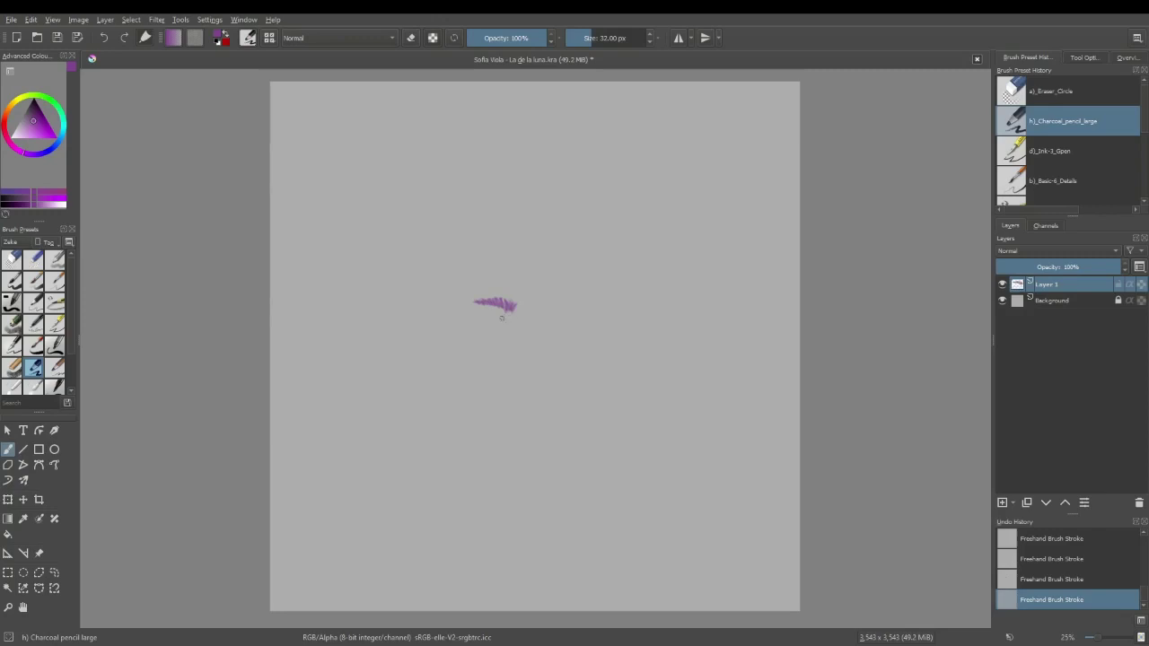
# Step: Try sketching a closed eye below the eyebrow and the nose line beside it, undoing the nose strokes
pyautogui.moveTo(507, 331); pyautogui.dragTo(485, 332)
pyautogui.moveTo(535, 315); pyautogui.dragTo(536, 360)
pyautogui.hotkey('ctrl', 'z')
pyautogui.hotkey('ctrl', 'z')
pyautogui.hotkey('ctrl', 'z')
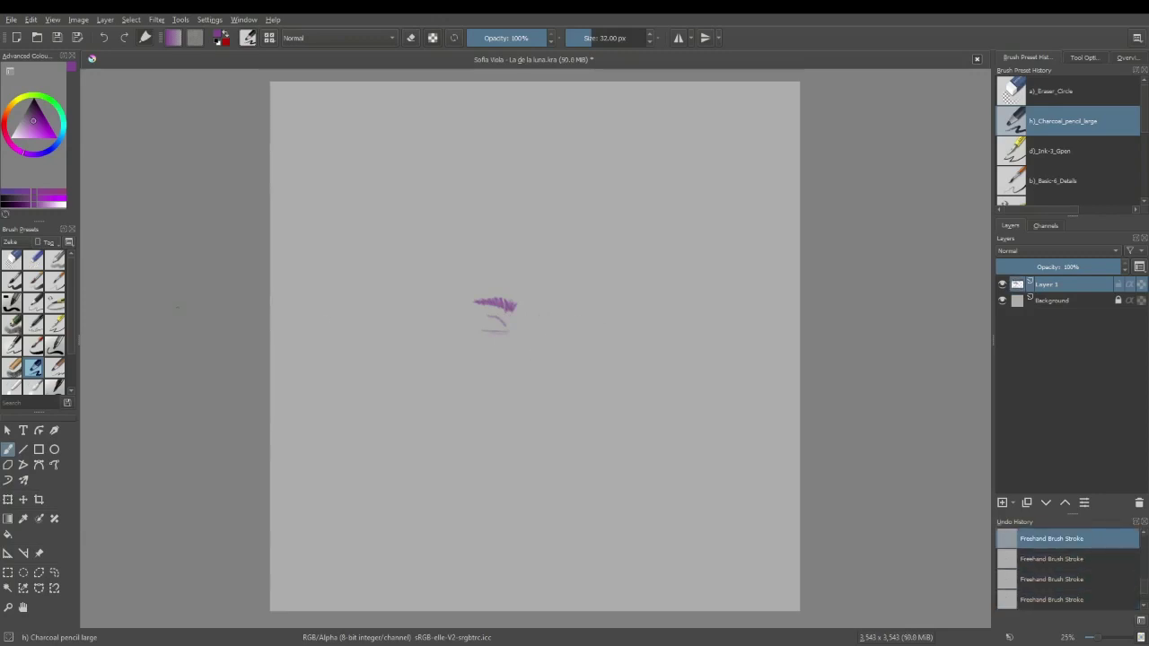
# Step: Erase the eye lines below the eyebrow with Eraser_Circle and return to the Charcoal_pencil_large brush
pyautogui.click(12, 259)
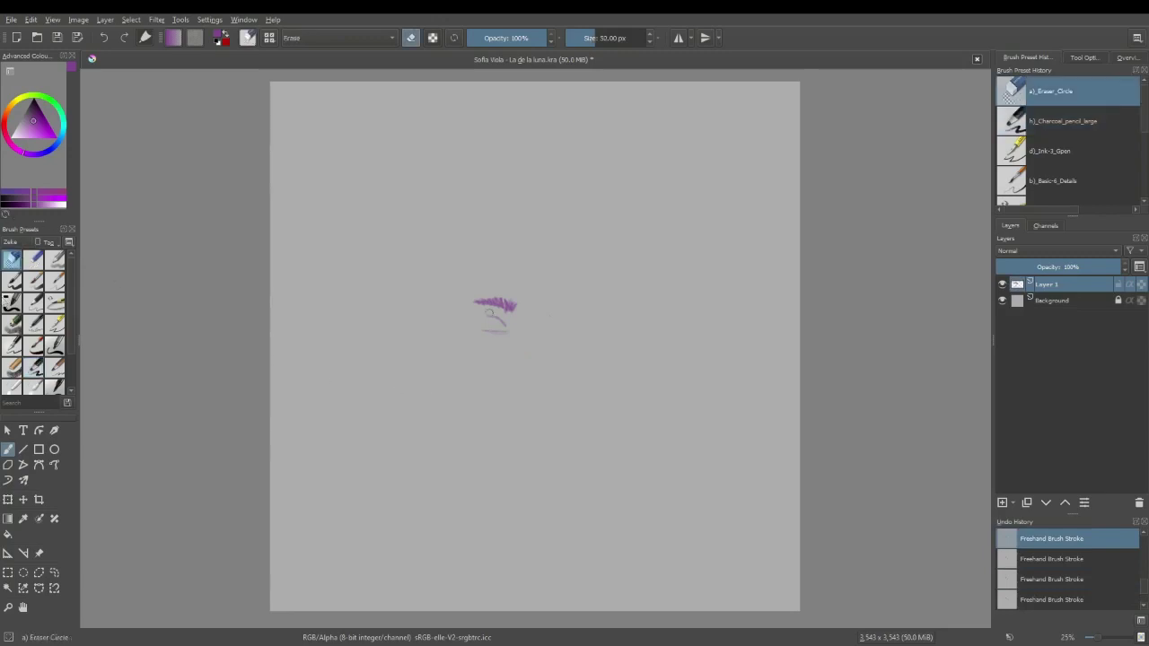
pyautogui.moveTo(489, 314)
pyautogui.mouseDown()
pyautogui.moveTo(474, 339)
pyautogui.moveTo(500, 322)
pyautogui.mouseUp()
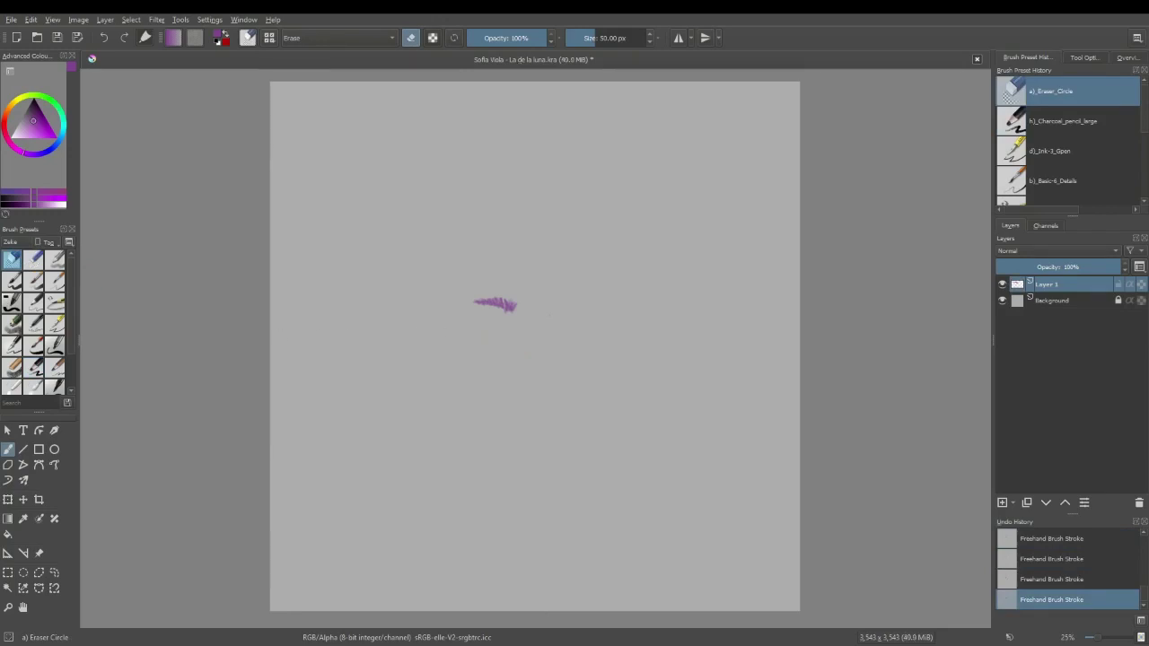
pyautogui.press('/')
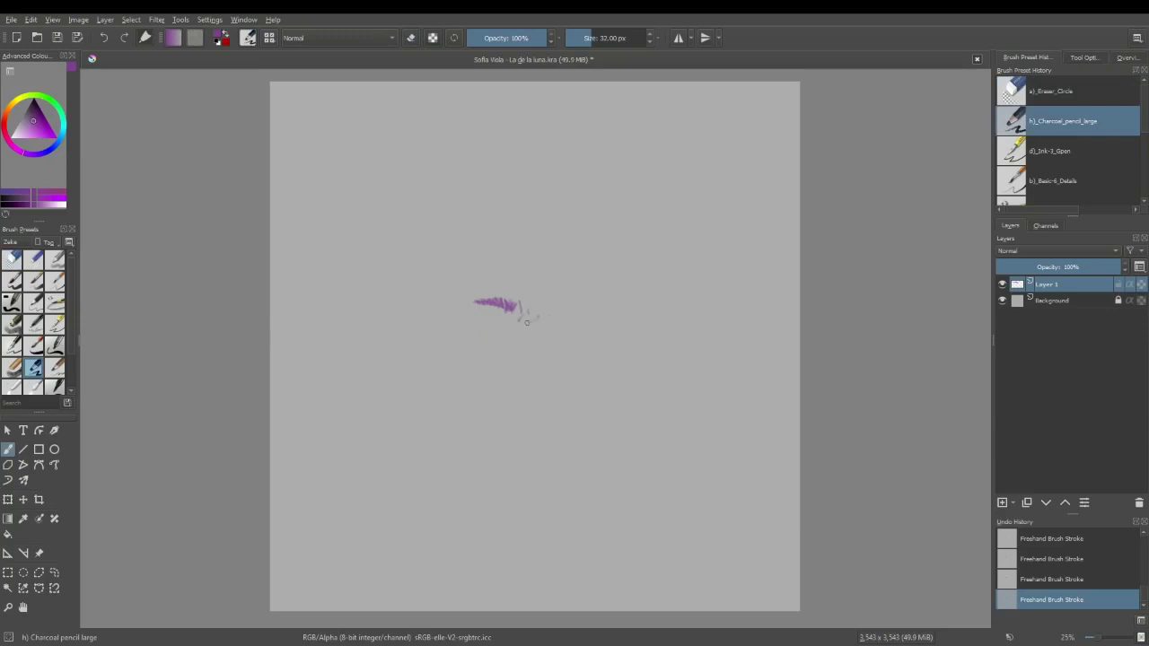
# Step: Try sketching the nose bridge down from the eyebrow's inner end, and undo the last strokes
pyautogui.moveTo(534, 324)
pyautogui.mouseDown()
pyautogui.moveTo(534, 362)
pyautogui.moveTo(521, 363)
pyautogui.mouseUp()
pyautogui.hotkey('ctrl', 'z')
pyautogui.hotkey('ctrl', 'z')
pyautogui.hotkey('ctrl', 'z')
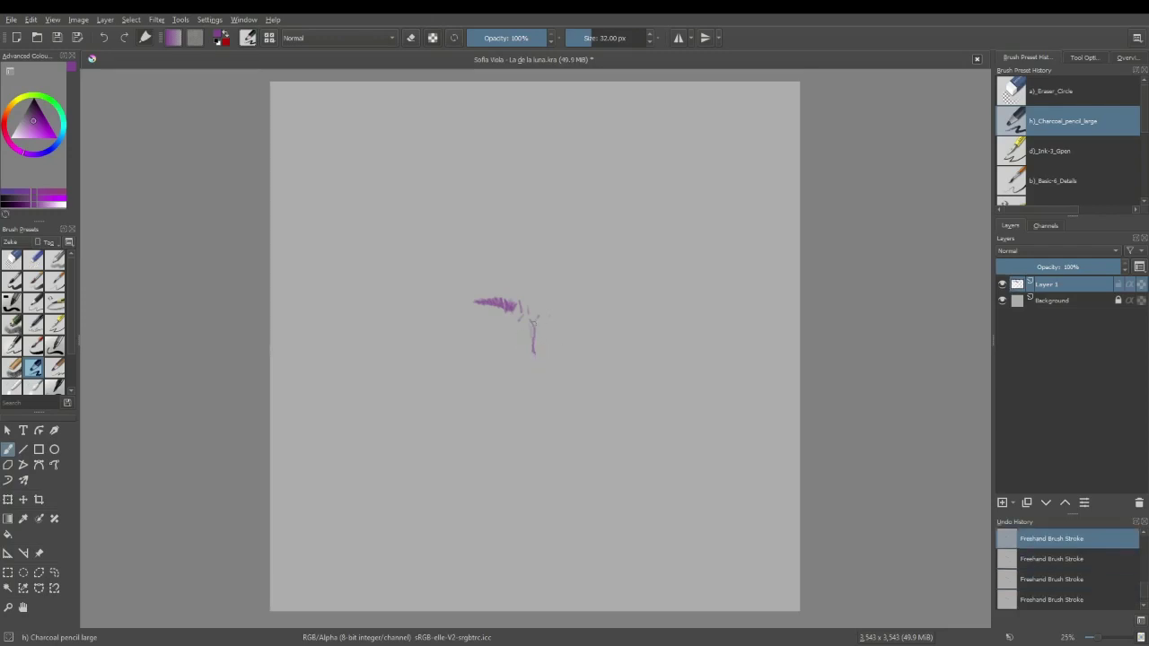
# Step: Clear Layer 1 and sketch a nose near the canvas centre in purple charcoal, with bridge, nostrils and darkened base
pyautogui.press('Delete')
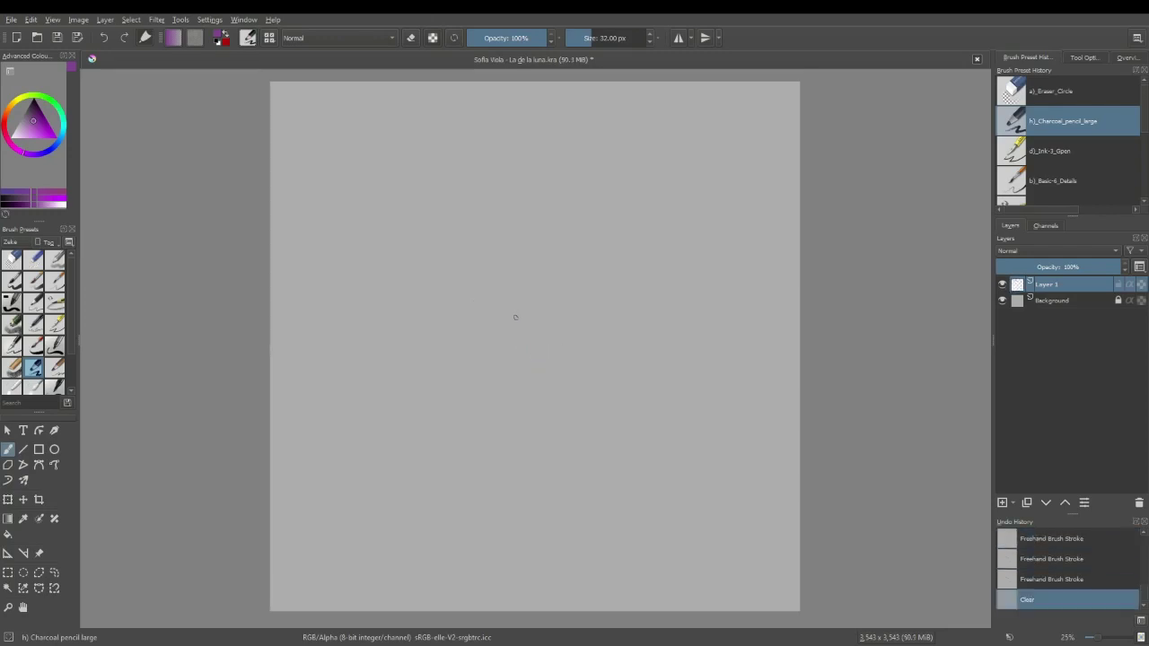
pyautogui.moveTo(523, 309)
pyautogui.mouseDown()
pyautogui.moveTo(536, 353)
pyautogui.moveTo(525, 359)
pyautogui.mouseUp()
pyautogui.moveTo(513, 346); pyautogui.dragTo(515, 366)
pyautogui.moveTo(544, 366); pyautogui.dragTo(538, 349)
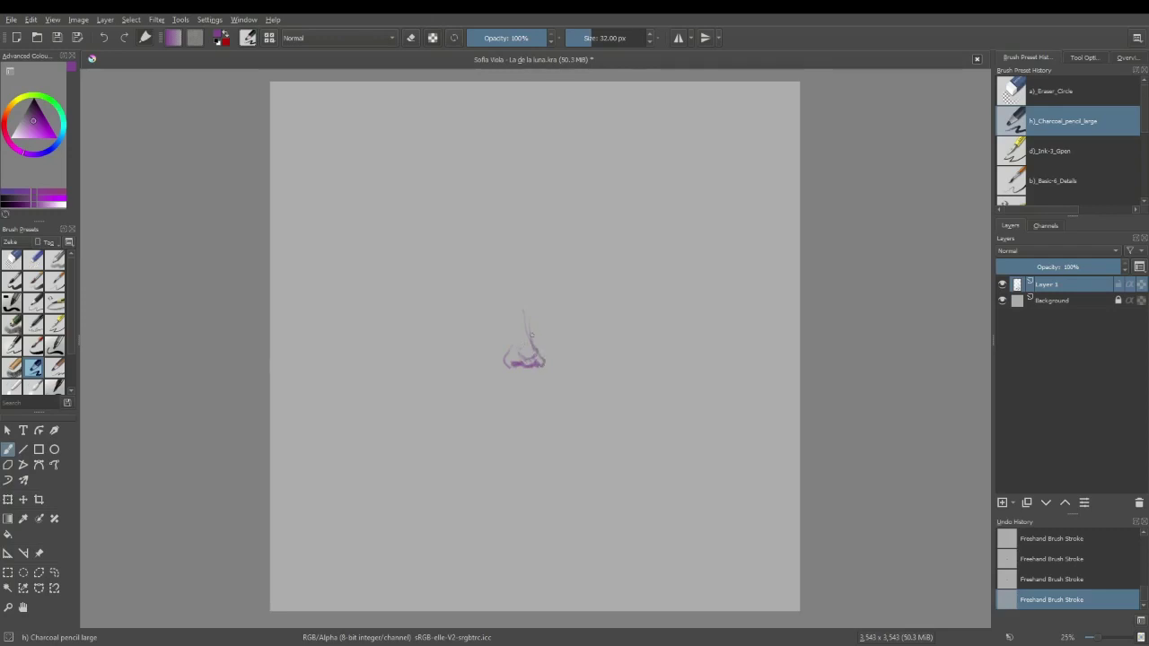
pyautogui.moveTo(537, 337)
pyautogui.mouseDown()
pyautogui.moveTo(528, 320)
pyautogui.moveTo(531, 343)
pyautogui.mouseUp()
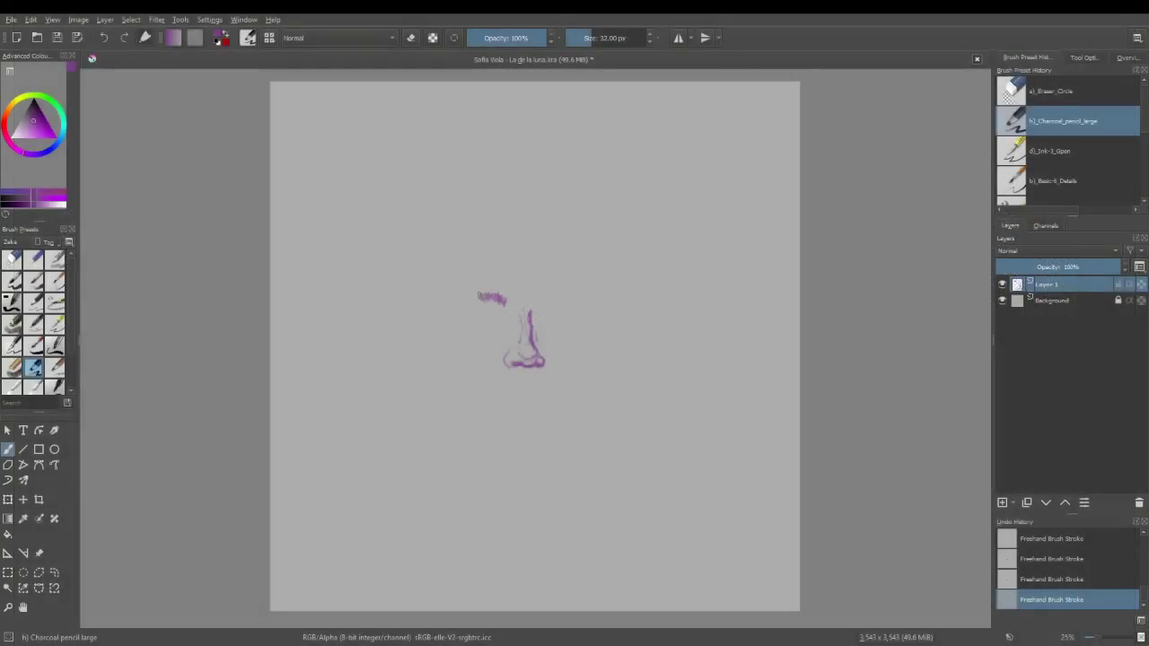
# Step: Extend the left eyebrow outward and thicken its inner end with short hatched strokes
pyautogui.moveTo(479, 294); pyautogui.dragTo(475, 296)
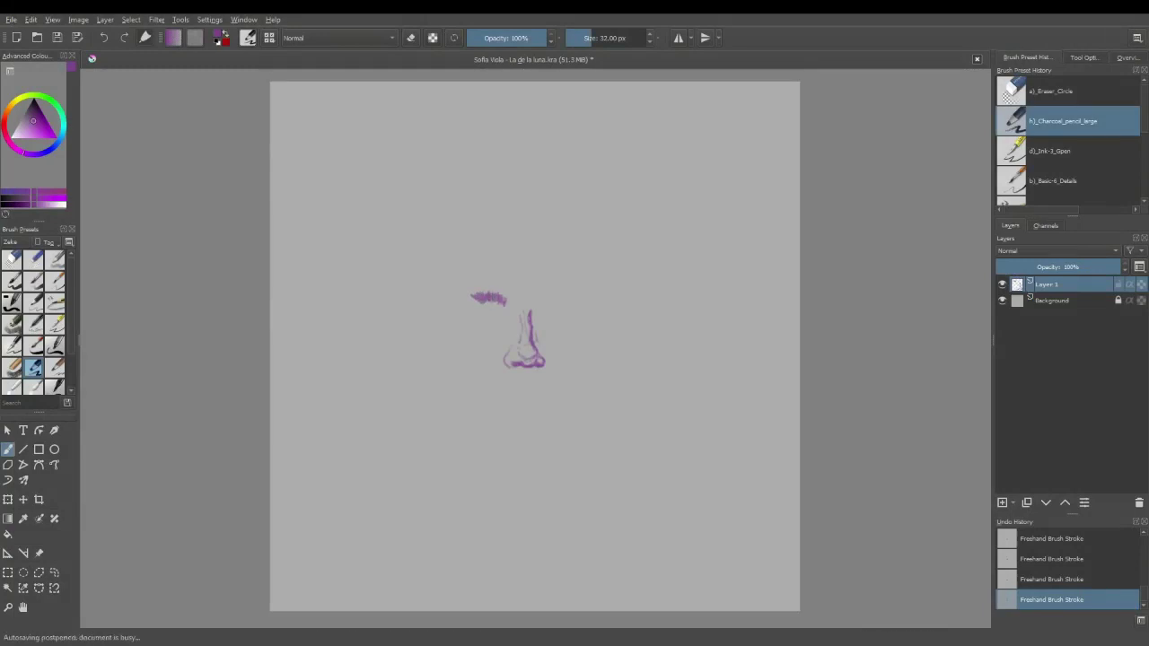
pyautogui.moveTo(506, 299); pyautogui.dragTo(512, 303)
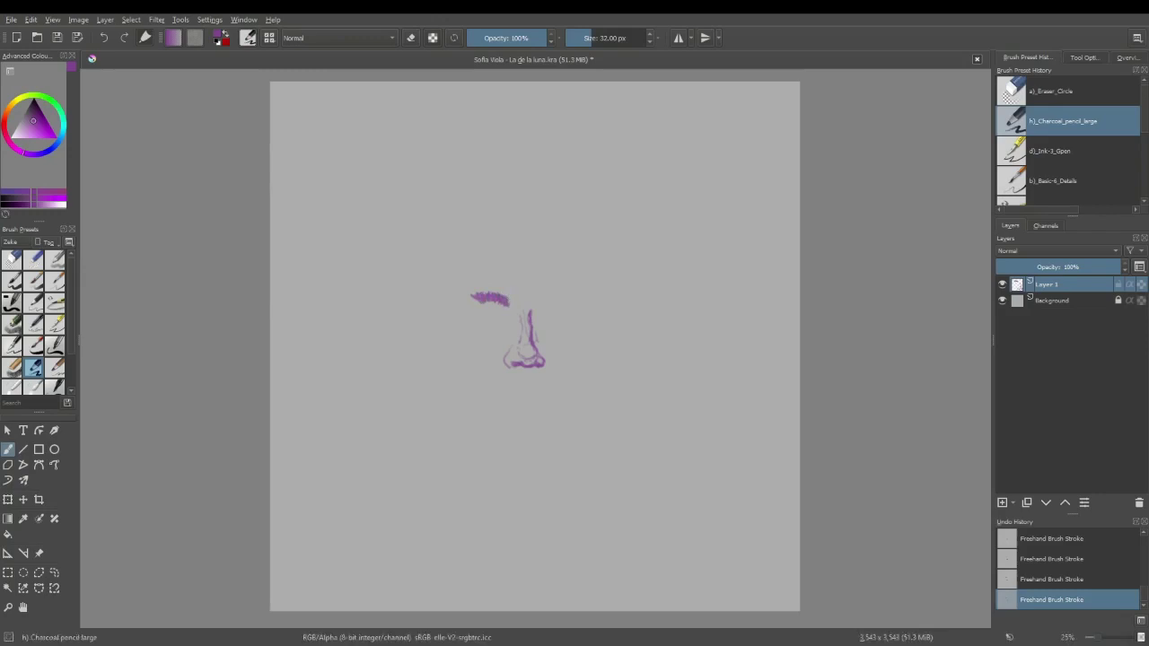
pyautogui.moveTo(506, 297); pyautogui.dragTo(512, 303)
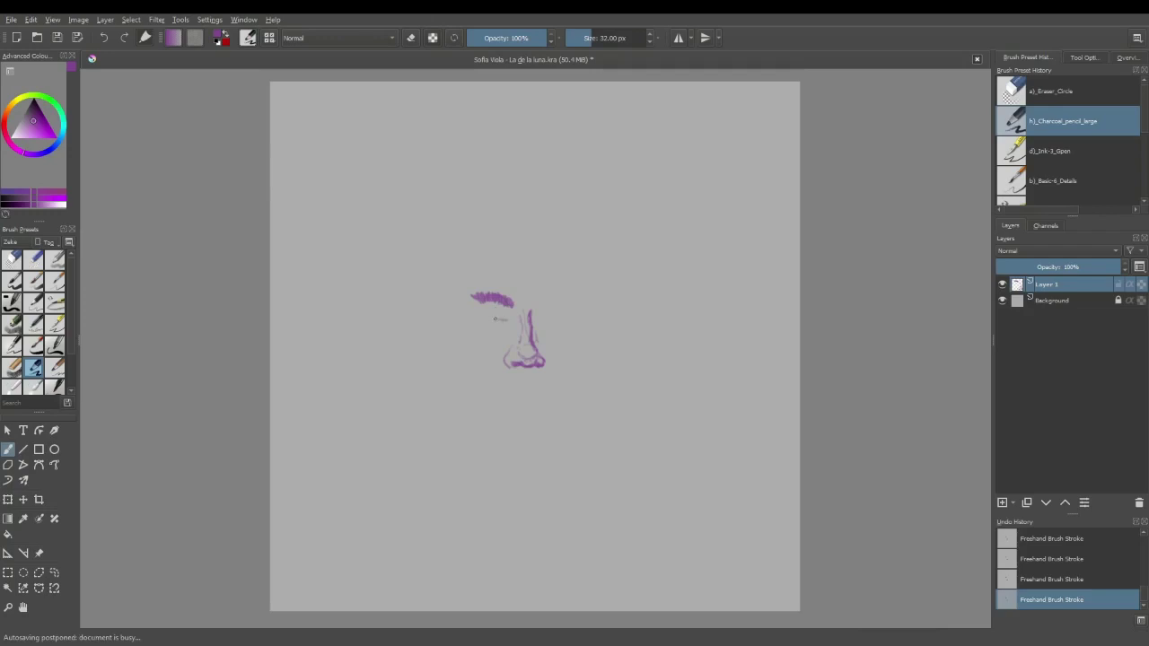
# Step: Try sketching an eyelid line beneath the left eyebrow, and undo it
pyautogui.moveTo(503, 317); pyautogui.dragTo(477, 318)
pyautogui.hotkey('ctrl', 'z')
pyautogui.hotkey('ctrl', 'z')
pyautogui.hotkey('ctrl', 'z')
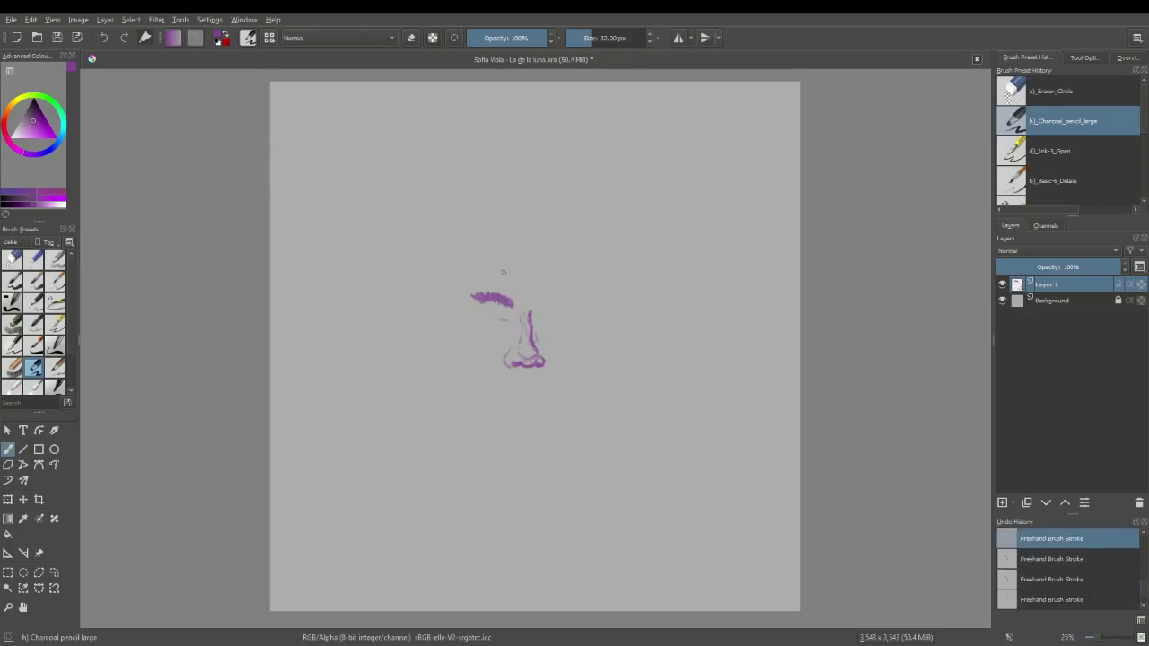
# Step: Smooth the left eyebrow's ragged edges and outer end using the charcoal pencil in eraser mode
pyautogui.press('e')
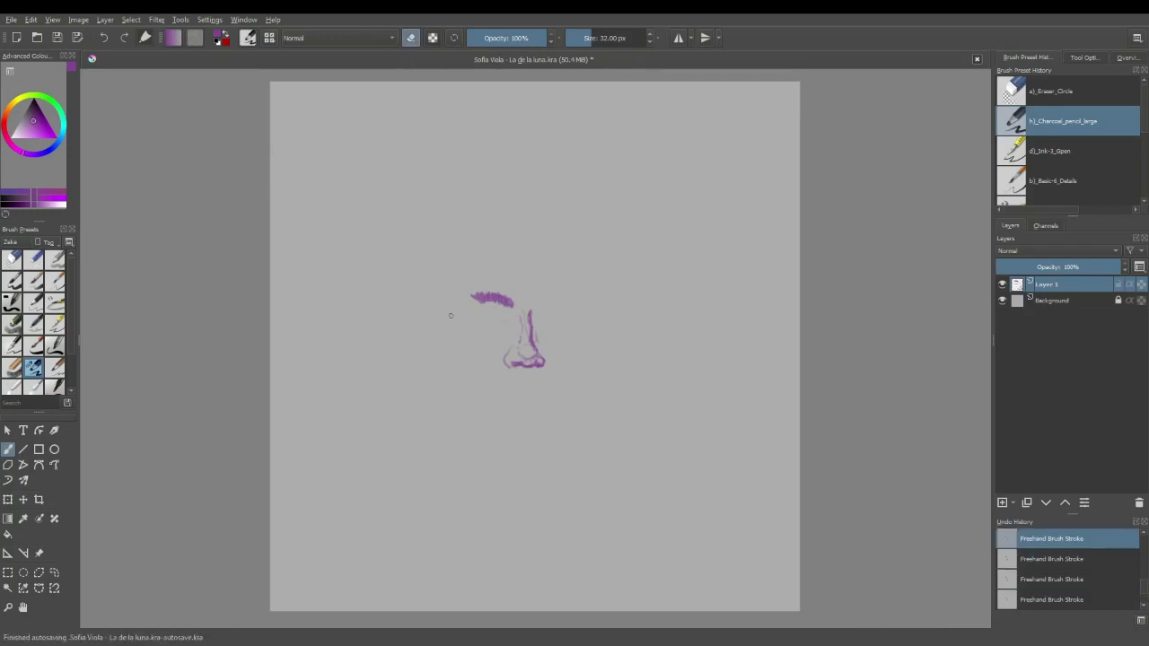
pyautogui.moveTo(469, 303)
pyautogui.mouseDown()
pyautogui.moveTo(484, 305)
pyautogui.moveTo(488, 292)
pyautogui.mouseUp()
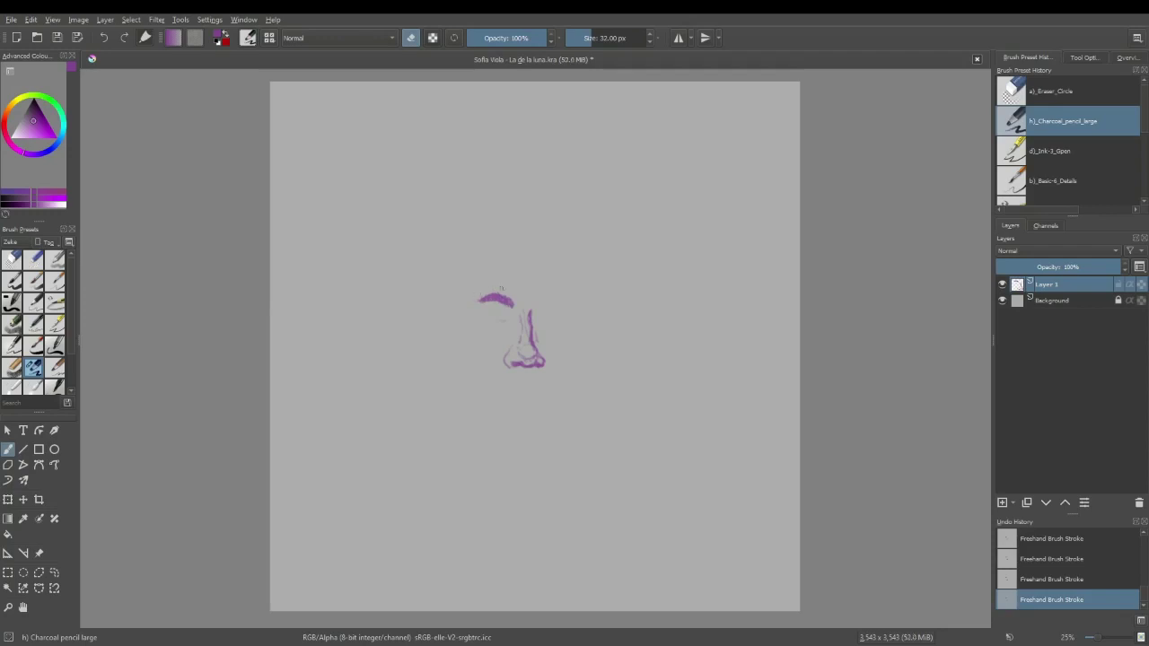
pyautogui.press('e')
# Step: Sketch a right eyebrow above the nose, level with the left one, and undo the last strokes
pyautogui.moveTo(541, 304); pyautogui.dragTo(574, 304)
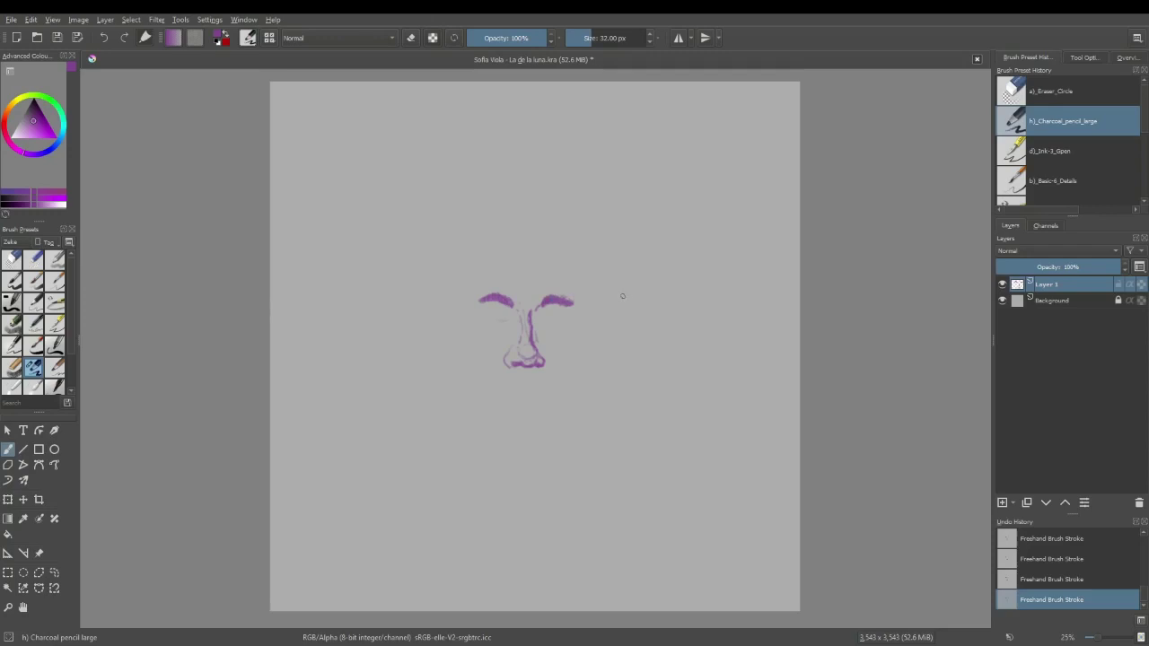
pyautogui.hotkey('ctrl', 'z')
pyautogui.hotkey('ctrl', 'z')
pyautogui.hotkey('ctrl', 'z')
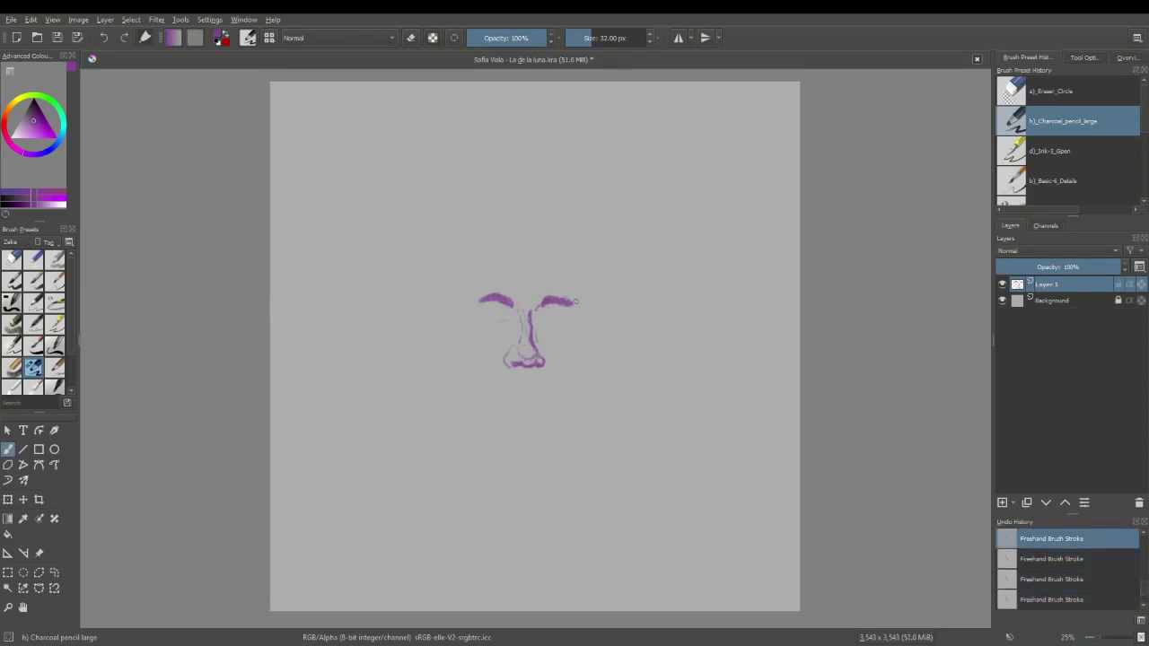
# Step: Erase the right eyebrow with Eraser_Circle and switch back to the charcoal pencil
pyautogui.click(12, 259)
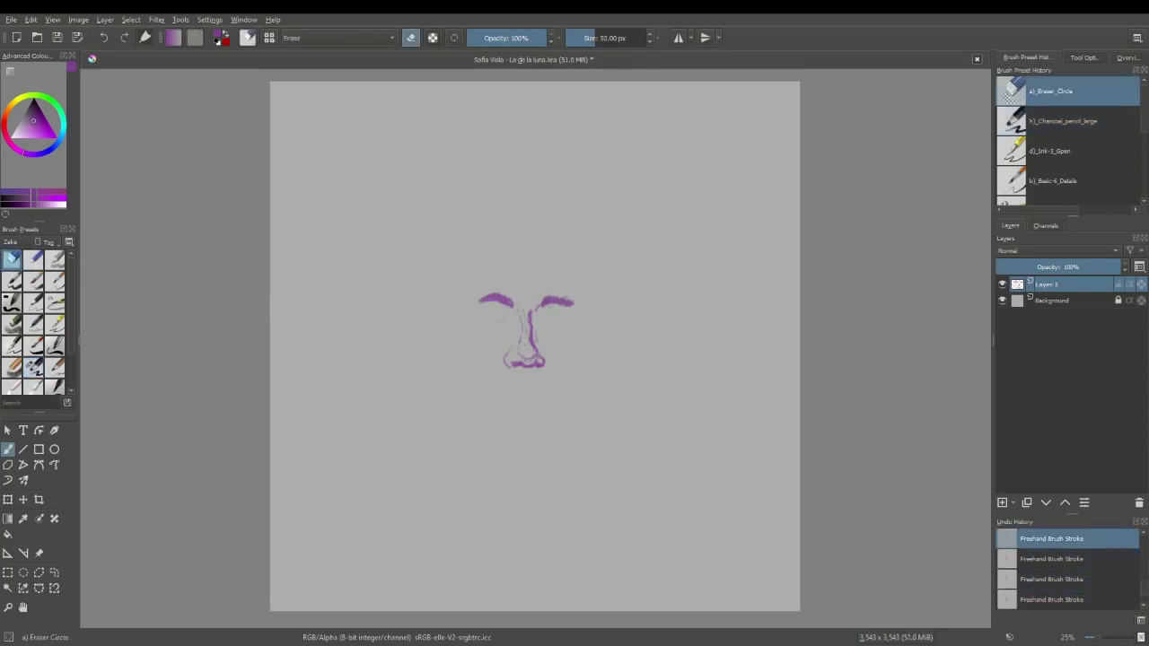
pyautogui.moveTo(544, 305); pyautogui.dragTo(561, 306)
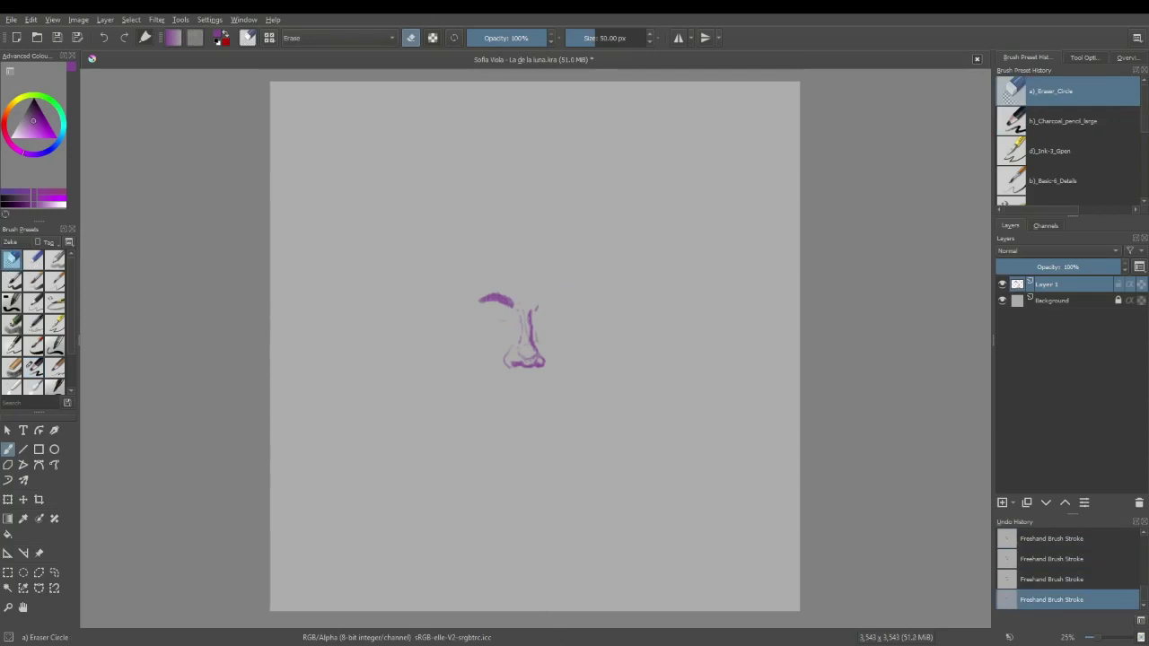
pyautogui.press('/')
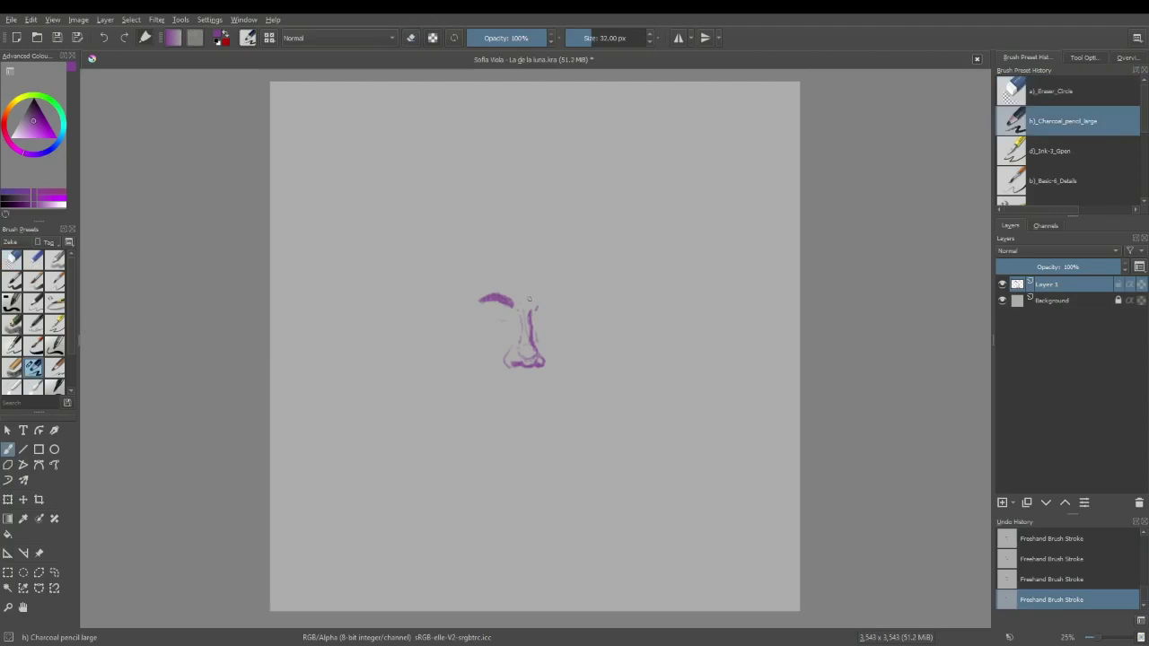
# Step: Redraw the right eyebrow as a thinner arch rising from the nose bridge, undoing the last strokes
pyautogui.press('/')
pyautogui.press('/')
pyautogui.moveTo(542, 303); pyautogui.dragTo(558, 300)
pyautogui.moveTo(555, 300); pyautogui.dragTo(562, 299)
pyautogui.hotkey('ctrl', 'z')
pyautogui.hotkey('ctrl', 'z')
pyautogui.hotkey('ctrl', 'z')
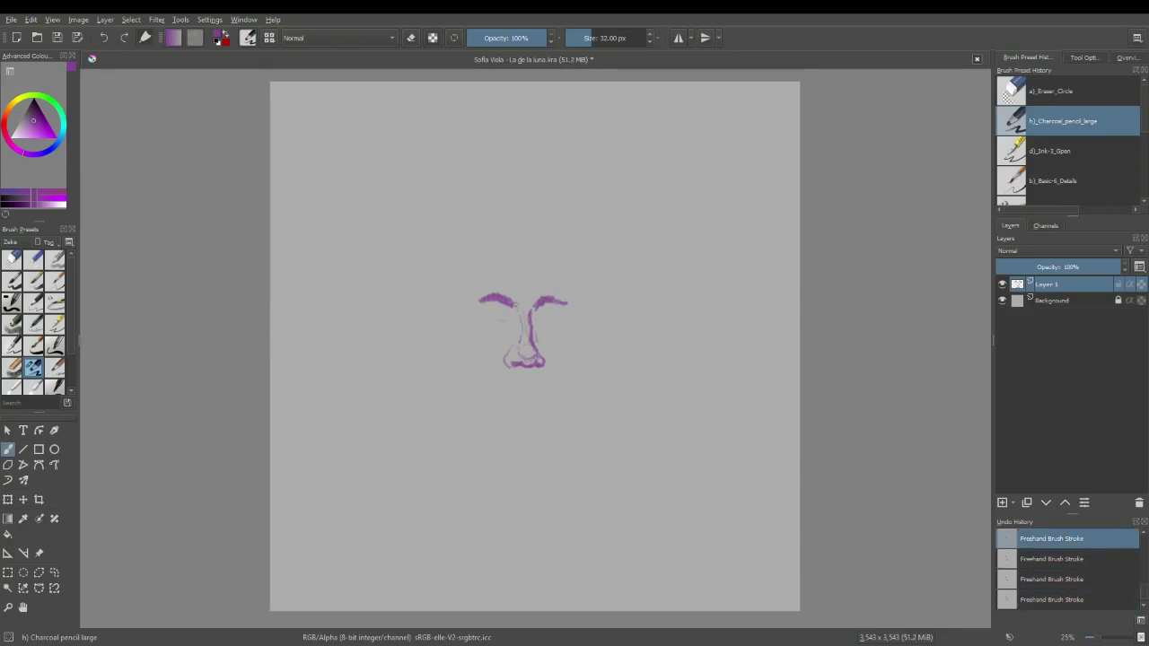
# Step: Erase both eyebrows and the stray lines around the top of the nose with Eraser_Circle
pyautogui.click(13, 263)
pyautogui.moveTo(516, 315)
pyautogui.mouseDown()
pyautogui.moveTo(481, 300)
pyautogui.moveTo(561, 298)
pyautogui.mouseUp()
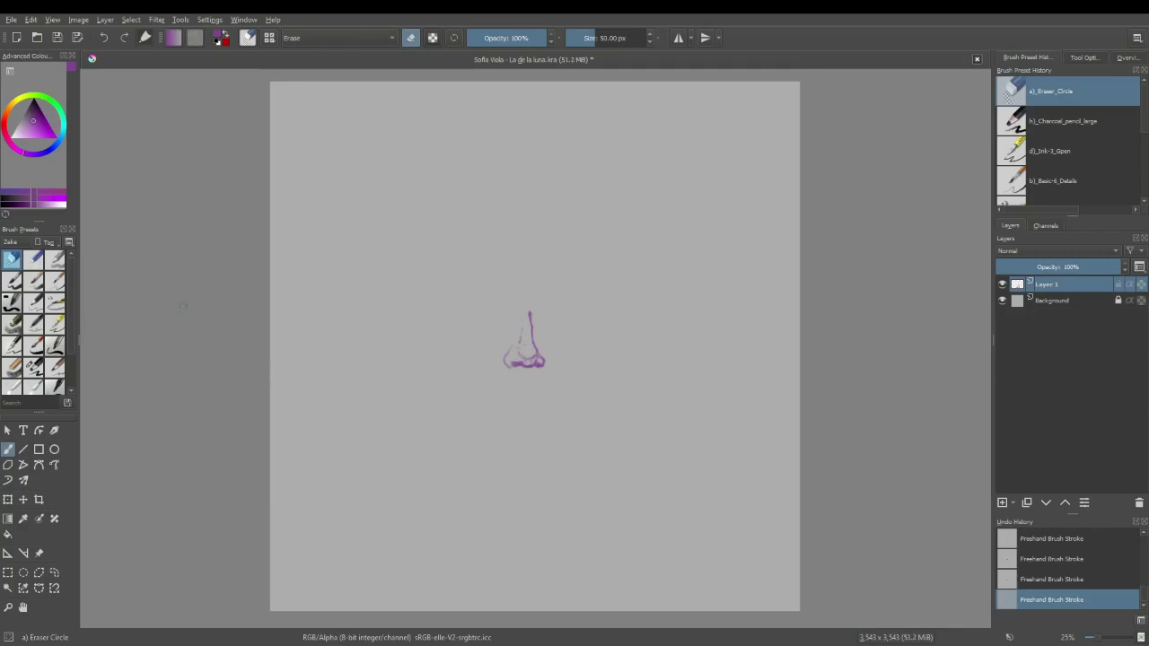
# Step: With Charcoal_pencil_large, sketch fold lines beside the nostrils and a new left eyebrow above the nose
pyautogui.click(33, 366)
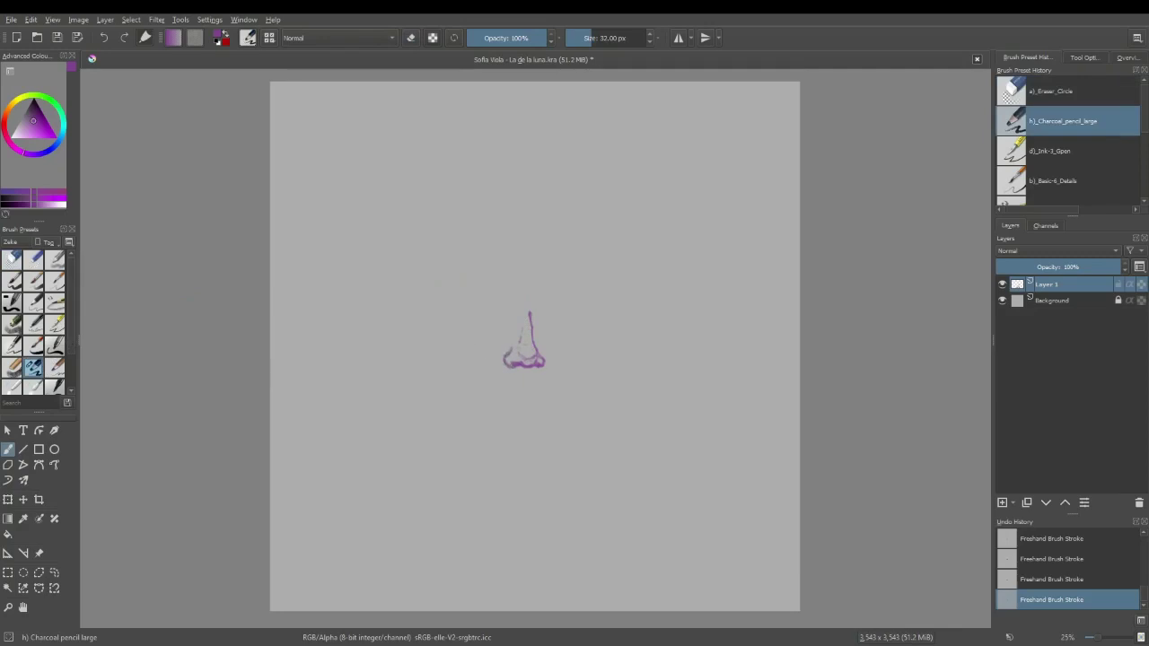
pyautogui.moveTo(547, 366); pyautogui.dragTo(550, 375)
pyautogui.moveTo(510, 303); pyautogui.dragTo(508, 306)
pyautogui.moveTo(508, 304); pyautogui.dragTo(471, 298)
pyautogui.moveTo(517, 299); pyautogui.dragTo(515, 308)
pyautogui.moveTo(497, 285); pyautogui.dragTo(489, 285)
# Step: Erase the fold lines beside the nostrils and the stray marks at the left eyebrow's inner end
pyautogui.press('e')
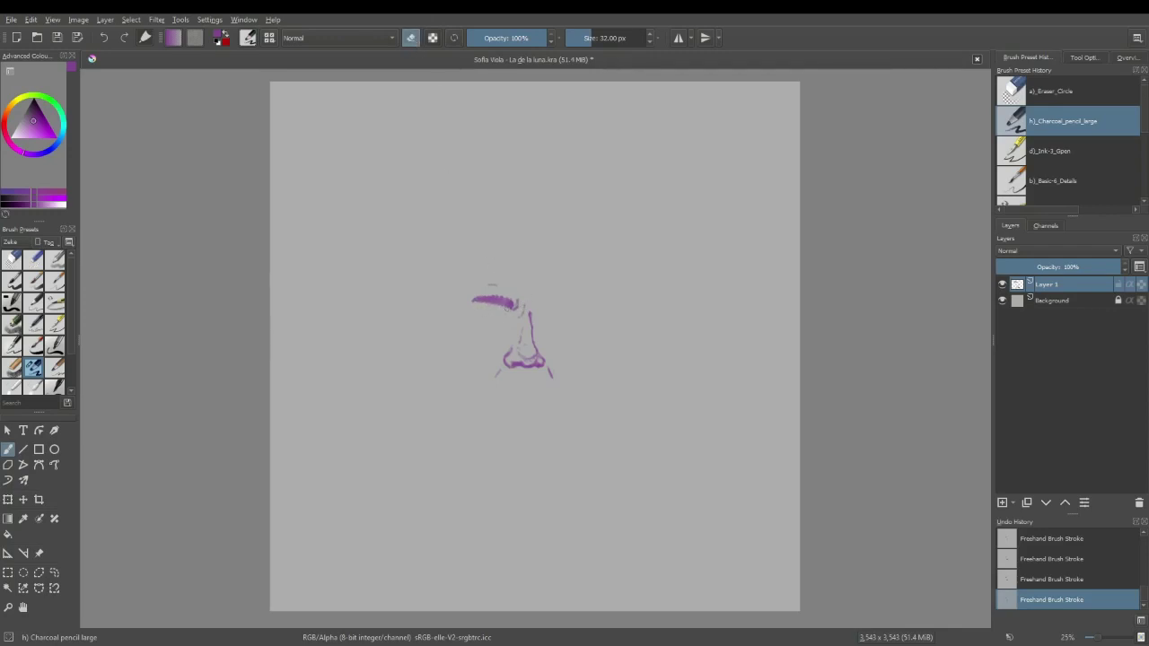
pyautogui.moveTo(496, 374); pyautogui.dragTo(548, 368)
pyautogui.moveTo(518, 304); pyautogui.dragTo(508, 315)
pyautogui.press('e')
# Step: Sketch the closed left eye beneath its eyebrow, with a dark lid line and light strokes under the eye
pyautogui.moveTo(476, 320); pyautogui.dragTo(501, 327)
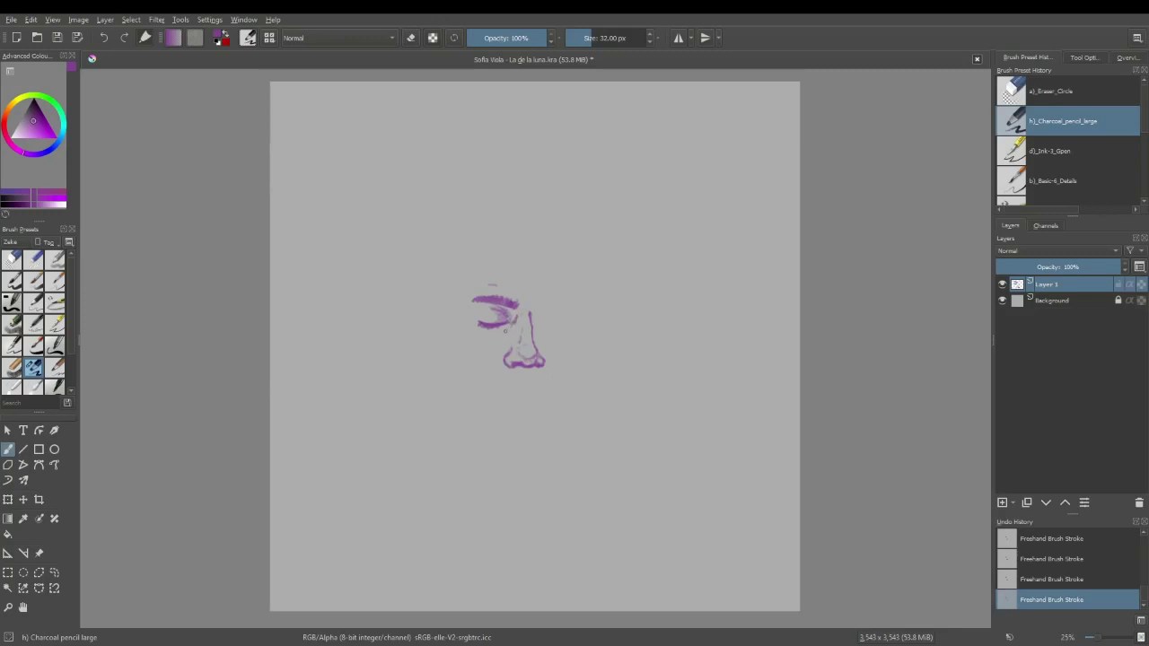
pyautogui.moveTo(489, 336); pyautogui.dragTo(507, 329)
pyautogui.hotkey('ctrl', 'z')
pyautogui.hotkey('ctrl', 'z')
pyautogui.hotkey('ctrl', 'z')
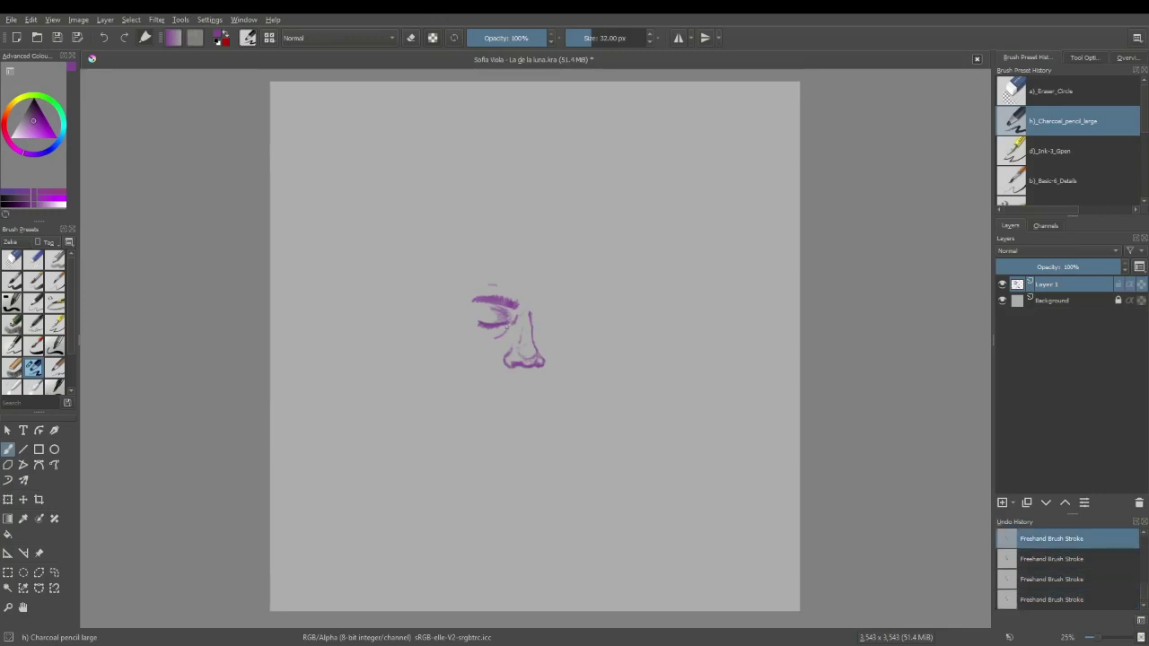
pyautogui.hotkey('ctrl', 'shift', 'z')
pyautogui.hotkey('ctrl', 'shift', 'z')
pyautogui.hotkey('ctrl', 'shift', 'z')
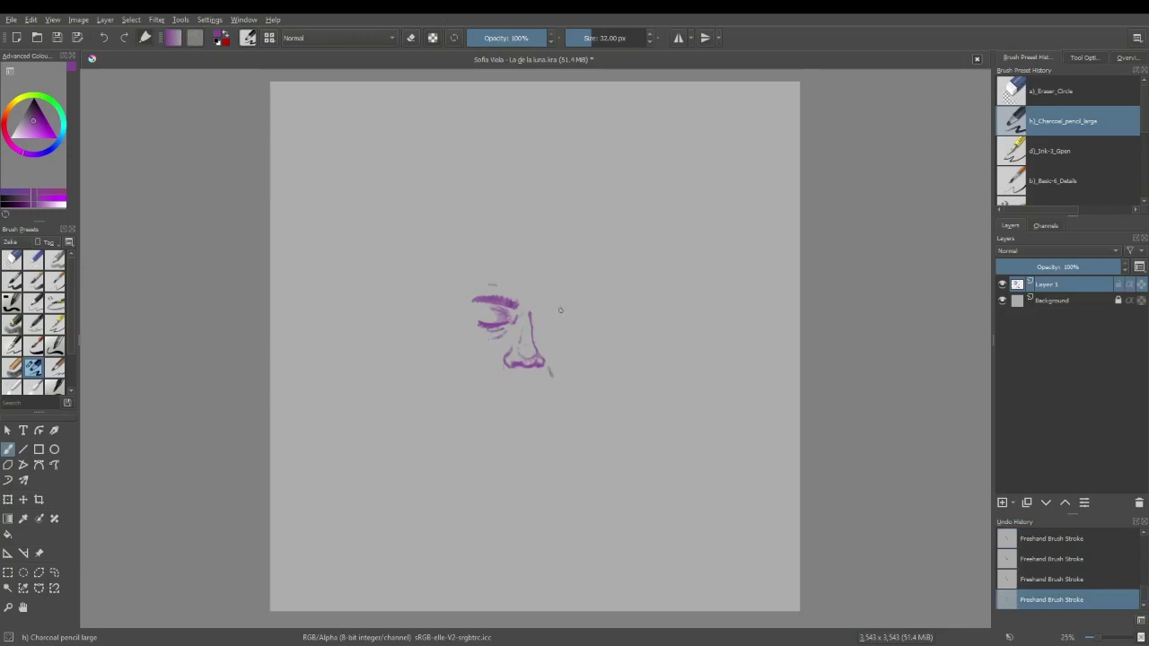
# Step: Sketch the right eyebrow arching outward from the nose bridge, replacing the first stroke
pyautogui.moveTo(538, 307); pyautogui.dragTo(540, 303)
pyautogui.hotkey('ctrl', 'z')
pyautogui.moveTo(537, 309); pyautogui.dragTo(556, 302)
# Step: Sketch the closed right eye below its eyebrow and shade the area under both eyes
pyautogui.moveTo(553, 327)
pyautogui.mouseDown()
pyautogui.moveTo(541, 328)
pyautogui.moveTo(562, 324)
pyautogui.mouseUp()
pyautogui.hotkey('ctrl', 'z')
pyautogui.hotkey('ctrl', 'z')
pyautogui.moveTo(544, 336); pyautogui.dragTo(559, 331)
pyautogui.moveTo(508, 328); pyautogui.dragTo(482, 332)
# Step: Try drawing the left forehead contour as one line down to eye level, and undo it
pyautogui.moveTo(494, 247); pyautogui.dragTo(454, 321)
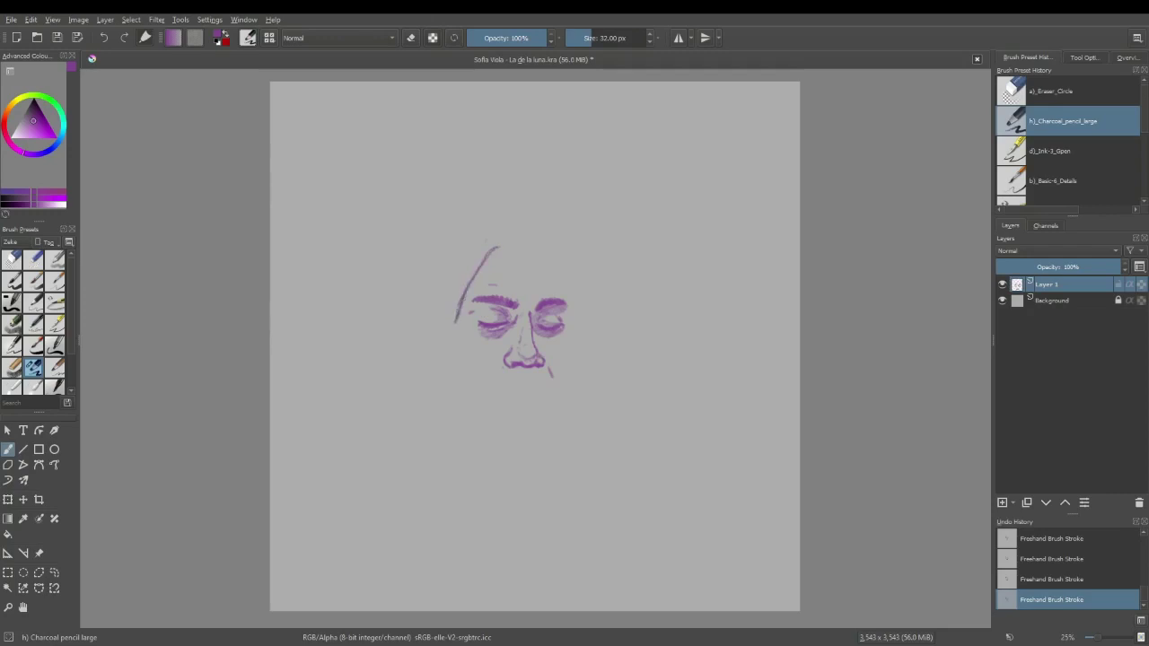
pyautogui.hotkey('ctrl', 'z')
pyautogui.hotkey('ctrl', 'z')
pyautogui.hotkey('ctrl', 'z')
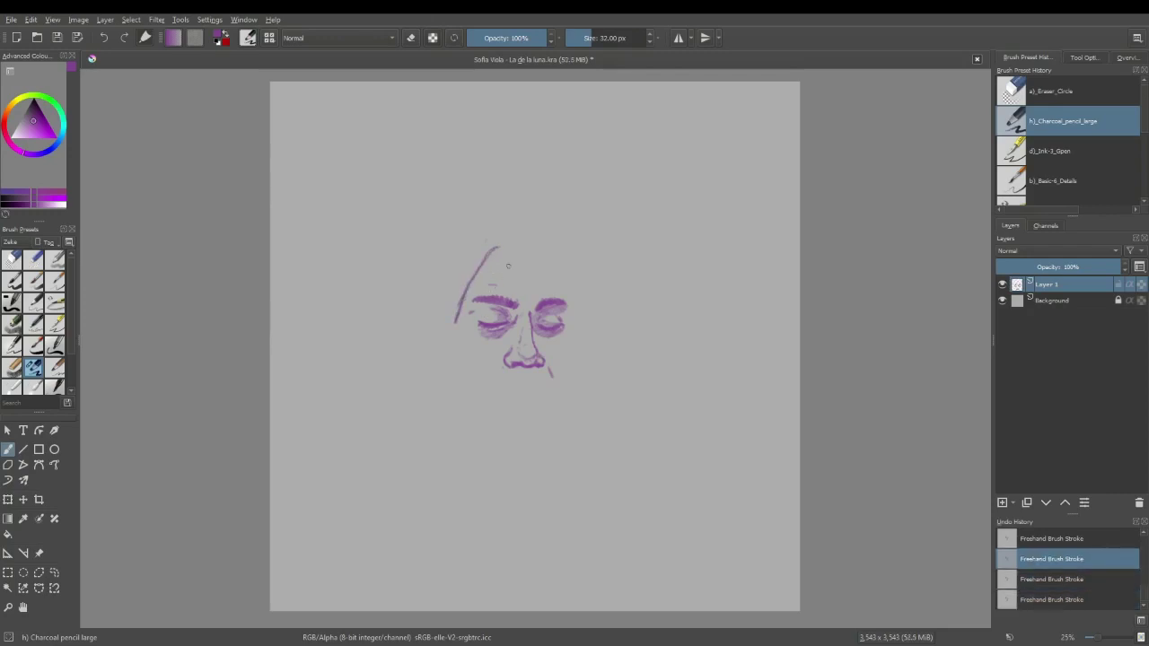
pyautogui.hotkey('ctrl', 'z')
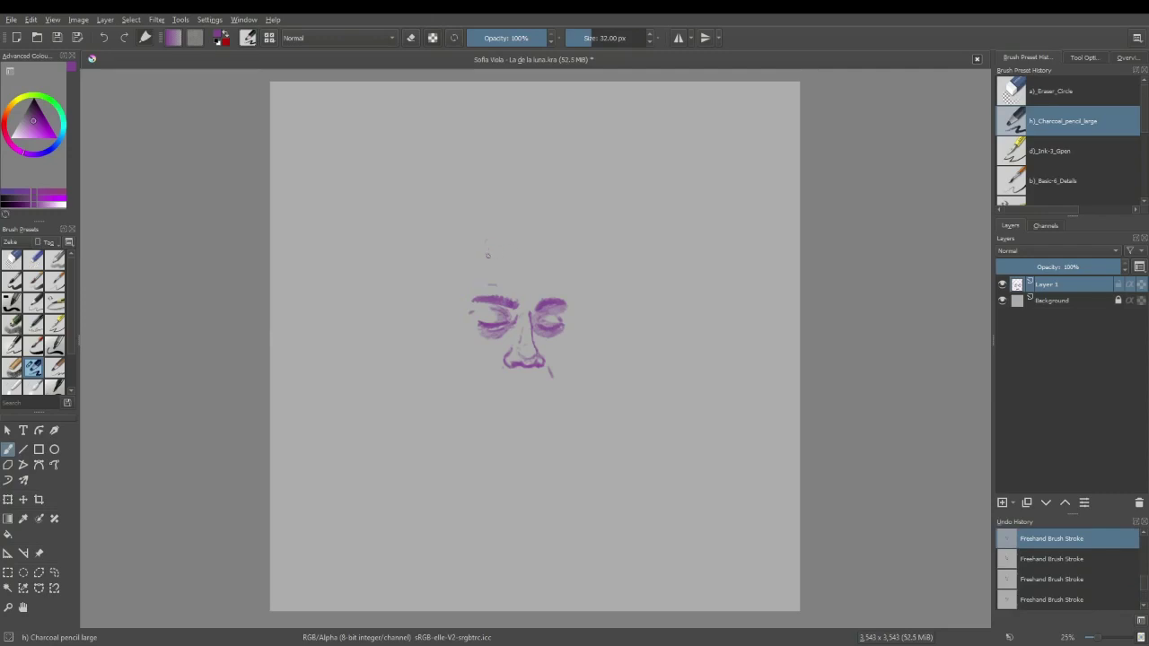
# Step: Try a more curved left forehead contour ending near the outer eyebrow, and undo it
pyautogui.click(492, 248)
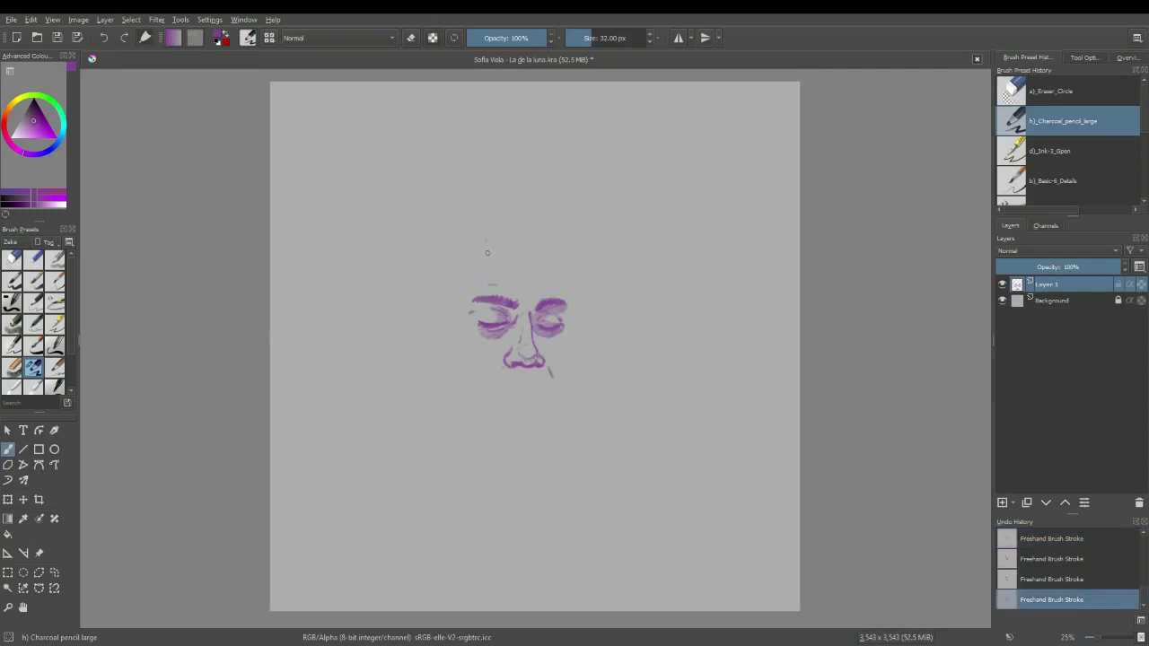
pyautogui.moveTo(499, 243)
pyautogui.mouseDown()
pyautogui.moveTo(477, 255)
pyautogui.moveTo(451, 308)
pyautogui.mouseUp()
pyautogui.hotkey('ctrl', 'z')
pyautogui.hotkey('ctrl', 'z')
pyautogui.hotkey('ctrl', 'z')
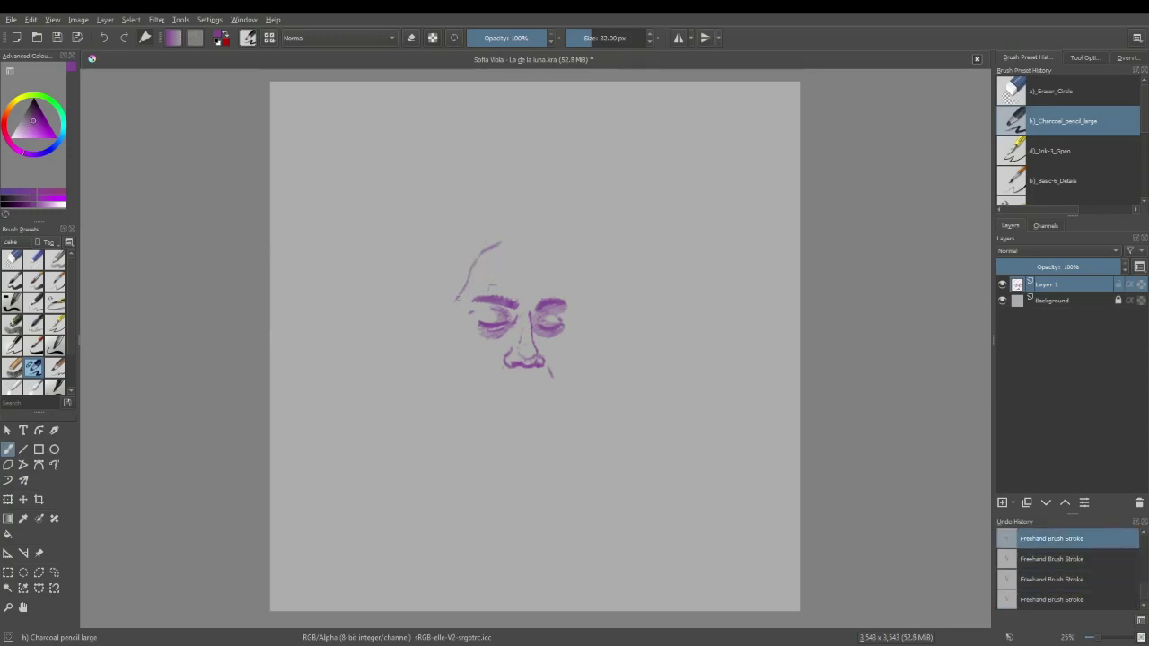
pyautogui.hotkey('ctrl', 'z')
pyautogui.hotkey('ctrl', 'z')
pyautogui.hotkey('ctrl', 'z')
# Step: Try building the left forehead contour from separate hairline and temple strokes, and undo them
pyautogui.moveTo(495, 238); pyautogui.dragTo(472, 254)
pyautogui.moveTo(467, 268); pyautogui.dragTo(447, 319)
pyautogui.hotkey('ctrl', 'z')
pyautogui.hotkey('ctrl', 'z')
pyautogui.hotkey('ctrl', 'z')
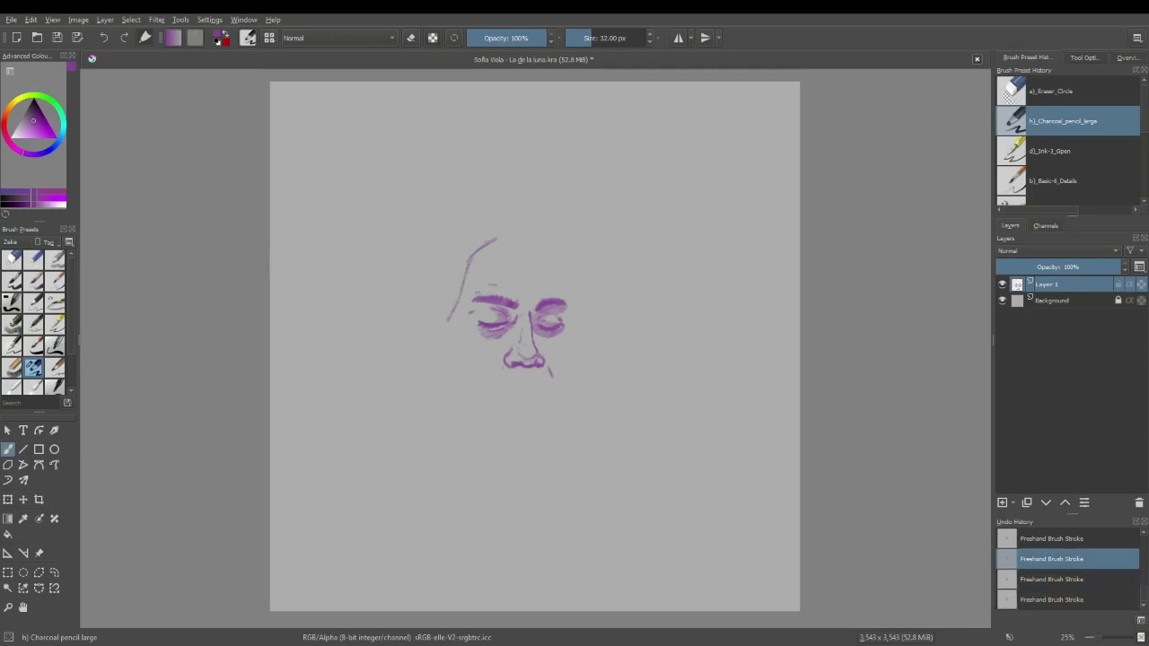
pyautogui.hotkey('ctrl', 'z')
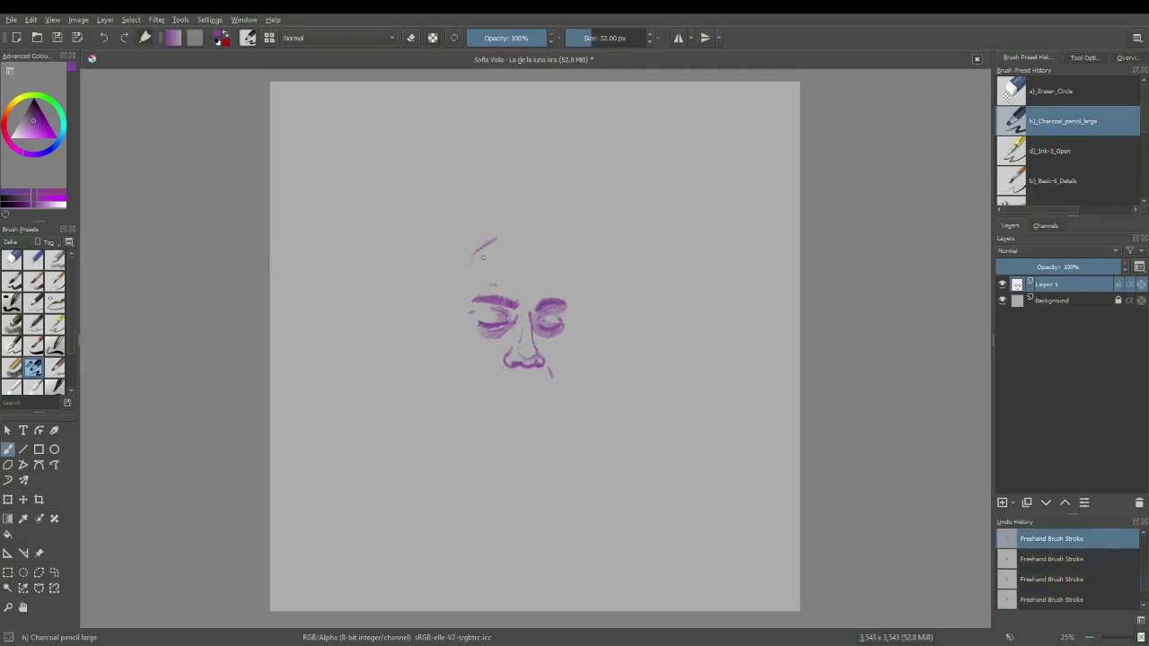
pyautogui.hotkey('ctrl', 'z')
pyautogui.hotkey('ctrl', 'z')
pyautogui.moveTo(479, 248); pyautogui.dragTo(477, 245)
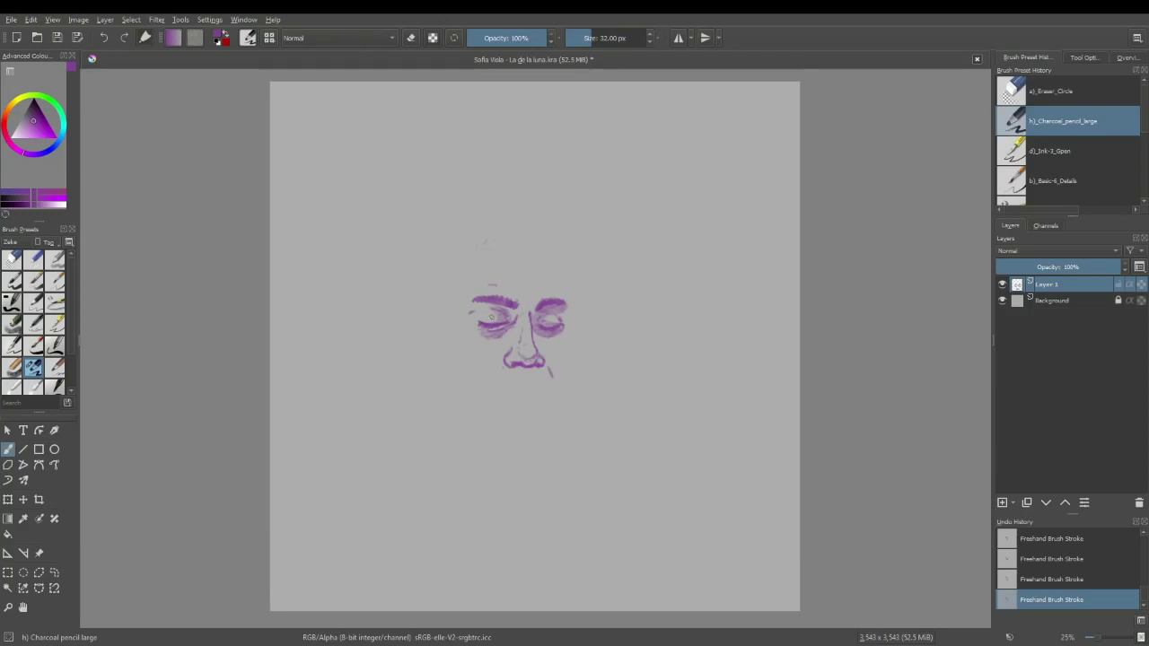
# Step: Erase a section of the left eyebrow in eraser mode, then retouch the left eyelid with the charcoal pencil
pyautogui.click(410, 38)
pyautogui.press('e')
pyautogui.press('e')
pyautogui.click(410, 39)
pyautogui.moveTo(468, 307); pyautogui.dragTo(476, 303)
pyautogui.click(410, 38)
pyautogui.click(410, 38)
pyautogui.moveTo(481, 321); pyautogui.dragTo(497, 318)
# Step: Try drawing the left face contour from the hairline past the temple to mouth level, and undo the cheek strokes
pyautogui.moveTo(496, 240)
pyautogui.mouseDown()
pyautogui.moveTo(468, 271)
pyautogui.moveTo(478, 250)
pyautogui.moveTo(437, 319)
pyautogui.mouseUp()
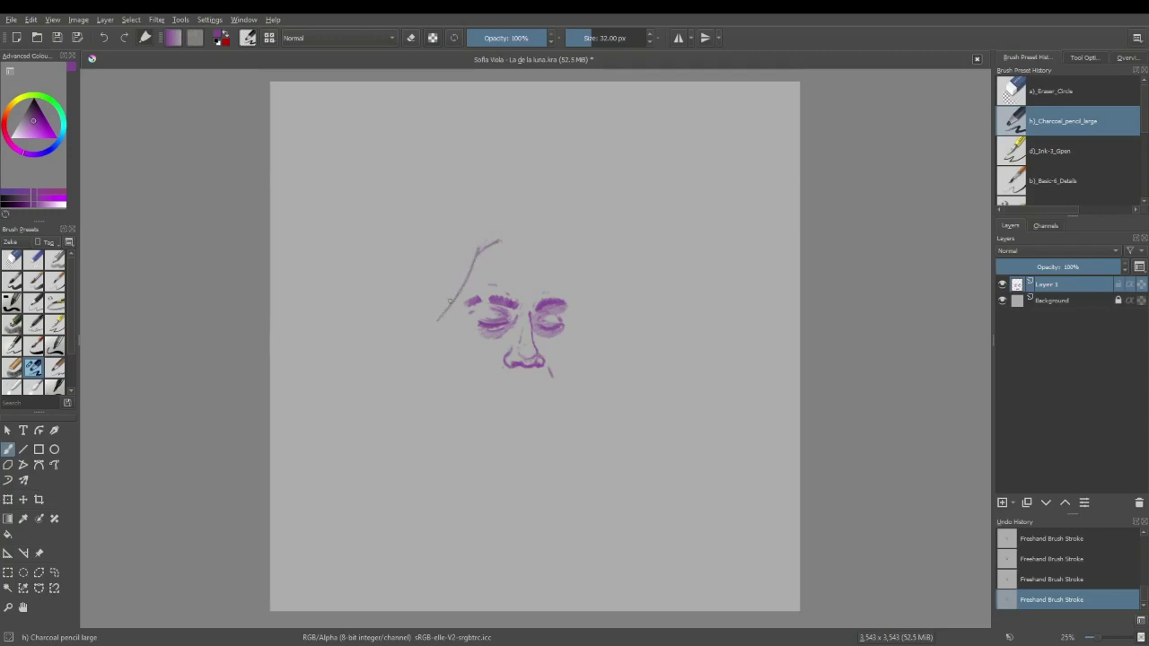
pyautogui.moveTo(479, 259)
pyautogui.mouseDown()
pyautogui.moveTo(443, 312)
pyautogui.moveTo(439, 326)
pyautogui.moveTo(455, 326)
pyautogui.moveTo(438, 336)
pyautogui.moveTo(445, 410)
pyautogui.mouseUp()
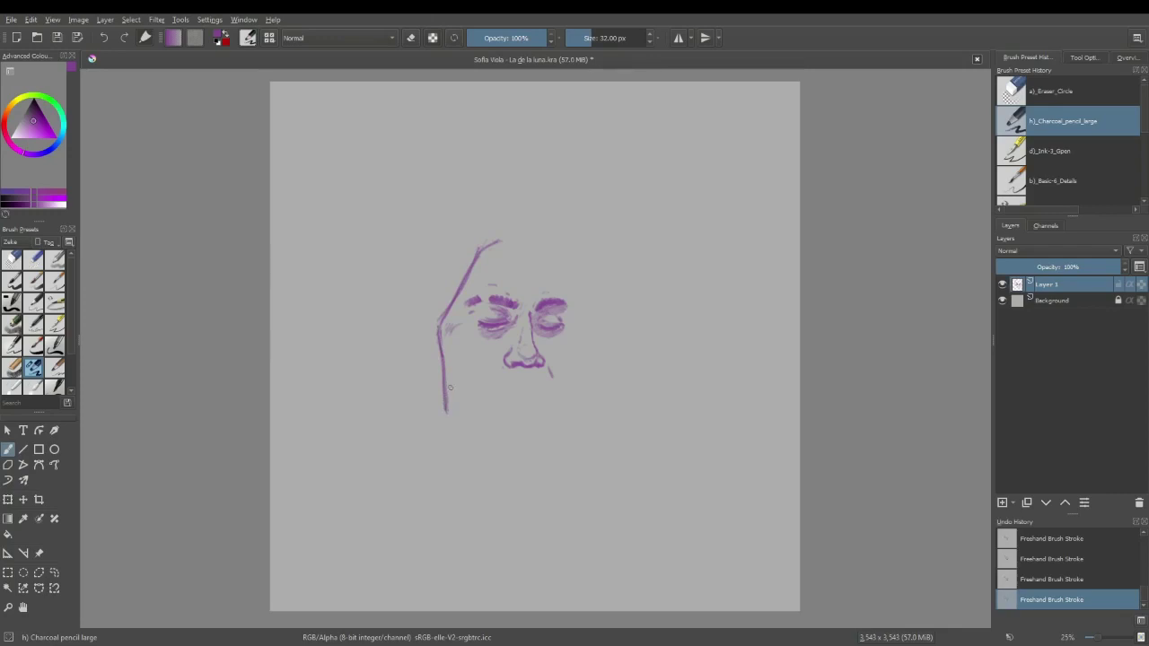
pyautogui.hotkey('ctrl', 'z')
pyautogui.hotkey('ctrl', 'z')
pyautogui.hotkey('ctrl', 'z')
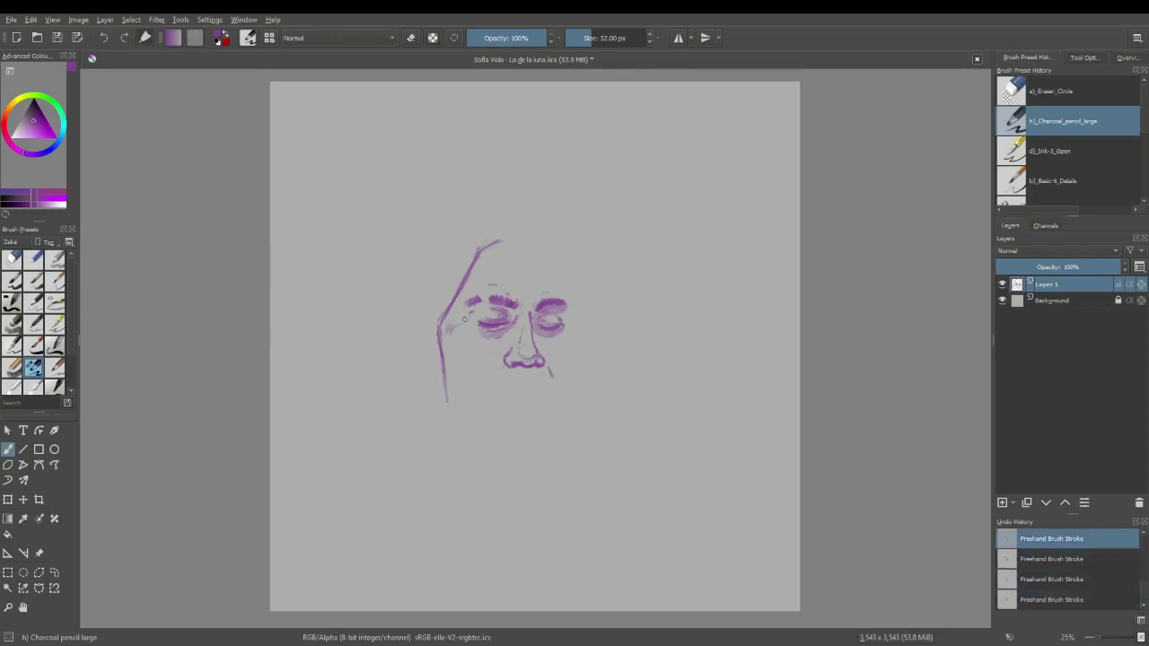
pyautogui.hotkey('ctrl', 'z')
pyautogui.hotkey('ctrl', 'z')
pyautogui.hotkey('ctrl', 'z')
pyautogui.hotkey('ctrl', 'z')
pyautogui.hotkey('ctrl', 'z')
# Step: Try a short left cheek line below the temple, undo it, and erase the leftover strokes in eraser mode
pyautogui.moveTo(436, 333); pyautogui.dragTo(443, 362)
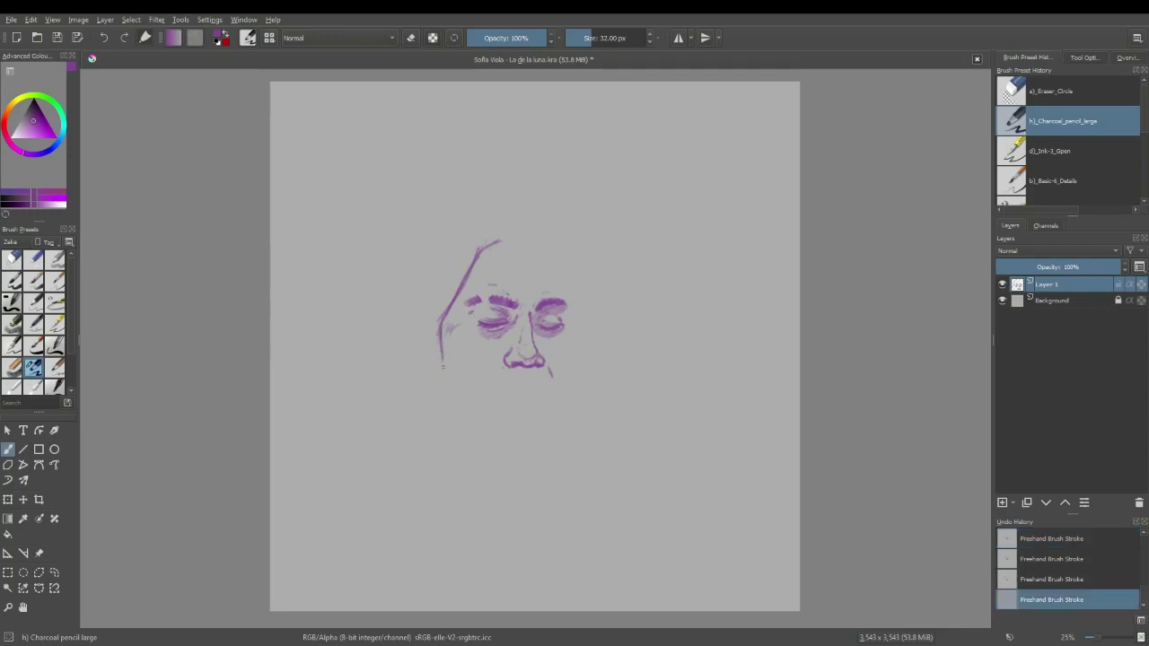
pyautogui.hotkey('ctrl', 'z')
pyautogui.hotkey('ctrl', 'z')
pyautogui.hotkey('ctrl', 'z')
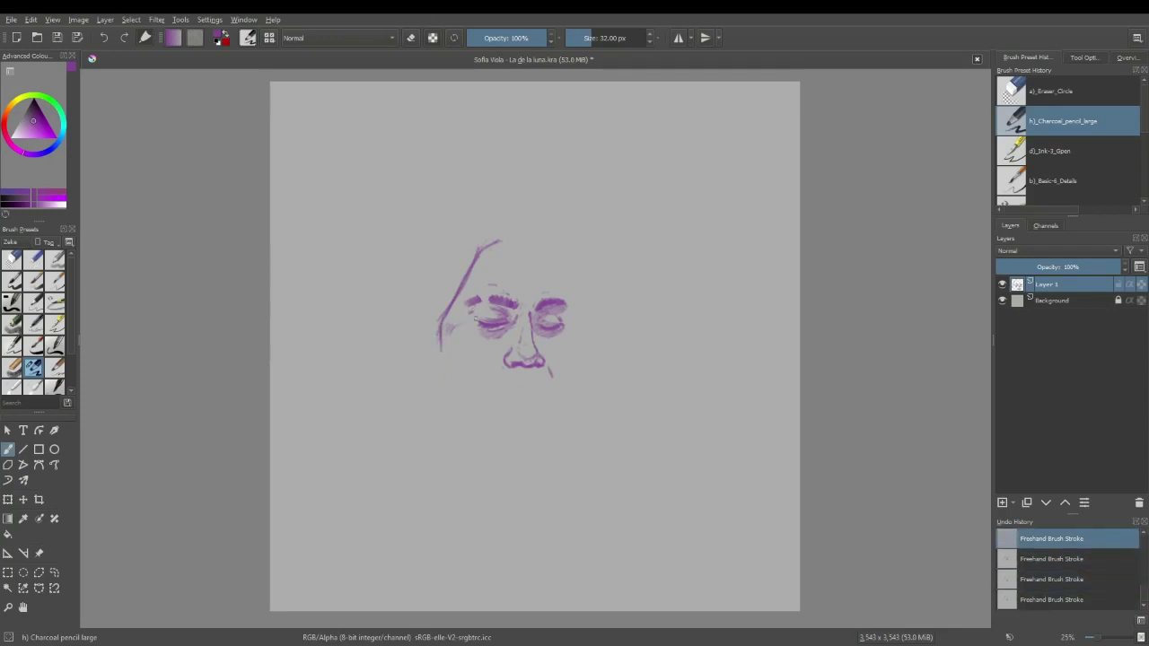
pyautogui.click(413, 40)
pyautogui.moveTo(444, 310); pyautogui.dragTo(440, 325)
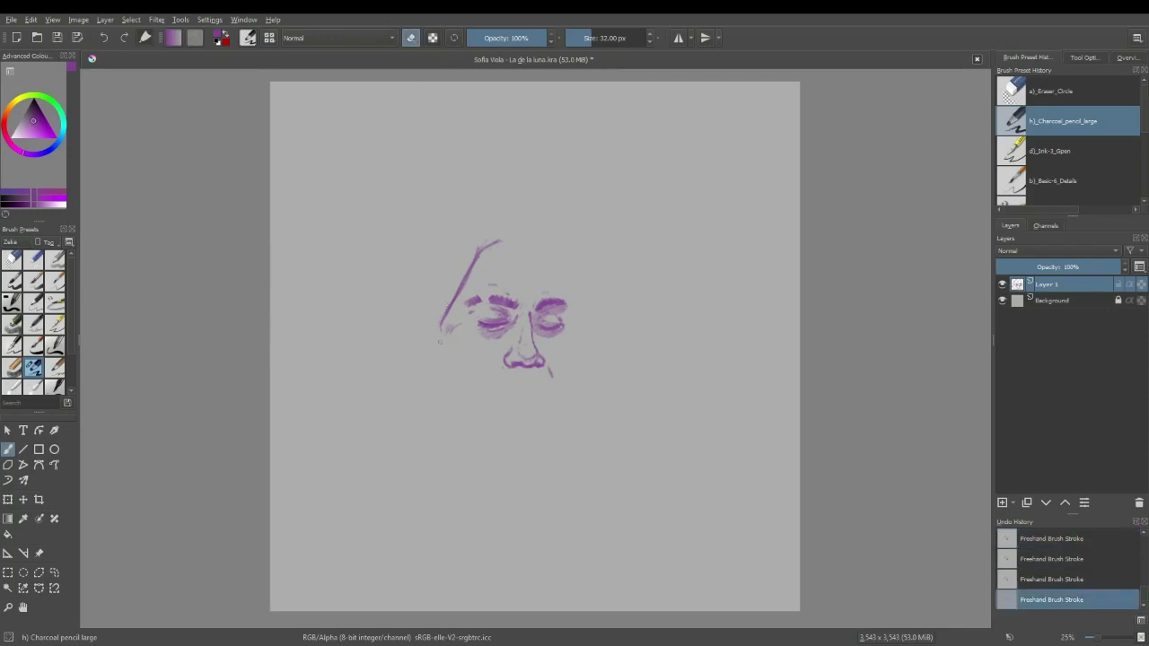
# Step: Try a longer left cheek line from the temple to below mouth level with the charcoal pencil, and undo it
pyautogui.click(412, 37)
pyautogui.moveTo(443, 320)
pyautogui.mouseDown()
pyautogui.moveTo(449, 410)
pyautogui.moveTo(449, 399)
pyautogui.mouseUp()
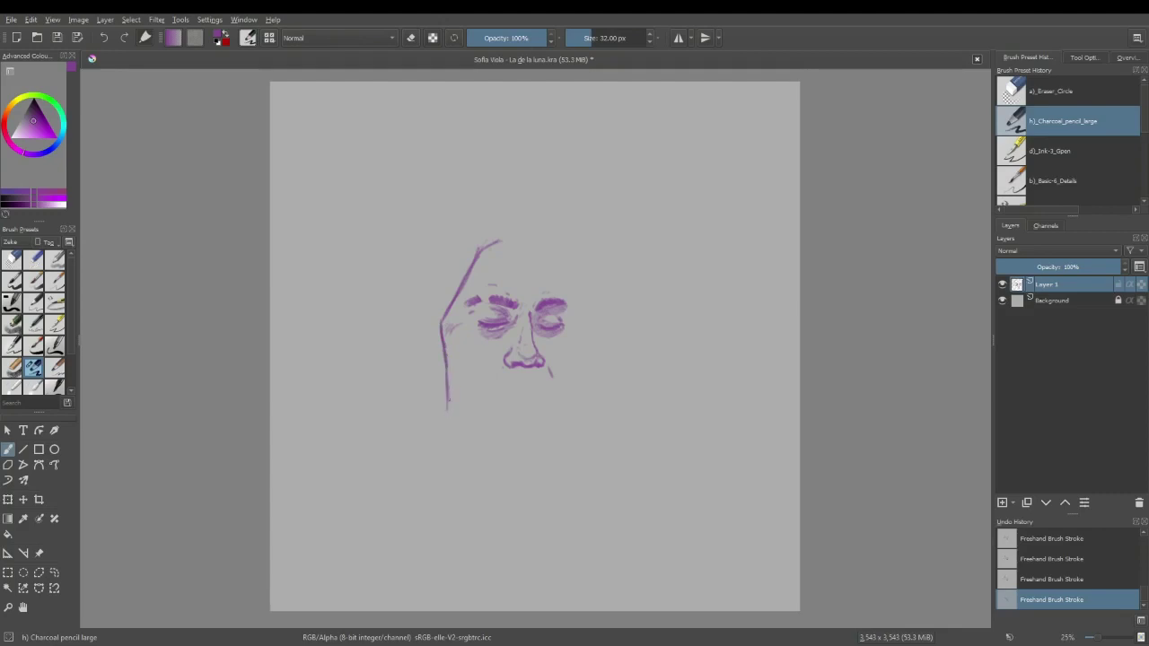
pyautogui.hotkey('ctrl', 'z')
pyautogui.hotkey('ctrl', 'z')
pyautogui.hotkey('ctrl', 'z')
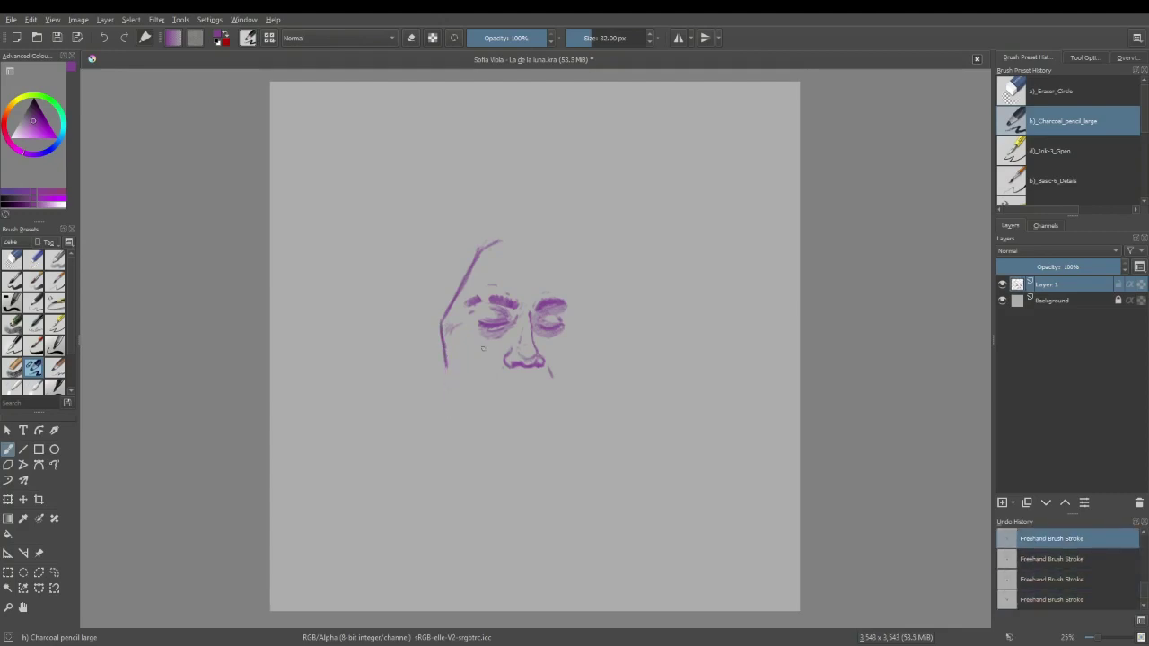
pyautogui.hotkey('ctrl', 'z')
pyautogui.hotkey('ctrl', 'z')
pyautogui.click(483, 348)
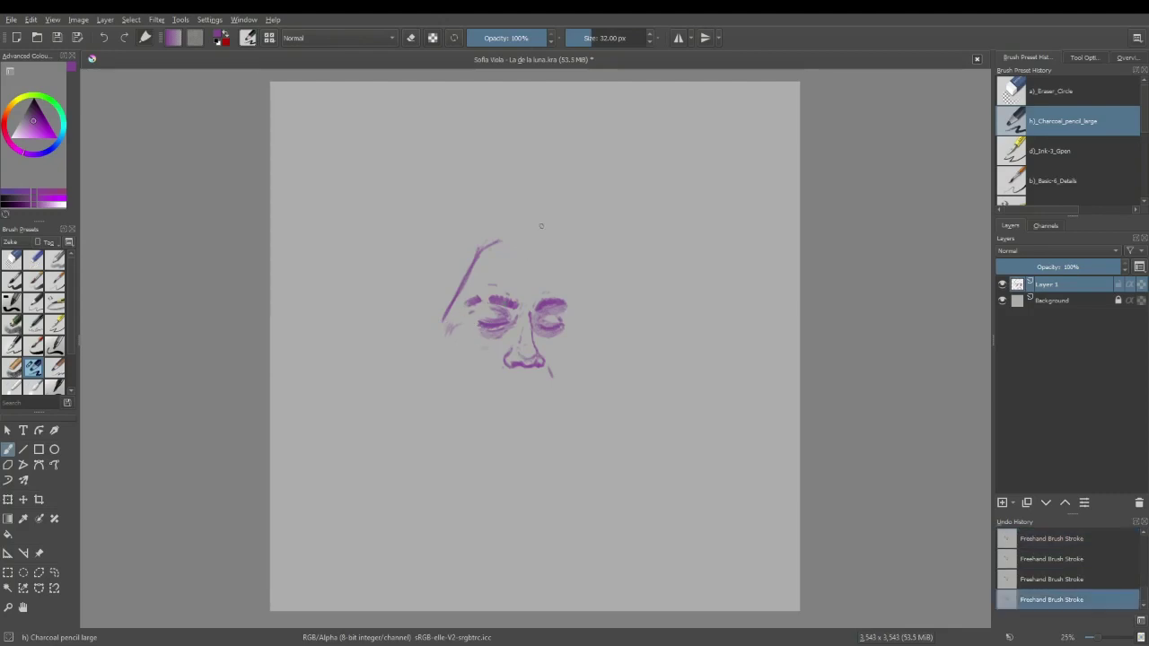
# Step: Erase the left forehead contour in eraser mode and redraw it as a smoother curve through the temple into the cheek
pyautogui.click(410, 38)
pyautogui.moveTo(437, 319)
pyautogui.mouseDown()
pyautogui.moveTo(482, 241)
pyautogui.moveTo(467, 268)
pyautogui.moveTo(494, 241)
pyautogui.mouseUp()
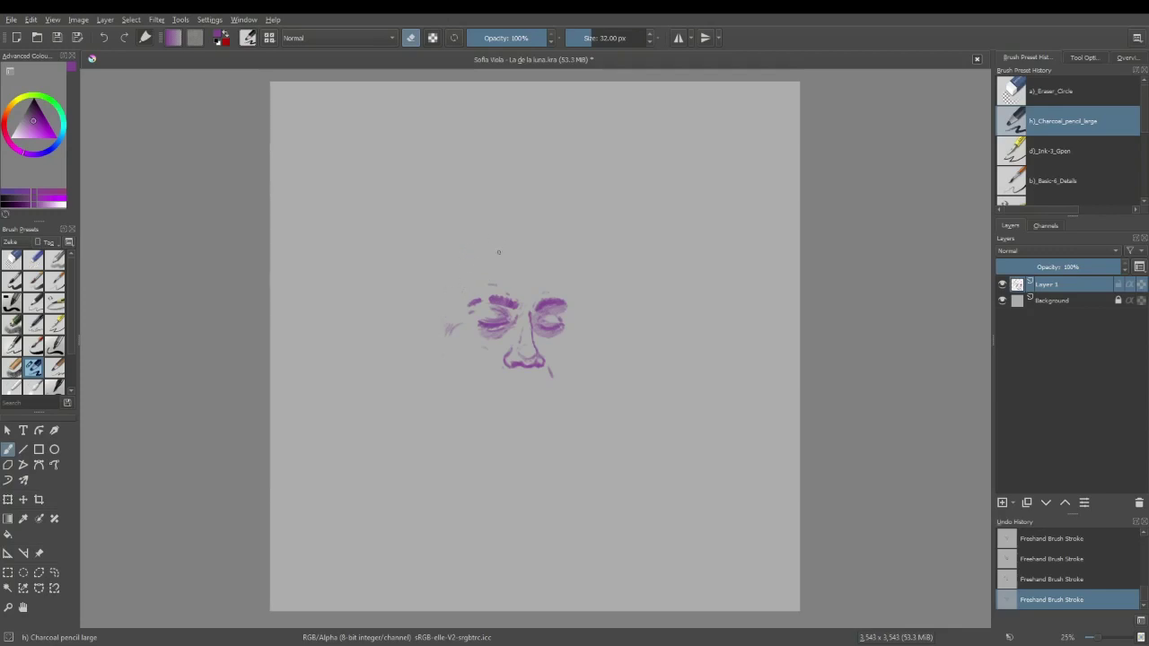
pyautogui.press('e')
pyautogui.moveTo(512, 237)
pyautogui.mouseDown()
pyautogui.moveTo(486, 253)
pyautogui.moveTo(443, 325)
pyautogui.moveTo(442, 399)
pyautogui.mouseUp()
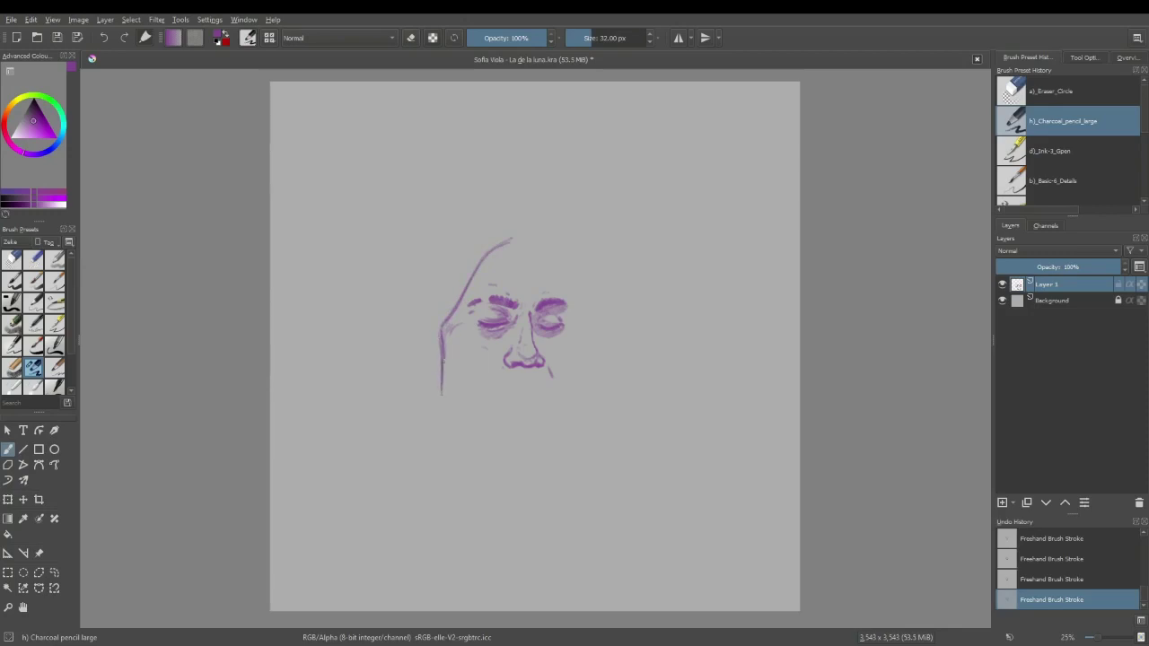
# Step: Undo the lower left cheek strokes, try a straighter cheek line below the temple, and undo its last strokes
pyautogui.hotkey('ctrl', 'z')
pyautogui.hotkey('ctrl', 'z')
pyautogui.hotkey('ctrl', 'z')
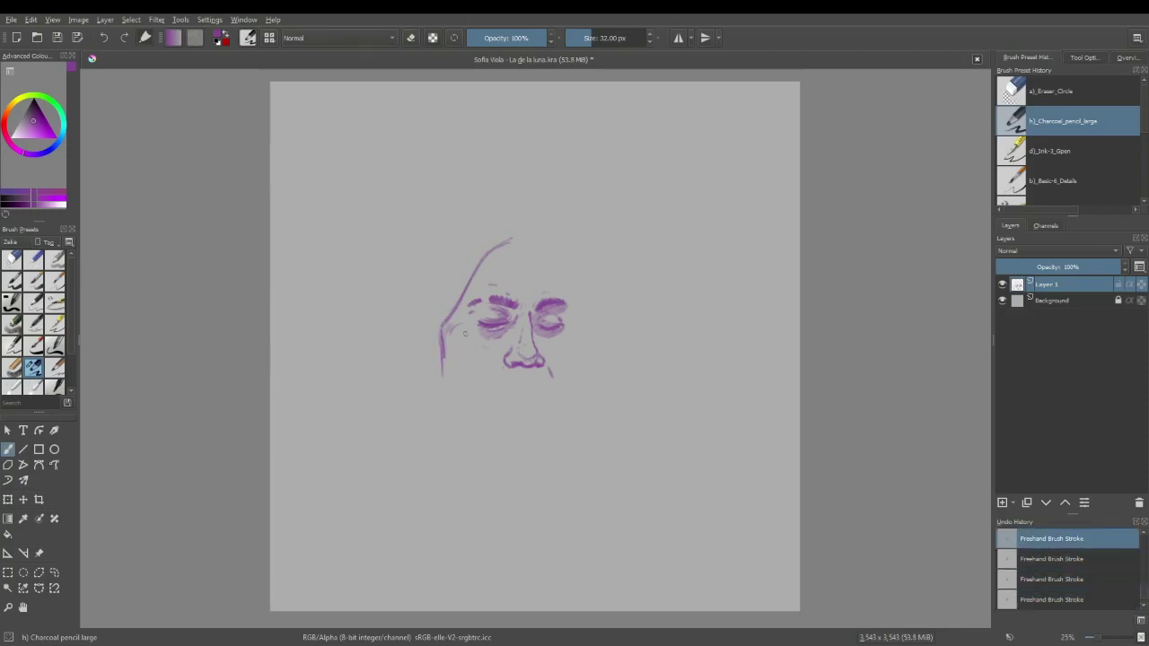
pyautogui.moveTo(443, 354); pyautogui.dragTo(447, 403)
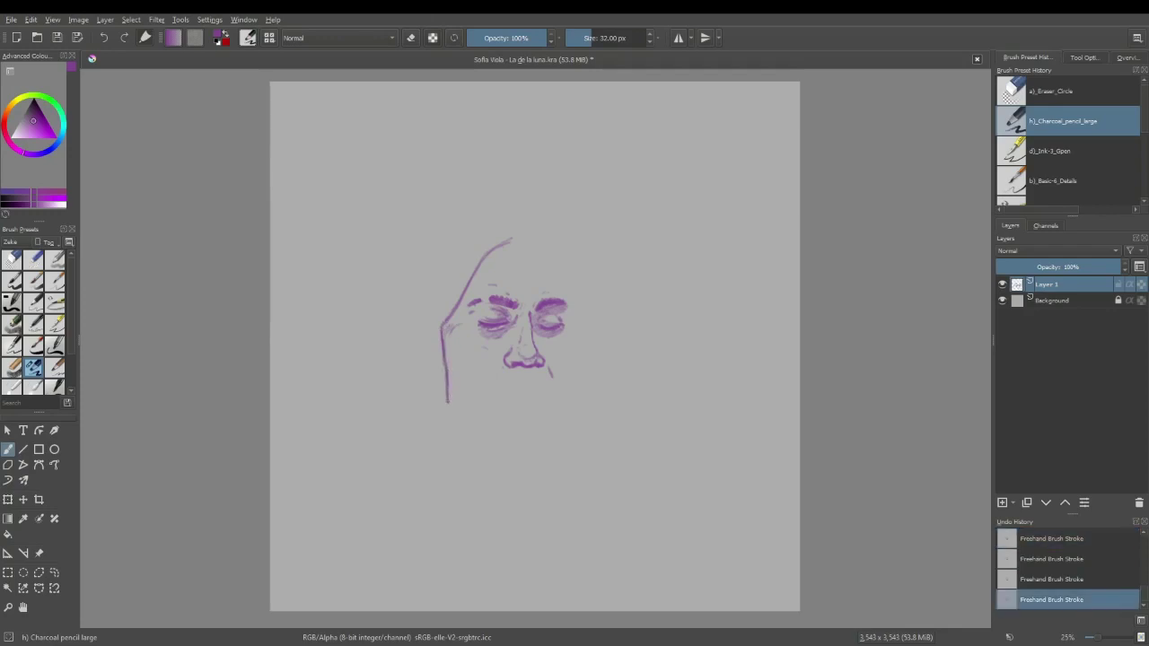
pyautogui.hotkey('ctrl', 'z')
pyautogui.hotkey('ctrl', 'z')
pyautogui.hotkey('ctrl', 'z')
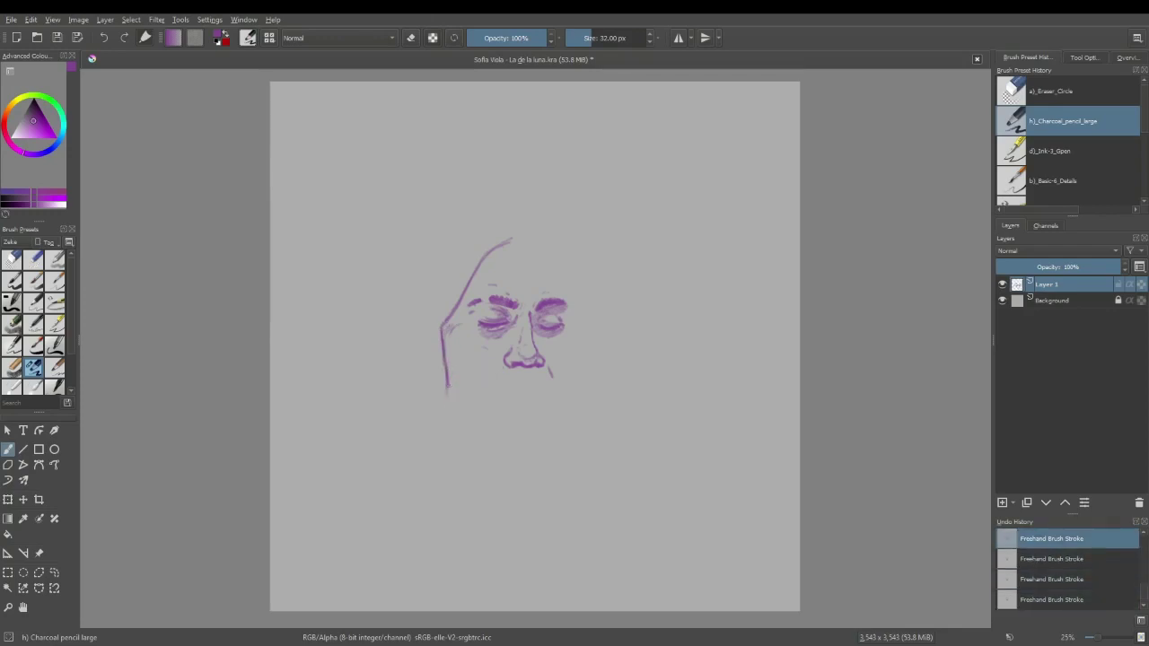
# Step: Erase the left cheek line below the temple with Eraser_Circle, and switch back to the Charcoal_pencil_large brush
pyautogui.click(12, 257)
pyautogui.moveTo(449, 393); pyautogui.dragTo(440, 337)
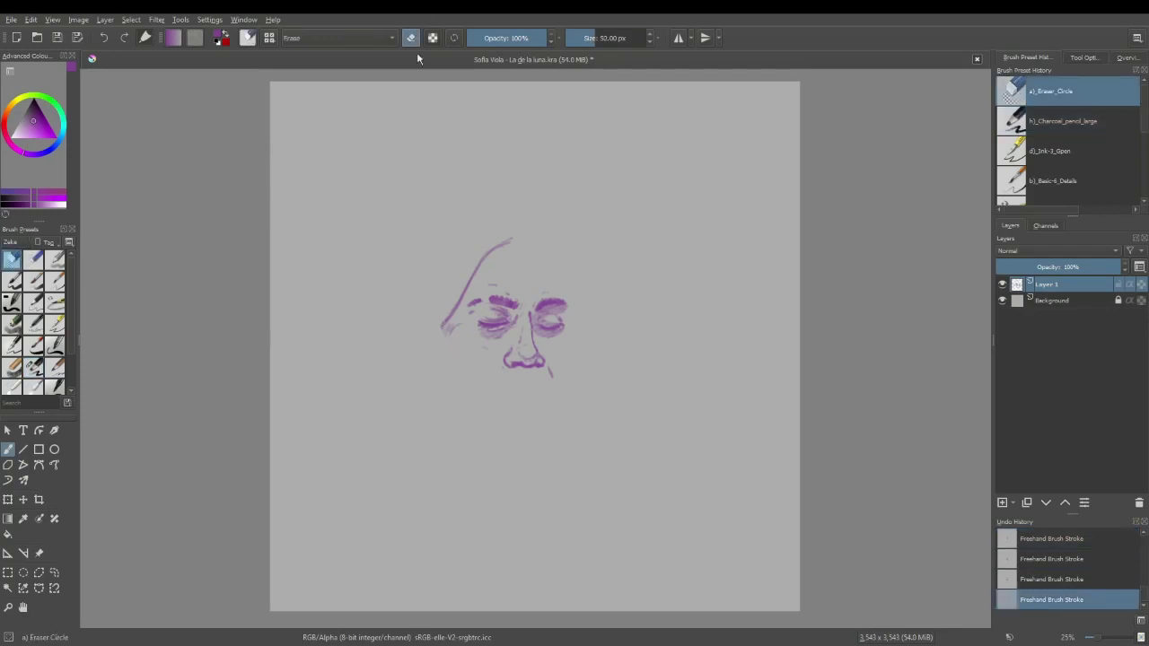
pyautogui.click(38, 350)
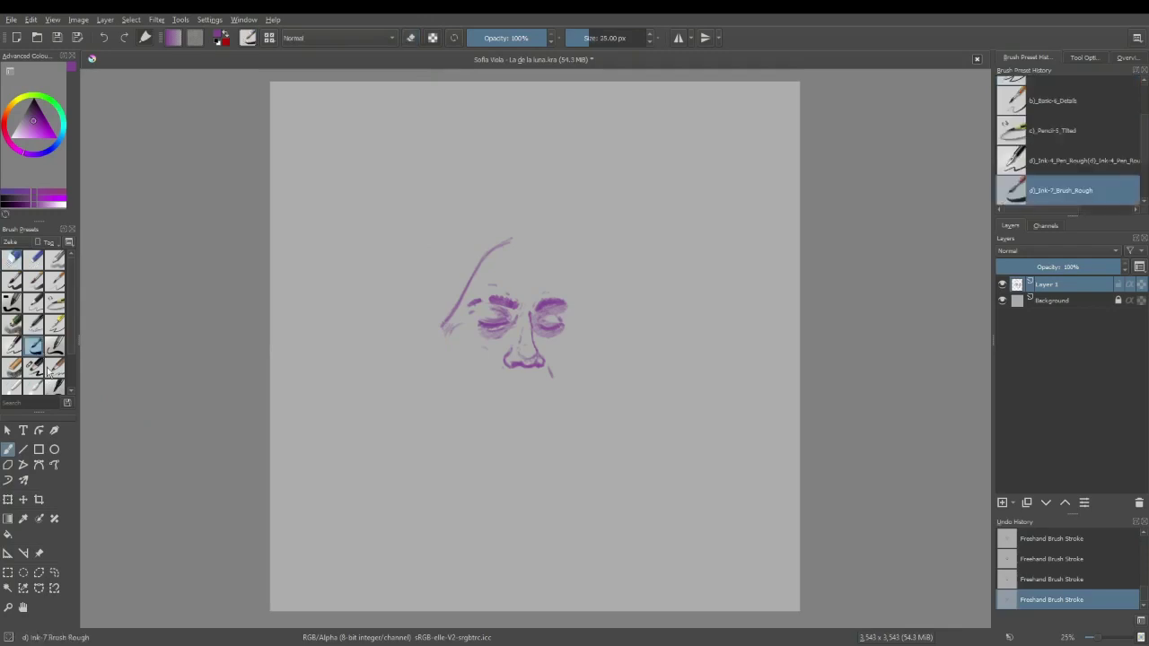
pyautogui.click(33, 367)
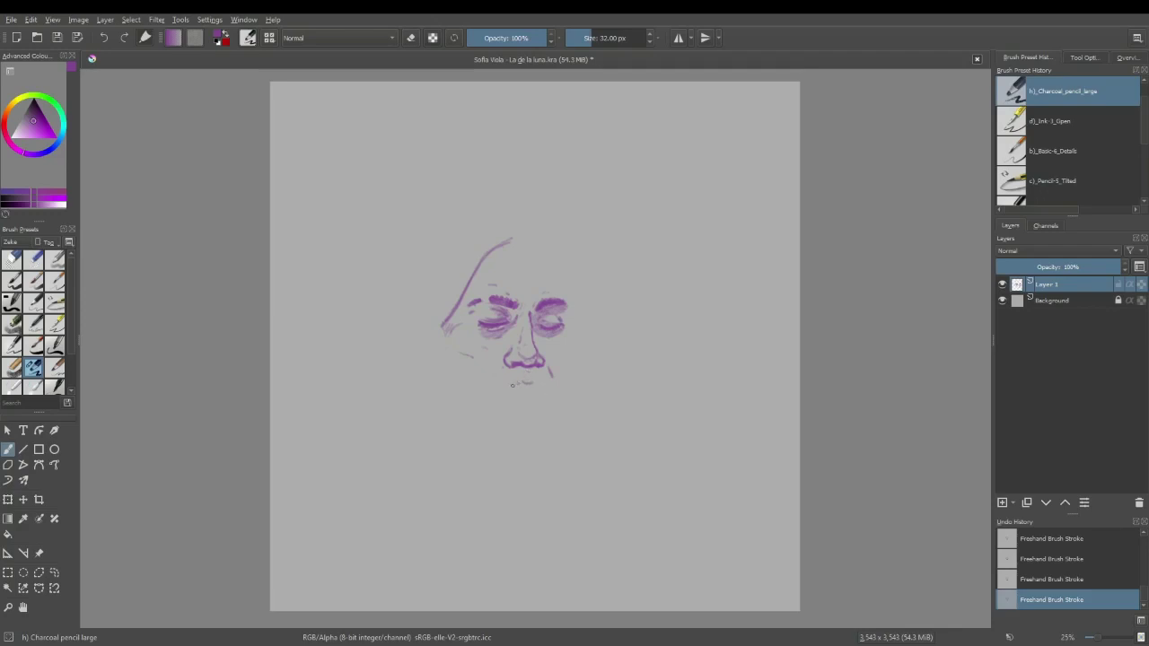
# Step: Sketch the closed lips below the nose, reworking the mouth line and lower lip
pyautogui.moveTo(504, 388); pyautogui.dragTo(521, 381)
pyautogui.moveTo(507, 393); pyautogui.dragTo(540, 397)
pyautogui.hotkey('ctrl', 'z')
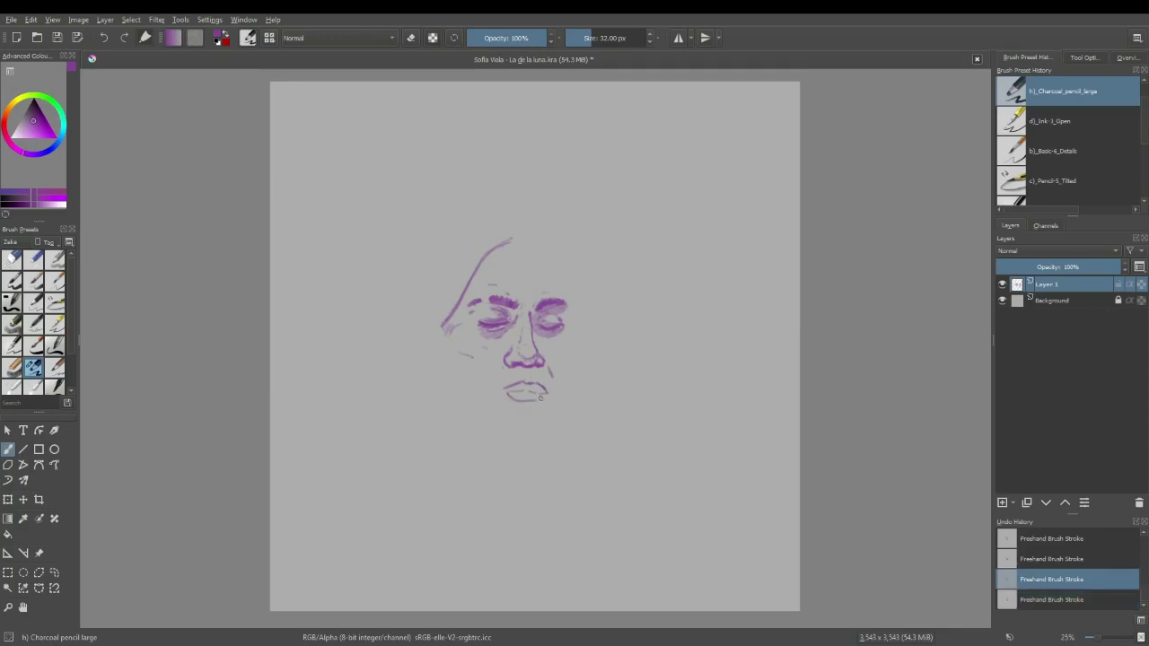
pyautogui.hotkey('ctrl', 'z')
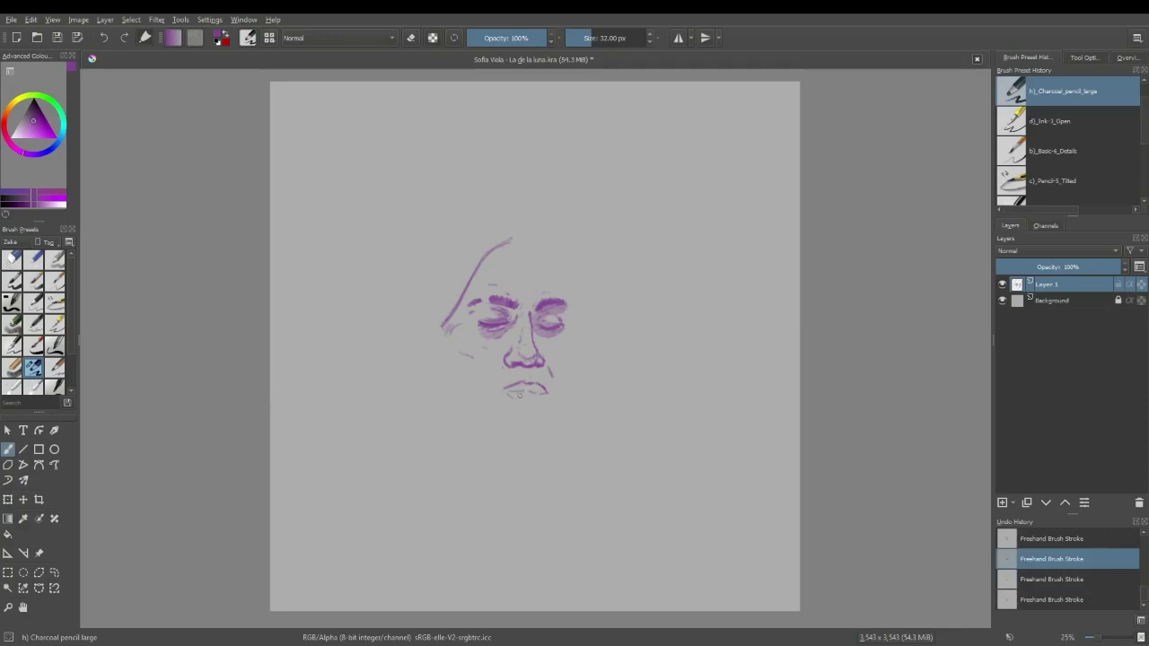
pyautogui.hotkey('ctrl', 'shift', 'z')
pyautogui.hotkey('ctrl', 'shift', 'z')
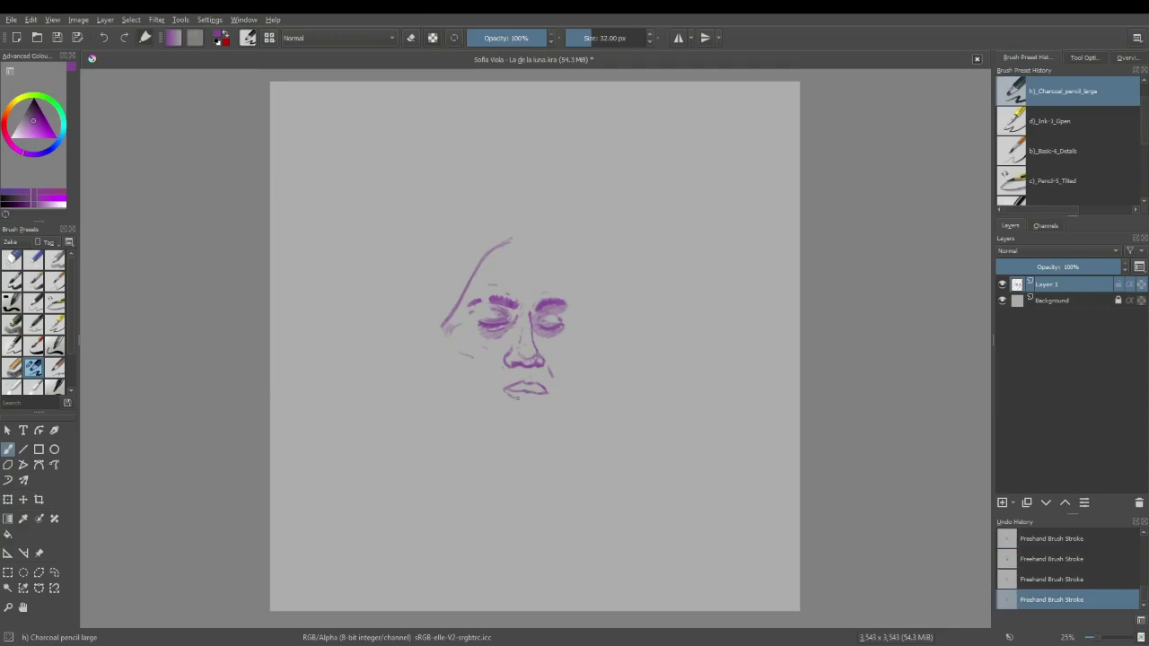
pyautogui.moveTo(521, 400); pyautogui.dragTo(527, 401)
pyautogui.click(41, 575)
pyautogui.click(534, 335)
pyautogui.click(560, 339)
pyautogui.hotkey('ctrl', 'z')
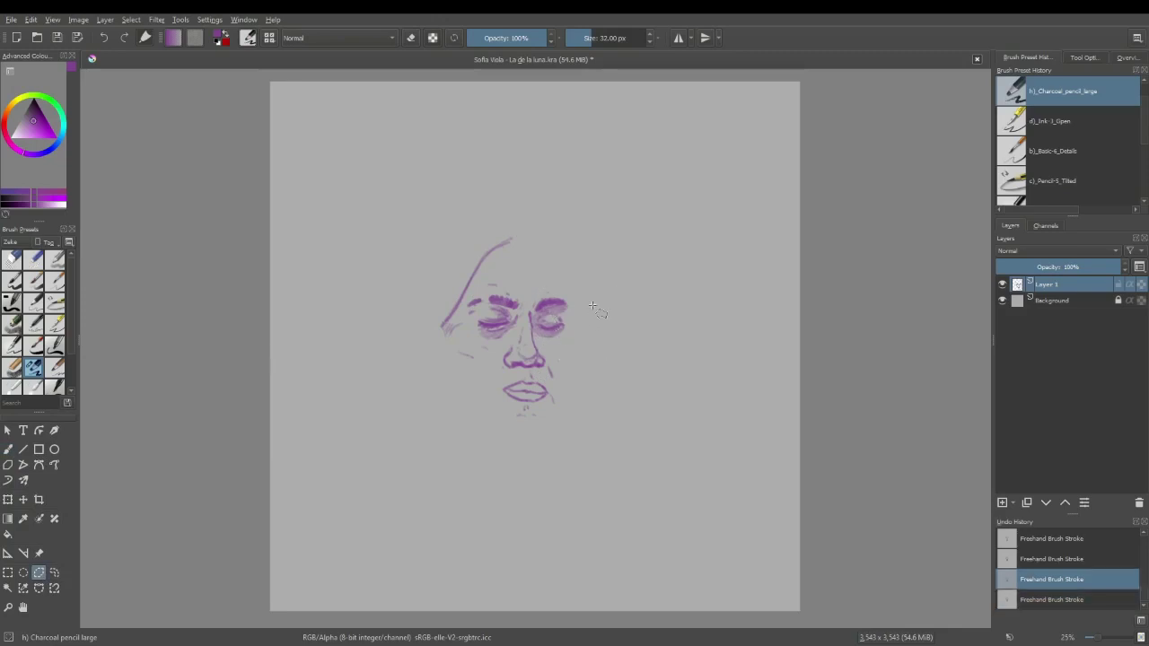
# Step: Select the right eye and eyebrow with a freehand outline, move them slightly away from the nose, and deselect
pyautogui.click(55, 574)
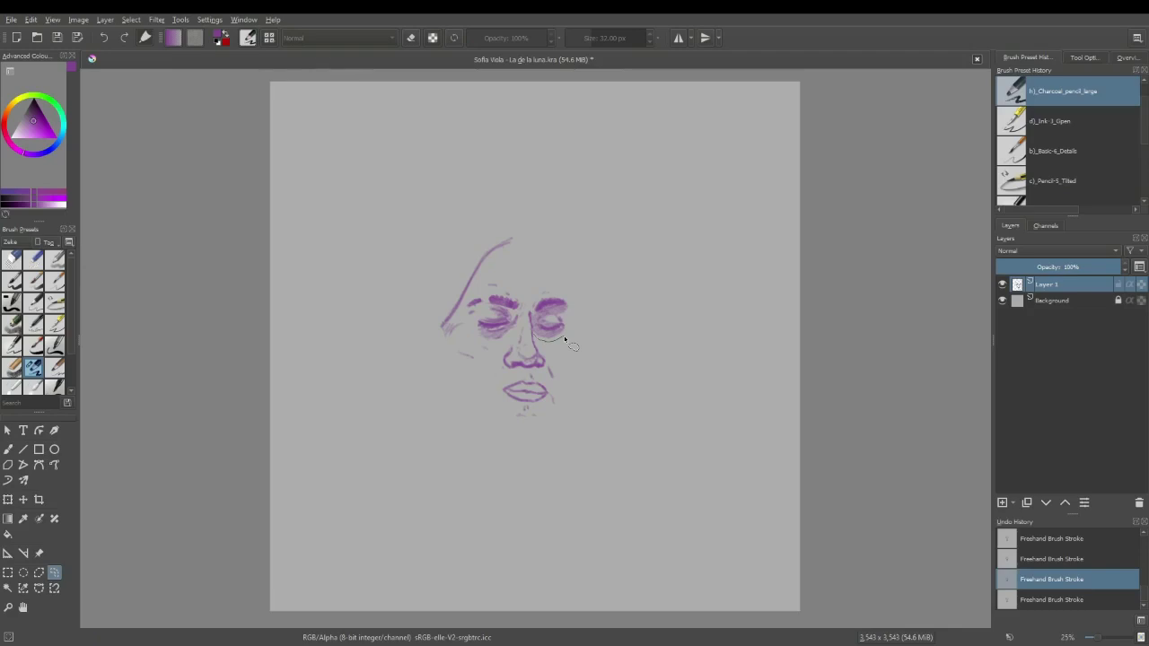
pyautogui.moveTo(566, 339)
pyautogui.mouseDown()
pyautogui.moveTo(540, 285)
pyautogui.moveTo(569, 280)
pyautogui.moveTo(563, 339)
pyautogui.mouseUp()
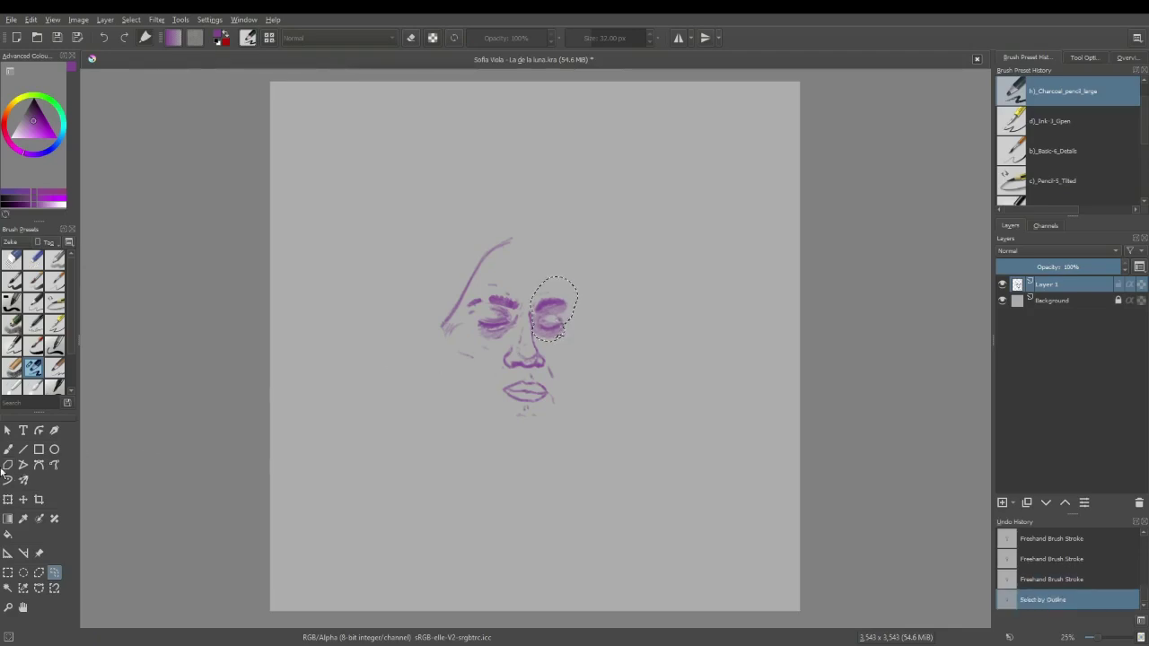
pyautogui.click(7, 499)
pyautogui.moveTo(538, 321); pyautogui.dragTo(550, 325)
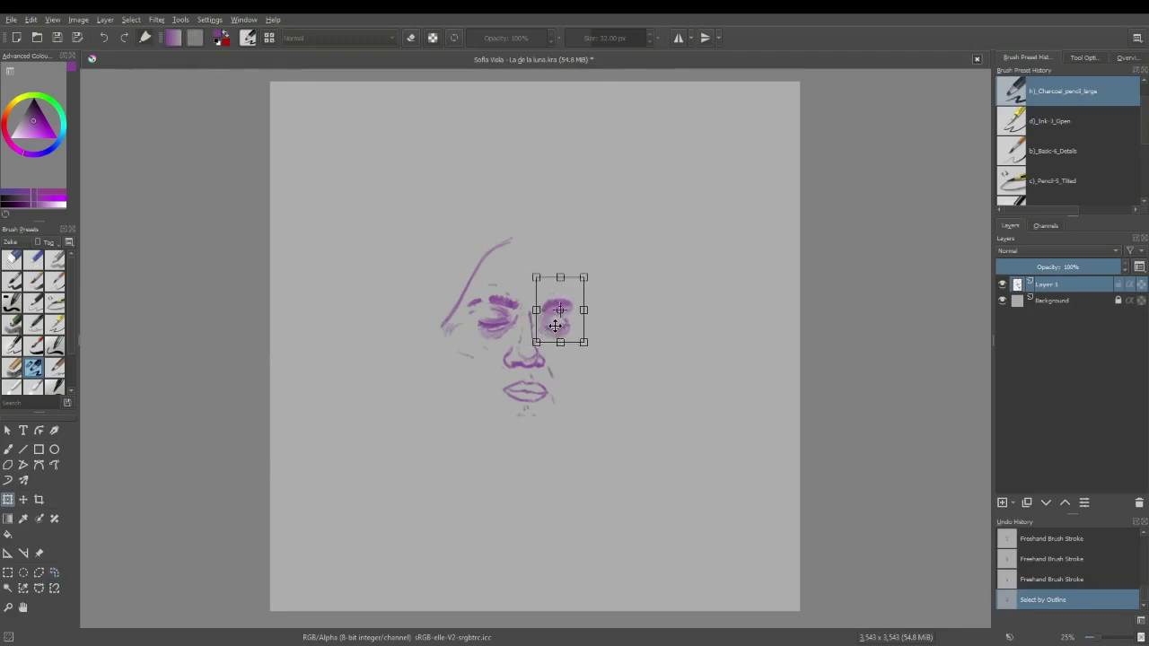
pyautogui.press('b')
pyautogui.hotkey('ctrl', 'shift', 'a')
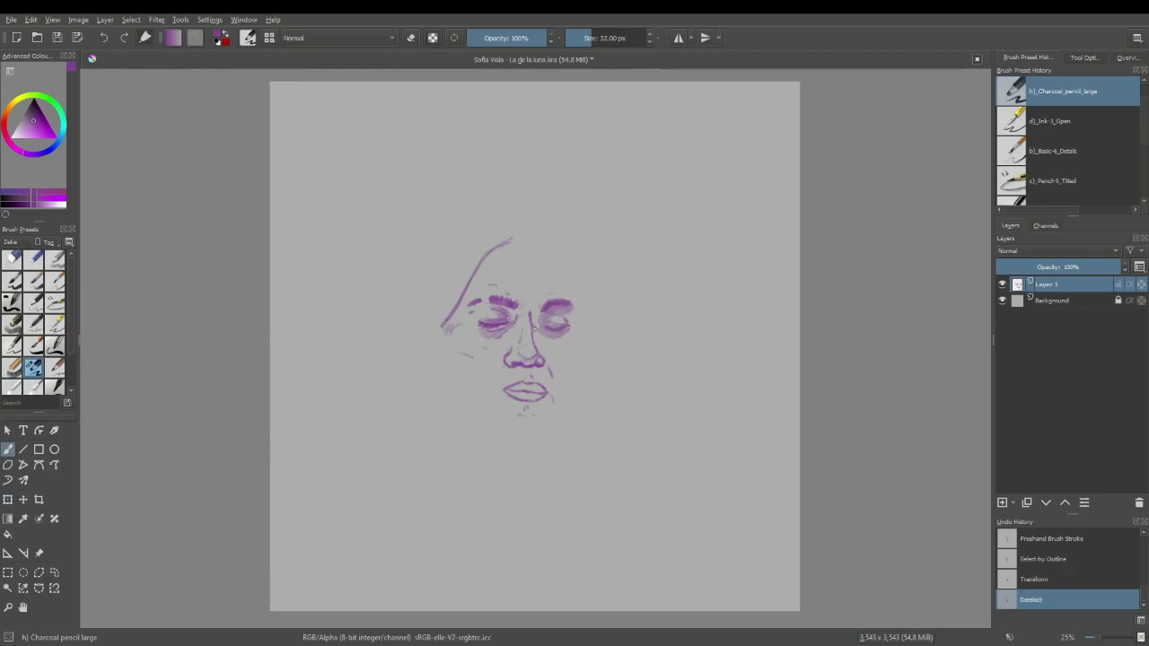
# Step: Strengthen the line of the nose bridge and draw the right face contour from the forehead down to the lower cheek
pyautogui.moveTo(531, 317); pyautogui.dragTo(532, 330)
pyautogui.moveTo(531, 317); pyautogui.dragTo(532, 332)
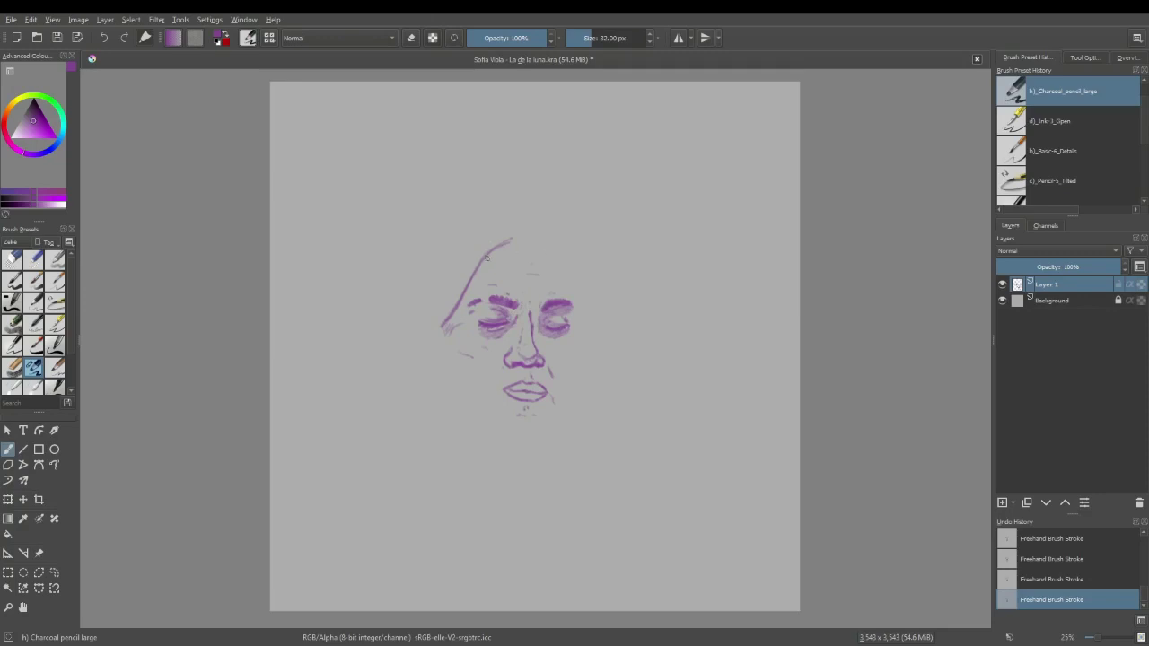
pyautogui.moveTo(562, 246)
pyautogui.mouseDown()
pyautogui.moveTo(579, 278)
pyautogui.moveTo(584, 373)
pyautogui.mouseUp()
# Step: Try another left cheek line from the temple to below mouth level, and erase it back to the temple
pyautogui.moveTo(442, 324); pyautogui.dragTo(448, 348)
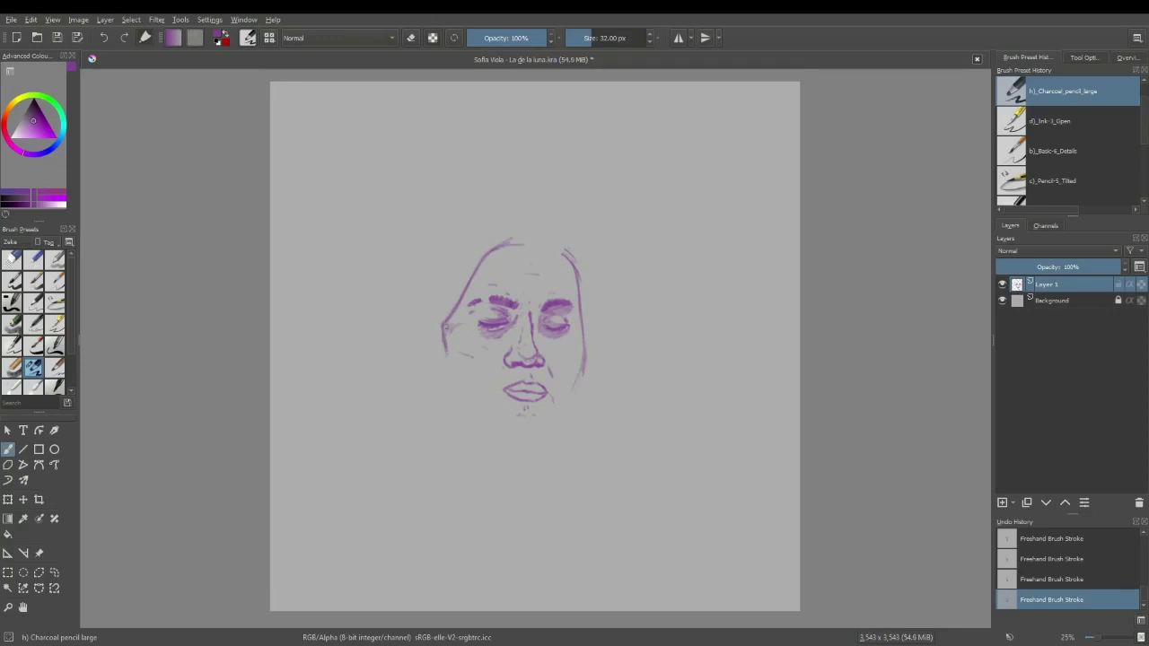
pyautogui.moveTo(444, 339); pyautogui.dragTo(452, 404)
pyautogui.hotkey('ctrl', 'z')
pyautogui.hotkey('ctrl', 'z')
pyautogui.hotkey('ctrl', 'z')
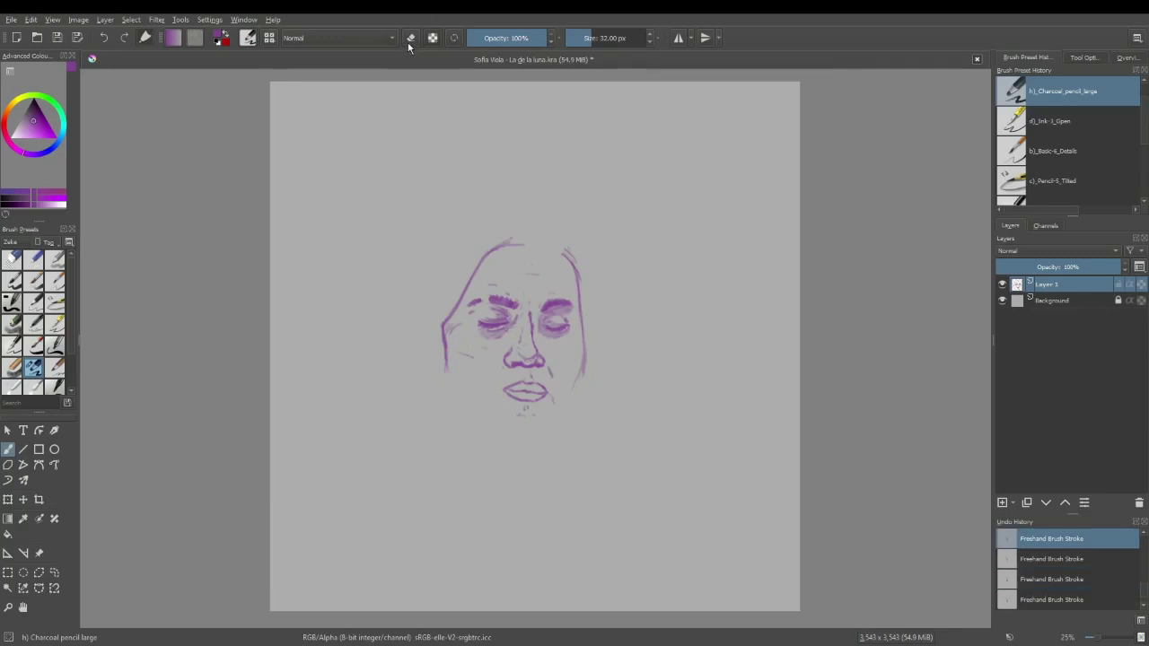
pyautogui.hotkey('ctrl', 'shift', 'z')
pyautogui.hotkey('ctrl', 'shift', 'z')
pyautogui.hotkey('ctrl', 'shift', 'z')
pyautogui.moveTo(442, 347)
pyautogui.mouseDown()
pyautogui.moveTo(447, 364)
pyautogui.moveTo(442, 326)
pyautogui.mouseUp()
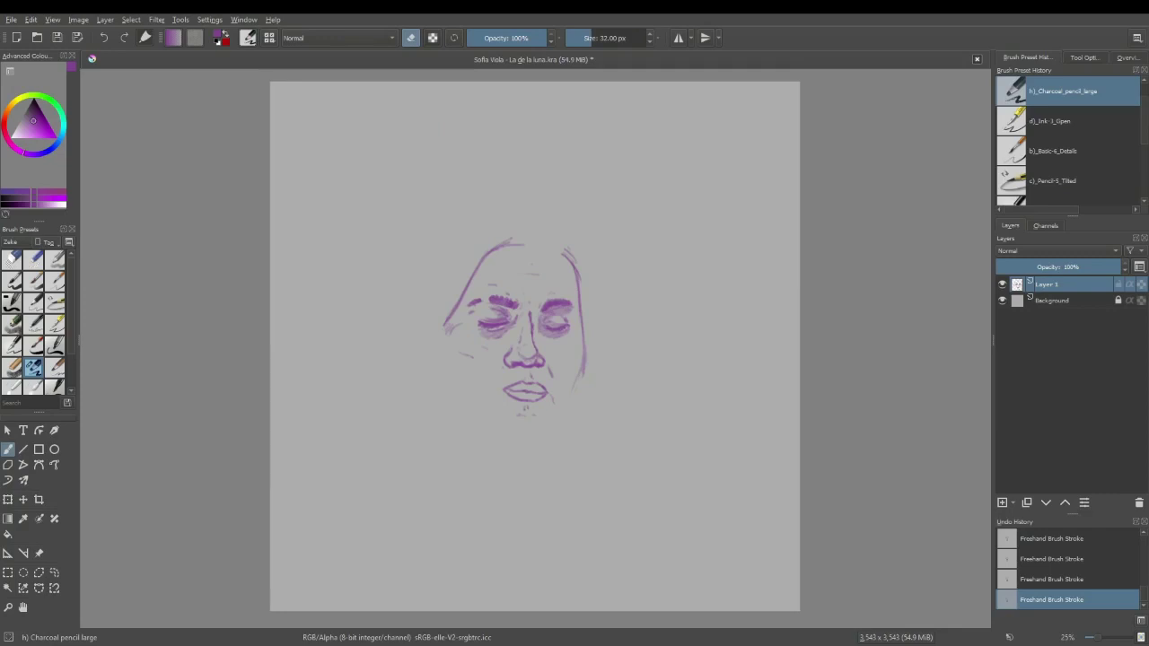
# Step: Try redrawing the left cheek line with the charcoal pencil out of eraser mode, and undo the strokes
pyautogui.click(410, 38)
pyautogui.press('e')
pyautogui.press('e')
pyautogui.moveTo(442, 322); pyautogui.dragTo(450, 401)
pyautogui.hotkey('ctrl', 'z')
pyautogui.hotkey('ctrl', 'z')
pyautogui.hotkey('ctrl', 'z')
pyautogui.hotkey('ctrl', 'z')
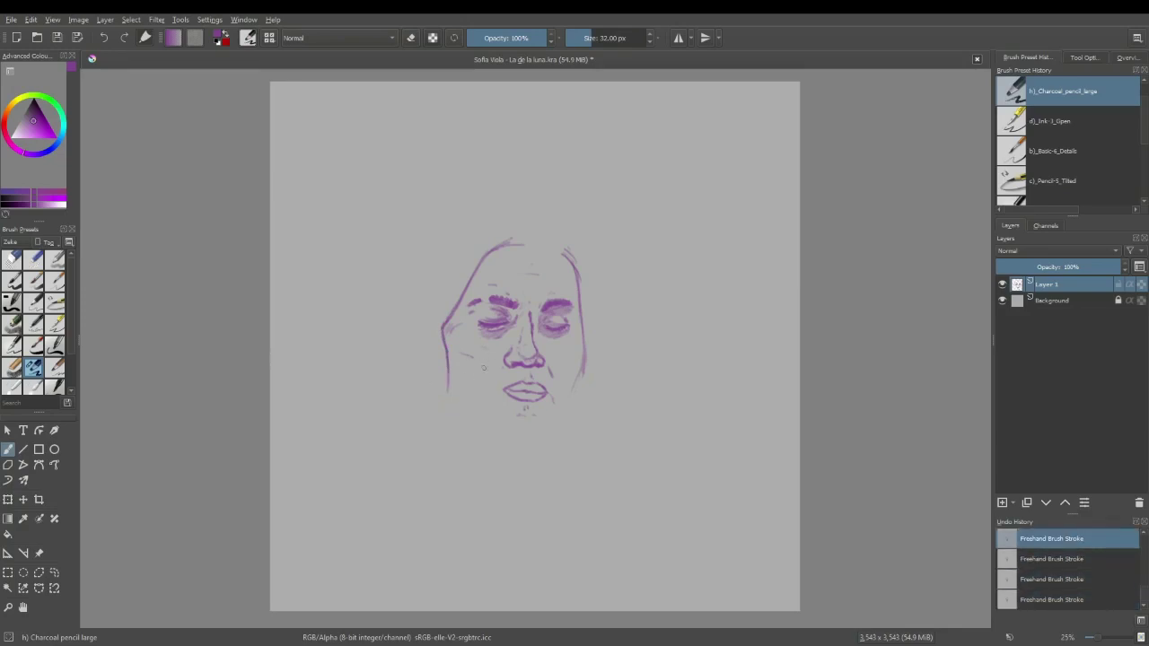
# Step: Draw the left cheek line down to the jaw, continue it around the chin, and join it to the right face contour
pyautogui.moveTo(448, 358); pyautogui.dragTo(453, 407)
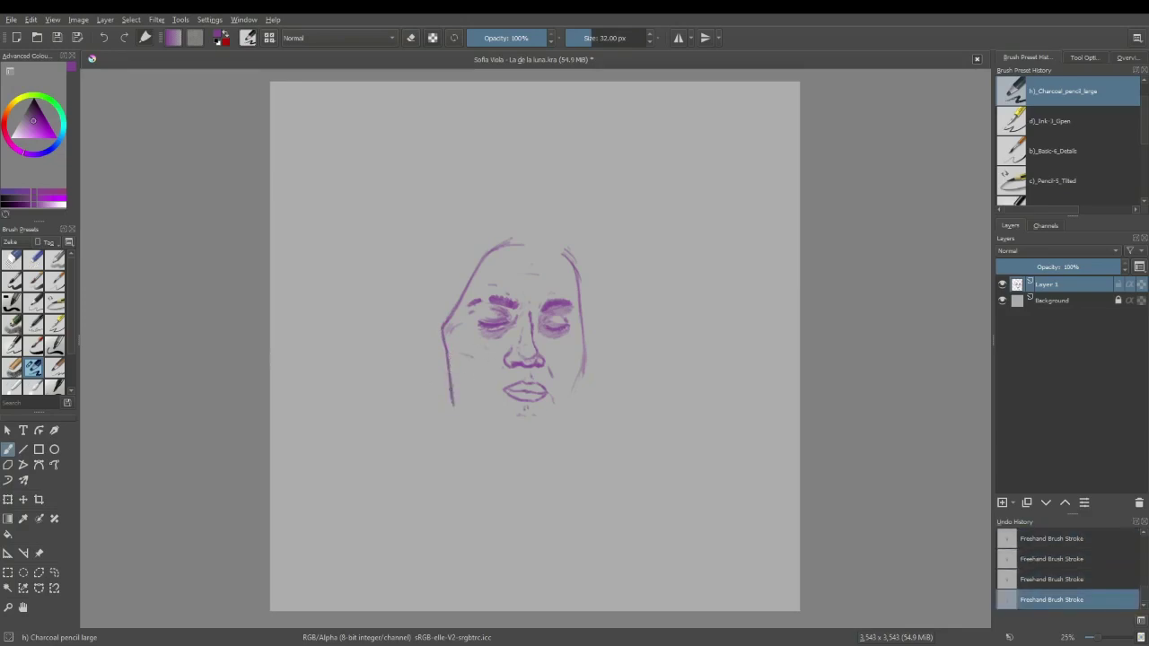
pyautogui.hotkey('ctrl', 'z')
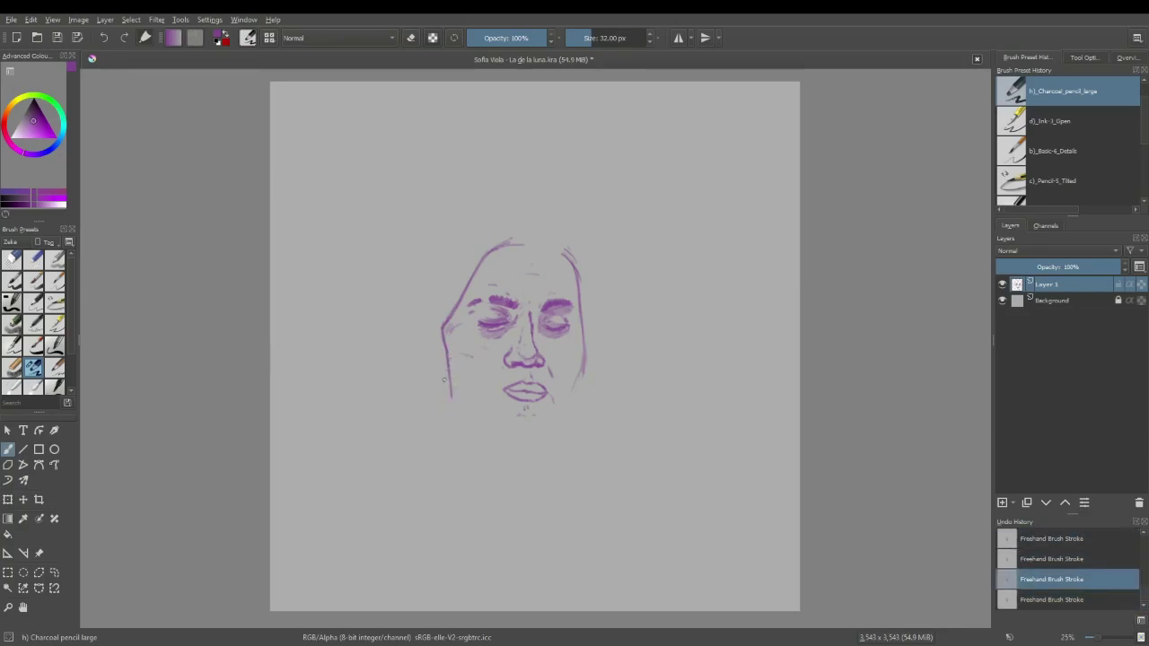
pyautogui.moveTo(449, 390)
pyautogui.mouseDown()
pyautogui.moveTo(467, 422)
pyautogui.moveTo(531, 443)
pyautogui.mouseUp()
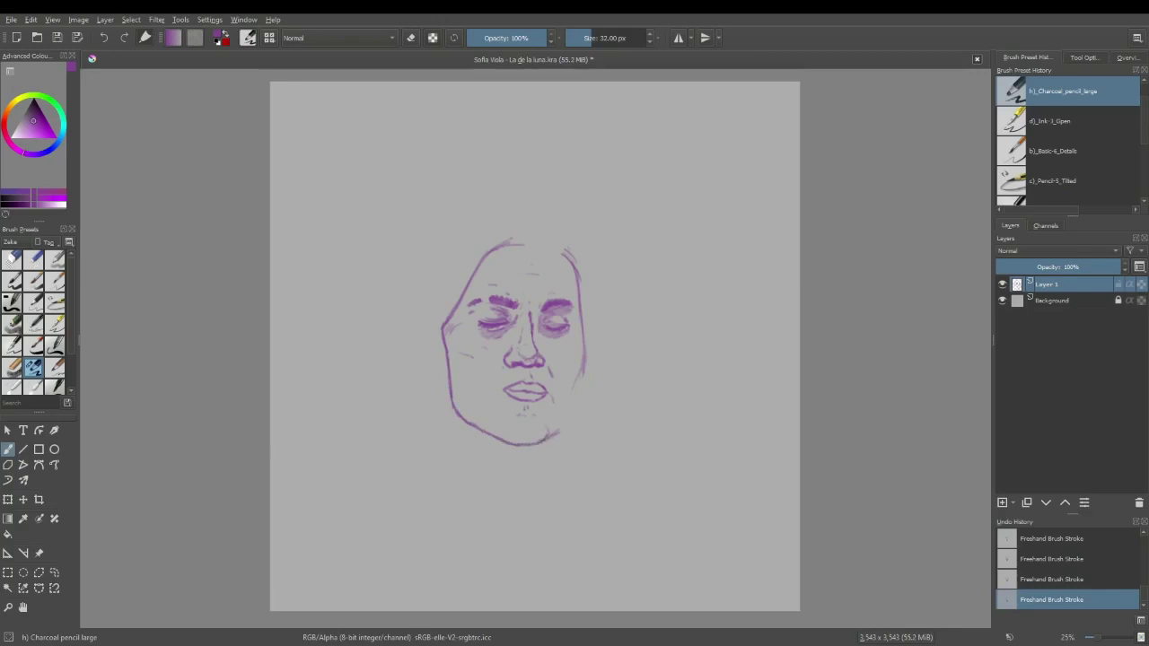
pyautogui.moveTo(547, 437)
pyautogui.mouseDown()
pyautogui.moveTo(567, 419)
pyautogui.moveTo(583, 342)
pyautogui.mouseUp()
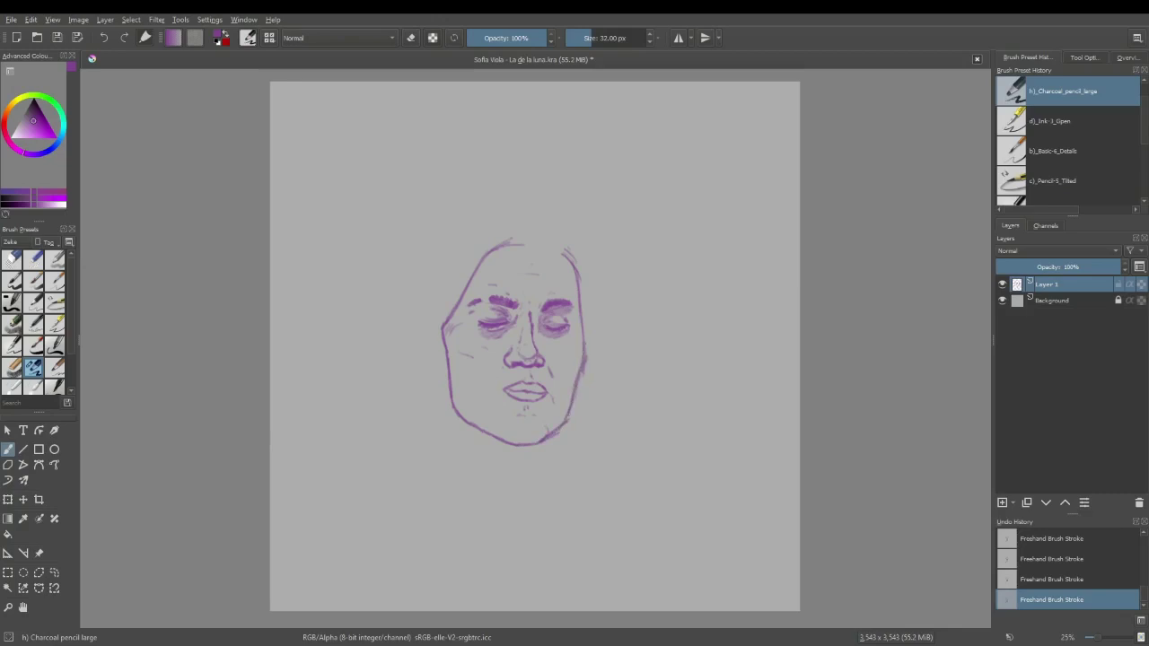
# Step: Erase the stray marks along the right cheek and chin contour, and remove the line along the right side of the nose
pyautogui.click(411, 38)
pyautogui.moveTo(586, 356); pyautogui.dragTo(585, 373)
pyautogui.moveTo(558, 433); pyautogui.dragTo(542, 442)
pyautogui.press('e')
pyautogui.moveTo(534, 320); pyautogui.dragTo(535, 355)
pyautogui.click(411, 38)
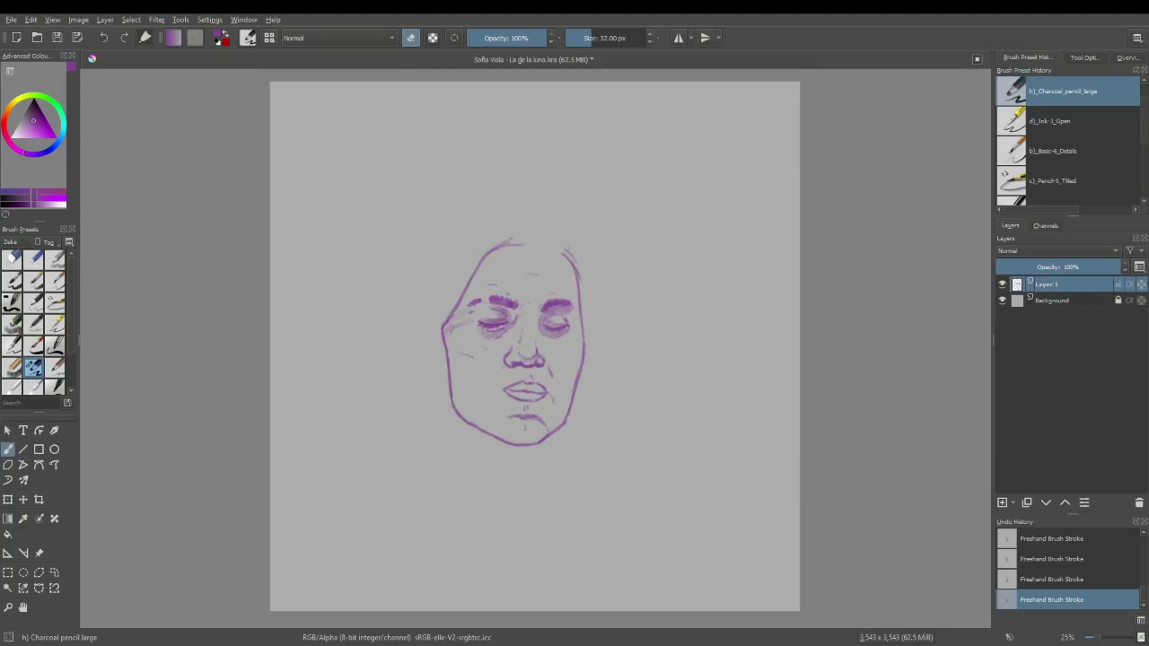
# Step: Redraw the line along the nose's right side and sketch a curly headband along the hairline, extending past the left forehead
pyautogui.press('e')
pyautogui.moveTo(534, 330); pyautogui.dragTo(535, 344)
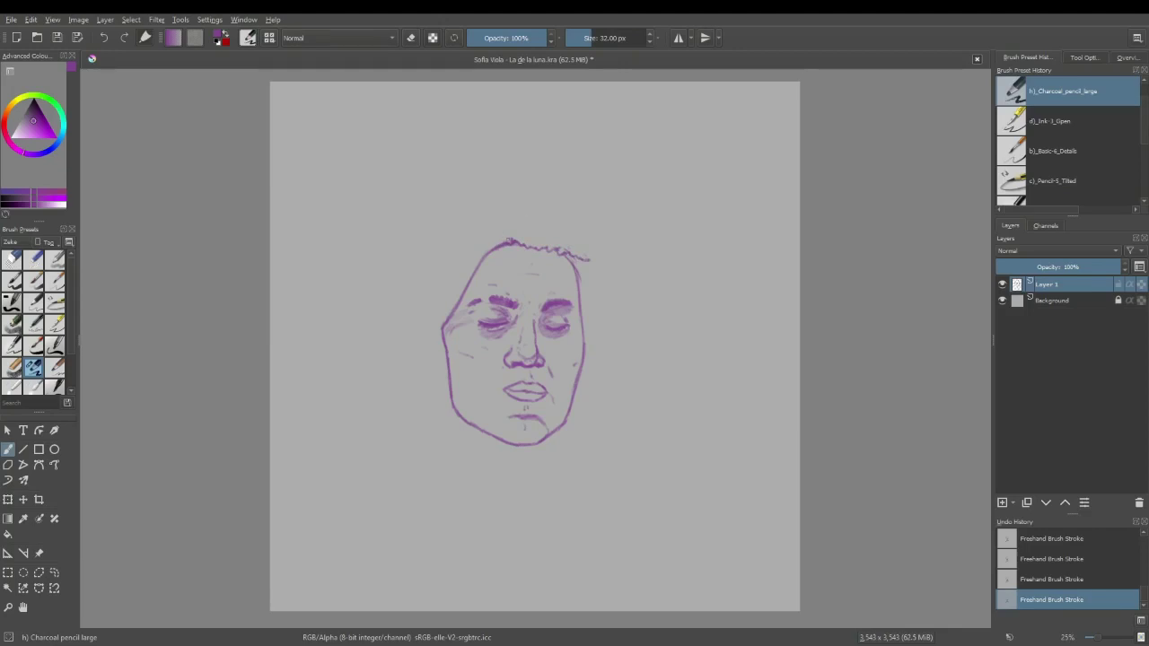
pyautogui.moveTo(505, 241); pyautogui.dragTo(489, 246)
pyautogui.moveTo(486, 242); pyautogui.dragTo(477, 249)
# Step: Erase the left jaw line and redraw it slightly tighter from the cheek to the chin, cleaning its outer edge
pyautogui.press('e')
pyautogui.moveTo(451, 411); pyautogui.dragTo(503, 444)
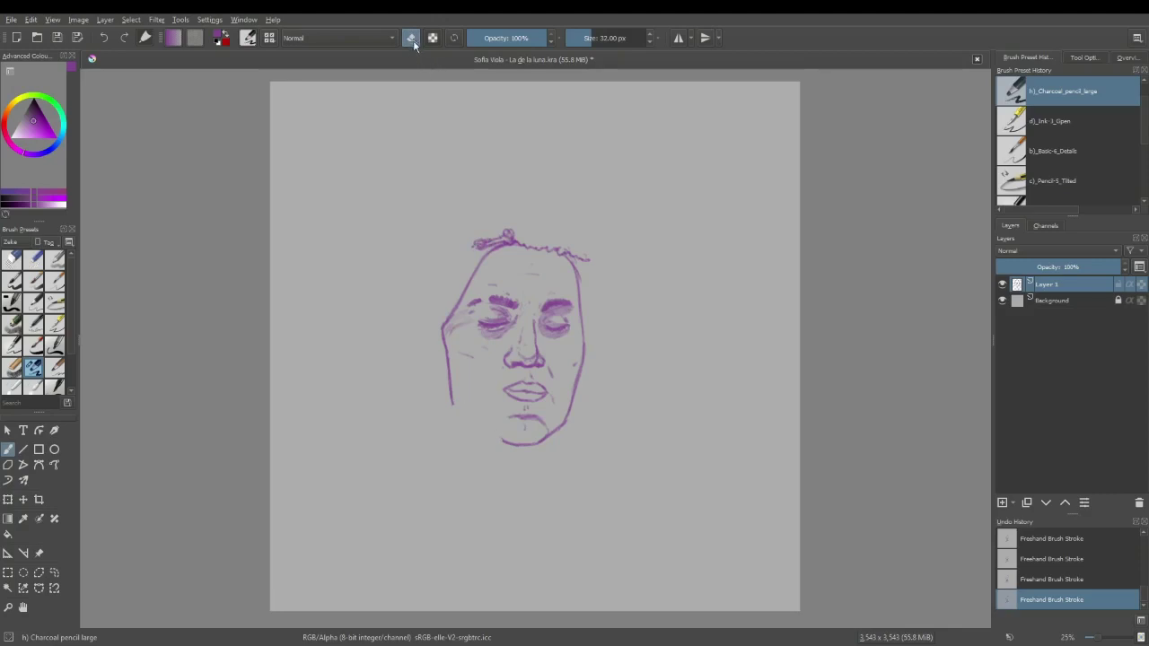
pyautogui.press('e')
pyautogui.moveTo(455, 407); pyautogui.dragTo(505, 441)
pyautogui.moveTo(497, 435); pyautogui.dragTo(535, 444)
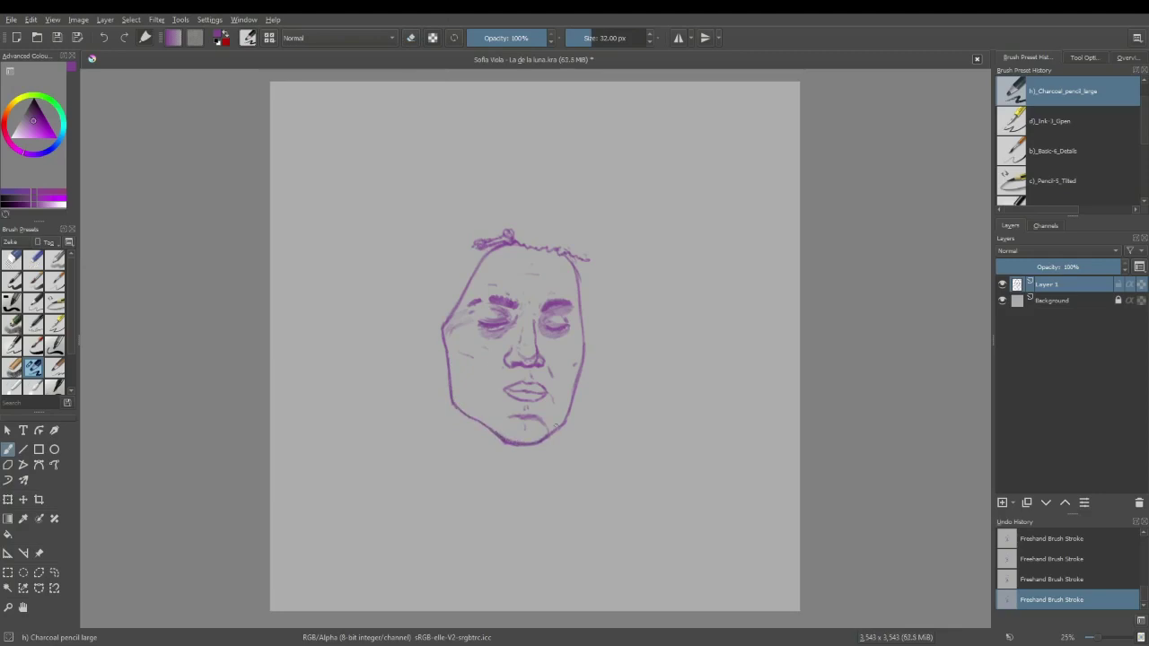
pyautogui.press('e')
pyautogui.moveTo(513, 445)
pyautogui.mouseDown()
pyautogui.moveTo(524, 446)
pyautogui.moveTo(476, 420)
pyautogui.moveTo(492, 424)
pyautogui.mouseUp()
pyautogui.press('e')
pyautogui.moveTo(471, 417); pyautogui.dragTo(495, 432)
# Step: Extend the headband's left end with two looped leaves and a small bud, erasing and redrawing the upper leaf
pyautogui.moveTo(469, 243); pyautogui.dragTo(454, 252)
pyautogui.moveTo(436, 271)
pyautogui.mouseDown()
pyautogui.moveTo(453, 259)
pyautogui.moveTo(433, 268)
pyautogui.moveTo(440, 242)
pyautogui.mouseUp()
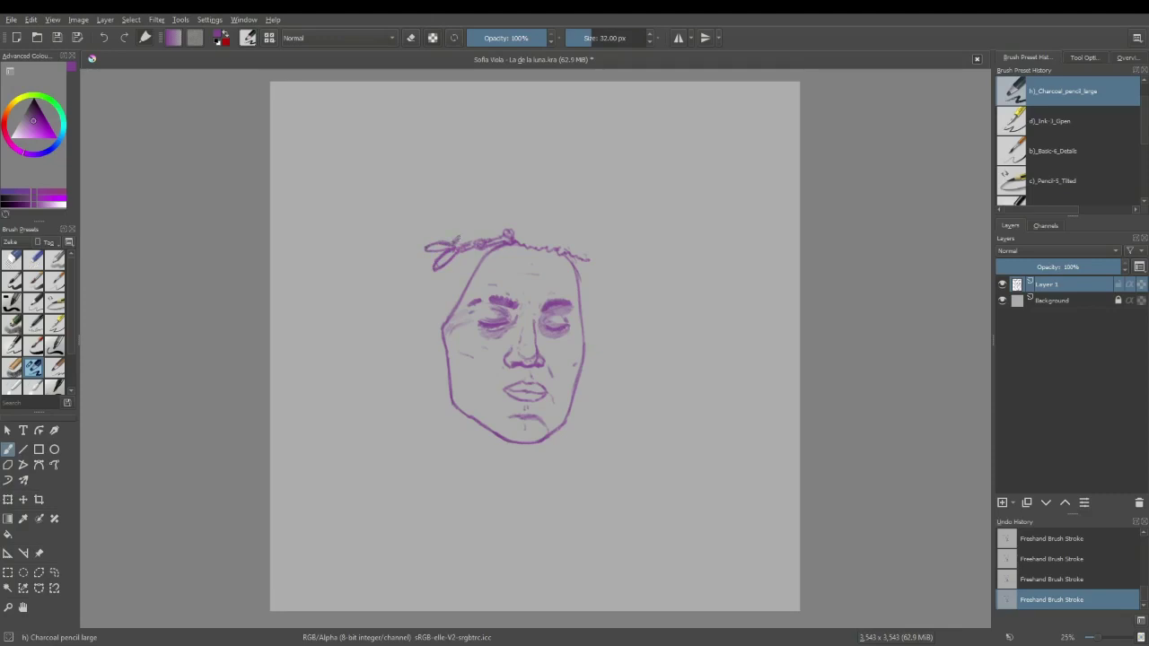
pyautogui.moveTo(463, 234); pyautogui.dragTo(468, 230)
pyautogui.hotkey('ctrl', 'z')
pyautogui.hotkey('ctrl', 'z')
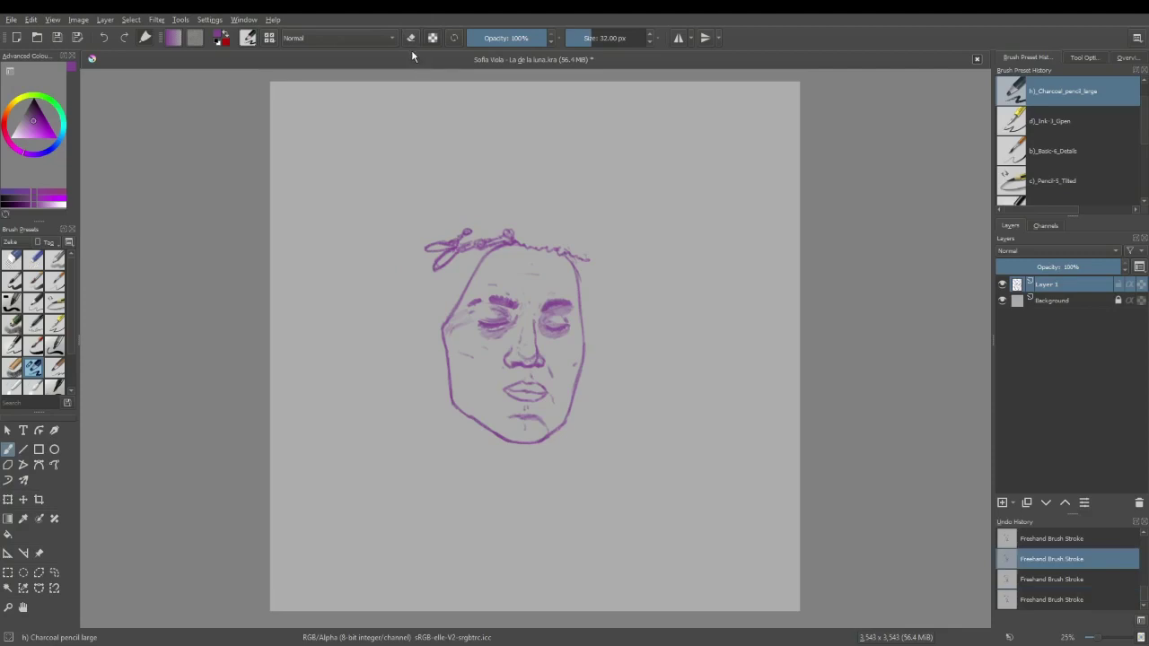
pyautogui.click(411, 37)
pyautogui.moveTo(452, 240); pyautogui.dragTo(432, 254)
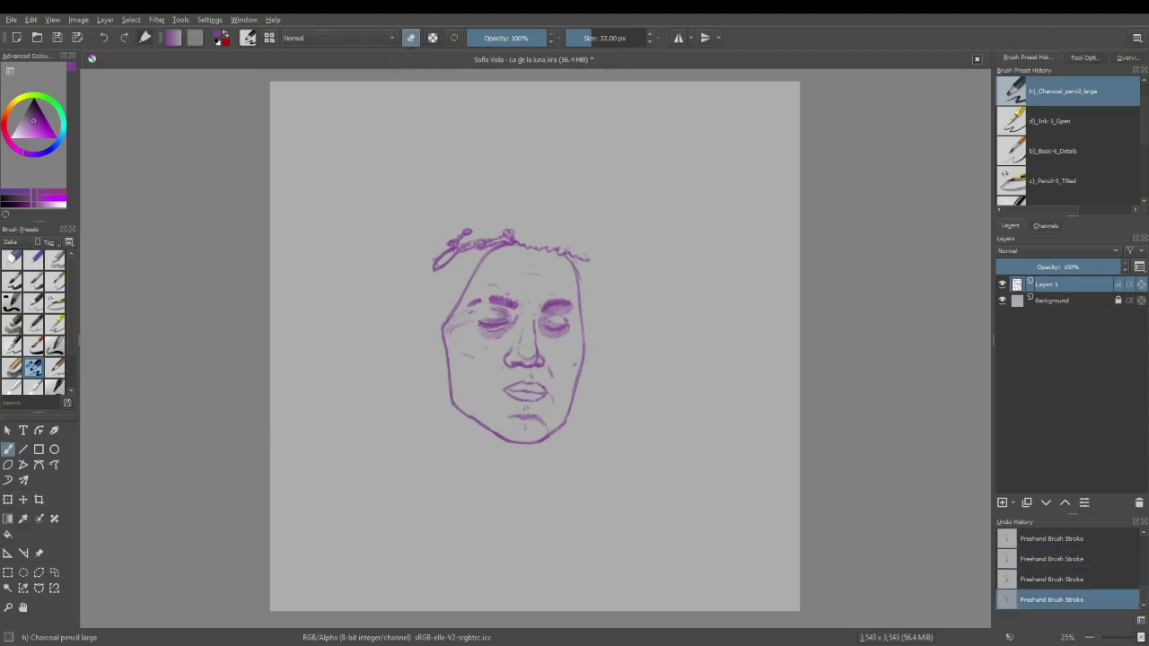
pyautogui.press('e')
pyautogui.moveTo(439, 244); pyautogui.dragTo(425, 257)
# Step: Draw the headband's right end with small buds beside the temple, and fill its middle section with beads
pyautogui.moveTo(575, 258)
pyautogui.mouseDown()
pyautogui.moveTo(608, 293)
pyautogui.moveTo(599, 273)
pyautogui.mouseUp()
pyautogui.hotkey('ctrl', 'z')
pyautogui.hotkey('ctrl', 'z')
pyautogui.hotkey('ctrl', 'z')
pyautogui.moveTo(596, 259)
pyautogui.mouseDown()
pyautogui.moveTo(602, 270)
pyautogui.moveTo(591, 244)
pyautogui.moveTo(580, 245)
pyautogui.mouseUp()
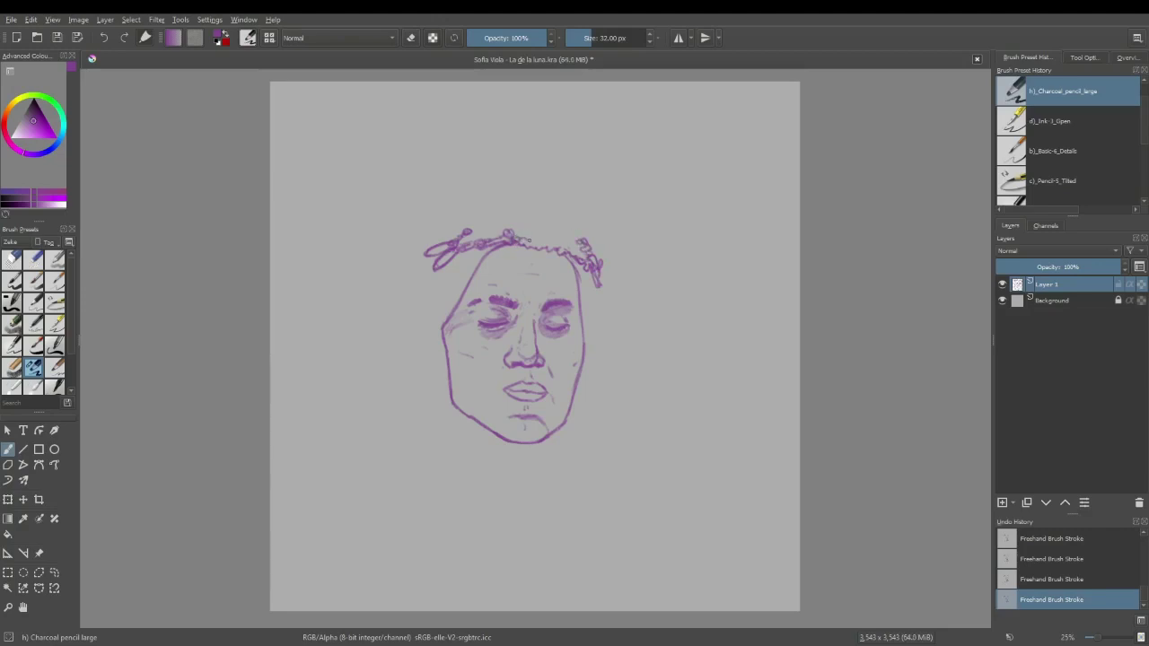
pyautogui.moveTo(532, 241); pyautogui.dragTo(556, 253)
pyautogui.moveTo(546, 237); pyautogui.dragTo(552, 242)
# Step: Sketch a tall beaded ornament rising from the headband's centre, with a pointed tip and an upper edge line
pyautogui.moveTo(535, 232); pyautogui.dragTo(551, 216)
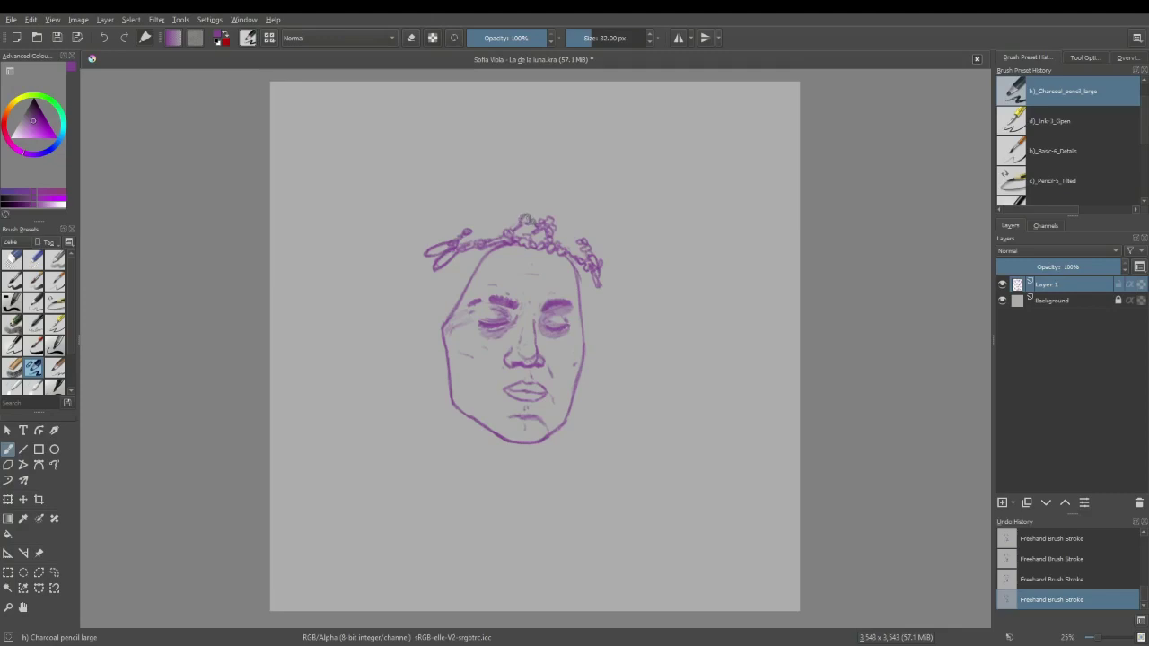
pyautogui.moveTo(523, 216); pyautogui.dragTo(526, 205)
pyautogui.moveTo(547, 213)
pyautogui.mouseDown()
pyautogui.moveTo(507, 176)
pyautogui.moveTo(558, 189)
pyautogui.moveTo(563, 199)
pyautogui.moveTo(545, 212)
pyautogui.moveTo(547, 199)
pyautogui.moveTo(566, 198)
pyautogui.moveTo(547, 207)
pyautogui.mouseUp()
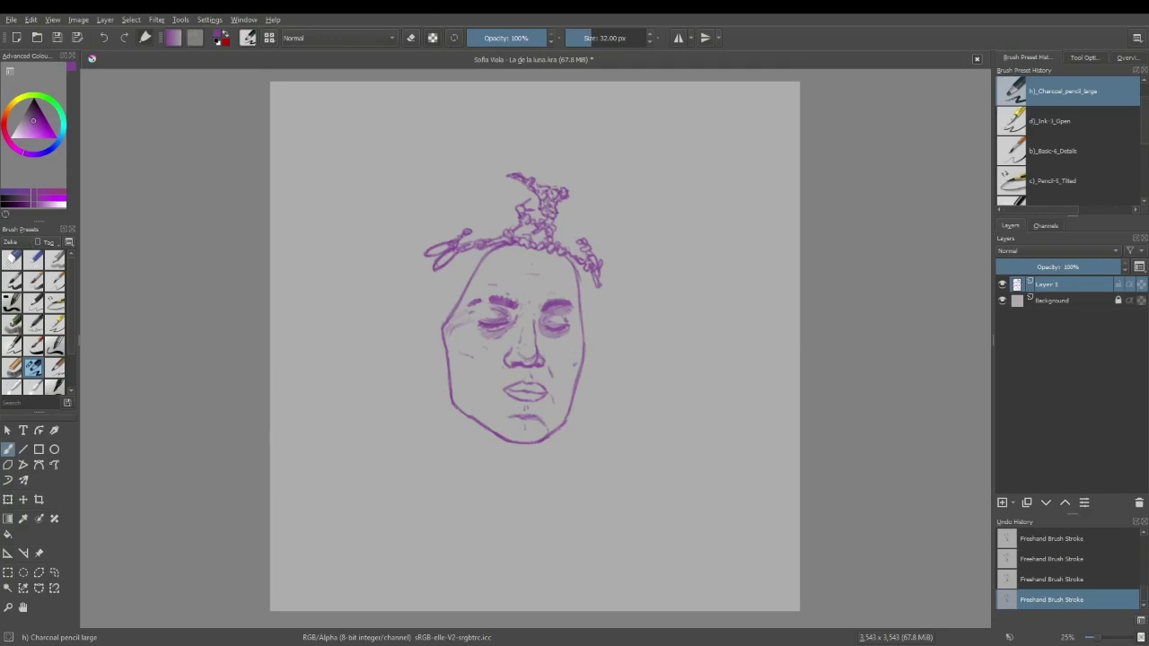
pyautogui.moveTo(520, 172); pyautogui.dragTo(559, 189)
pyautogui.hotkey('ctrl', 'z')
pyautogui.hotkey('ctrl', 'z')
pyautogui.hotkey('ctrl', 'z')
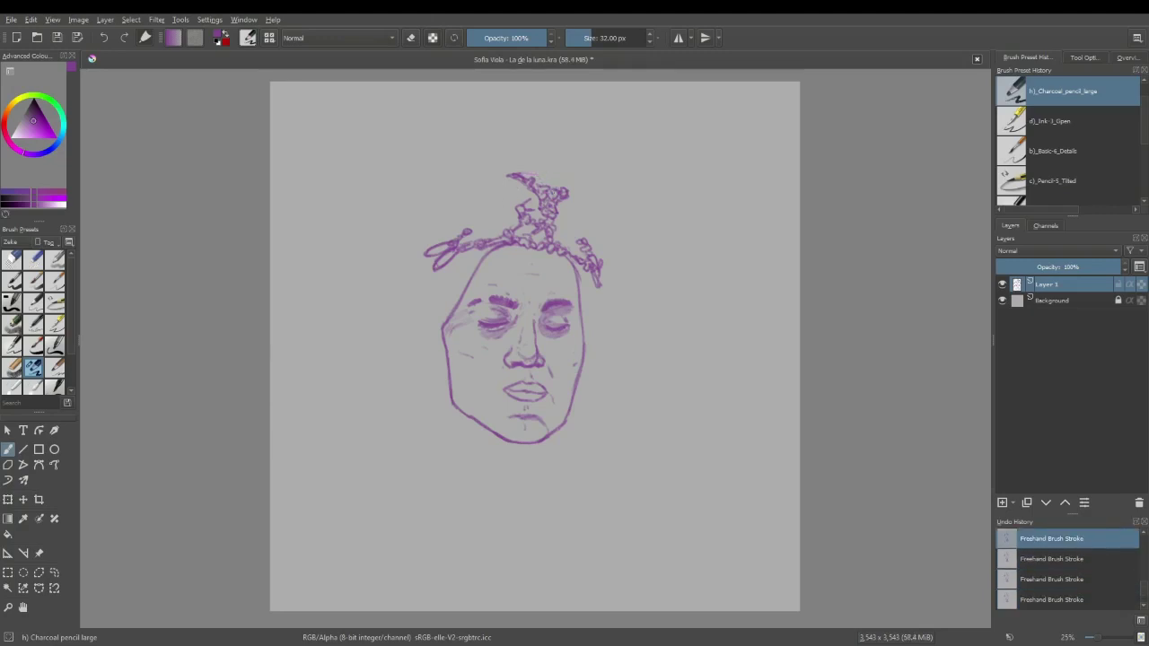
pyautogui.hotkey('ctrl', 'shift', 'z')
pyautogui.hotkey('ctrl', 'shift', 'z')
pyautogui.hotkey('ctrl', 'shift', 'z')
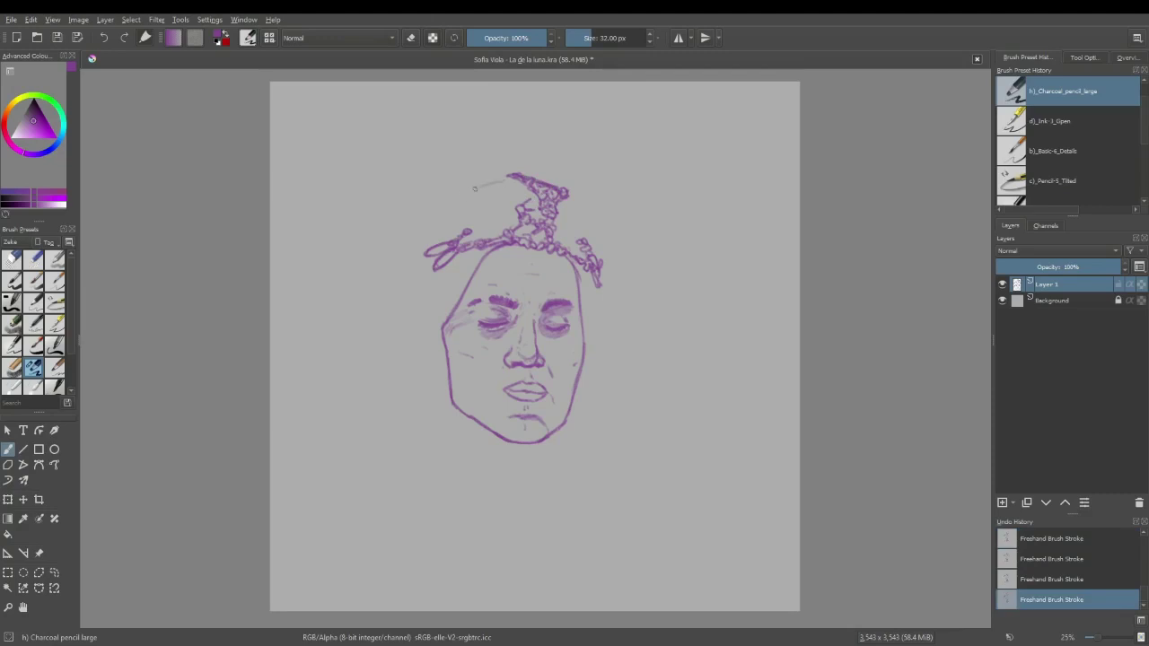
# Step: Try curving a head outline from the ornament's tip down the left side, and undo the strokes
pyautogui.moveTo(506, 175); pyautogui.dragTo(441, 199)
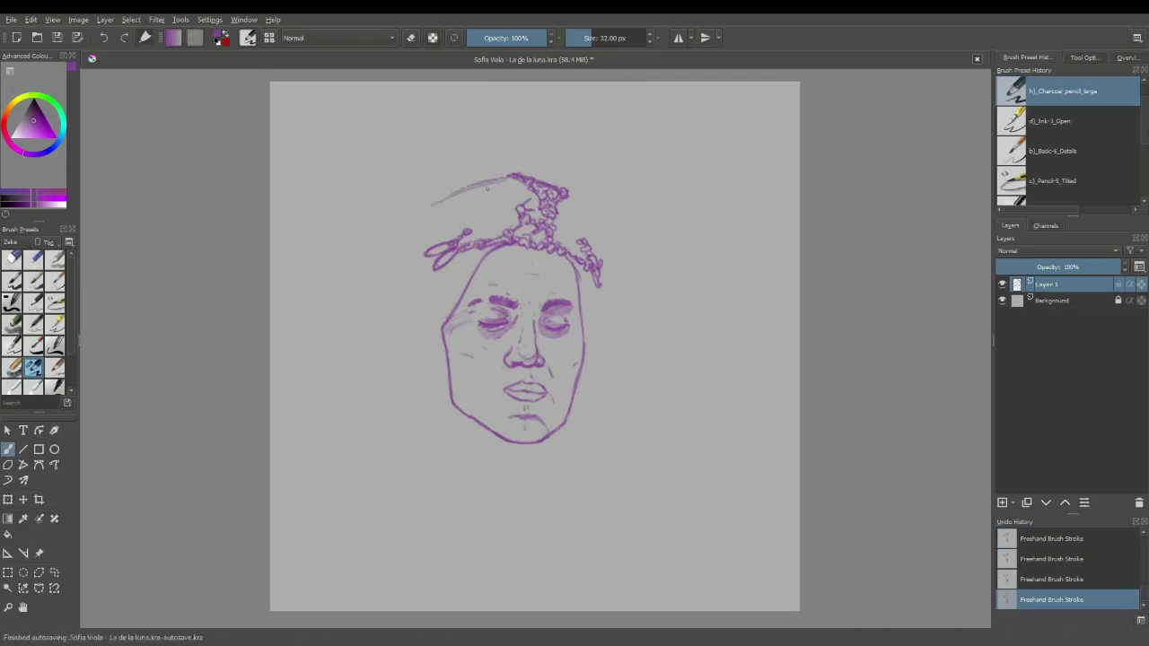
pyautogui.moveTo(507, 178)
pyautogui.mouseDown()
pyautogui.moveTo(438, 207)
pyautogui.moveTo(399, 249)
pyautogui.mouseUp()
pyautogui.hotkey('ctrl', 'z')
pyautogui.hotkey('ctrl', 'z')
pyautogui.hotkey('ctrl', 'z')
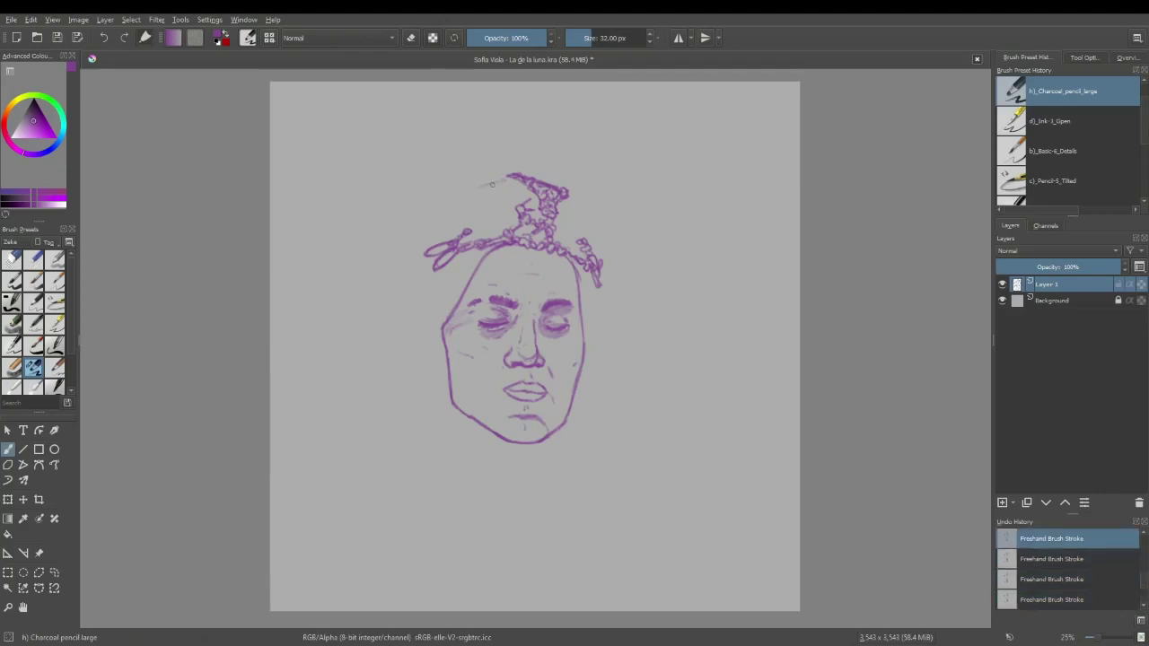
pyautogui.hotkey('ctrl', 'shift', 'z')
pyautogui.hotkey('ctrl', 'shift', 'z')
pyautogui.hotkey('ctrl', 'shift', 'z')
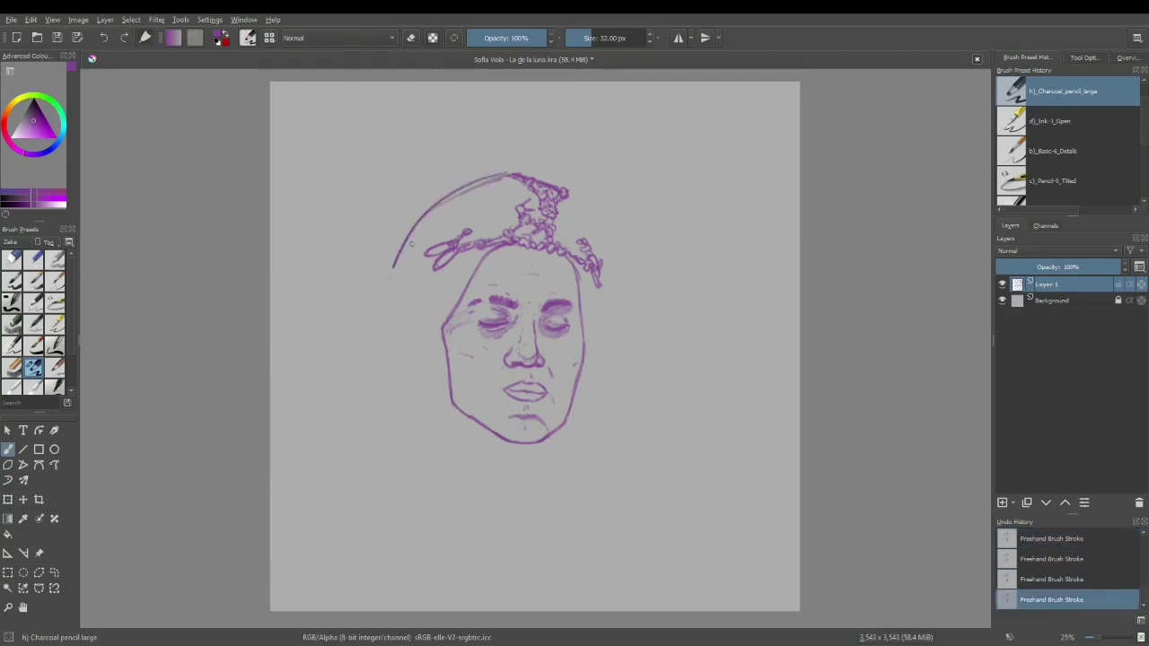
pyautogui.hotkey('ctrl', 'z')
pyautogui.hotkey('ctrl', 'z')
pyautogui.hotkey('ctrl', 'z')
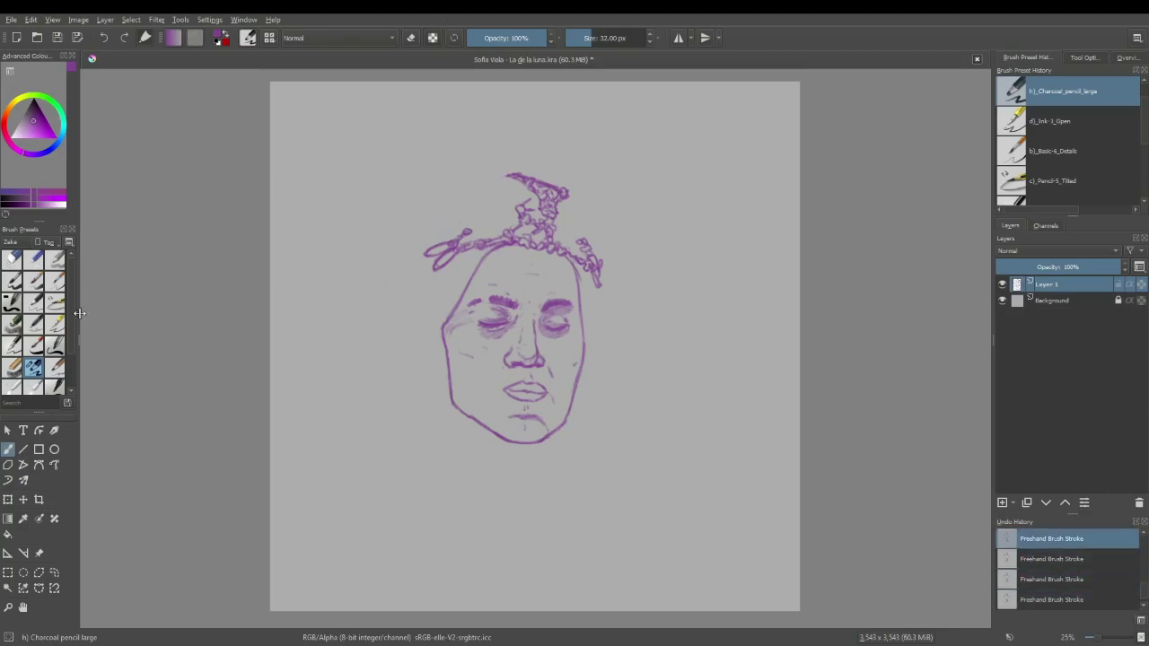
# Step: Try a lower head outline from the trimmed ornament tip, and erase both outline and ornament with the Eraser Small preset
pyautogui.click(410, 37)
pyautogui.moveTo(504, 174); pyautogui.dragTo(558, 185)
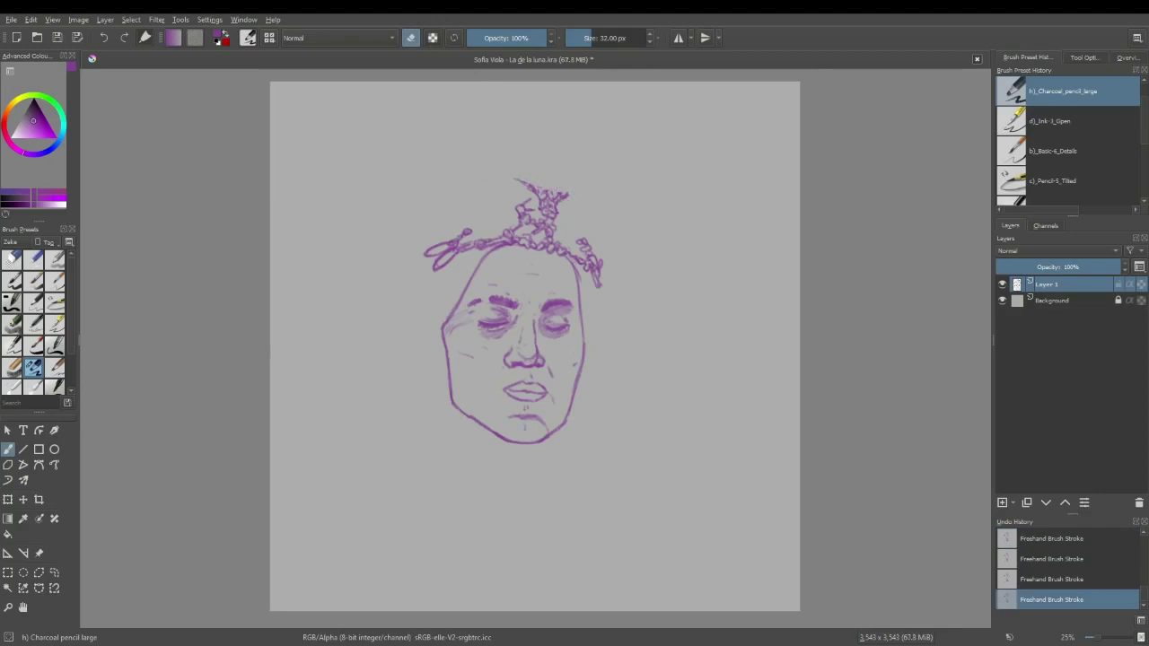
pyautogui.click(411, 38)
pyautogui.moveTo(550, 191)
pyautogui.mouseDown()
pyautogui.moveTo(569, 191)
pyautogui.moveTo(507, 180)
pyautogui.moveTo(458, 201)
pyautogui.mouseUp()
pyautogui.moveTo(513, 178); pyautogui.dragTo(398, 269)
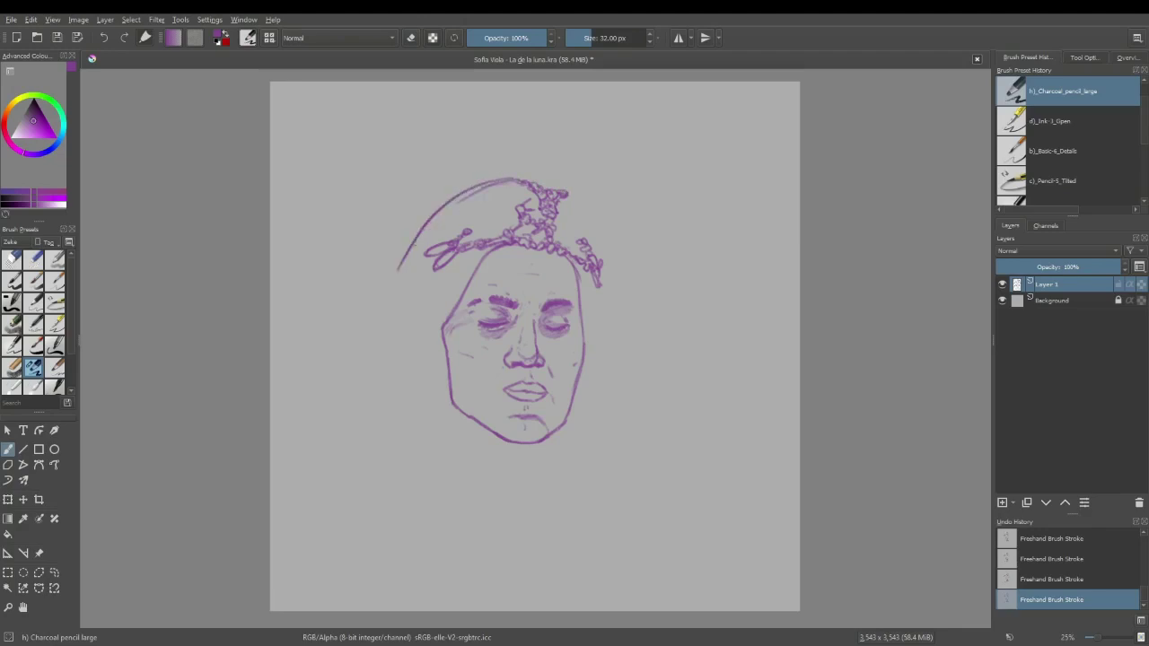
pyautogui.moveTo(542, 184); pyautogui.dragTo(561, 188)
pyautogui.click(35, 260)
pyautogui.moveTo(398, 267)
pyautogui.mouseDown()
pyautogui.moveTo(458, 194)
pyautogui.moveTo(511, 177)
pyautogui.moveTo(569, 189)
pyautogui.moveTo(519, 180)
pyautogui.moveTo(577, 199)
pyautogui.moveTo(539, 190)
pyautogui.moveTo(568, 199)
pyautogui.moveTo(524, 210)
pyautogui.moveTo(543, 214)
pyautogui.moveTo(522, 218)
pyautogui.moveTo(549, 236)
pyautogui.moveTo(533, 225)
pyautogui.mouseUp()
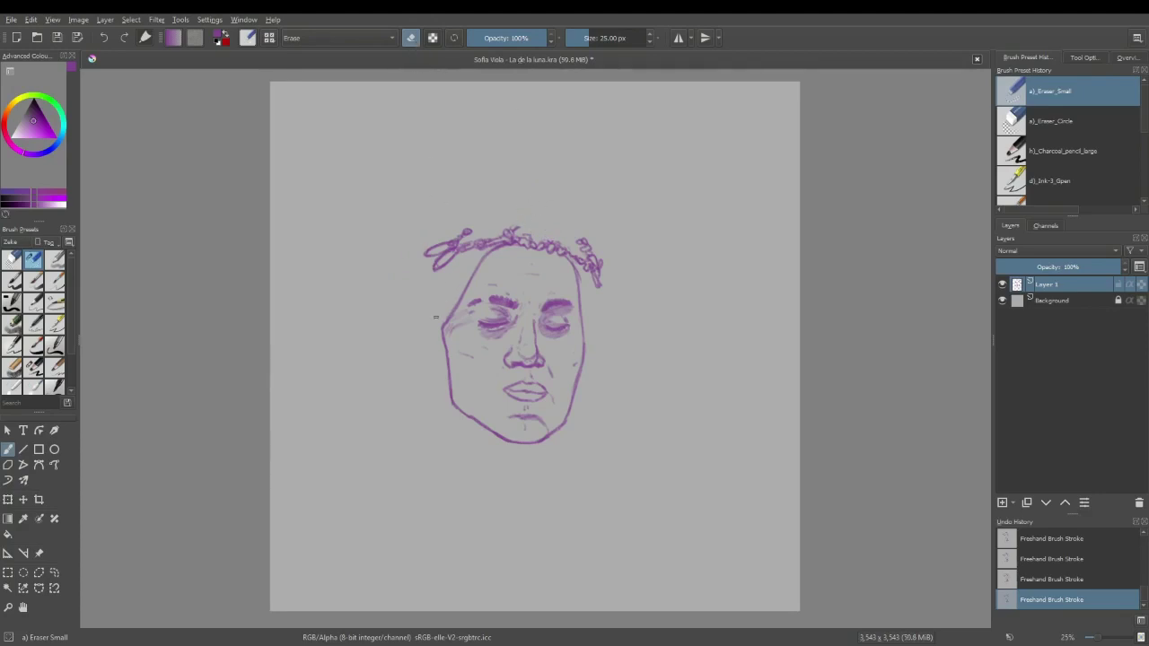
# Step: Erase the protruding corner at the left temple, and redraw the upper left cheek contour with the Charcoal pencil large preset
pyautogui.moveTo(445, 320); pyautogui.dragTo(443, 344)
pyautogui.hotkey('ctrl', 'z')
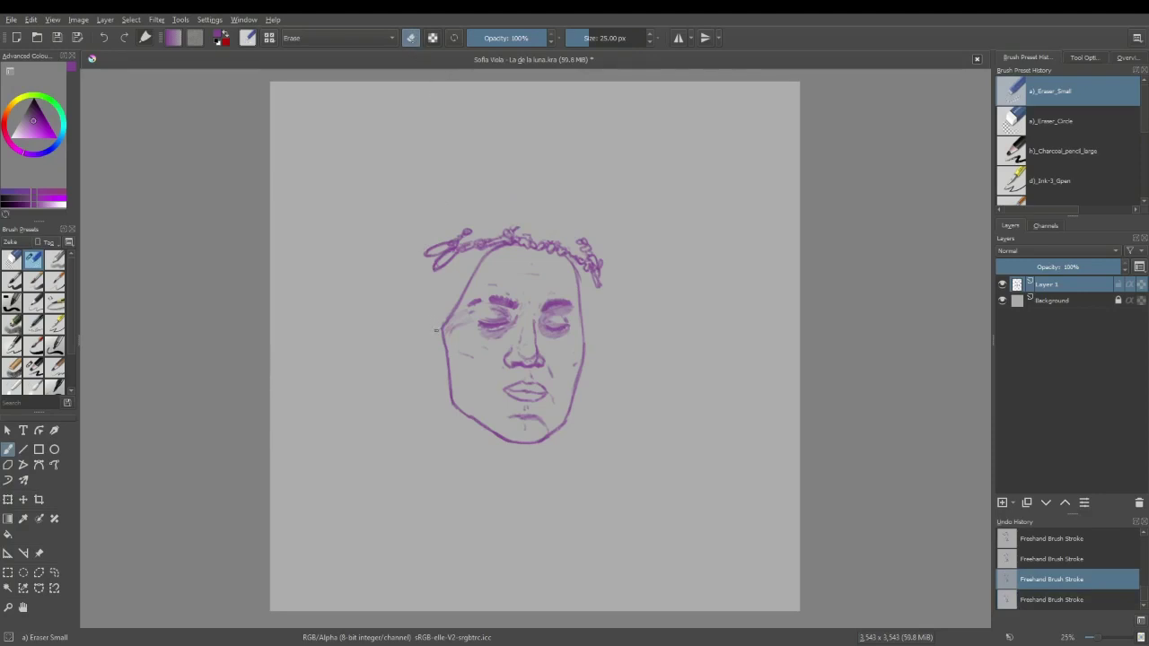
pyautogui.hotkey('ctrl', 'shift', 'z')
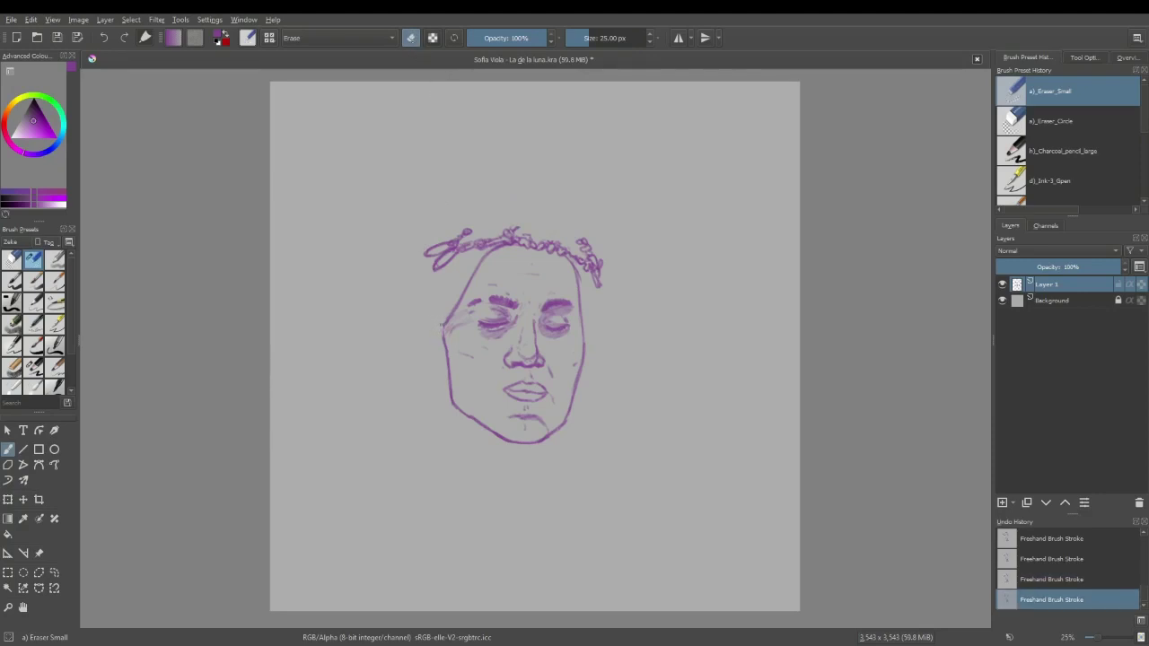
pyautogui.click(55, 323)
pyautogui.click(12, 260)
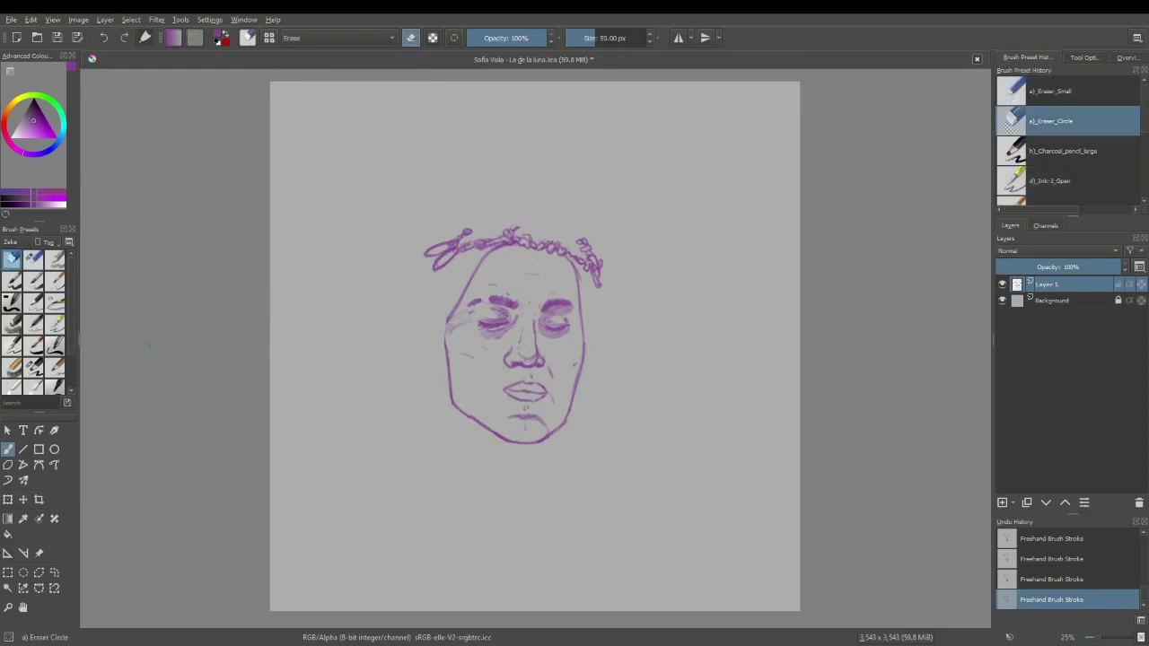
pyautogui.press('/')
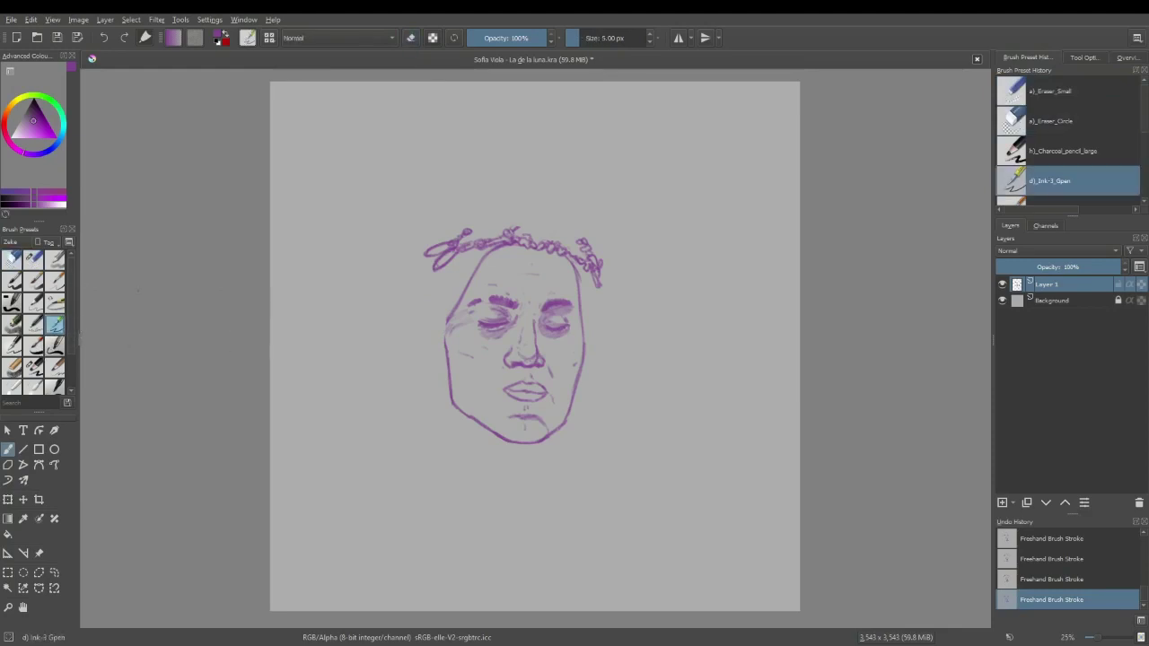
pyautogui.press('/')
pyautogui.press('/')
pyautogui.click(31, 349)
pyautogui.click(33, 366)
pyautogui.moveTo(446, 321); pyautogui.dragTo(447, 372)
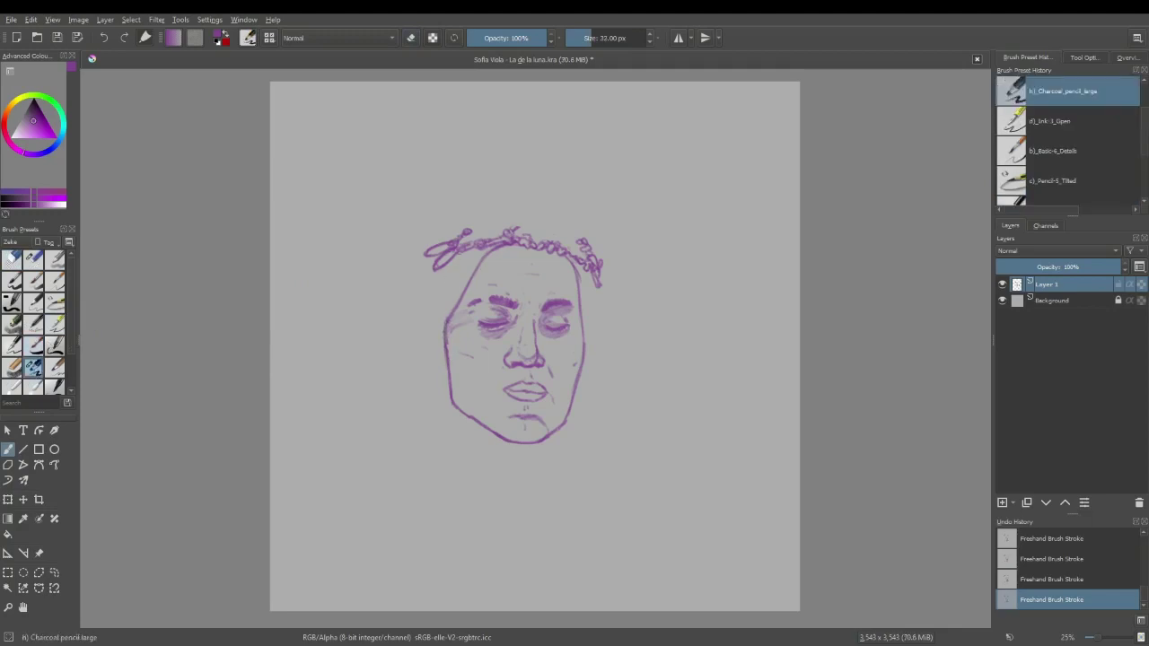
# Step: Draw the left head outline as a thick arc above the headband, ending in small beads beside the forehead
pyautogui.moveTo(493, 190)
pyautogui.mouseDown()
pyautogui.moveTo(446, 209)
pyautogui.moveTo(489, 188)
pyautogui.moveTo(418, 244)
pyautogui.mouseUp()
pyautogui.moveTo(488, 187)
pyautogui.mouseDown()
pyautogui.moveTo(417, 234)
pyautogui.moveTo(414, 252)
pyautogui.mouseUp()
pyautogui.moveTo(440, 216); pyautogui.dragTo(404, 272)
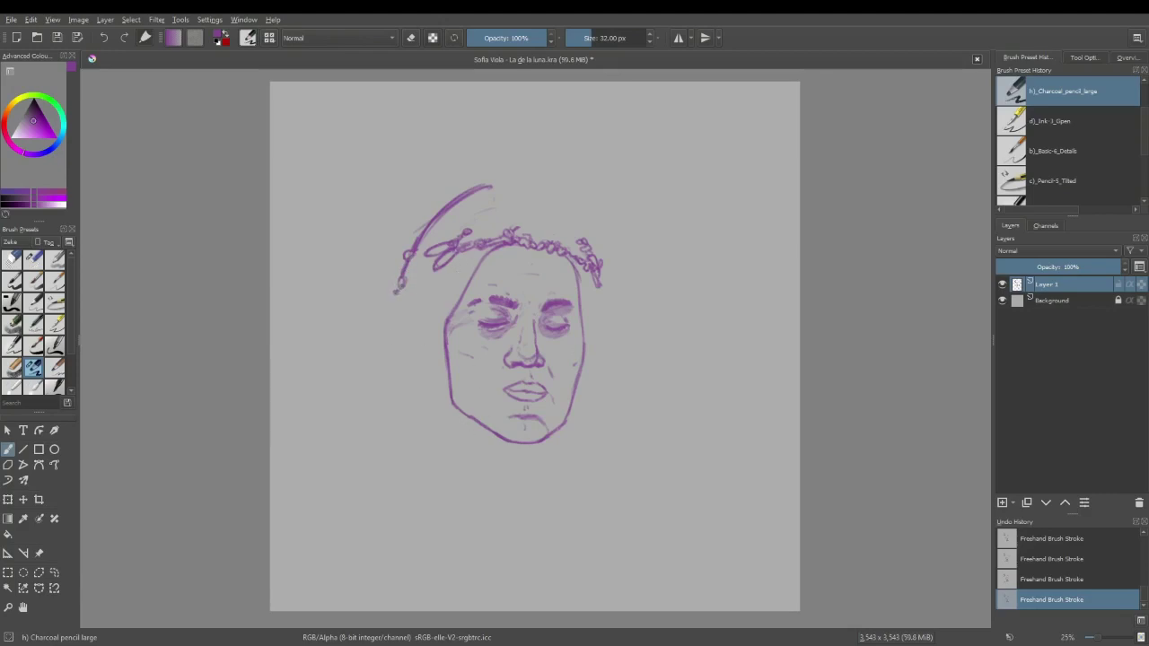
# Step: Draw the left neck line down from the jaw and continue it with hatched strokes toward the lower left shoulder
pyautogui.moveTo(459, 413)
pyautogui.mouseDown()
pyautogui.moveTo(475, 476)
pyautogui.moveTo(451, 531)
pyautogui.mouseUp()
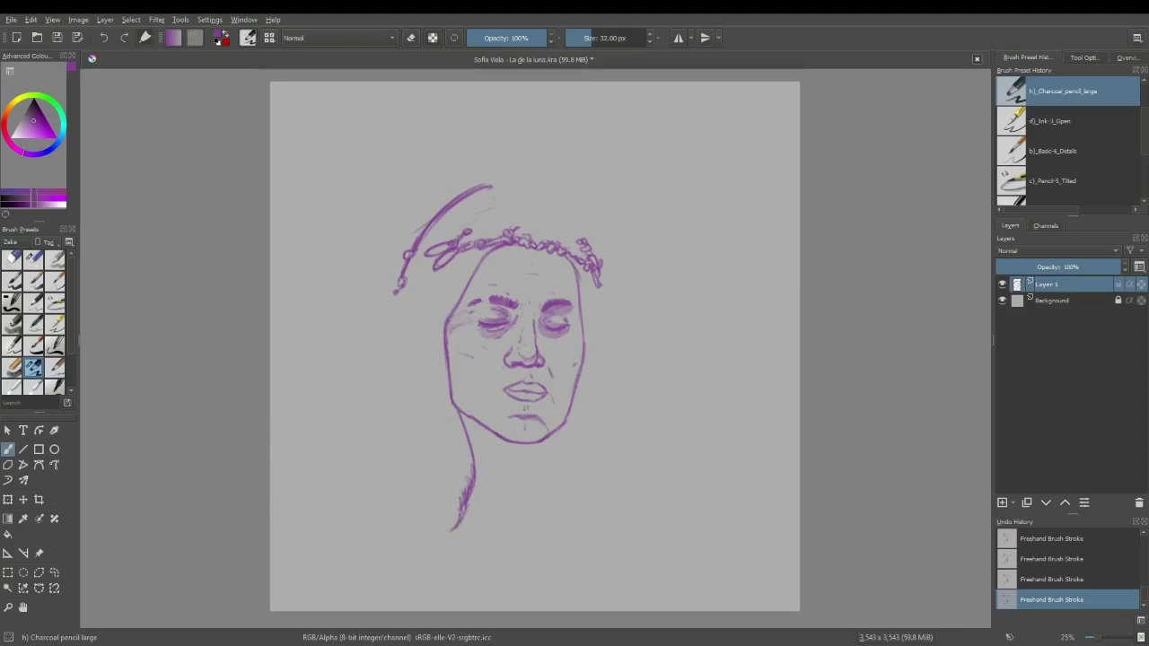
pyautogui.moveTo(479, 472)
pyautogui.mouseDown()
pyautogui.moveTo(443, 553)
pyautogui.moveTo(447, 516)
pyautogui.moveTo(406, 590)
pyautogui.mouseUp()
pyautogui.moveTo(430, 551)
pyautogui.mouseDown()
pyautogui.moveTo(411, 591)
pyautogui.moveTo(429, 578)
pyautogui.mouseUp()
pyautogui.moveTo(445, 533); pyautogui.dragTo(436, 564)
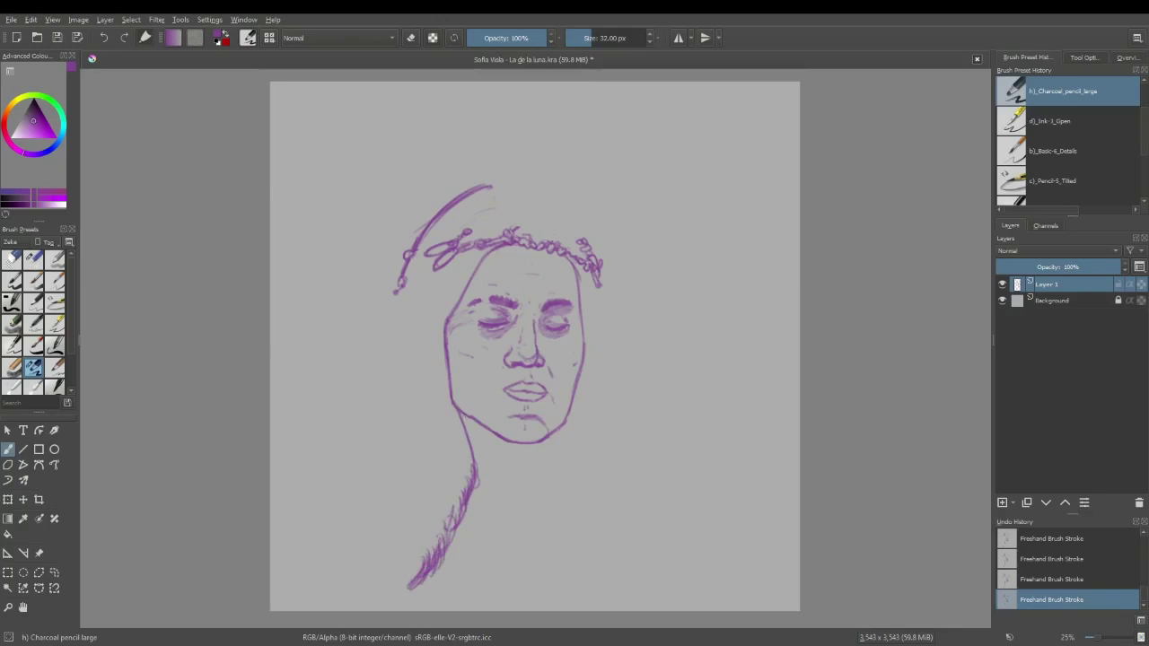
# Step: Clean up and redraw the left jaw contour where it meets the neck line
pyautogui.moveTo(456, 405); pyautogui.dragTo(472, 420)
pyautogui.press('e')
pyautogui.moveTo(452, 404); pyautogui.dragTo(480, 424)
# Step: Continue the head outline over the crown and down the right side to chin level
pyautogui.moveTo(510, 185); pyautogui.dragTo(560, 195)
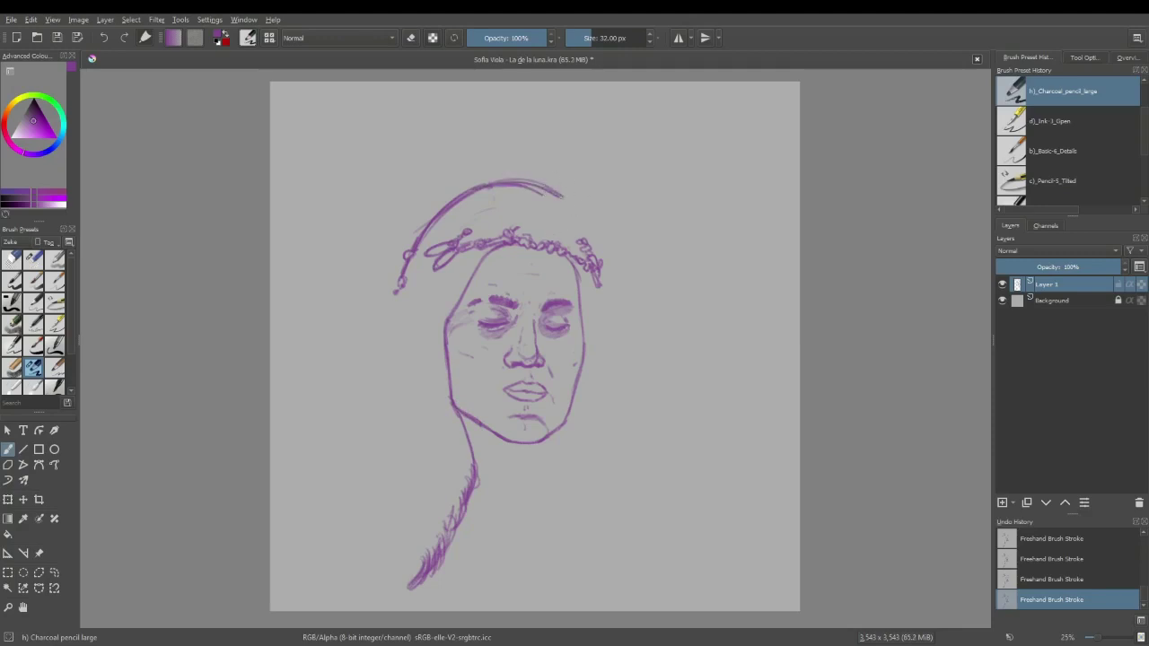
pyautogui.moveTo(559, 194); pyautogui.dragTo(600, 261)
pyautogui.moveTo(606, 284); pyautogui.dragTo(617, 397)
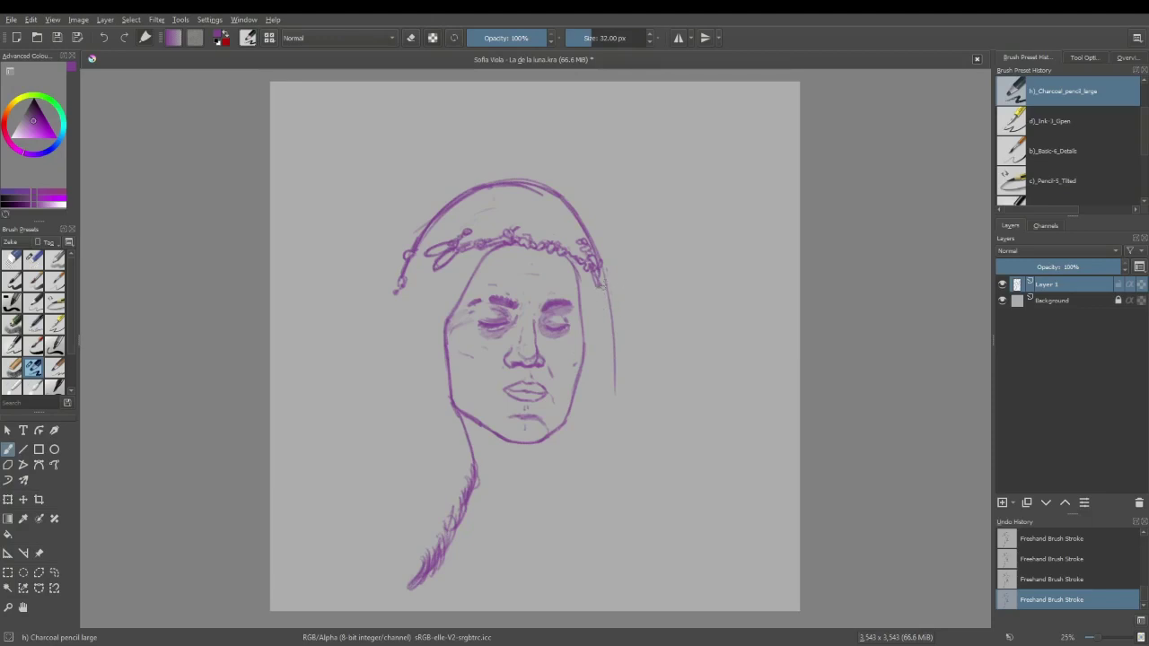
pyautogui.hotkey('ctrl', 'z')
pyautogui.moveTo(600, 265); pyautogui.dragTo(621, 423)
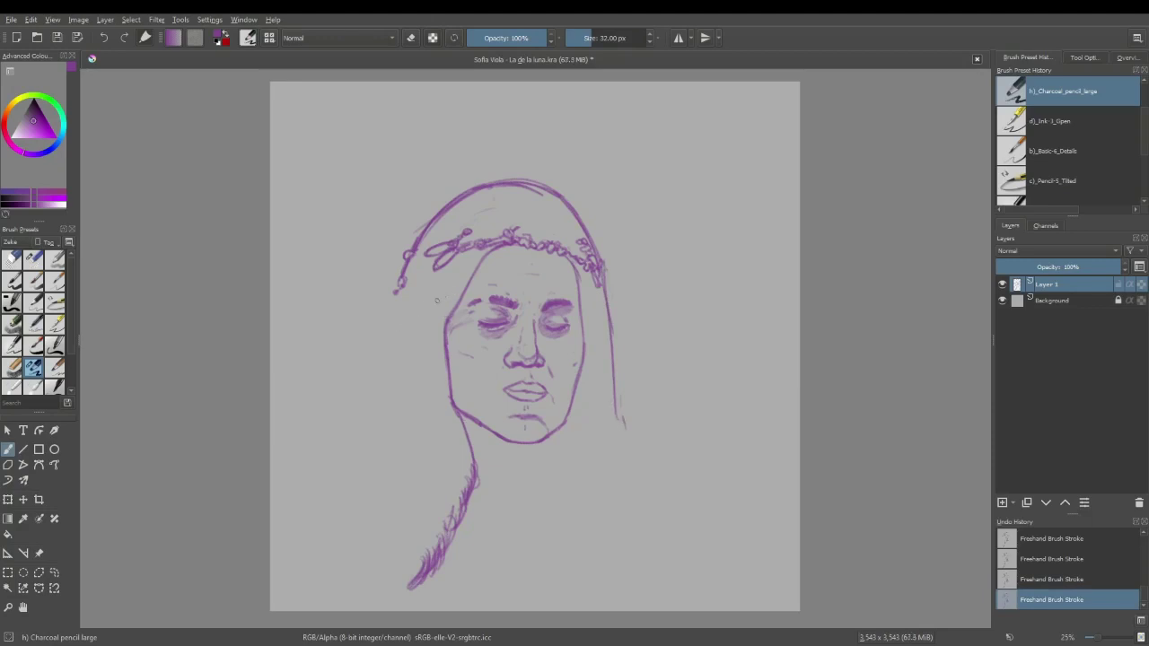
# Step: Redraw the crown as a slightly lower, thicker arc and erase the excess outer lines above it
pyautogui.moveTo(438, 223)
pyautogui.mouseDown()
pyautogui.moveTo(495, 191)
pyautogui.moveTo(566, 208)
pyautogui.mouseUp()
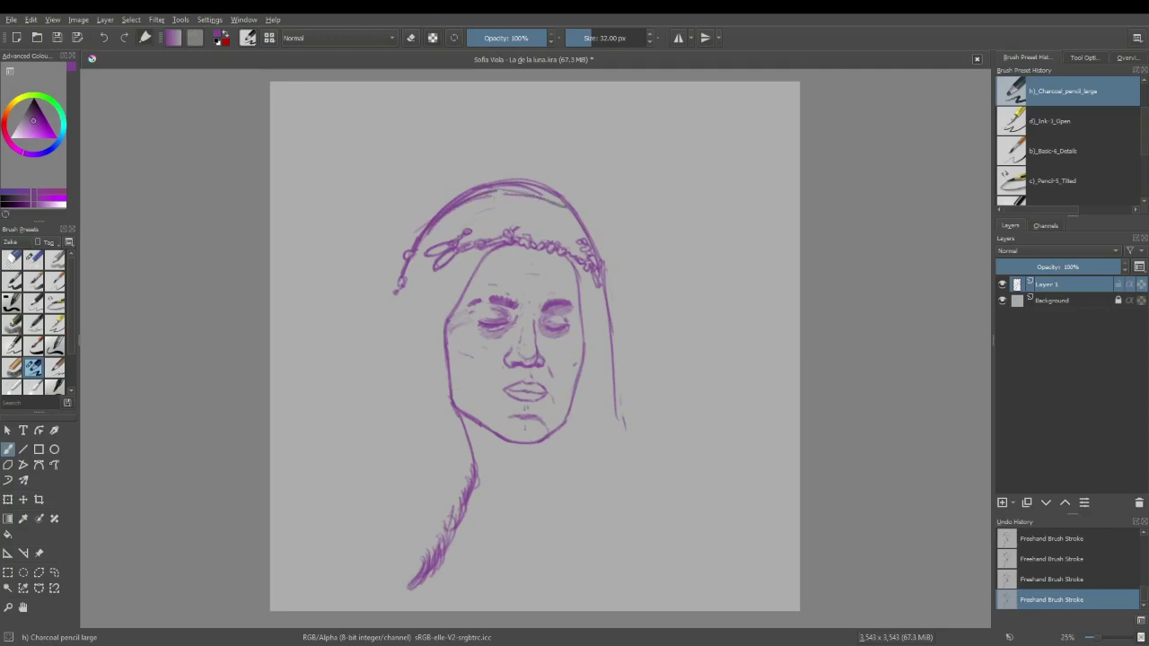
pyautogui.moveTo(481, 193)
pyautogui.mouseDown()
pyautogui.moveTo(569, 211)
pyautogui.moveTo(549, 193)
pyautogui.mouseUp()
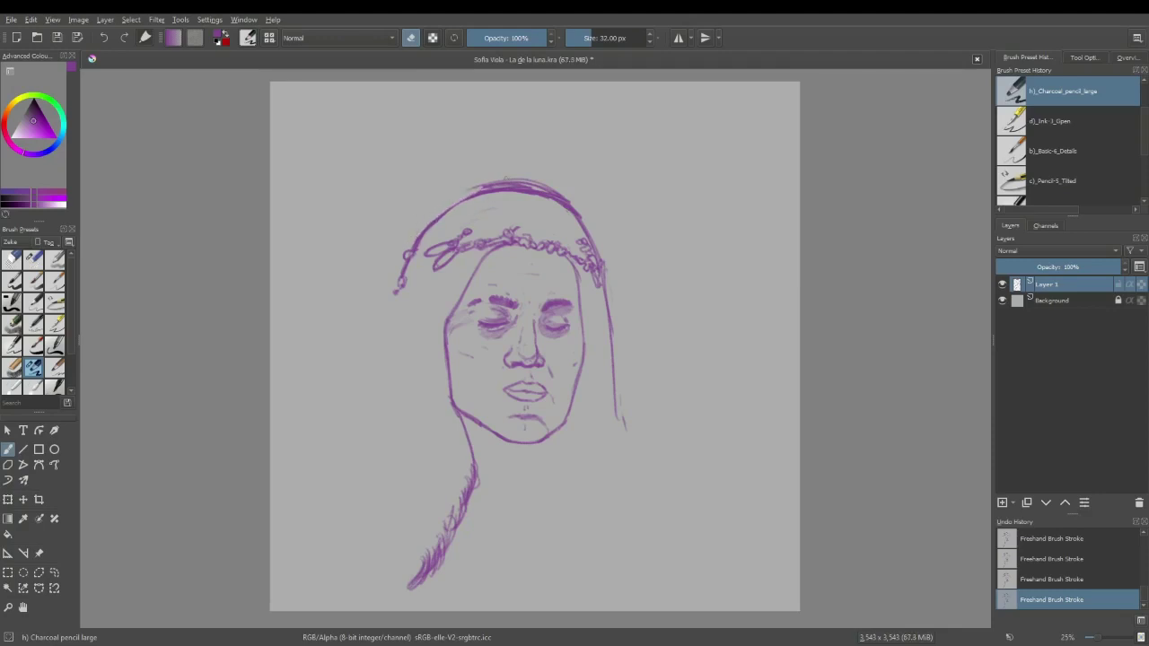
pyautogui.moveTo(481, 184)
pyautogui.mouseDown()
pyautogui.moveTo(540, 186)
pyautogui.moveTo(501, 183)
pyautogui.moveTo(549, 192)
pyautogui.moveTo(527, 183)
pyautogui.moveTo(582, 218)
pyautogui.moveTo(547, 190)
pyautogui.mouseUp()
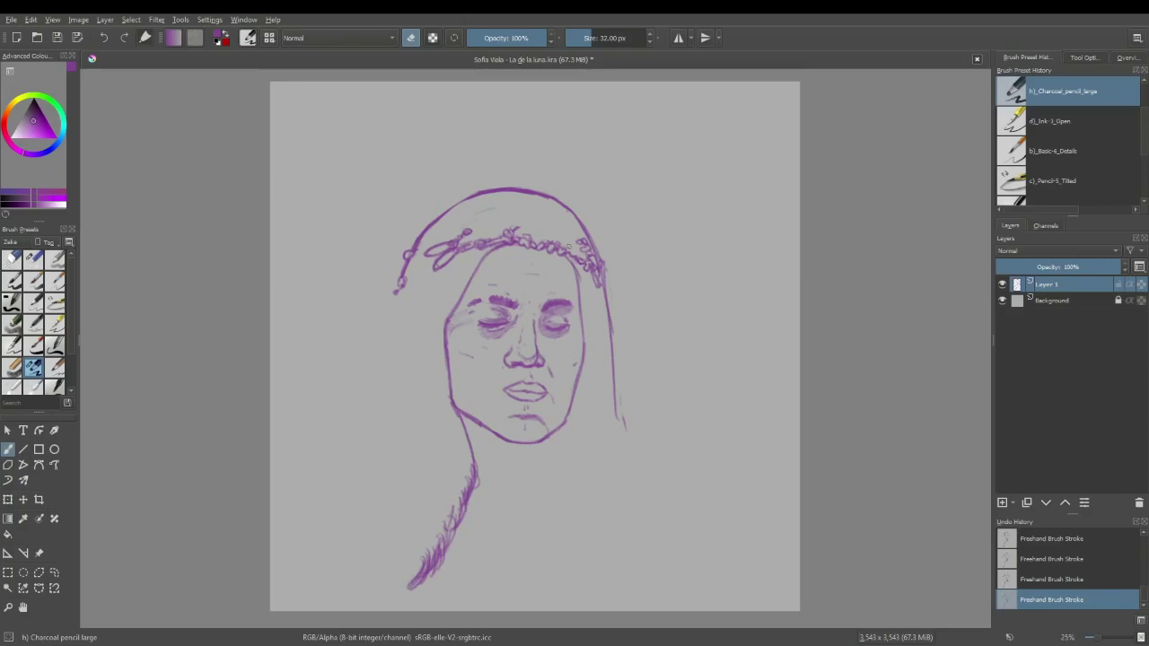
pyautogui.press('e')
# Step: Draw a beaded ornament from the headband's centre up to the crown, and extend its beads along the upper left outline
pyautogui.moveTo(549, 231); pyautogui.dragTo(550, 239)
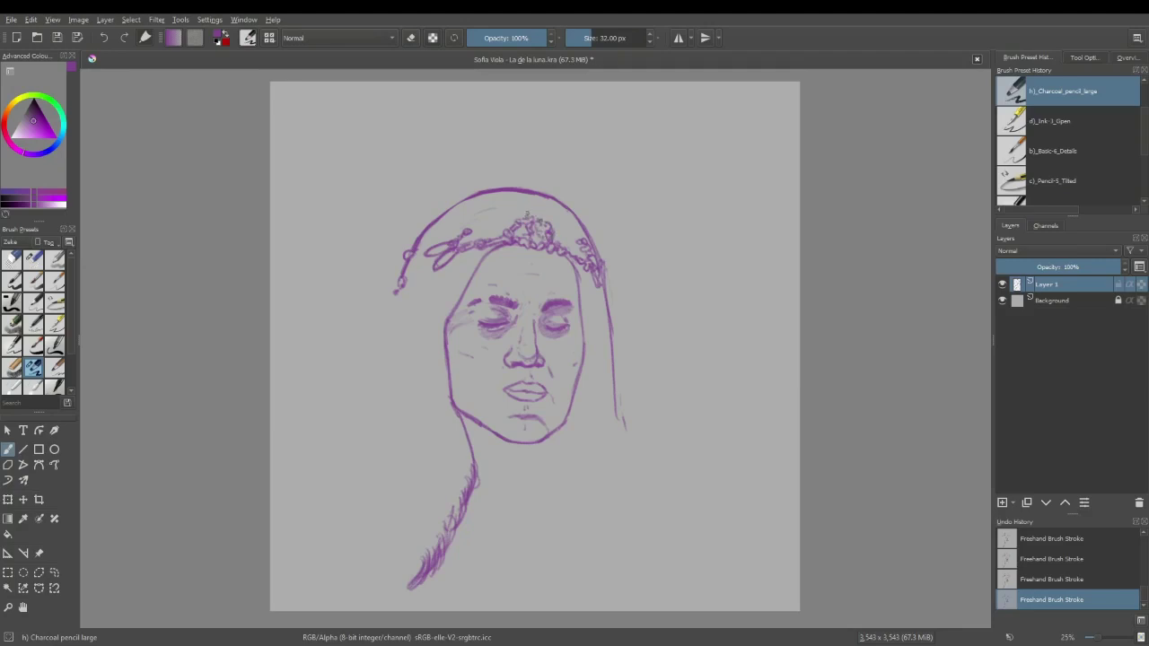
pyautogui.moveTo(525, 210)
pyautogui.mouseDown()
pyautogui.moveTo(511, 194)
pyautogui.moveTo(560, 209)
pyautogui.mouseUp()
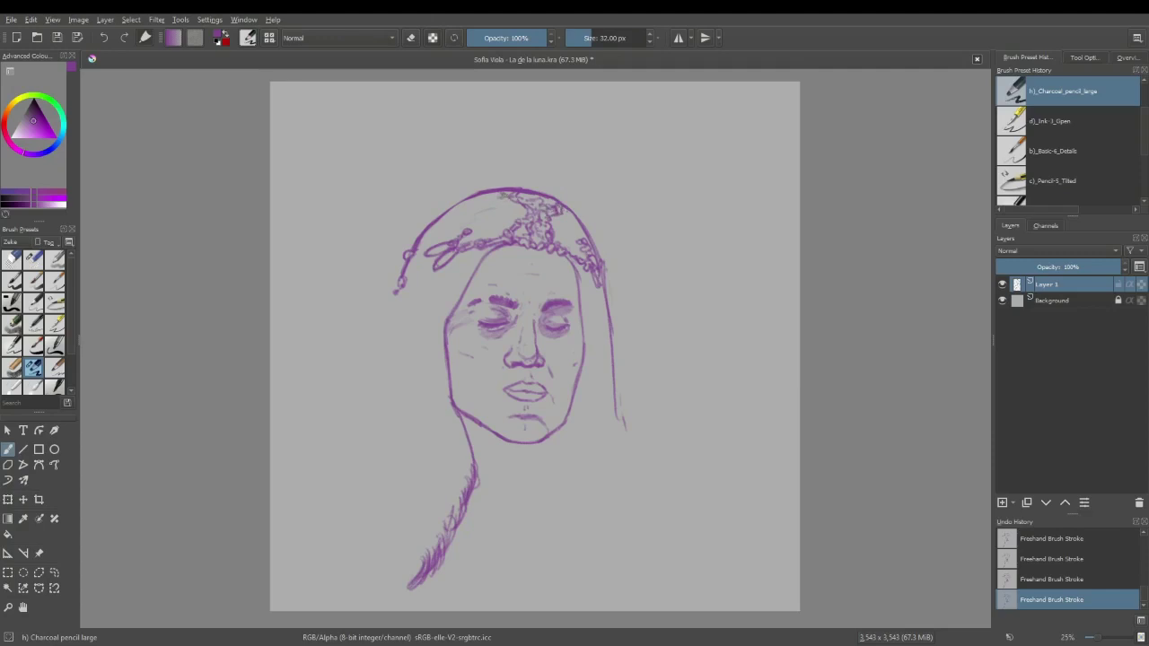
pyautogui.moveTo(489, 196); pyautogui.dragTo(474, 197)
# Step: Extend the left head outline down to about mouth level, and switch the charcoal pencil to eraser mode
pyautogui.moveTo(399, 289); pyautogui.dragTo(375, 338)
pyautogui.moveTo(397, 292); pyautogui.dragTo(380, 369)
pyautogui.click(410, 38)
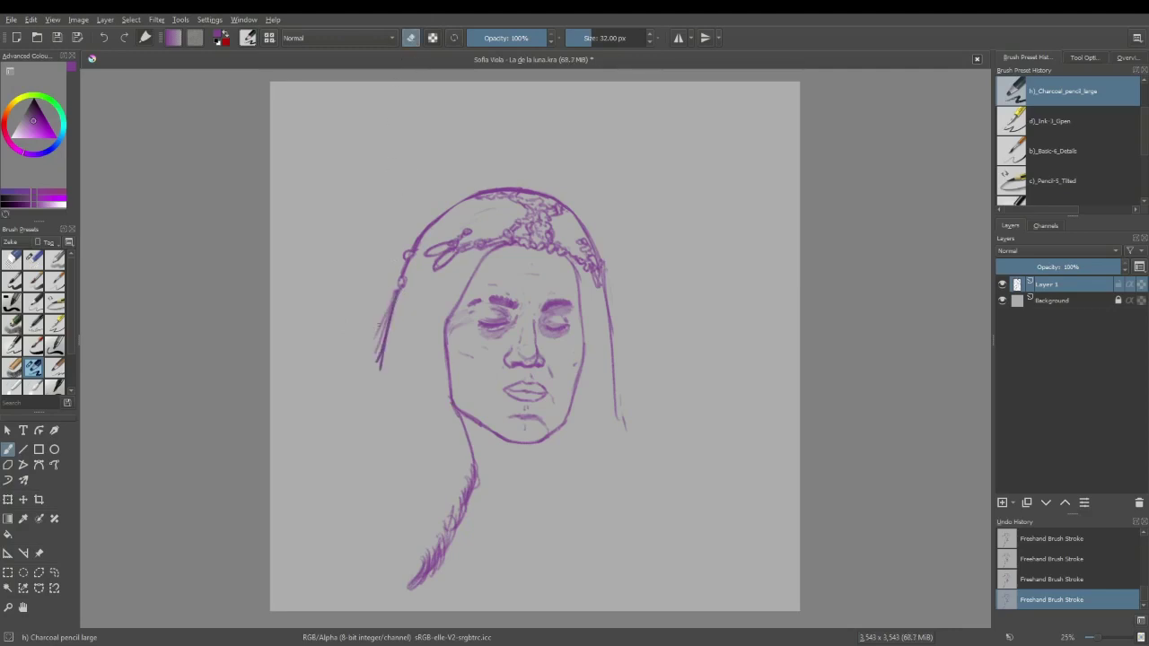
# Step: Erase the stray strokes beside the lower left head outline and draw a curved, beaded earring left of the jaw
pyautogui.moveTo(386, 310)
pyautogui.mouseDown()
pyautogui.moveTo(373, 361)
pyautogui.moveTo(391, 290)
pyautogui.mouseUp()
pyautogui.moveTo(376, 358); pyautogui.dragTo(393, 290)
pyautogui.moveTo(389, 331); pyautogui.dragTo(396, 306)
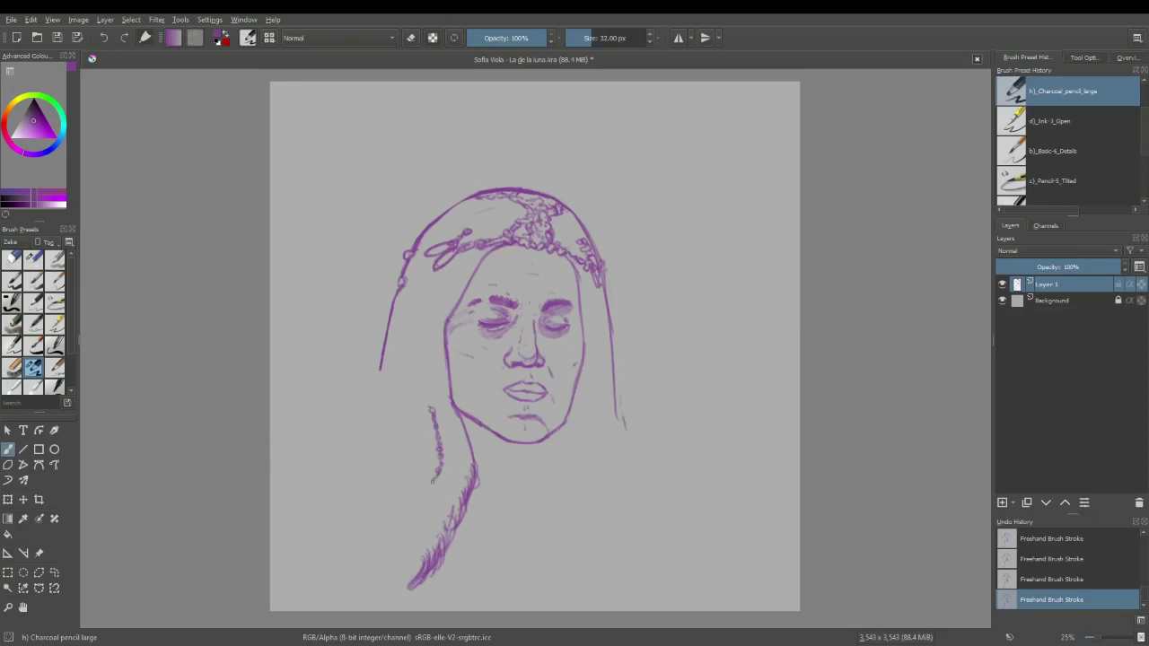
pyautogui.moveTo(432, 481); pyautogui.dragTo(395, 480)
pyautogui.moveTo(429, 463)
pyautogui.mouseDown()
pyautogui.moveTo(422, 416)
pyautogui.moveTo(419, 465)
pyautogui.moveTo(397, 462)
pyautogui.mouseUp()
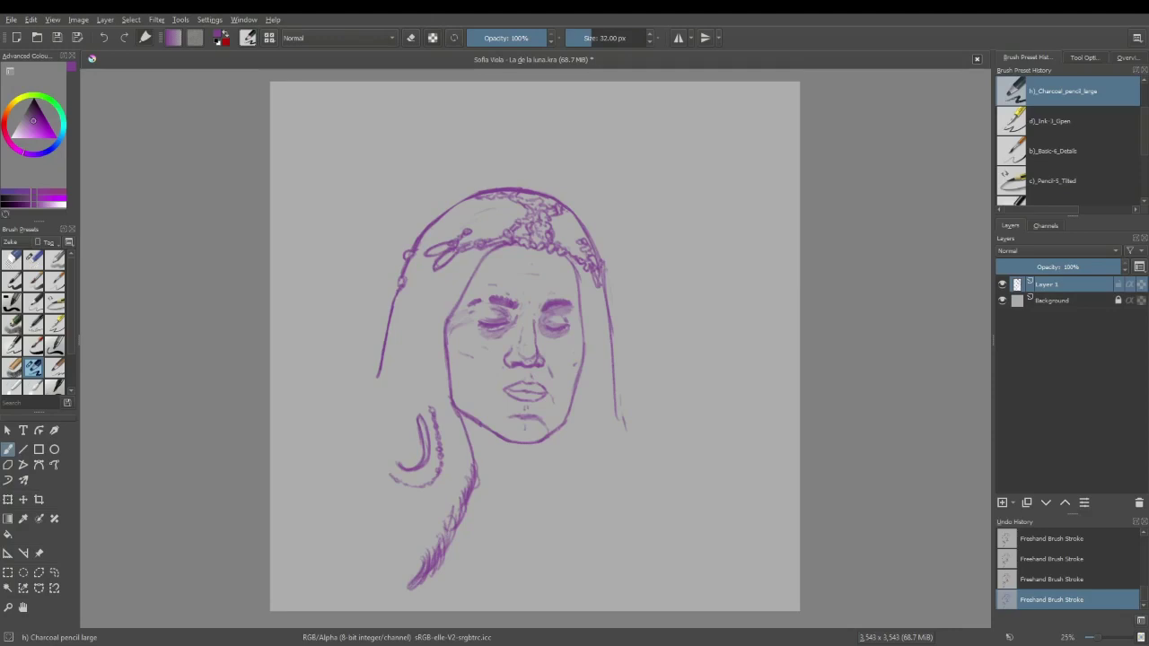
# Step: Draw both sides of the neck below the jaw and close them with a thick curved line for the choker's upper edge
pyautogui.moveTo(468, 430)
pyautogui.mouseDown()
pyautogui.moveTo(475, 456)
pyautogui.moveTo(474, 444)
pyautogui.mouseUp()
pyautogui.moveTo(481, 466); pyautogui.dragTo(535, 467)
pyautogui.moveTo(486, 465); pyautogui.dragTo(541, 467)
pyautogui.moveTo(481, 463); pyautogui.dragTo(518, 472)
pyautogui.moveTo(478, 460)
pyautogui.mouseDown()
pyautogui.moveTo(538, 467)
pyautogui.moveTo(513, 465)
pyautogui.moveTo(544, 464)
pyautogui.moveTo(551, 442)
pyautogui.moveTo(536, 467)
pyautogui.mouseUp()
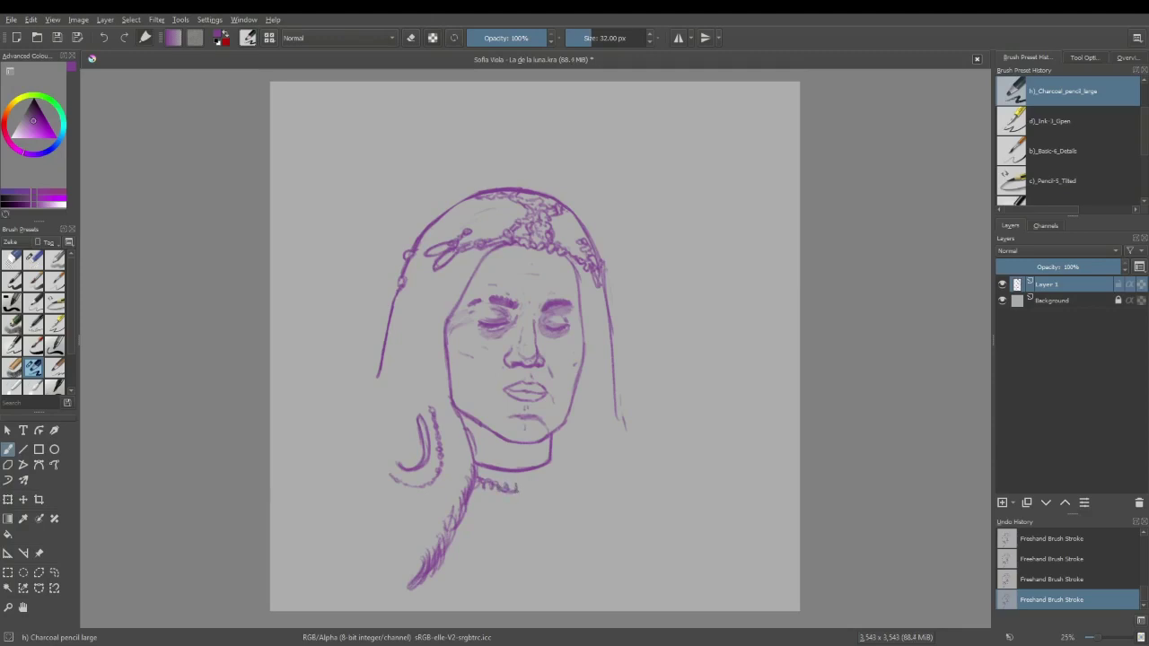
# Step: Complete the choker with beads, shading and a curved lower edge, and shade the right side of the neck under the chin
pyautogui.moveTo(516, 488); pyautogui.dragTo(523, 488)
pyautogui.moveTo(539, 486)
pyautogui.mouseDown()
pyautogui.moveTo(553, 463)
pyautogui.moveTo(545, 486)
pyautogui.moveTo(523, 490)
pyautogui.moveTo(545, 489)
pyautogui.moveTo(490, 482)
pyautogui.moveTo(549, 474)
pyautogui.mouseUp()
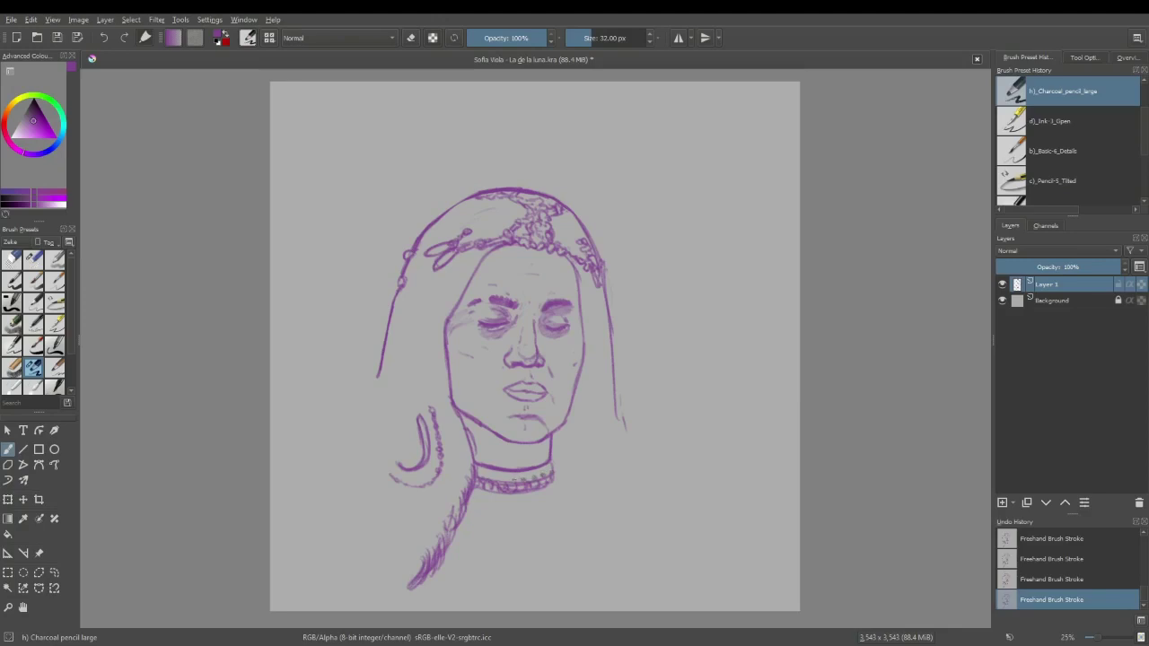
pyautogui.click(512, 480)
pyautogui.moveTo(489, 470)
pyautogui.mouseDown()
pyautogui.moveTo(479, 473)
pyautogui.moveTo(535, 471)
pyautogui.mouseUp()
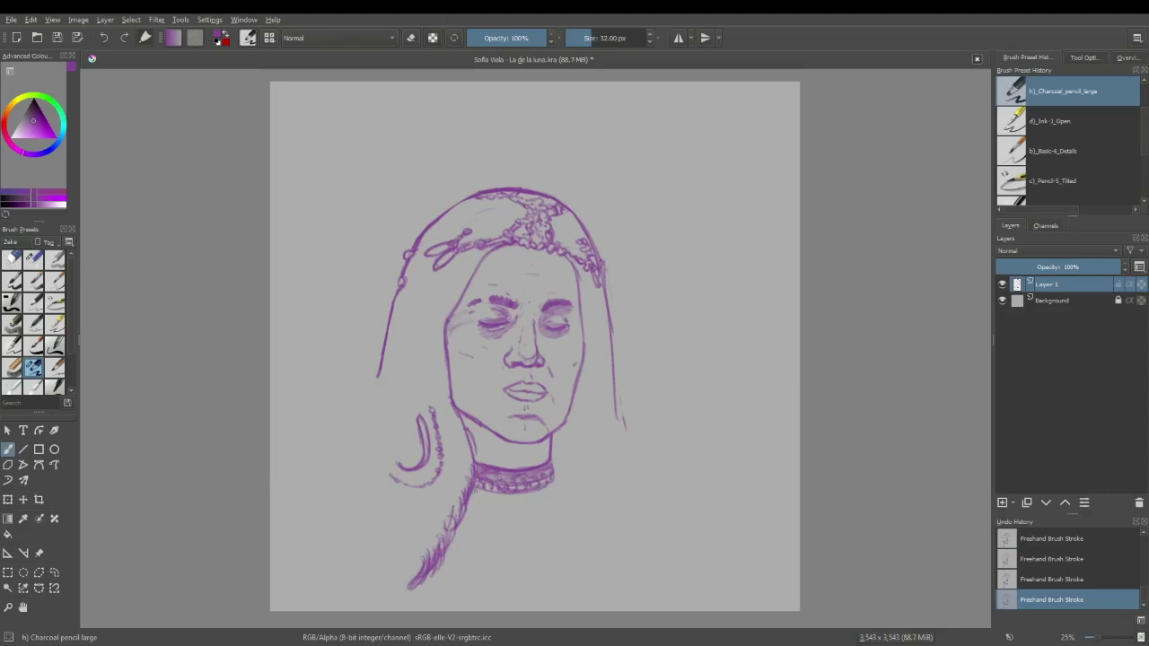
pyautogui.moveTo(477, 491); pyautogui.dragTo(485, 491)
pyautogui.moveTo(555, 489)
pyautogui.mouseDown()
pyautogui.moveTo(517, 501)
pyautogui.moveTo(472, 496)
pyautogui.moveTo(491, 502)
pyautogui.mouseUp()
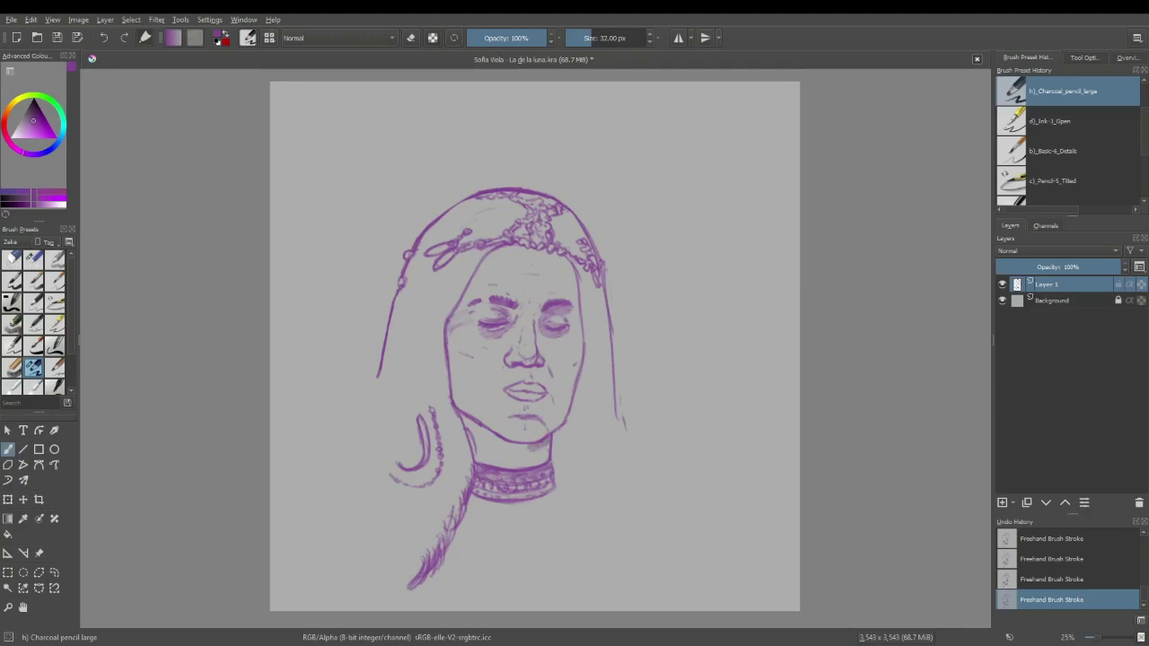
pyautogui.moveTo(529, 456); pyautogui.dragTo(546, 455)
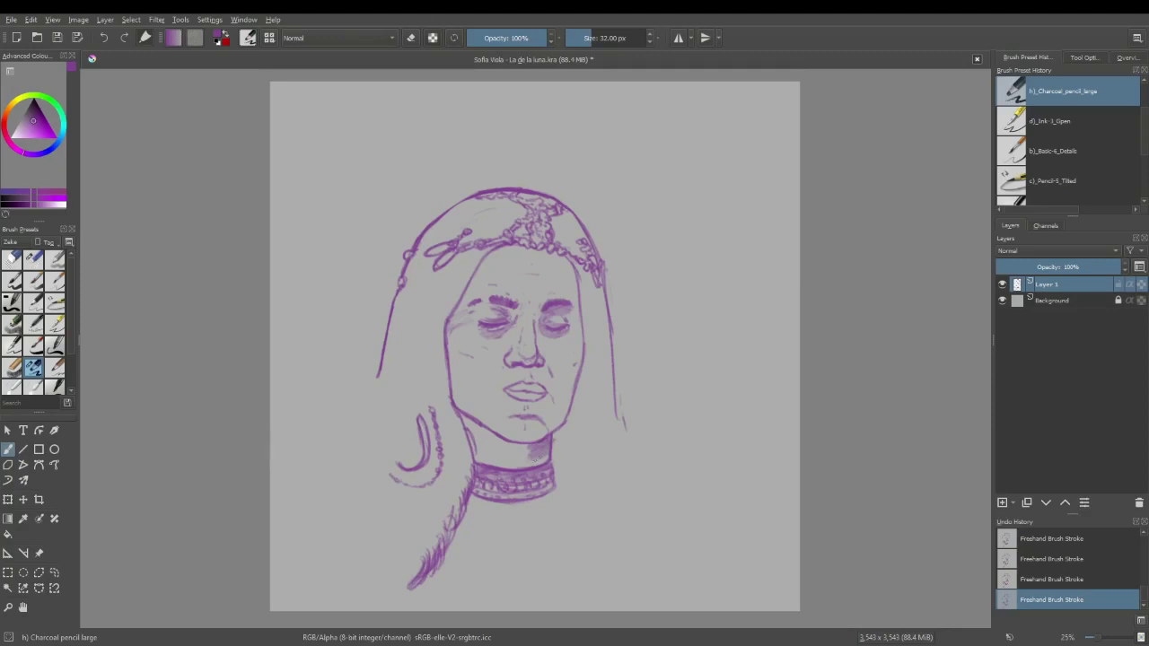
# Step: Extend the right head outline down to the shoulder and draw a fur collar curving from the choker to its end
pyautogui.click(413, 38)
pyautogui.press('e')
pyautogui.moveTo(618, 414); pyautogui.dragTo(638, 472)
pyautogui.moveTo(613, 401); pyautogui.dragTo(647, 513)
pyautogui.moveTo(552, 476)
pyautogui.mouseDown()
pyautogui.moveTo(571, 528)
pyautogui.moveTo(562, 524)
pyautogui.moveTo(597, 555)
pyautogui.moveTo(572, 538)
pyautogui.moveTo(606, 567)
pyautogui.moveTo(608, 548)
pyautogui.moveTo(616, 555)
pyautogui.moveTo(610, 573)
pyautogui.moveTo(636, 574)
pyautogui.mouseUp()
pyautogui.moveTo(636, 528)
pyautogui.mouseDown()
pyautogui.moveTo(642, 587)
pyautogui.moveTo(664, 546)
pyautogui.moveTo(655, 575)
pyautogui.moveTo(666, 504)
pyautogui.moveTo(674, 524)
pyautogui.moveTo(661, 483)
pyautogui.mouseUp()
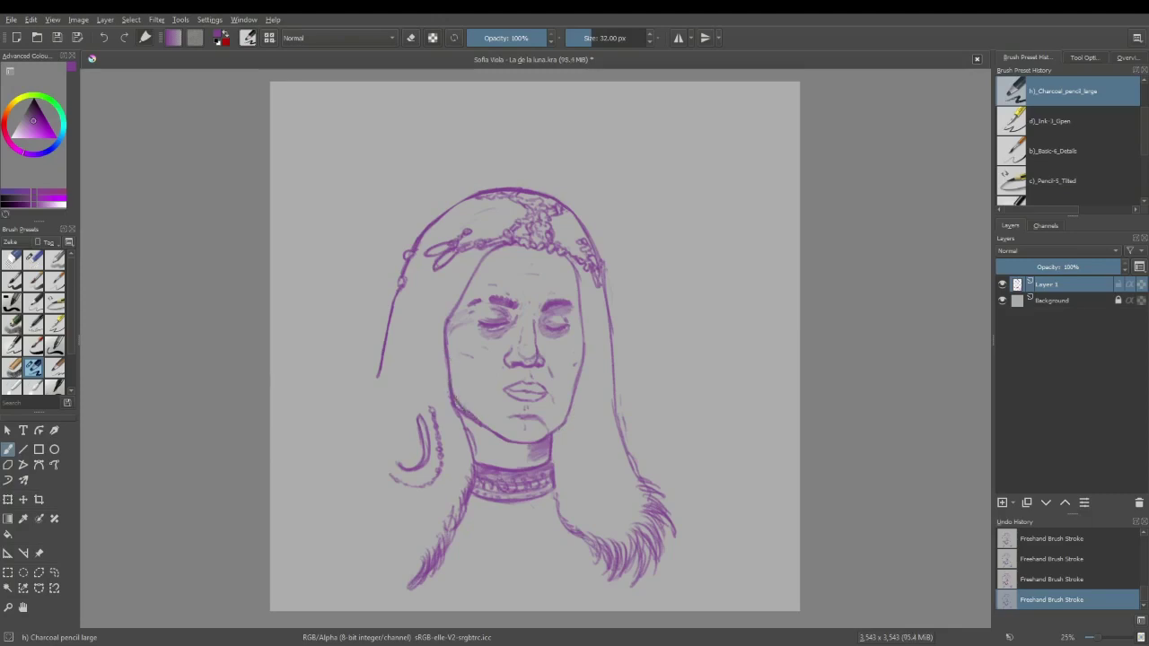
# Step: Outline-select the left beaded earring and move it slightly higher beside the jaw
pyautogui.press('e')
pyautogui.click(54, 571)
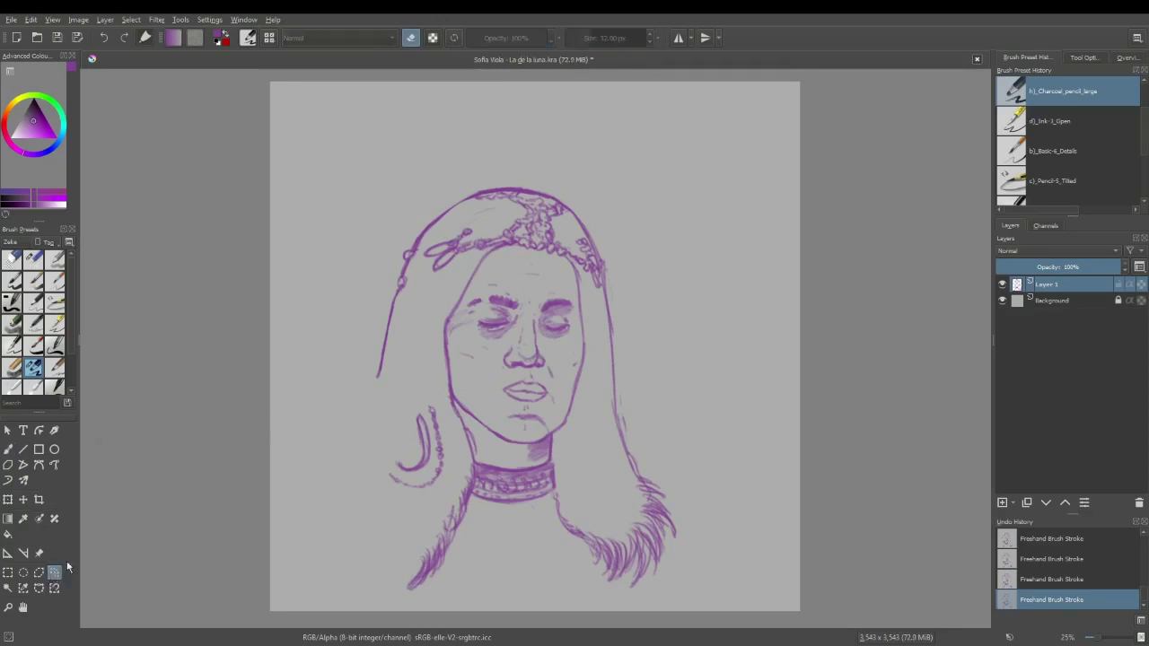
pyautogui.moveTo(432, 497)
pyautogui.mouseDown()
pyautogui.moveTo(384, 442)
pyautogui.moveTo(418, 389)
pyautogui.moveTo(447, 441)
pyautogui.moveTo(454, 471)
pyautogui.moveTo(431, 497)
pyautogui.mouseUp()
pyautogui.click(7, 499)
pyautogui.moveTo(411, 448); pyautogui.dragTo(411, 428)
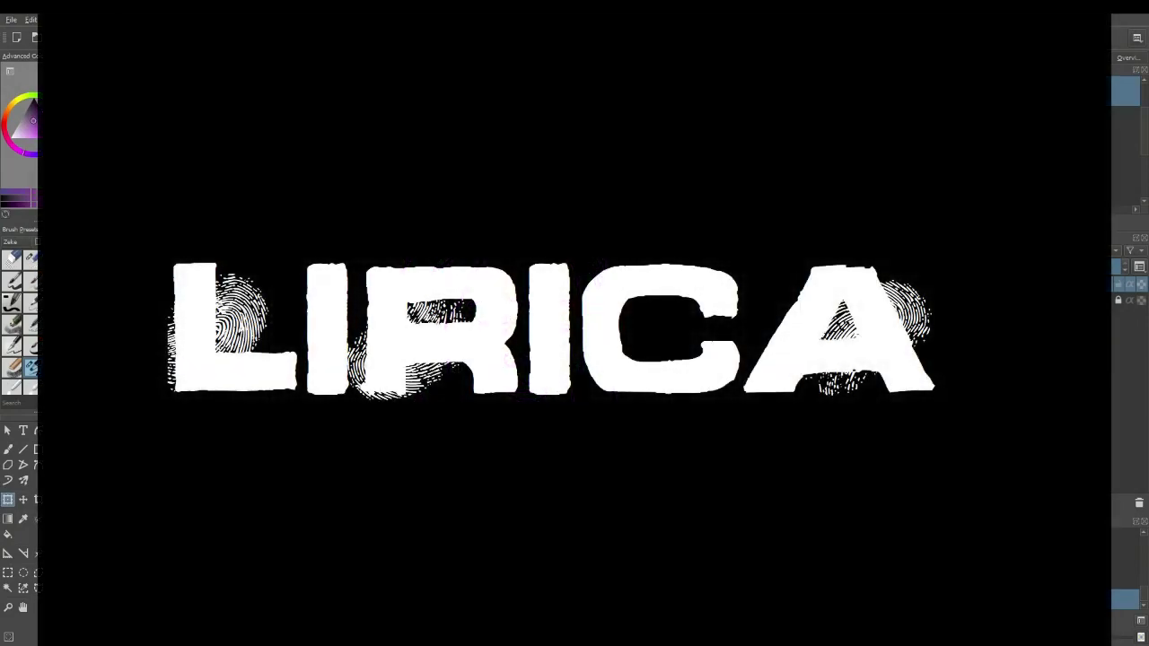
pyautogui.press('b')
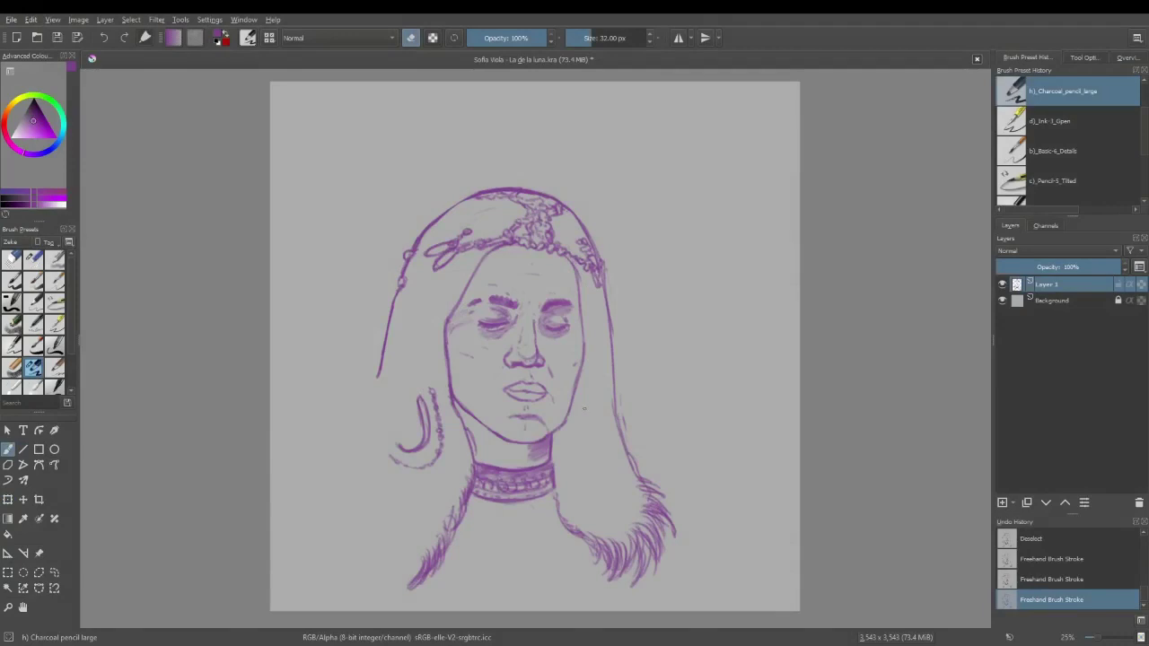
pyautogui.moveTo(584, 408); pyautogui.dragTo(580, 412)
pyautogui.moveTo(578, 414)
pyautogui.mouseDown()
pyautogui.moveTo(582, 474)
pyautogui.moveTo(594, 474)
pyautogui.moveTo(576, 449)
pyautogui.mouseUp()
pyautogui.hotkey('ctrl', 'z')
pyautogui.hotkey('ctrl', 'z')
pyautogui.hotkey('ctrl', 'z')
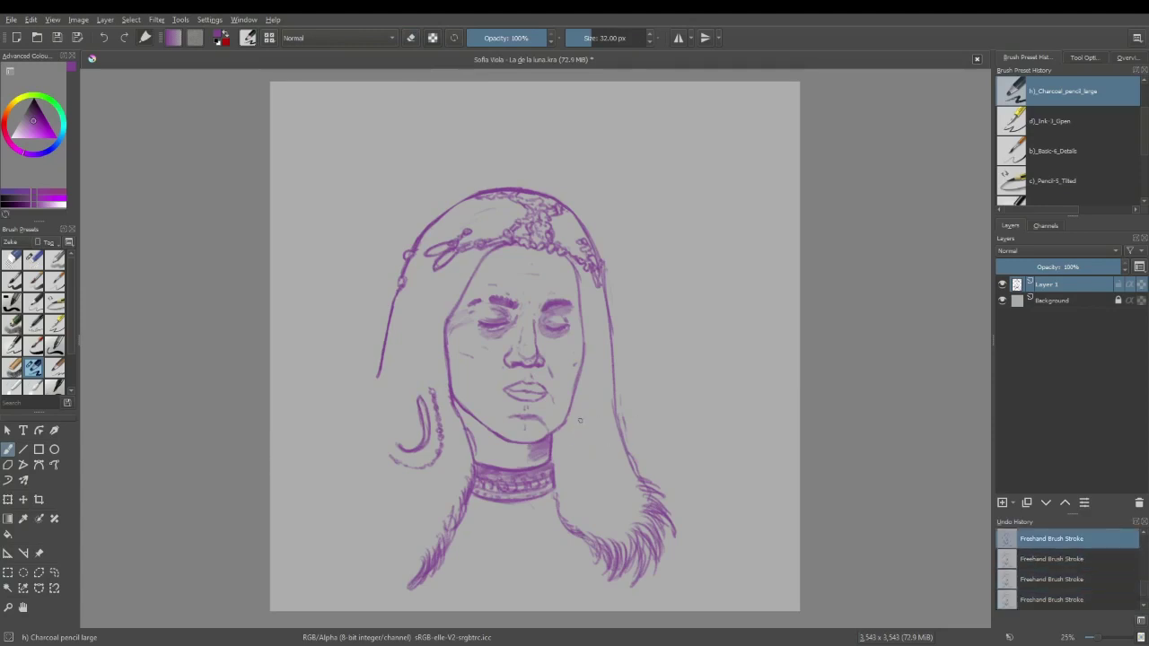
# Step: Draw a U-shaped earring right of the jaw with a thickened inner loop and a beaded outer edge
pyautogui.moveTo(580, 420)
pyautogui.mouseDown()
pyautogui.moveTo(581, 459)
pyautogui.moveTo(602, 460)
pyautogui.moveTo(601, 411)
pyautogui.mouseUp()
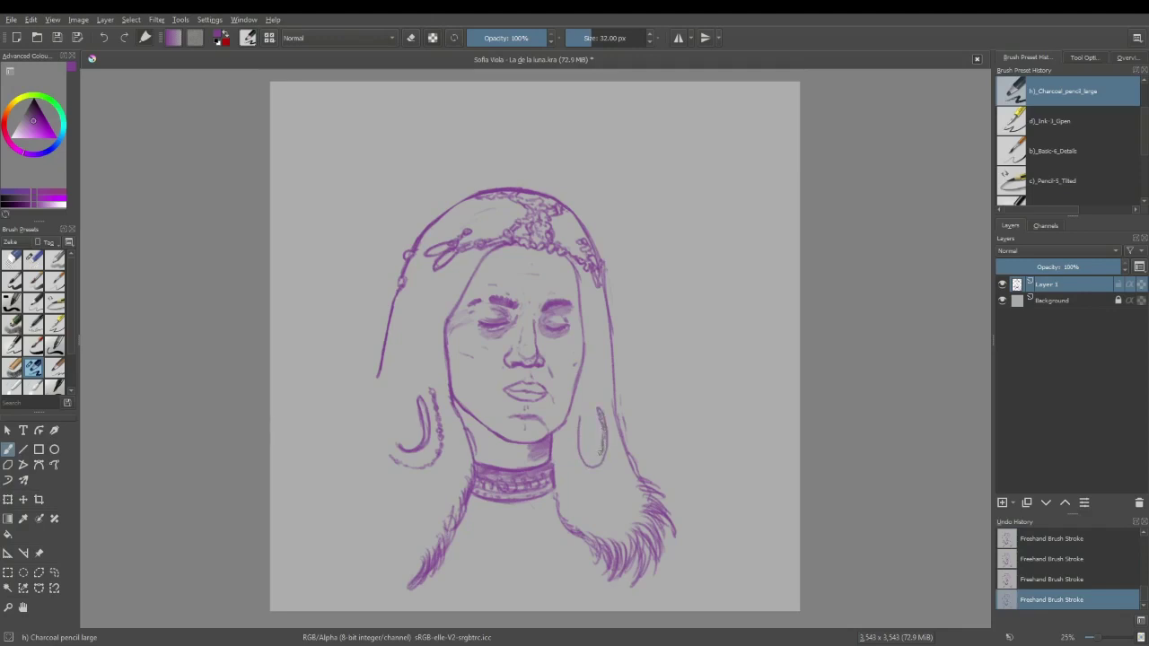
pyautogui.moveTo(582, 458)
pyautogui.mouseDown()
pyautogui.moveTo(580, 428)
pyautogui.moveTo(585, 459)
pyautogui.mouseUp()
pyautogui.moveTo(589, 465); pyautogui.dragTo(600, 430)
pyautogui.moveTo(610, 443); pyautogui.dragTo(613, 437)
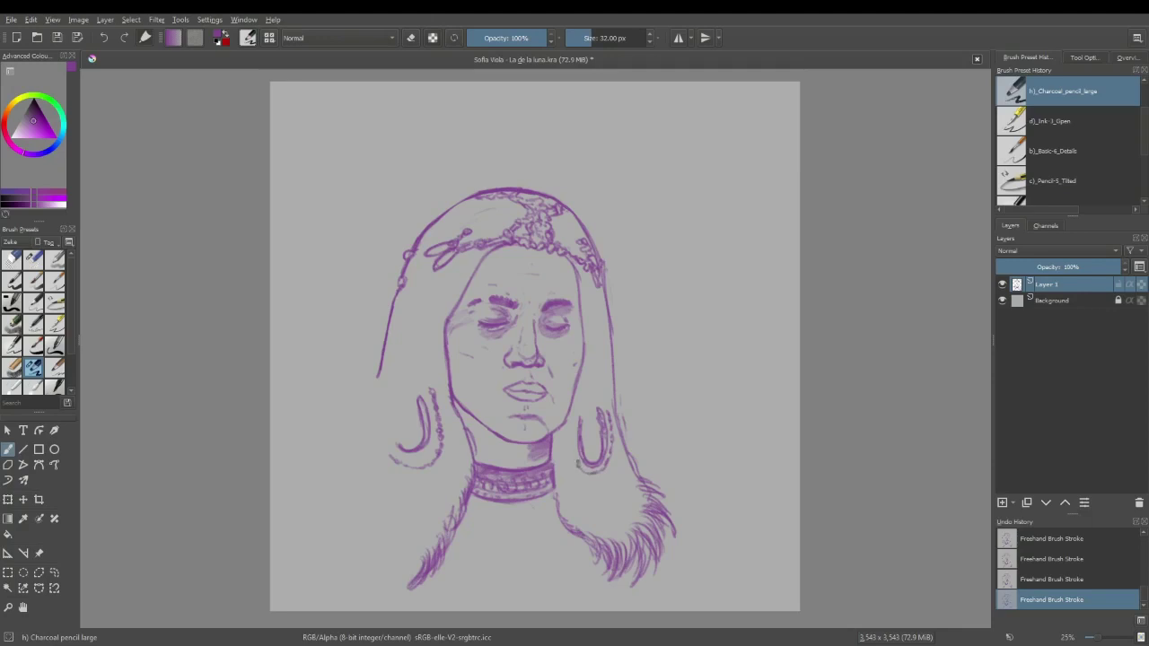
pyautogui.moveTo(572, 437); pyautogui.dragTo(575, 426)
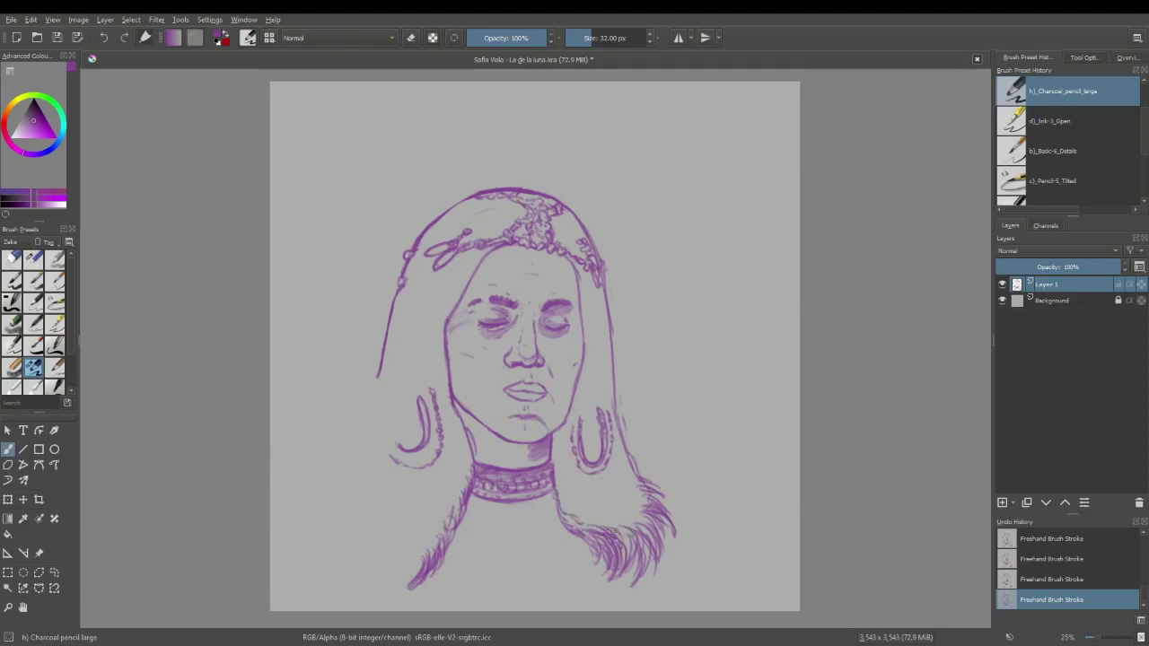
# Step: Thicken the right collar with more fur strokes up to the shoulder and darken the adjoining right head outline
pyautogui.moveTo(603, 556); pyautogui.dragTo(642, 531)
pyautogui.moveTo(640, 538); pyautogui.dragTo(621, 571)
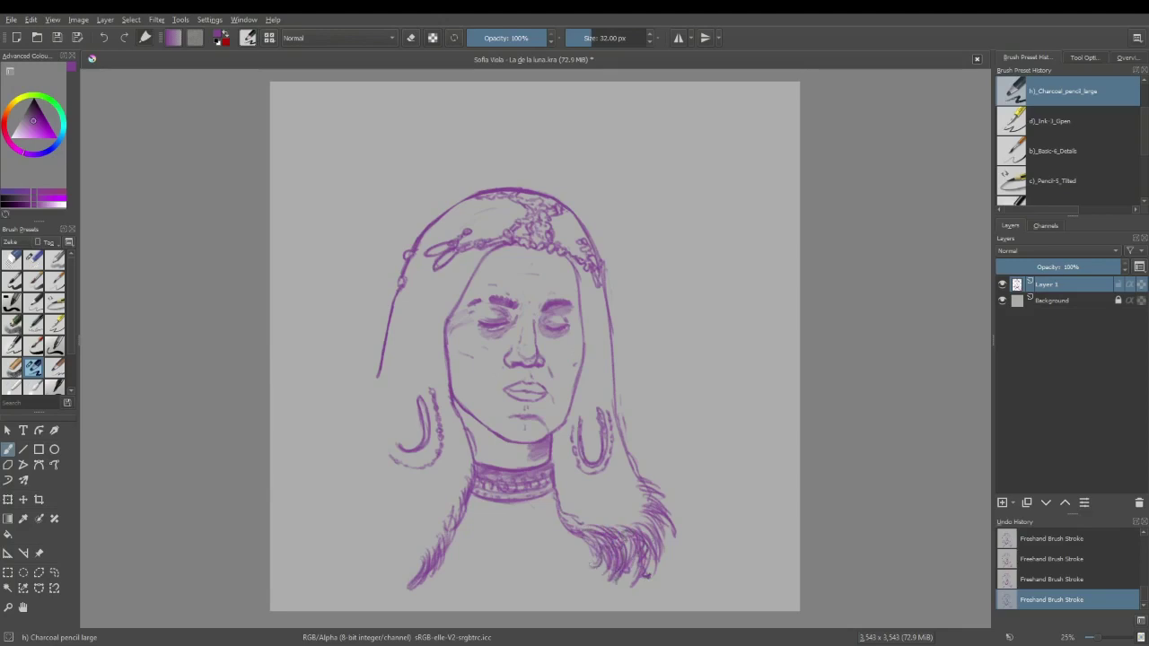
pyautogui.moveTo(667, 546); pyautogui.dragTo(664, 563)
pyautogui.moveTo(664, 485); pyautogui.dragTo(632, 451)
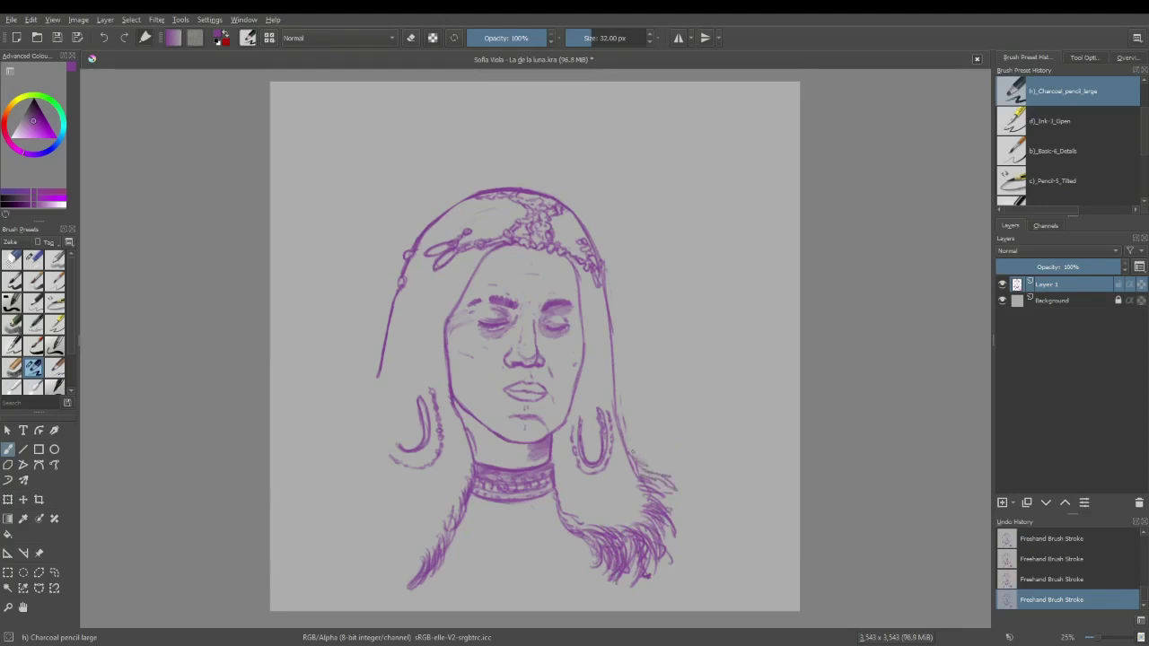
pyautogui.moveTo(668, 476); pyautogui.dragTo(680, 507)
pyautogui.moveTo(672, 474)
pyautogui.mouseDown()
pyautogui.moveTo(702, 484)
pyautogui.moveTo(633, 438)
pyautogui.mouseUp()
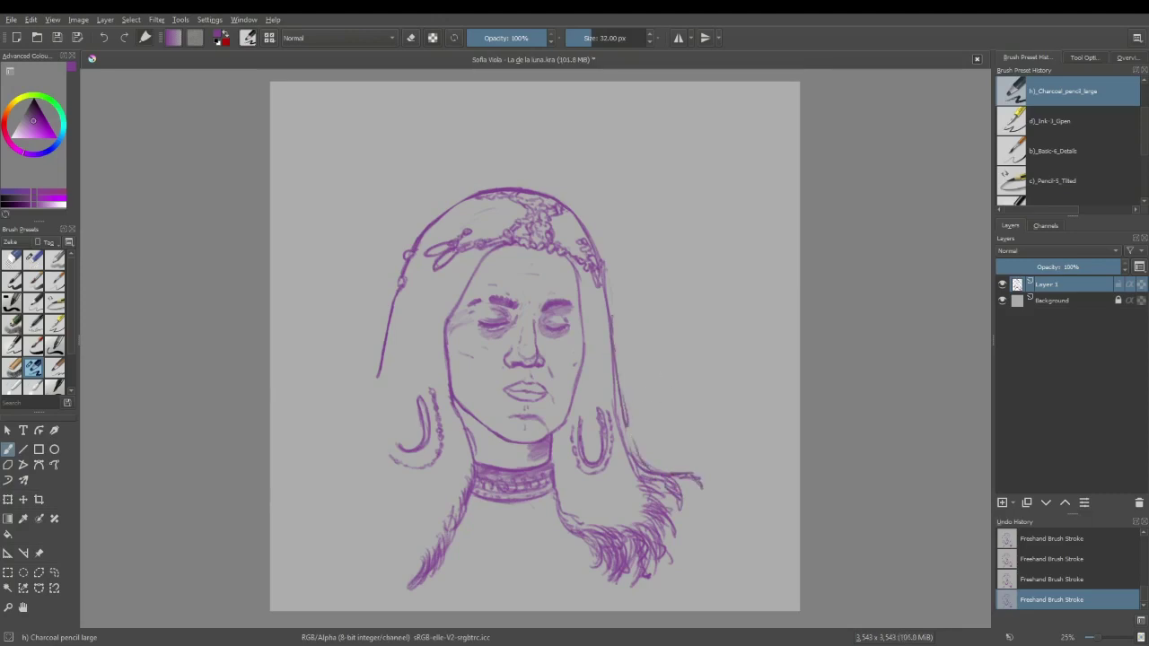
pyautogui.moveTo(613, 334); pyautogui.dragTo(641, 465)
pyautogui.moveTo(642, 472); pyautogui.dragTo(775, 429)
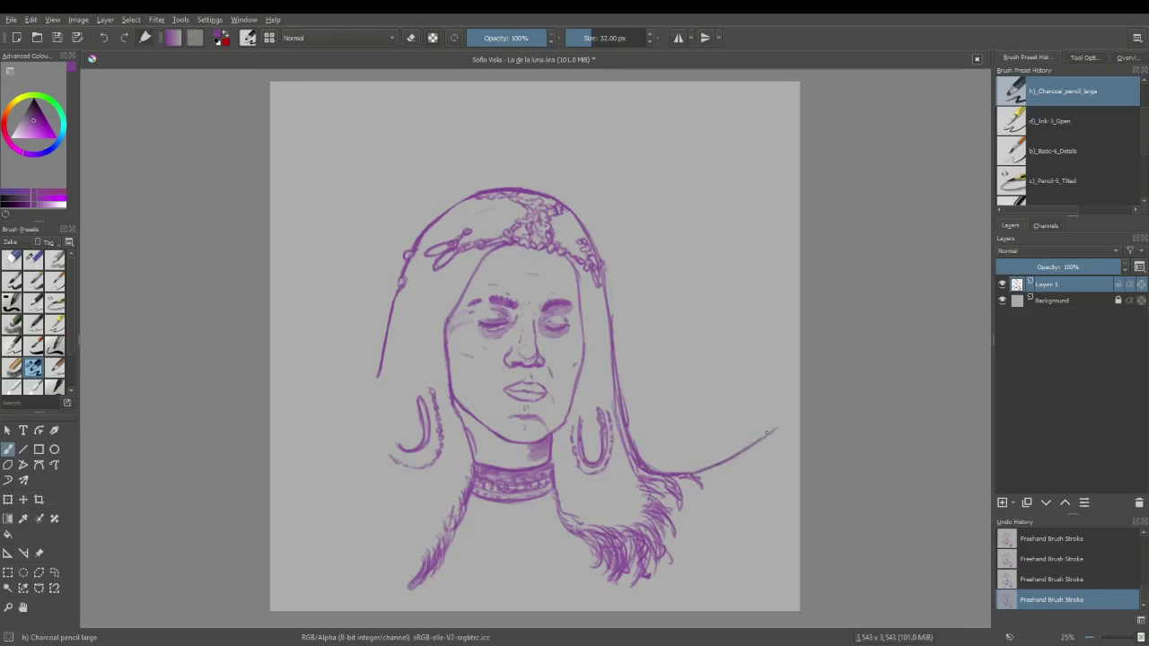
pyautogui.moveTo(768, 431); pyautogui.dragTo(798, 414)
pyautogui.hotkey('ctrl', 'z')
pyautogui.hotkey('ctrl', 'z')
pyautogui.hotkey('ctrl', 'z')
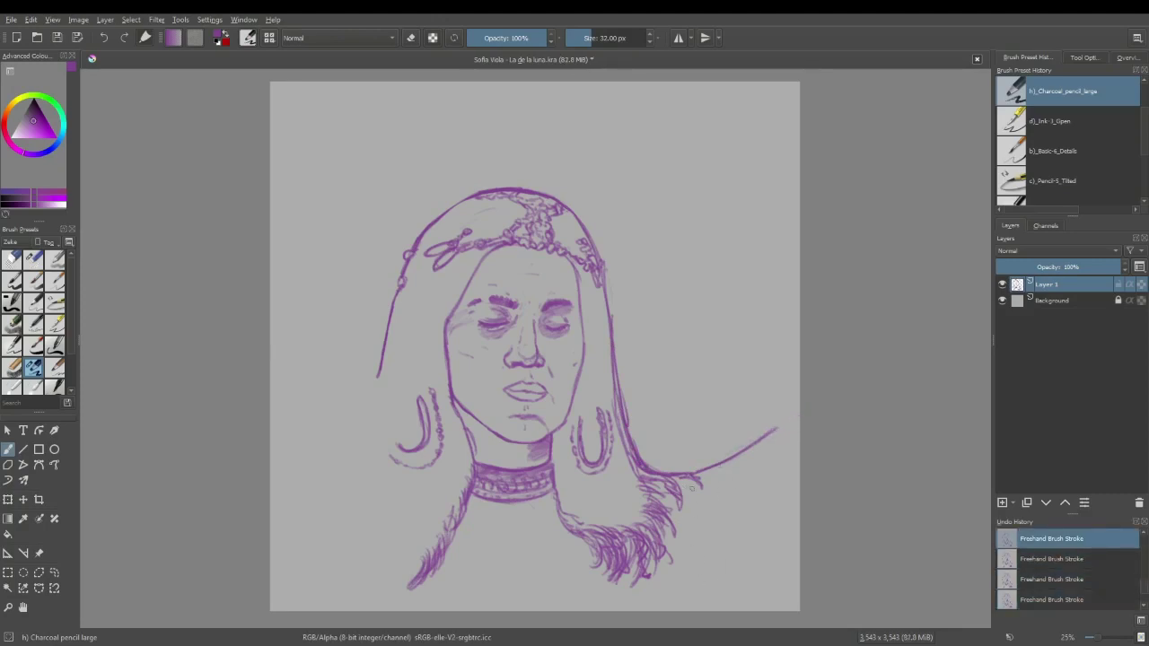
pyautogui.hotkey('ctrl', 'z')
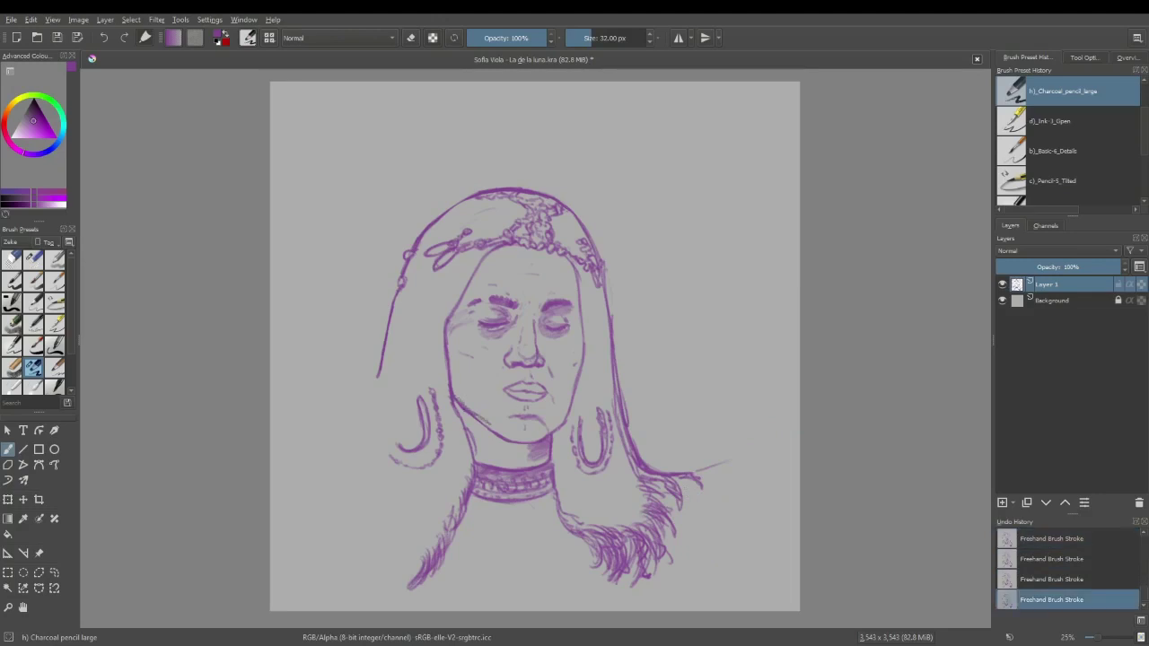
pyautogui.hotkey('ctrl', 'z')
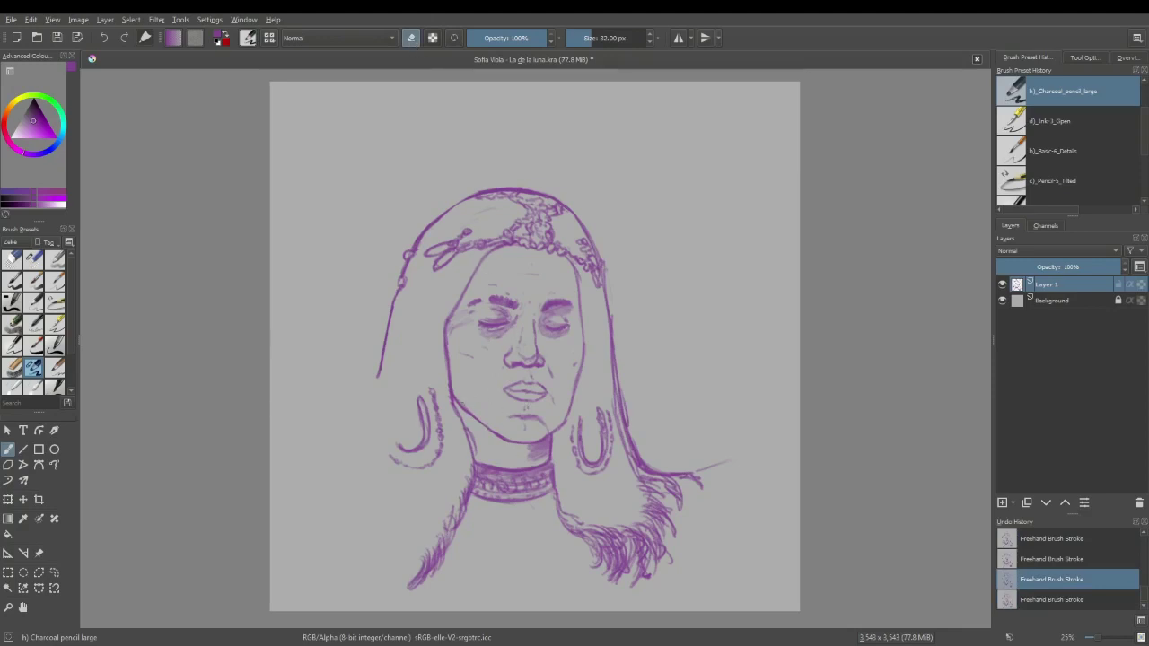
# Step: Erase the lower jawline and chin contour and redraw it as one smoother curve from the left jaw to the right cheek
pyautogui.moveTo(458, 402); pyautogui.dragTo(477, 419)
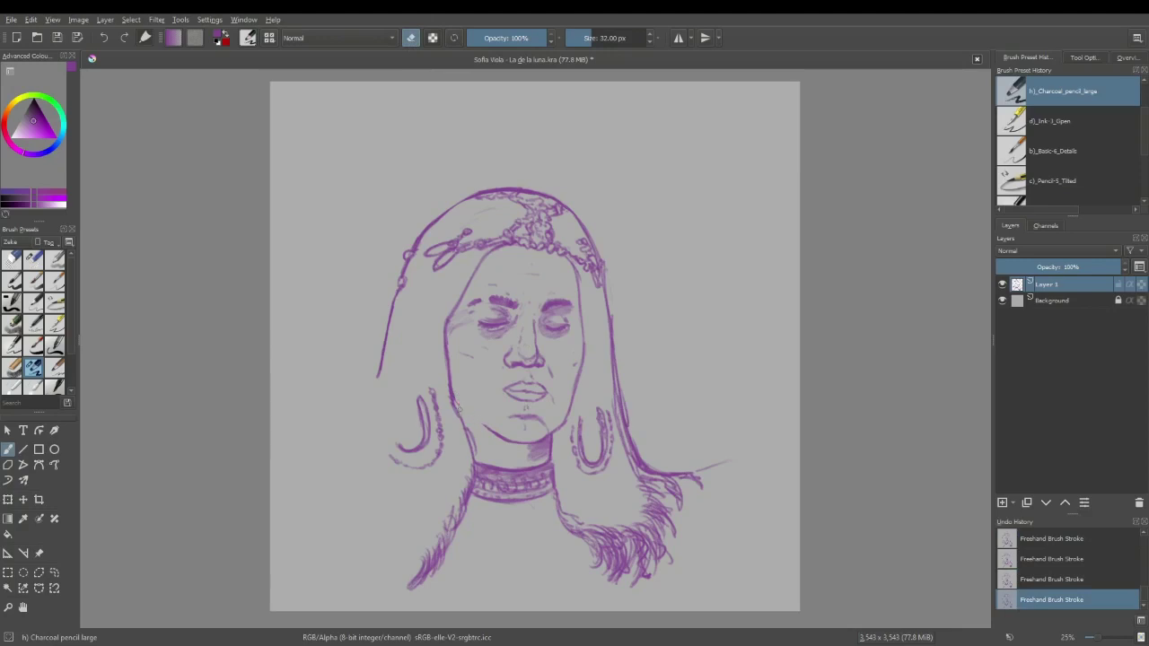
pyautogui.moveTo(494, 432); pyautogui.dragTo(526, 439)
pyautogui.moveTo(562, 428); pyautogui.dragTo(538, 441)
pyautogui.press('e')
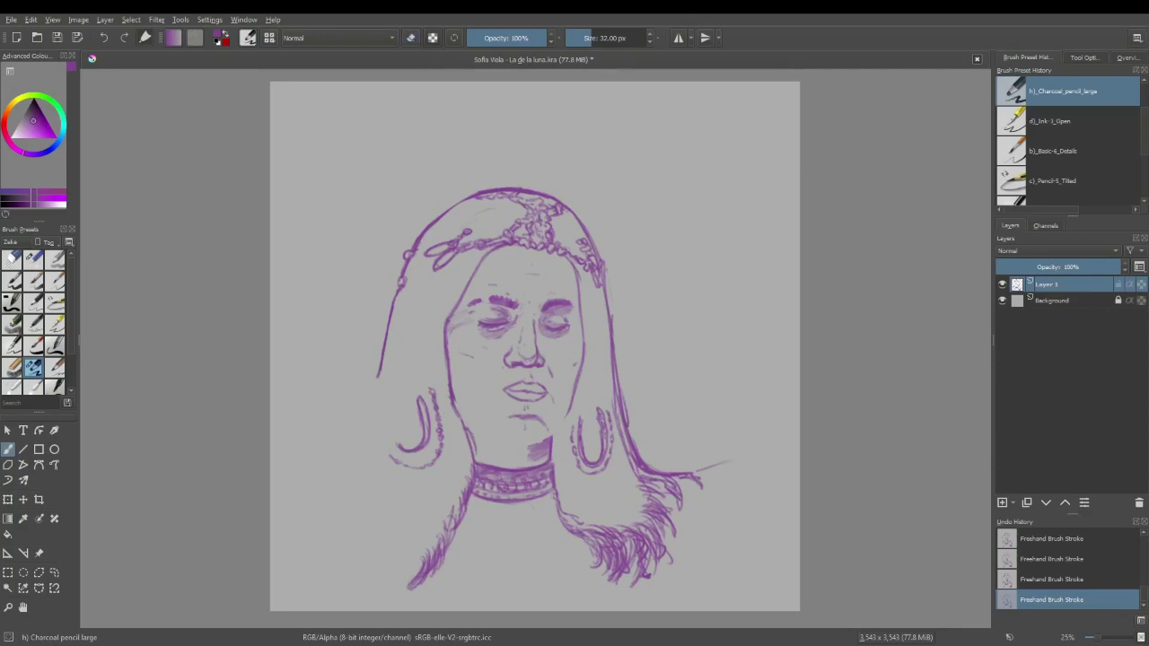
pyautogui.moveTo(463, 418); pyautogui.dragTo(512, 442)
pyautogui.moveTo(517, 444)
pyautogui.mouseDown()
pyautogui.moveTo(552, 436)
pyautogui.moveTo(568, 418)
pyautogui.mouseUp()
pyautogui.moveTo(568, 418); pyautogui.dragTo(575, 404)
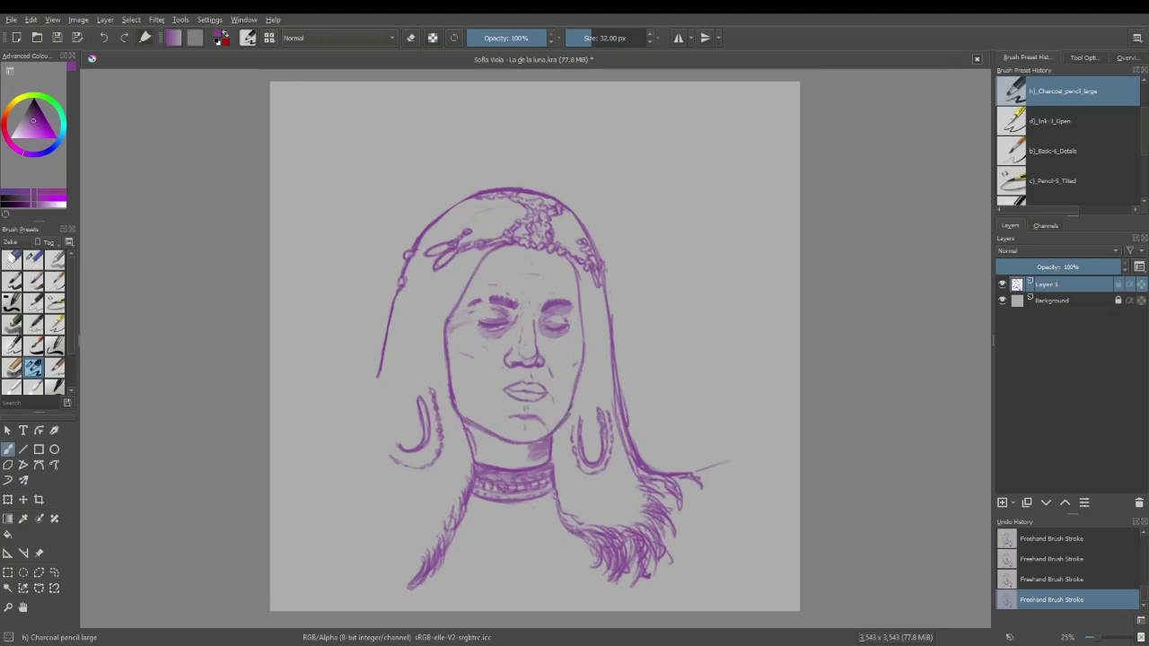
# Step: Draw a curve sweeping up and outward from the right shoulder, and extend the left collar's fur down to the canvas's lower edge
pyautogui.moveTo(694, 474); pyautogui.dragTo(779, 429)
pyautogui.moveTo(419, 576); pyautogui.dragTo(391, 592)
pyautogui.moveTo(391, 589); pyautogui.dragTo(384, 608)
pyautogui.moveTo(386, 585); pyautogui.dragTo(383, 610)
pyautogui.moveTo(368, 569)
pyautogui.mouseDown()
pyautogui.moveTo(363, 598)
pyautogui.moveTo(365, 582)
pyautogui.mouseUp()
pyautogui.moveTo(363, 481); pyautogui.dragTo(359, 513)
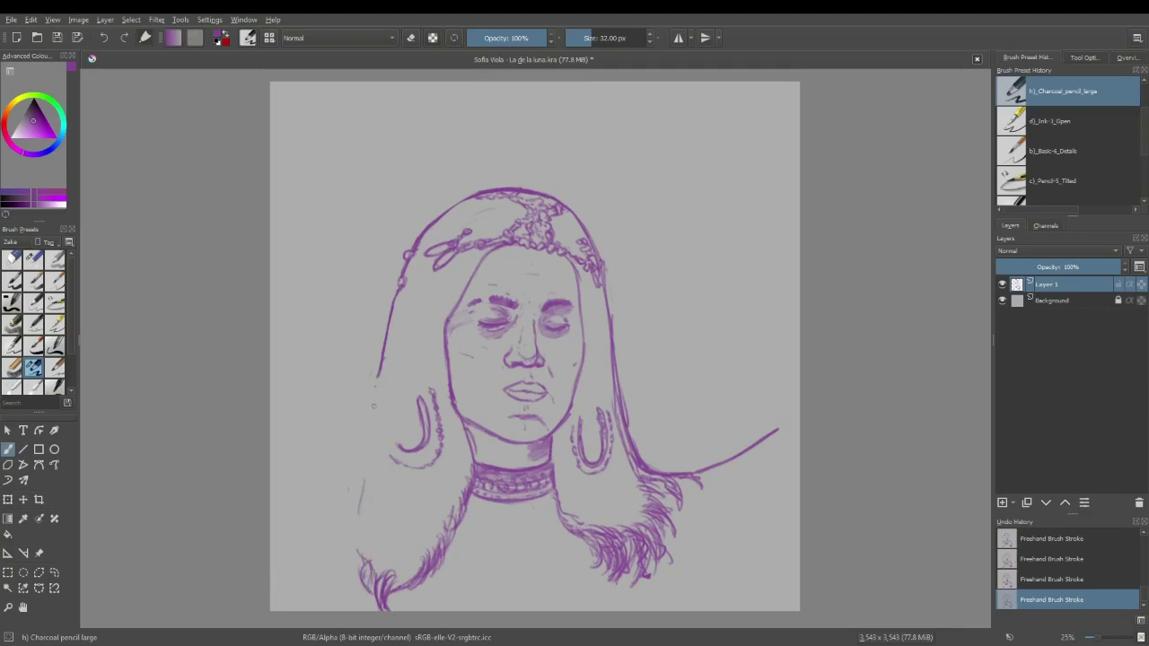
# Step: Extend the lower end of the left head outline and redraw the right cheek contour slightly farther out
pyautogui.moveTo(383, 378); pyautogui.dragTo(376, 399)
pyautogui.moveTo(385, 371); pyautogui.dragTo(379, 381)
pyautogui.moveTo(578, 274); pyautogui.dragTo(585, 368)
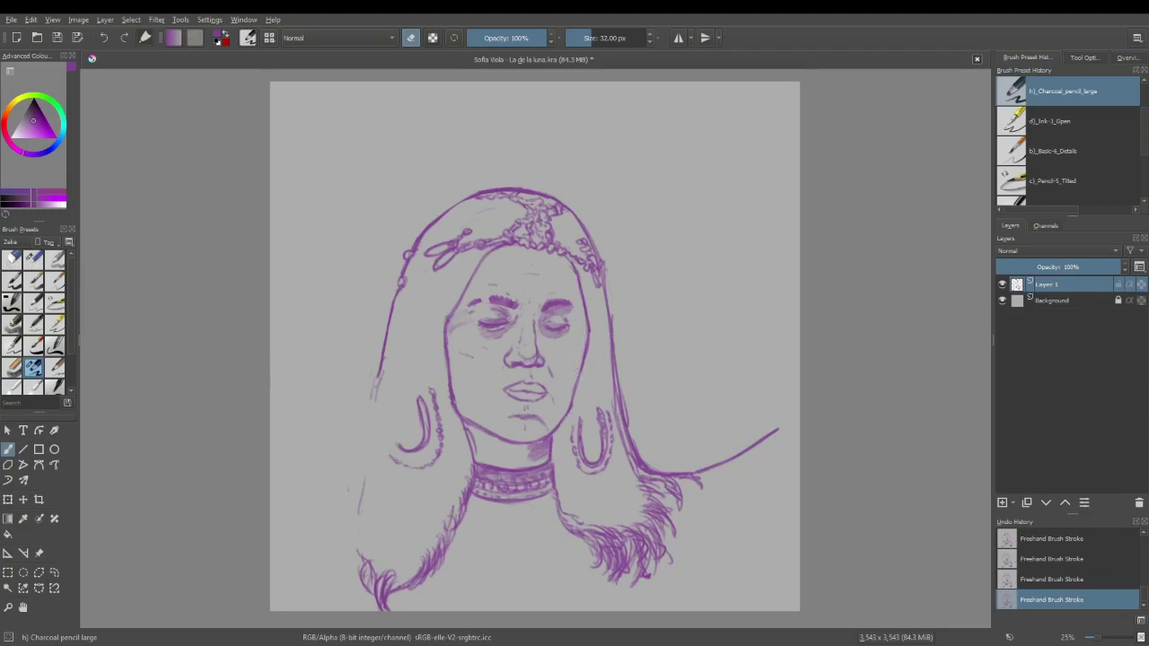
pyautogui.press('e')
pyautogui.moveTo(544, 459); pyautogui.dragTo(532, 465)
# Step: Outline-select the right eye with its eyebrow, shift it slightly outward towards the cheek contour, and clear the selection
pyautogui.click(50, 573)
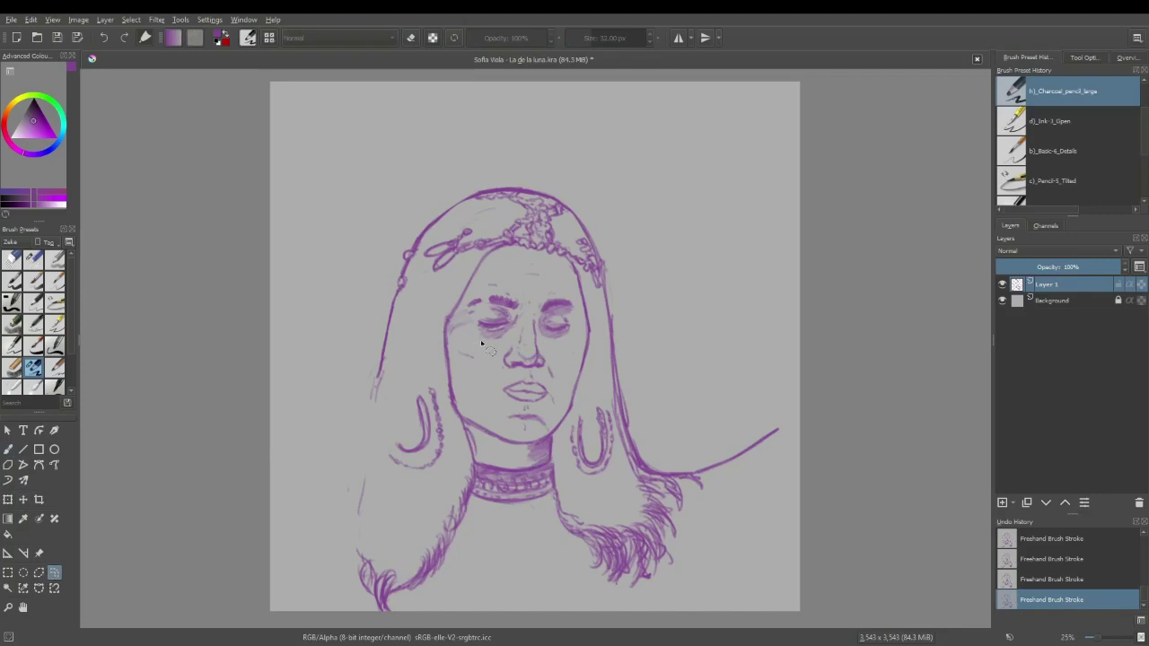
pyautogui.moveTo(546, 342)
pyautogui.mouseDown()
pyautogui.moveTo(564, 348)
pyautogui.moveTo(546, 282)
pyautogui.moveTo(577, 329)
pyautogui.moveTo(565, 344)
pyautogui.mouseUp()
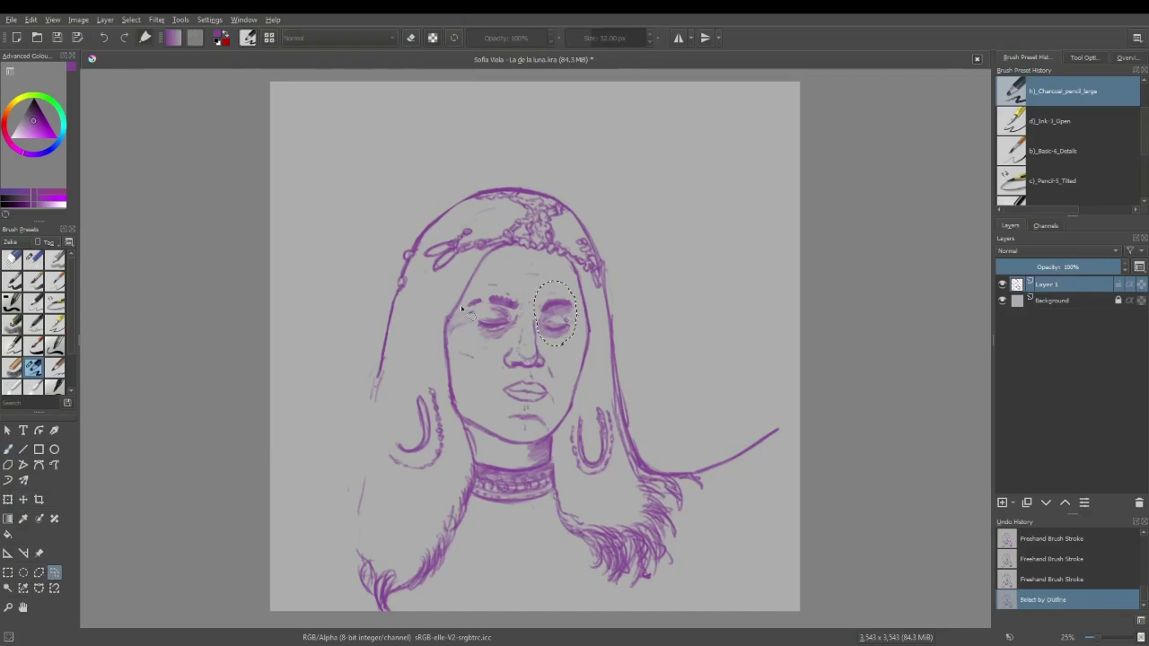
pyautogui.click(8, 499)
pyautogui.moveTo(556, 313); pyautogui.dragTo(558, 324)
pyautogui.press('Return')
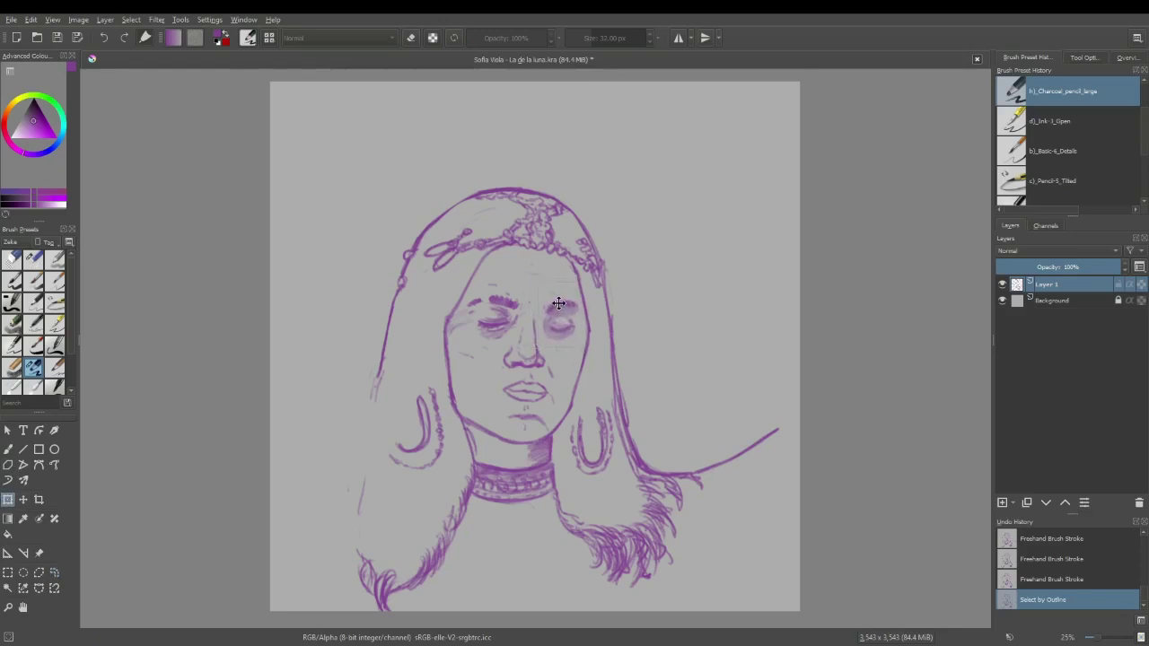
pyautogui.press('b')
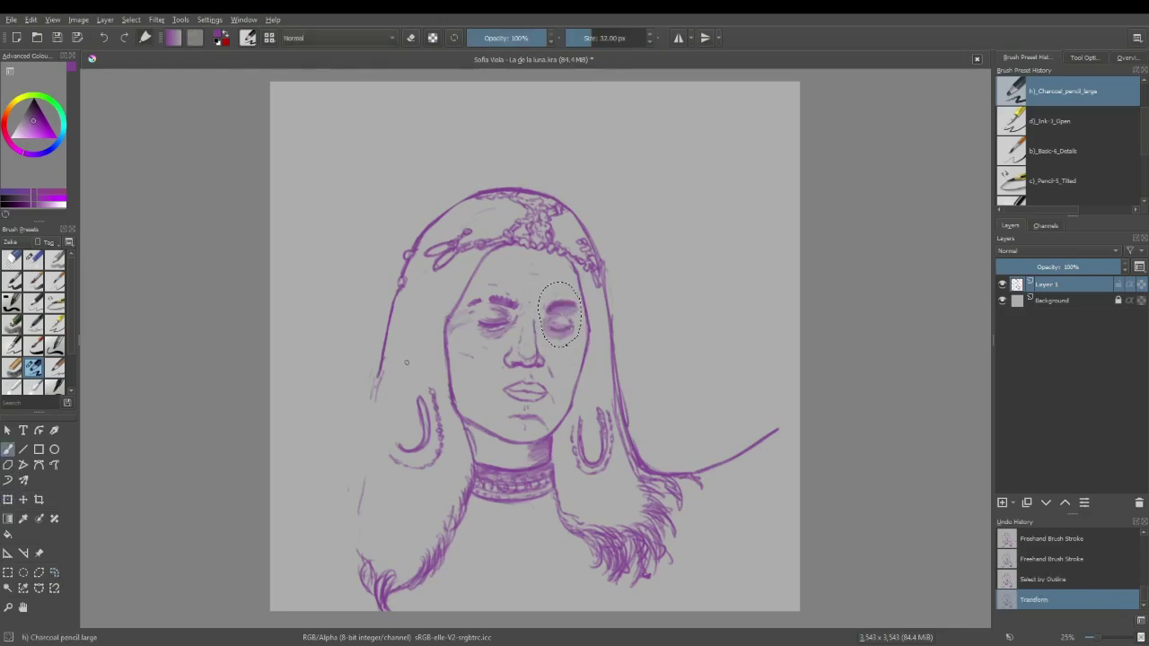
pyautogui.hotkey('ctrl', 'shift', 'a')
# Step: Extend the right eyebrow's inner end towards the nose and erase the stray marks at the left temple
pyautogui.moveTo(544, 301); pyautogui.dragTo(554, 303)
pyautogui.moveTo(548, 311); pyautogui.dragTo(560, 304)
pyautogui.moveTo(543, 314); pyautogui.dragTo(550, 307)
pyautogui.click(53, 572)
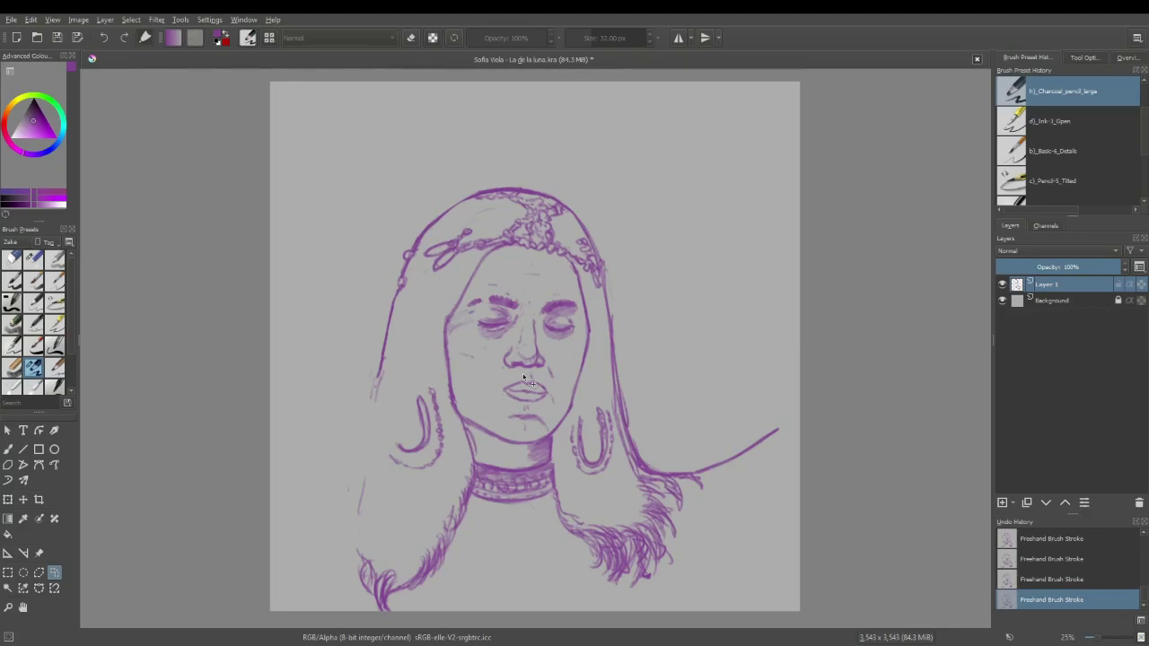
pyautogui.press('b')
pyautogui.click(410, 38)
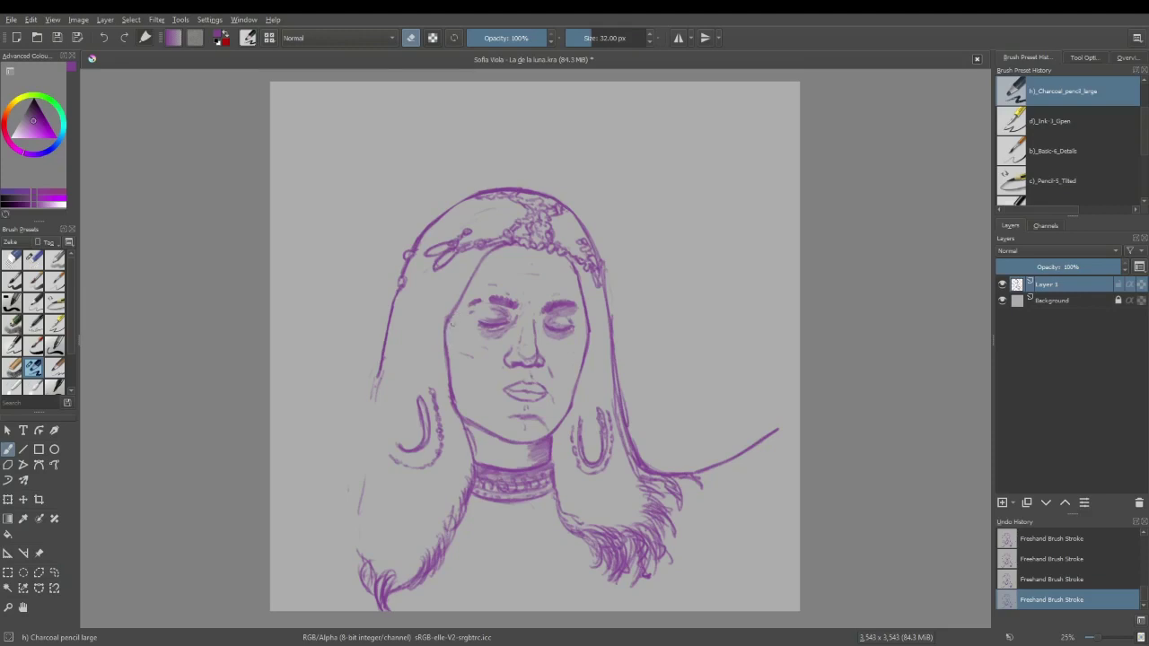
pyautogui.click(410, 38)
# Step: Outline-select the left eye with its eyebrow, shift it slightly outward, deselect, and add a light stroke at the top of the forehead
pyautogui.click(54, 571)
pyautogui.moveTo(519, 339)
pyautogui.mouseDown()
pyautogui.moveTo(468, 338)
pyautogui.moveTo(471, 296)
pyautogui.moveTo(509, 279)
pyautogui.moveTo(512, 325)
pyautogui.mouseUp()
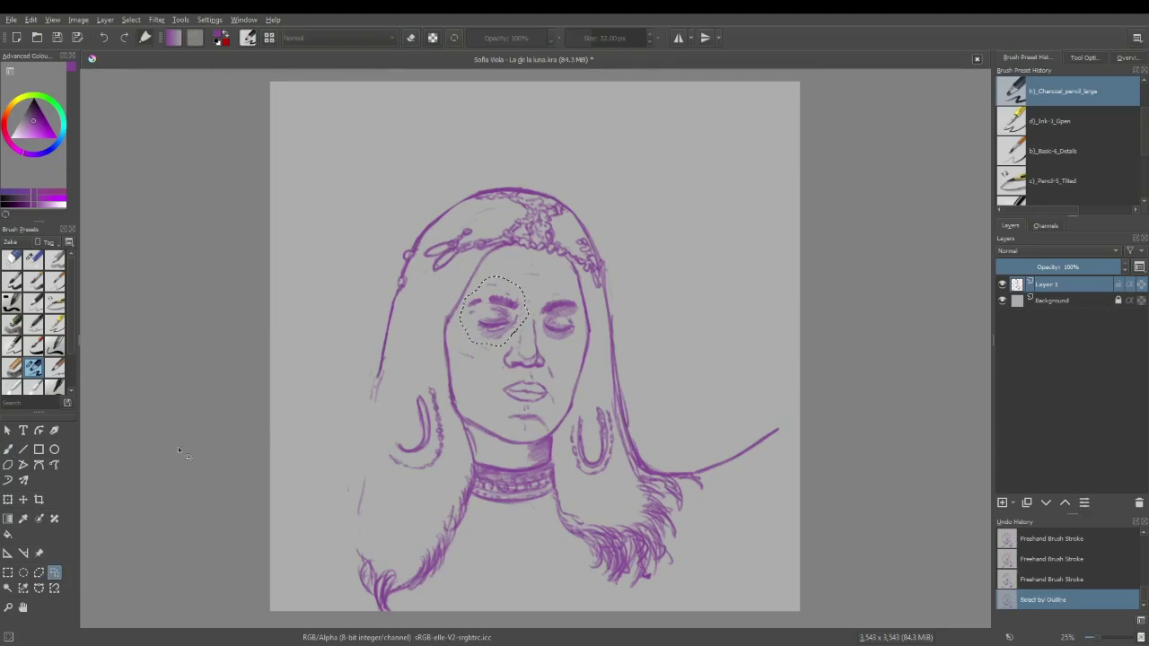
pyautogui.hotkey('ctrl', 't')
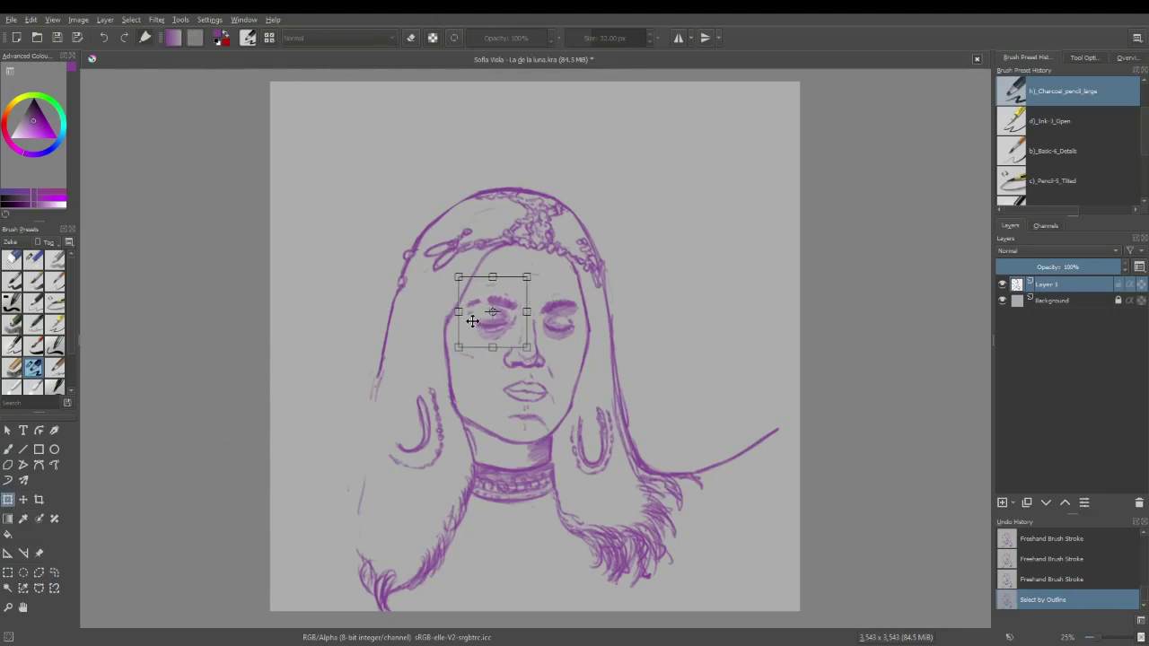
pyautogui.press('b')
pyautogui.hotkey('ctrl', 'shift', 'a')
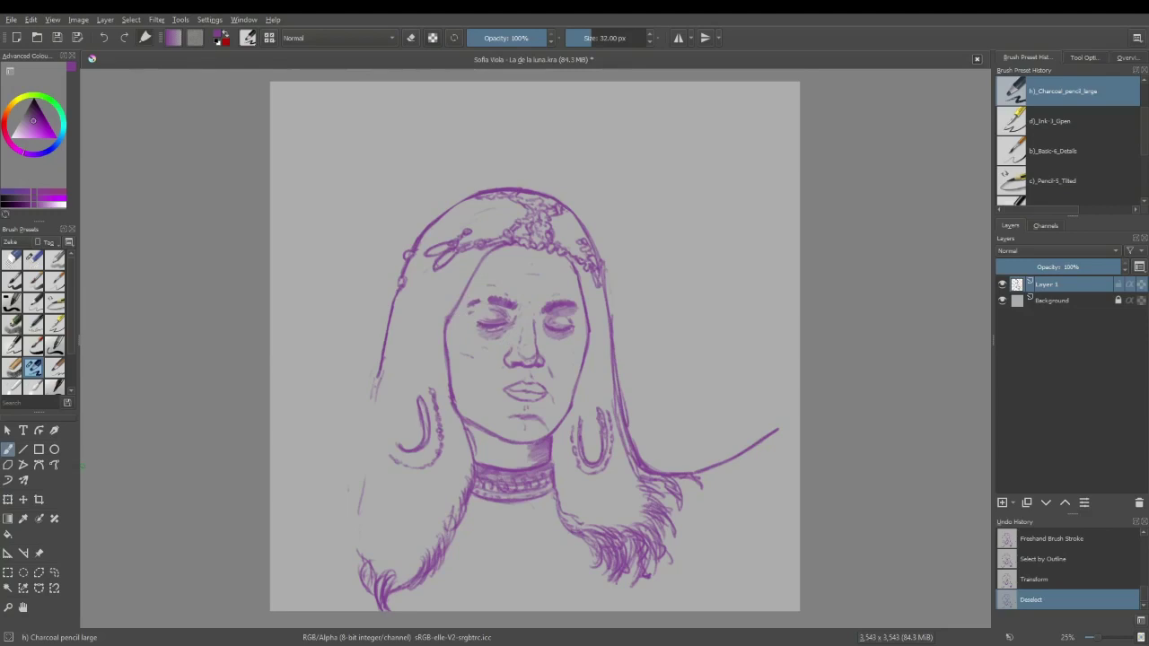
pyautogui.moveTo(522, 252); pyautogui.dragTo(549, 257)
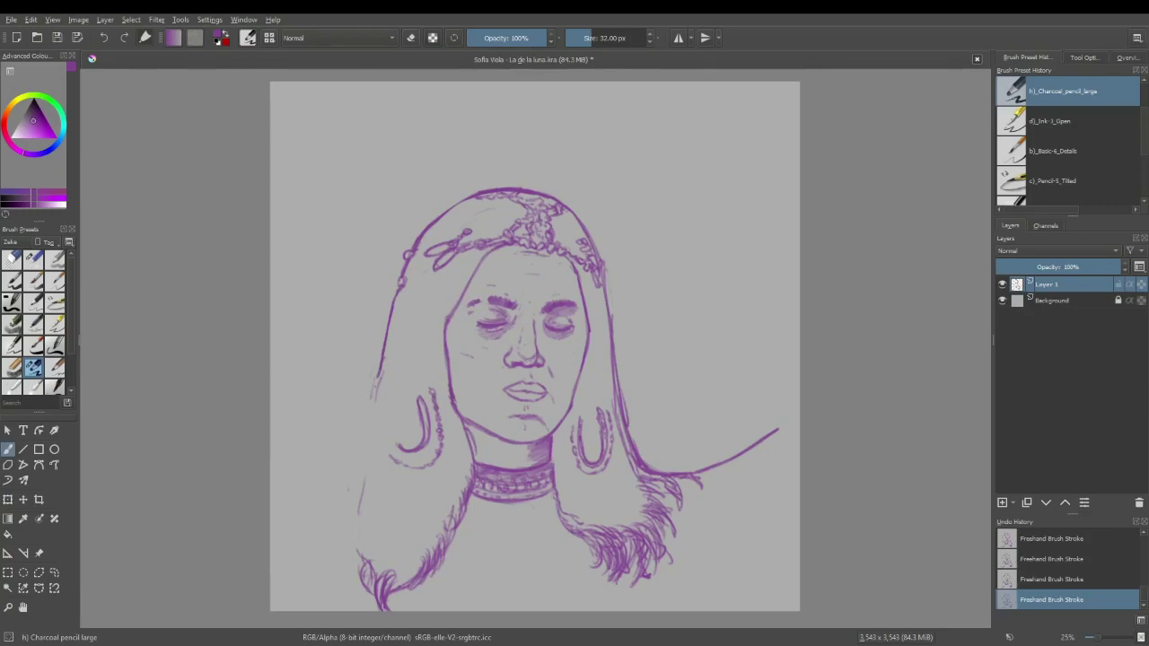
# Step: Draw vertical pleat lines from the choker to the canvas's lower edge and a diagonal garment line below the right fur
pyautogui.moveTo(468, 500); pyautogui.dragTo(475, 611)
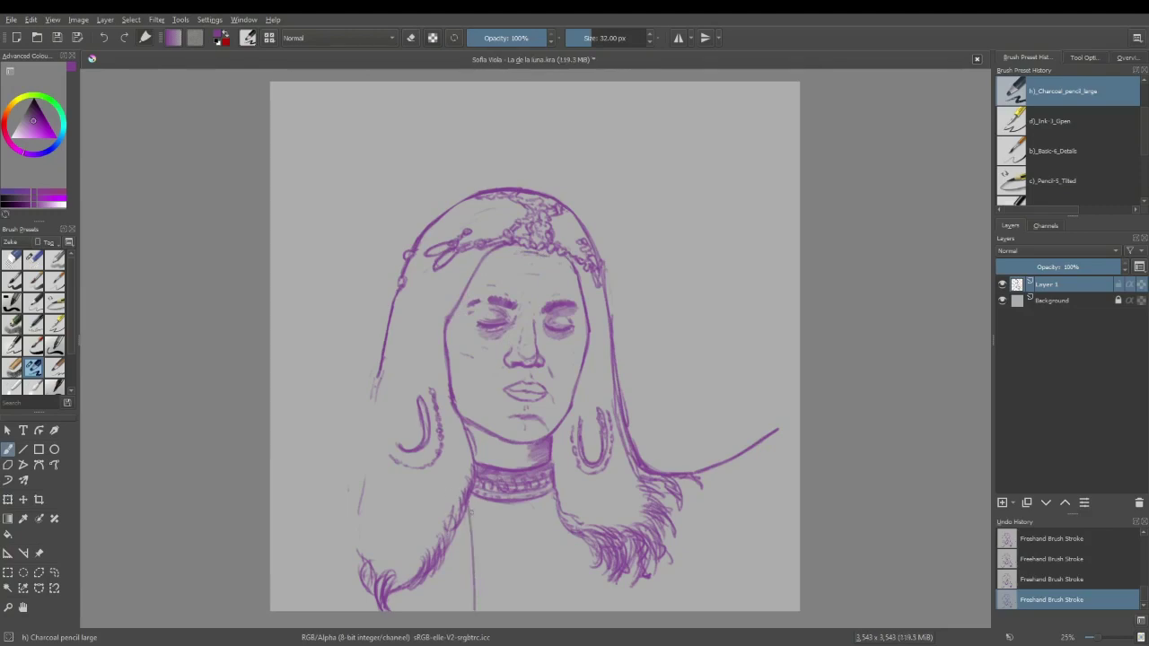
pyautogui.moveTo(477, 497); pyautogui.dragTo(478, 611)
pyautogui.moveTo(471, 509); pyautogui.dragTo(475, 610)
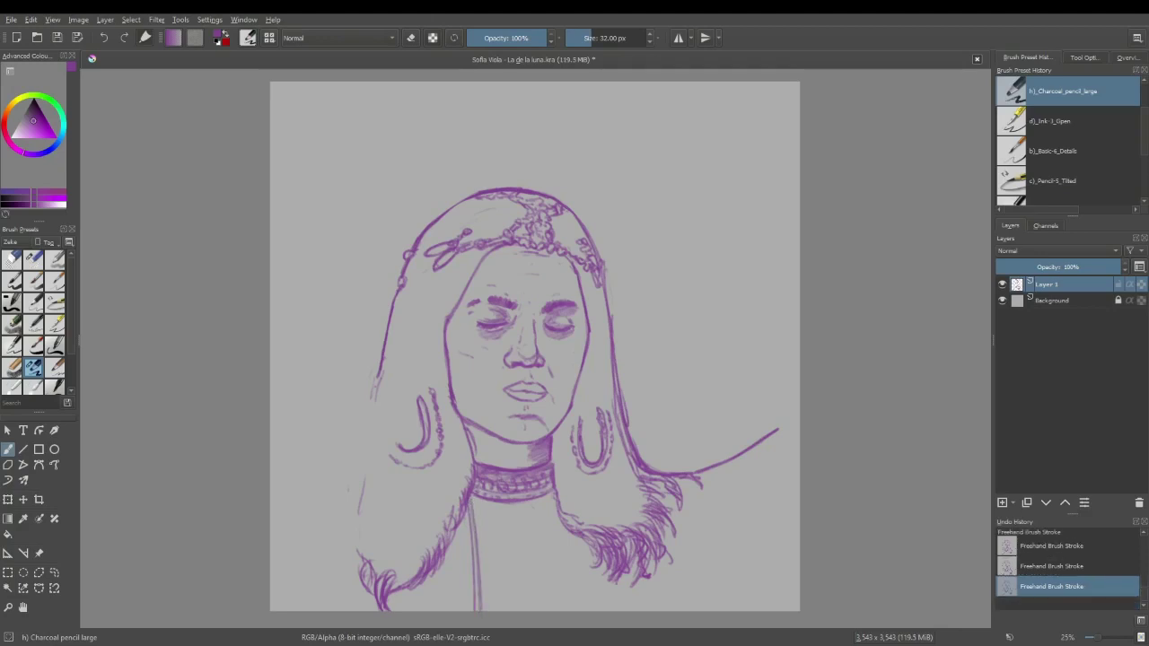
pyautogui.moveTo(479, 499); pyautogui.dragTo(496, 611)
pyautogui.moveTo(493, 503); pyautogui.dragTo(499, 612)
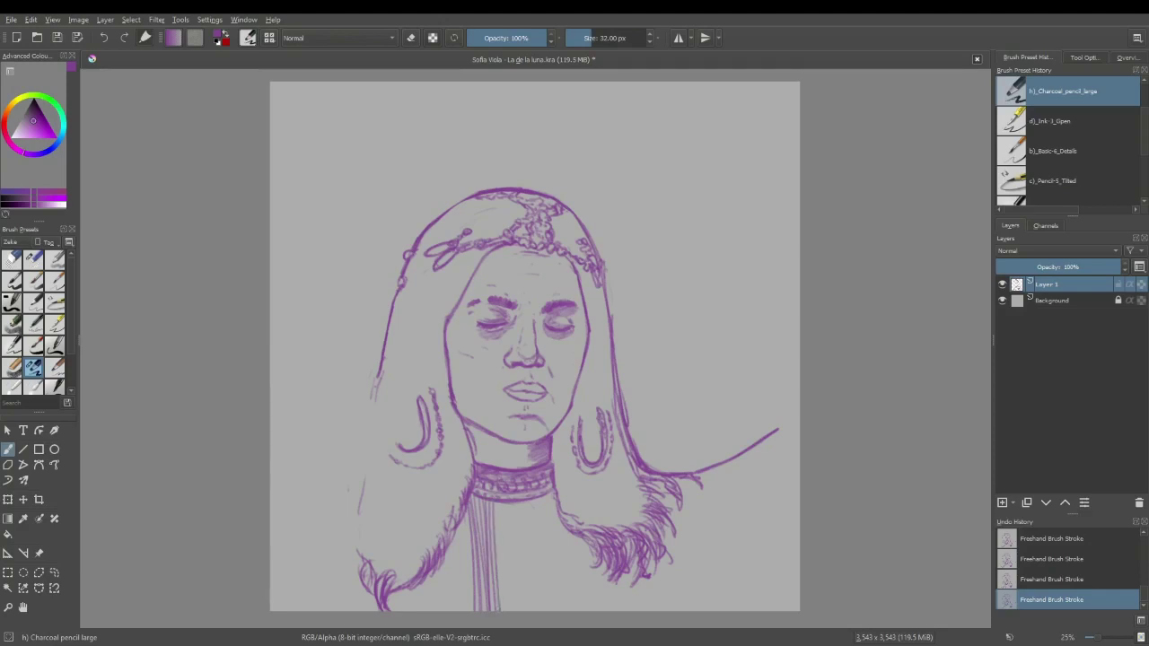
pyautogui.moveTo(498, 532); pyautogui.dragTo(501, 612)
pyautogui.moveTo(500, 505); pyautogui.dragTo(507, 611)
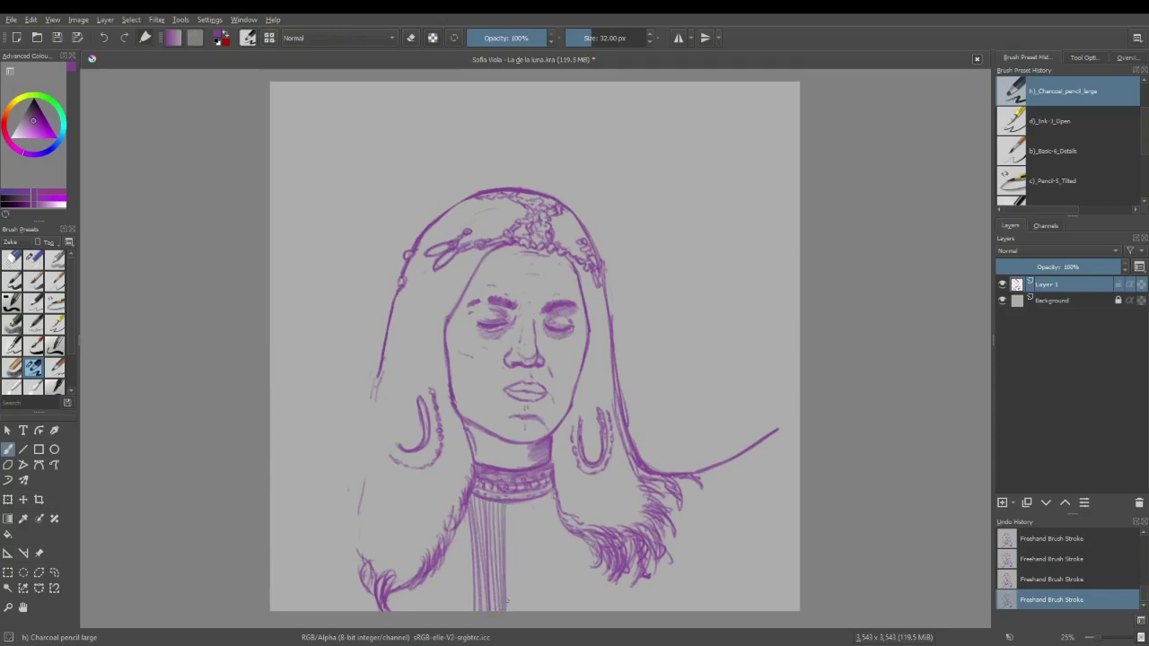
pyautogui.moveTo(508, 508); pyautogui.dragTo(511, 612)
pyautogui.moveTo(511, 505); pyautogui.dragTo(517, 612)
pyautogui.moveTo(521, 503); pyautogui.dragTo(518, 612)
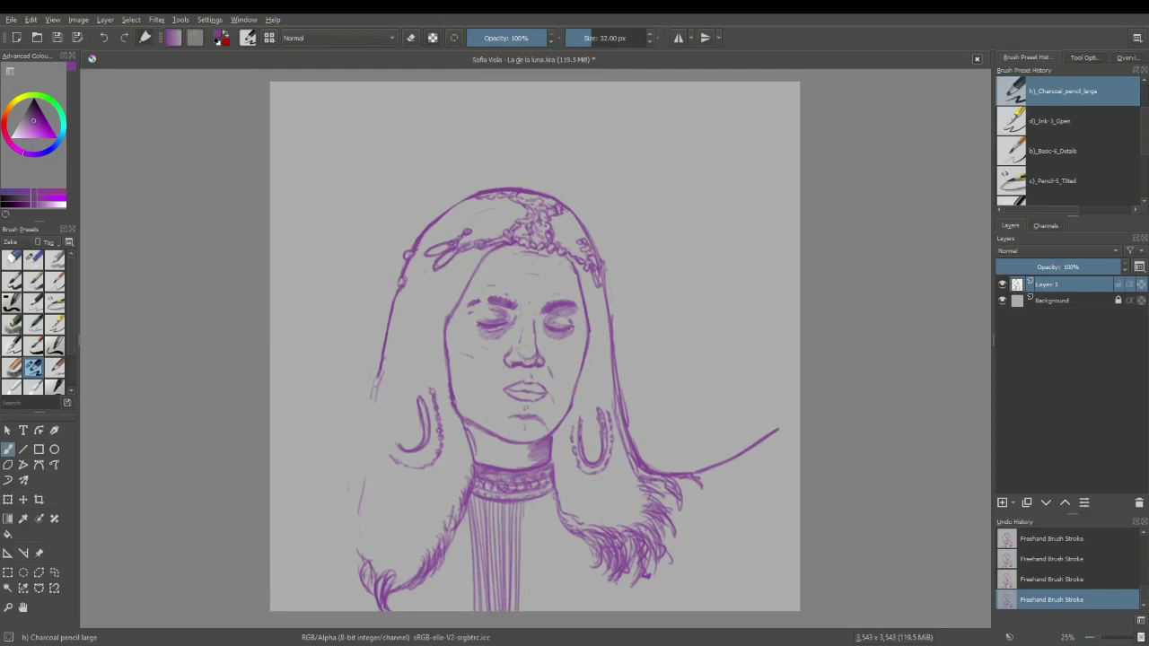
pyautogui.moveTo(524, 517); pyautogui.dragTo(522, 612)
pyautogui.moveTo(527, 501); pyautogui.dragTo(530, 612)
pyautogui.moveTo(532, 501); pyautogui.dragTo(531, 612)
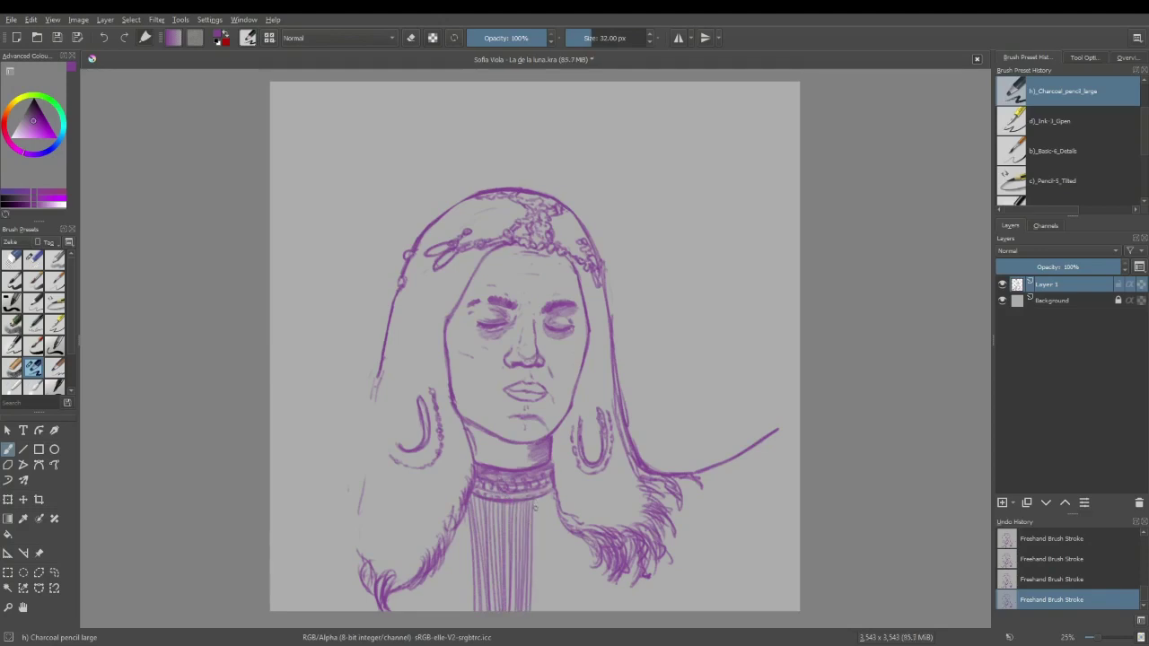
pyautogui.moveTo(536, 510); pyautogui.dragTo(535, 612)
pyautogui.moveTo(579, 537); pyautogui.dragTo(630, 608)
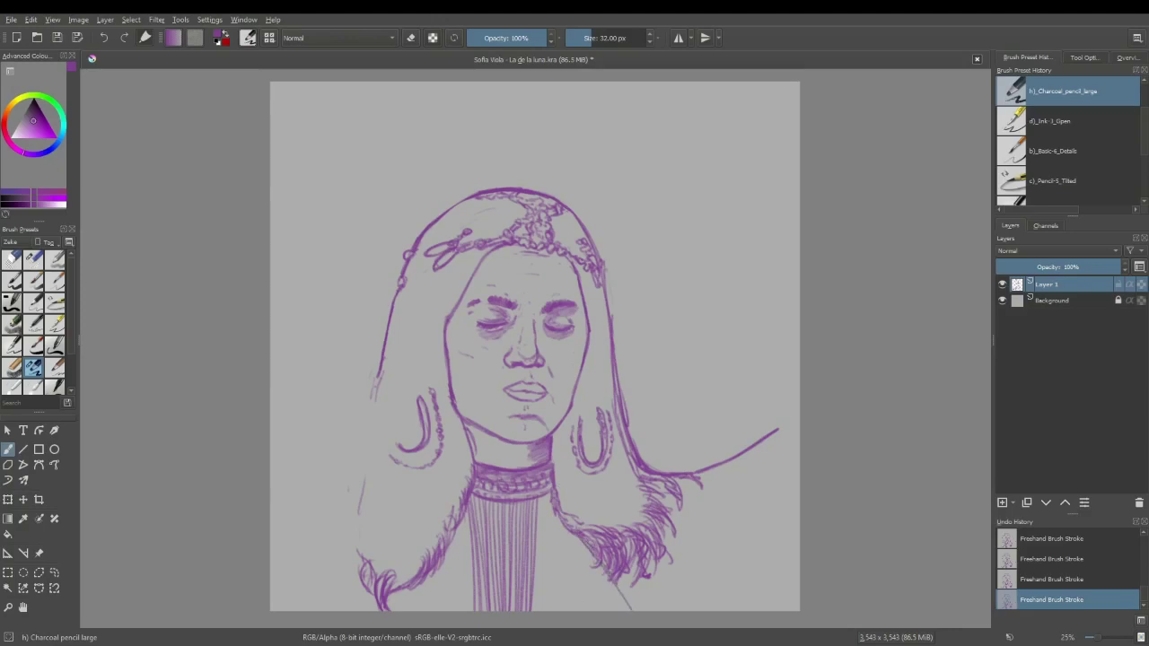
pyautogui.moveTo(618, 581); pyautogui.dragTo(635, 611)
# Step: Erase the loose strokes at the lower end of the left head outline
pyautogui.moveTo(381, 398); pyautogui.dragTo(369, 325)
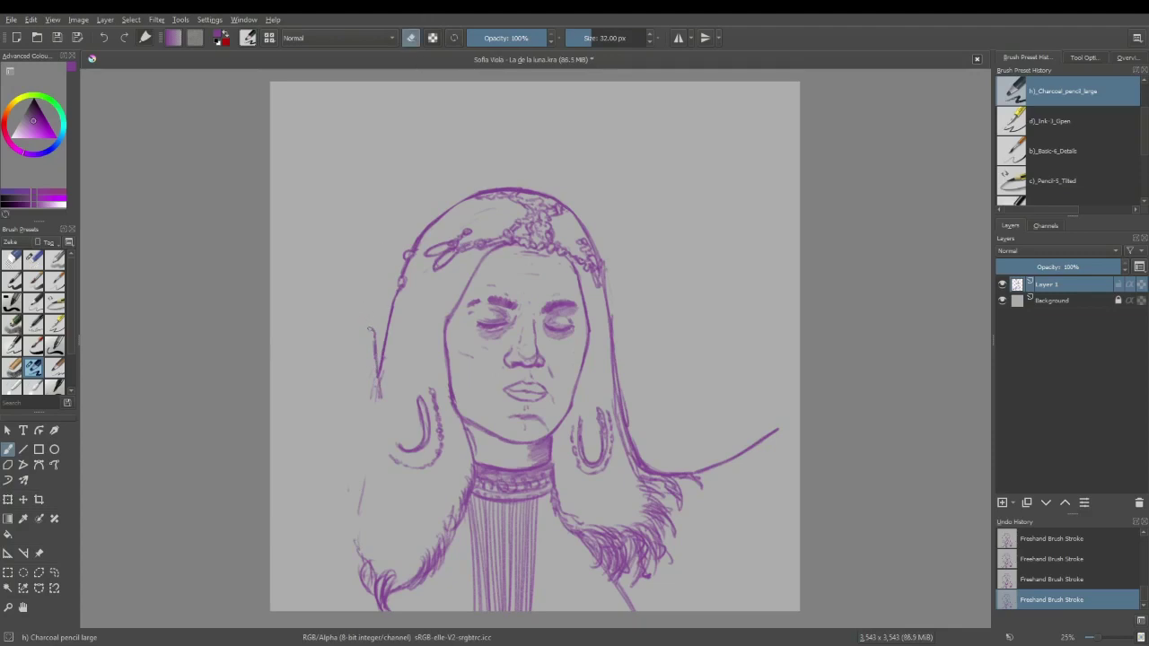
pyautogui.moveTo(370, 327)
pyautogui.mouseDown()
pyautogui.moveTo(377, 404)
pyautogui.moveTo(371, 398)
pyautogui.mouseUp()
pyautogui.click(411, 39)
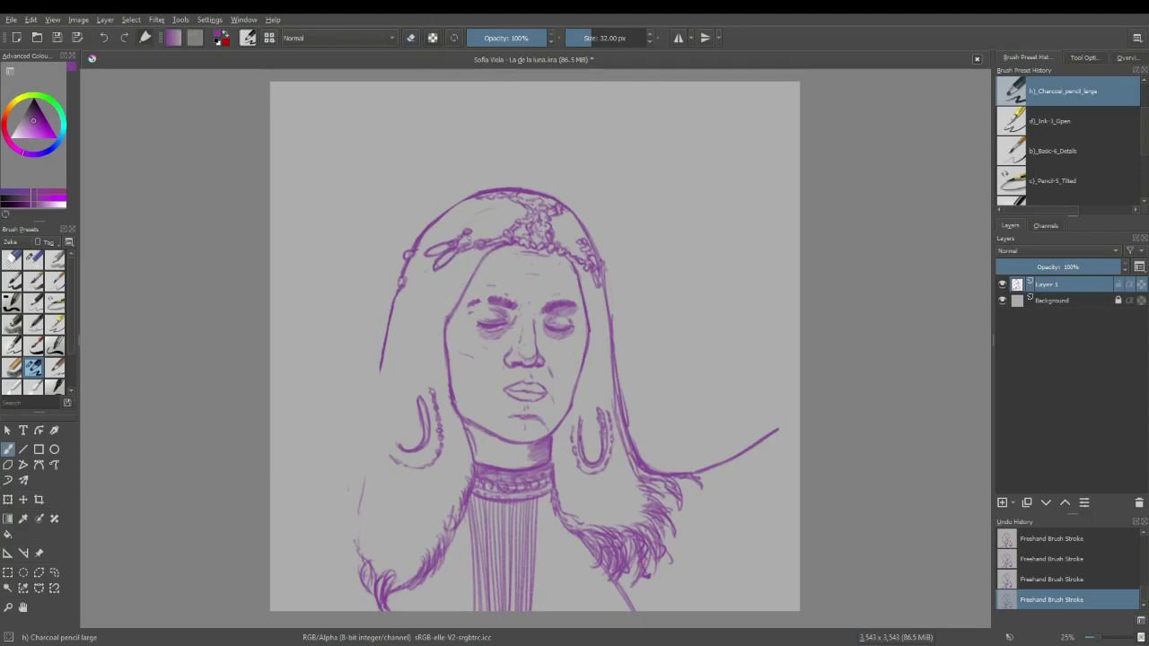
# Step: Fill the crown of the head with diagonal hatching on both sides of the beaded ornament, leaving the beads light
pyautogui.moveTo(422, 261); pyautogui.dragTo(421, 266)
pyautogui.moveTo(517, 228)
pyautogui.mouseDown()
pyautogui.moveTo(524, 236)
pyautogui.moveTo(504, 228)
pyautogui.mouseUp()
pyautogui.moveTo(486, 235)
pyautogui.mouseDown()
pyautogui.moveTo(524, 216)
pyautogui.moveTo(493, 215)
pyautogui.moveTo(517, 203)
pyautogui.moveTo(451, 210)
pyautogui.moveTo(436, 222)
pyautogui.moveTo(465, 210)
pyautogui.moveTo(426, 239)
pyautogui.moveTo(454, 233)
pyautogui.moveTo(425, 246)
pyautogui.moveTo(490, 210)
pyautogui.moveTo(457, 228)
pyautogui.moveTo(489, 217)
pyautogui.moveTo(463, 239)
pyautogui.moveTo(497, 226)
pyautogui.moveTo(463, 242)
pyautogui.moveTo(474, 229)
pyautogui.mouseUp()
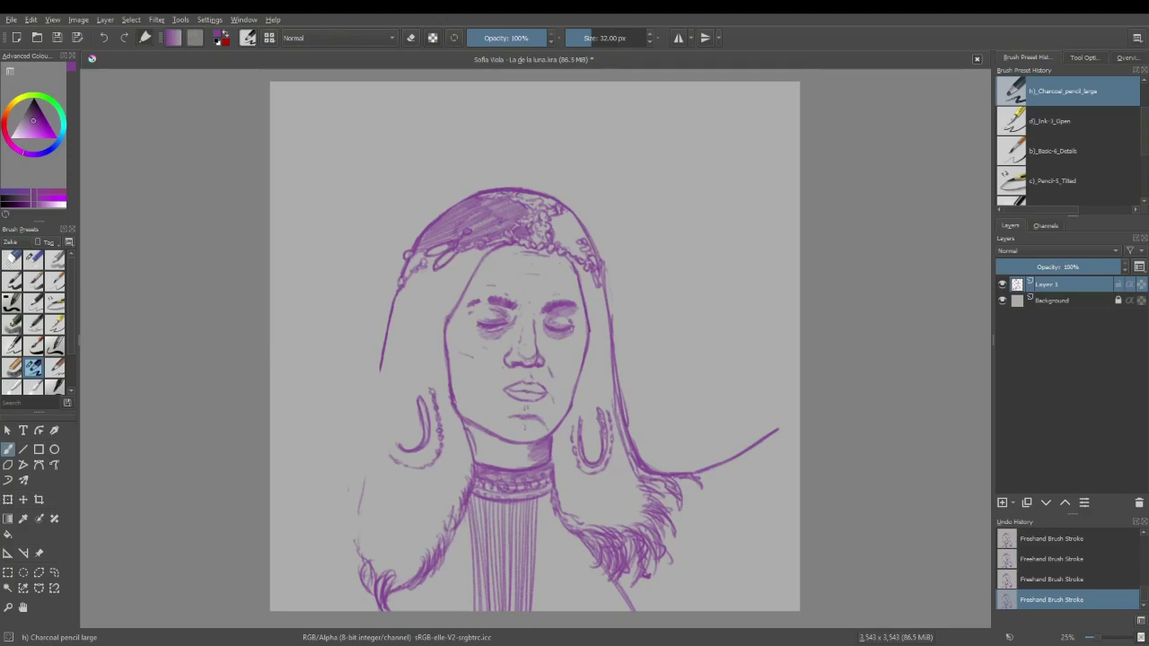
pyautogui.moveTo(540, 199); pyautogui.dragTo(552, 203)
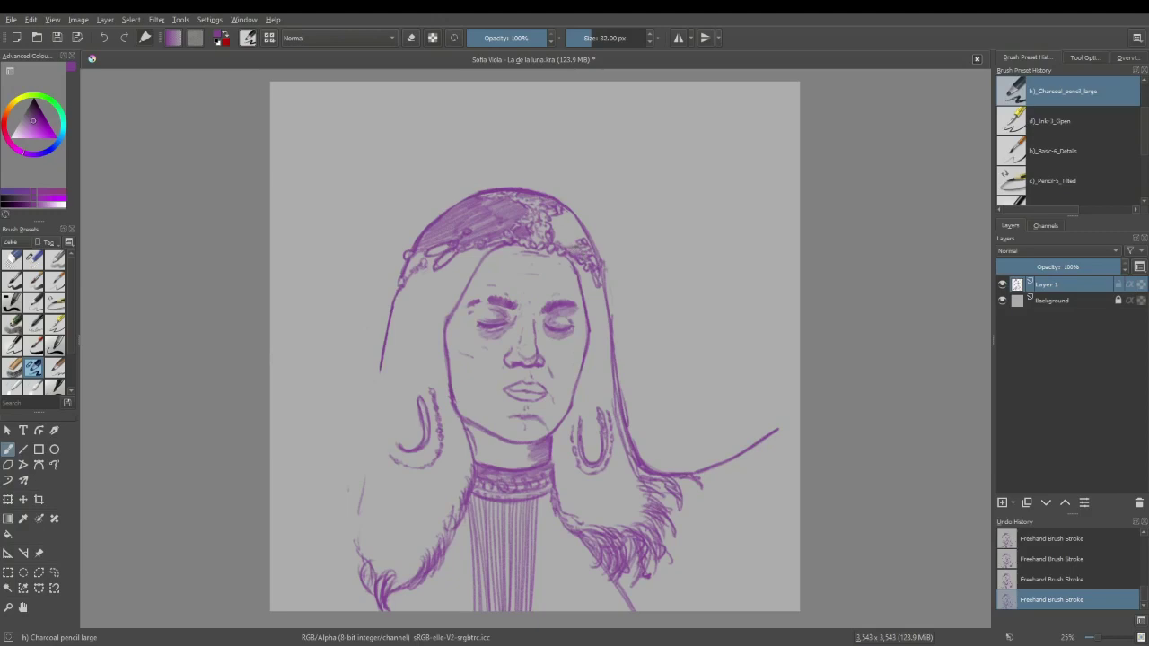
pyautogui.moveTo(567, 240)
pyautogui.mouseDown()
pyautogui.moveTo(582, 236)
pyautogui.moveTo(560, 222)
pyautogui.moveTo(571, 221)
pyautogui.mouseUp()
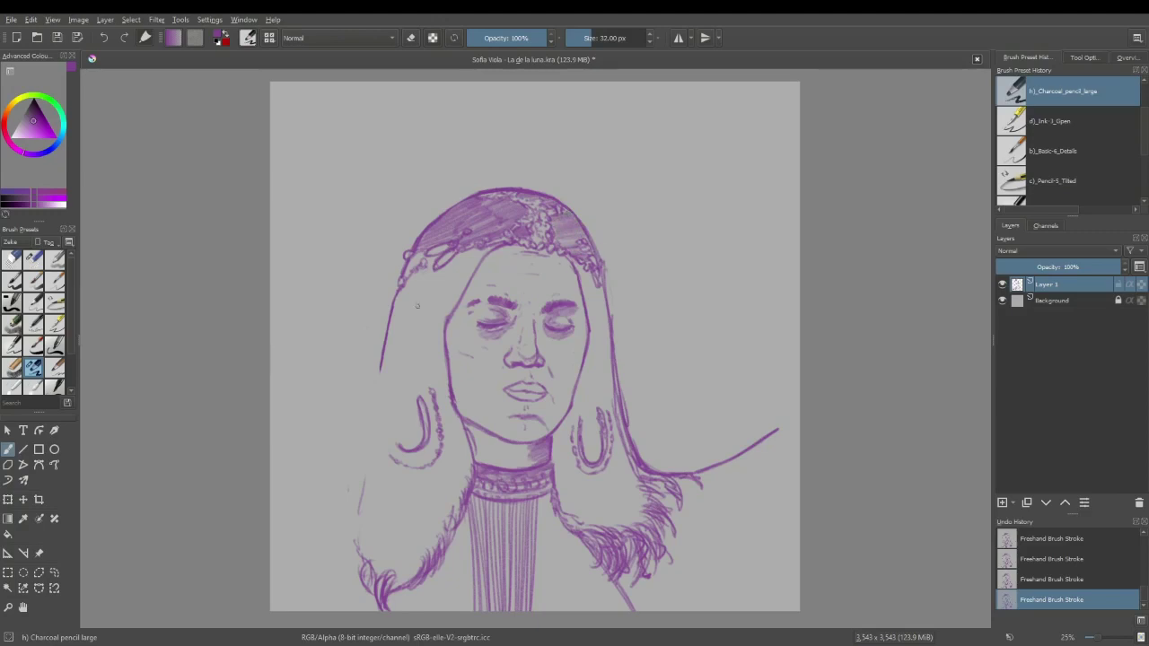
# Step: Hatch the hair below the headdress at the left temple and along the right side of the face down to mouth level
pyautogui.moveTo(419, 258); pyautogui.dragTo(407, 286)
pyautogui.moveTo(461, 258)
pyautogui.mouseDown()
pyautogui.moveTo(429, 277)
pyautogui.moveTo(470, 255)
pyautogui.moveTo(425, 284)
pyautogui.moveTo(438, 320)
pyautogui.mouseUp()
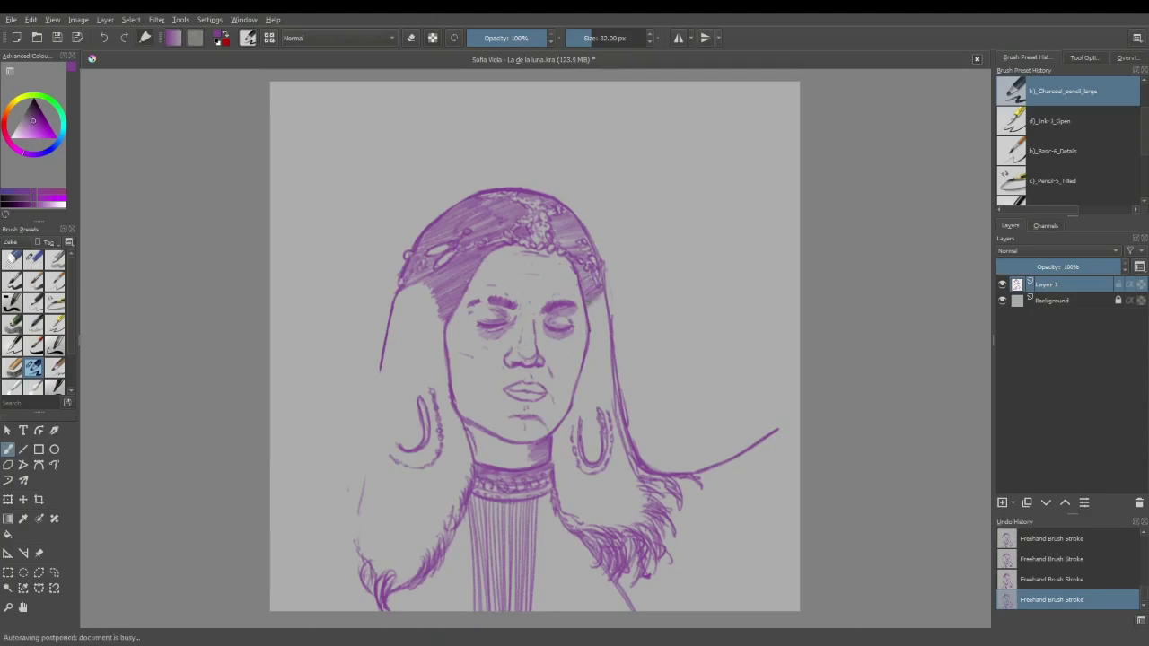
pyautogui.moveTo(605, 309)
pyautogui.mouseDown()
pyautogui.moveTo(590, 325)
pyautogui.moveTo(588, 360)
pyautogui.mouseUp()
pyautogui.moveTo(609, 347); pyautogui.dragTo(580, 381)
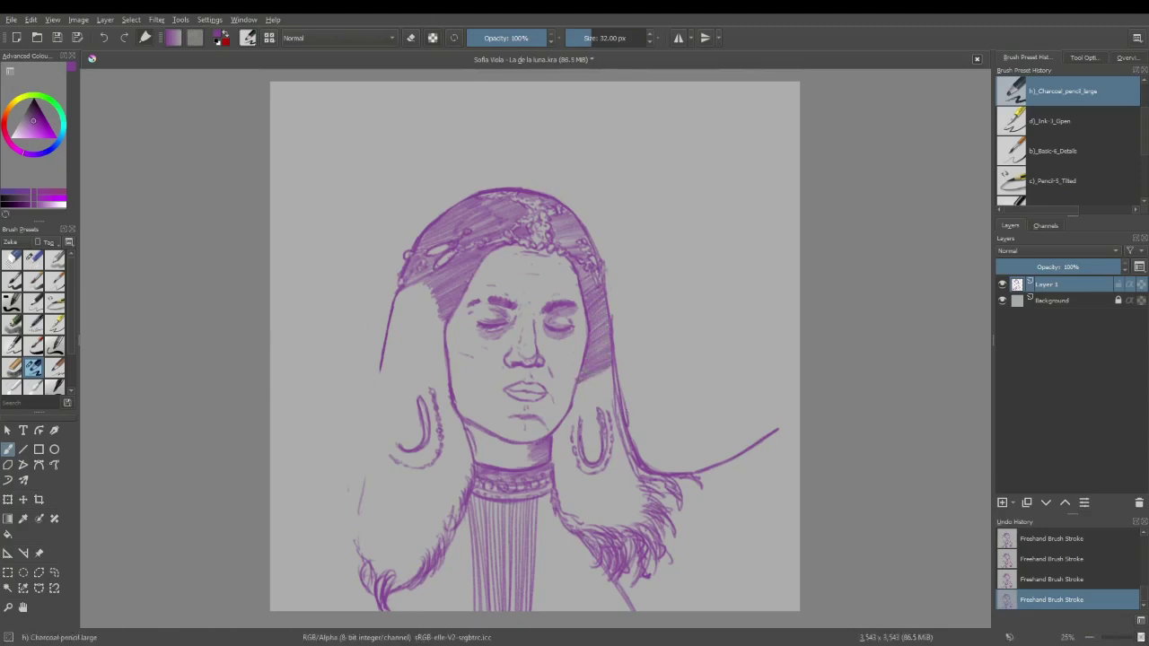
# Step: Hatch the hair around the right earring and continue the shading down to the fur fringe at the right shoulder
pyautogui.moveTo(587, 518)
pyautogui.mouseDown()
pyautogui.moveTo(559, 500)
pyautogui.moveTo(599, 487)
pyautogui.moveTo(565, 500)
pyautogui.moveTo(595, 482)
pyautogui.moveTo(573, 494)
pyautogui.moveTo(592, 479)
pyautogui.moveTo(557, 476)
pyautogui.moveTo(556, 430)
pyautogui.mouseUp()
pyautogui.moveTo(593, 409); pyautogui.dragTo(560, 426)
pyautogui.moveTo(612, 394)
pyautogui.mouseDown()
pyautogui.moveTo(567, 416)
pyautogui.moveTo(576, 391)
pyautogui.moveTo(613, 400)
pyautogui.moveTo(607, 464)
pyautogui.mouseUp()
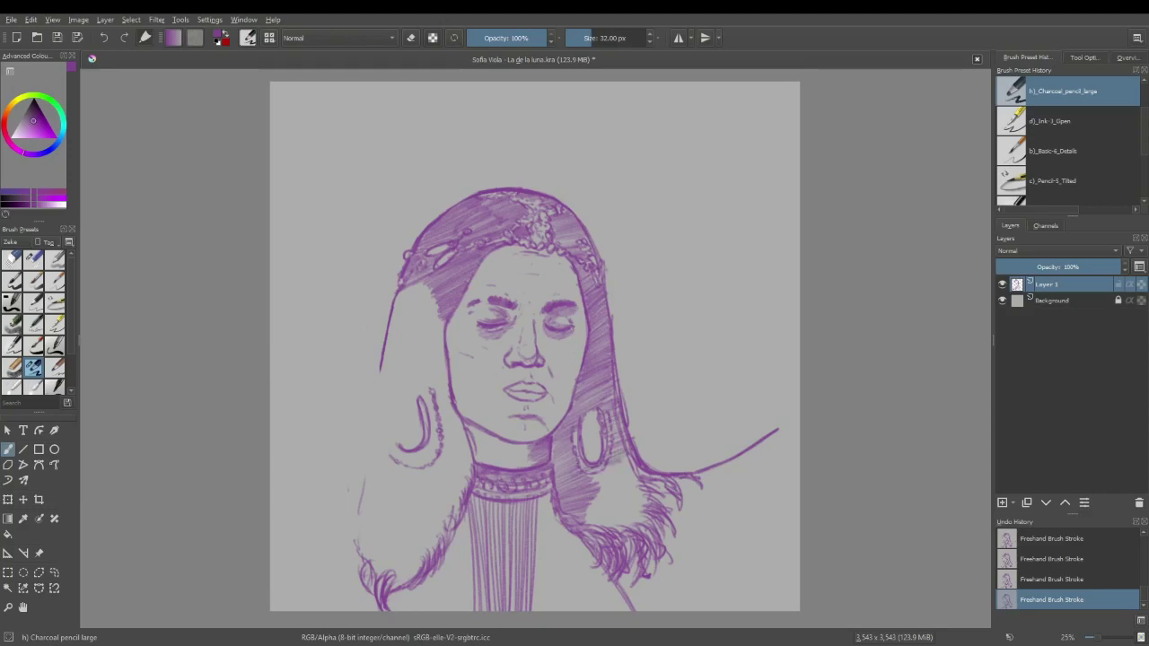
pyautogui.moveTo(598, 410)
pyautogui.mouseDown()
pyautogui.moveTo(584, 438)
pyautogui.moveTo(600, 472)
pyautogui.moveTo(591, 501)
pyautogui.moveTo(603, 500)
pyautogui.mouseUp()
pyautogui.moveTo(650, 484); pyautogui.dragTo(603, 499)
pyautogui.moveTo(657, 492); pyautogui.dragTo(587, 510)
pyautogui.moveTo(653, 499); pyautogui.dragTo(584, 515)
pyautogui.moveTo(648, 502); pyautogui.dragTo(583, 519)
pyautogui.moveTo(647, 513); pyautogui.dragTo(585, 524)
pyautogui.moveTo(648, 519); pyautogui.dragTo(588, 531)
pyautogui.moveTo(646, 526); pyautogui.dragTo(617, 535)
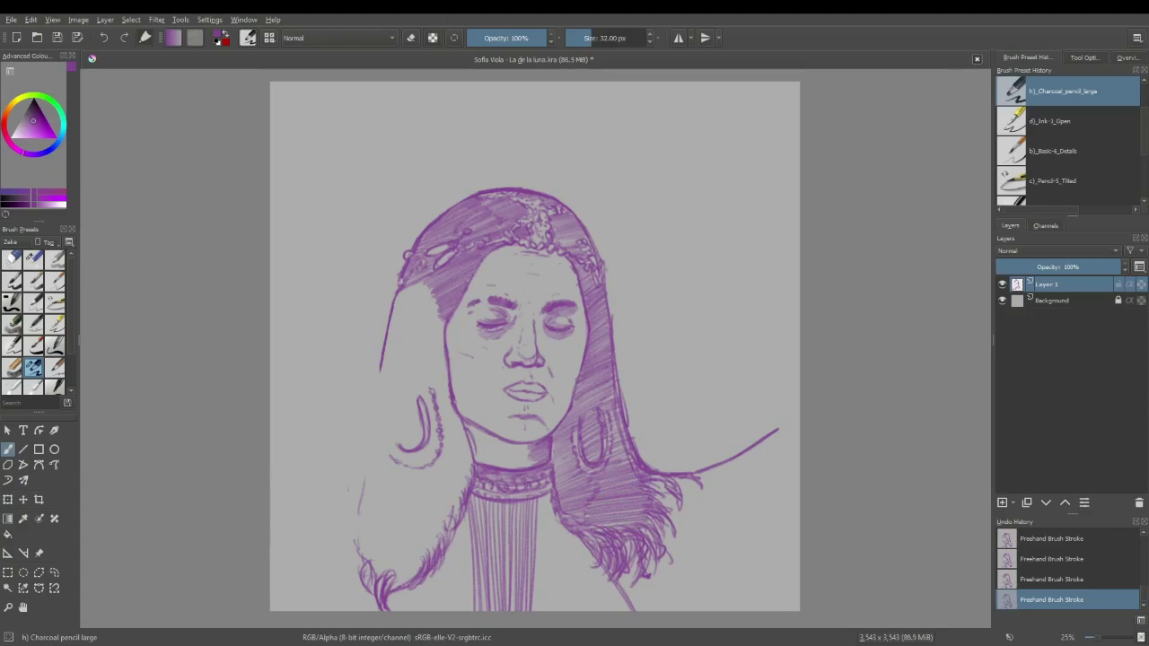
# Step: Shade the hair left of the face with diagonal hatching from the headdress down to just above the left earring
pyautogui.moveTo(422, 282)
pyautogui.mouseDown()
pyautogui.moveTo(397, 298)
pyautogui.moveTo(392, 319)
pyautogui.mouseUp()
pyautogui.moveTo(435, 296); pyautogui.dragTo(389, 325)
pyautogui.moveTo(436, 298); pyautogui.dragTo(392, 328)
pyautogui.moveTo(415, 316); pyautogui.dragTo(388, 335)
pyautogui.moveTo(438, 309); pyautogui.dragTo(389, 341)
pyautogui.moveTo(436, 319); pyautogui.dragTo(386, 346)
pyautogui.moveTo(440, 323); pyautogui.dragTo(384, 351)
pyautogui.moveTo(436, 325)
pyautogui.mouseDown()
pyautogui.moveTo(382, 359)
pyautogui.moveTo(393, 354)
pyautogui.mouseUp()
pyautogui.moveTo(444, 330); pyautogui.dragTo(381, 367)
pyautogui.moveTo(442, 336)
pyautogui.mouseDown()
pyautogui.moveTo(384, 365)
pyautogui.moveTo(424, 337)
pyautogui.mouseUp()
pyautogui.moveTo(402, 345)
pyautogui.mouseDown()
pyautogui.moveTo(387, 352)
pyautogui.moveTo(429, 352)
pyautogui.moveTo(412, 380)
pyautogui.mouseUp()
pyautogui.moveTo(447, 362)
pyautogui.mouseDown()
pyautogui.moveTo(413, 384)
pyautogui.moveTo(431, 370)
pyautogui.moveTo(427, 379)
pyautogui.mouseUp()
pyautogui.moveTo(431, 373)
pyautogui.mouseDown()
pyautogui.moveTo(411, 388)
pyautogui.moveTo(431, 383)
pyautogui.mouseUp()
# Step: Hatch the hair around and inside the left earring, filling the gap between the head outline and the jaw
pyautogui.moveTo(449, 379)
pyautogui.mouseDown()
pyautogui.moveTo(413, 396)
pyautogui.moveTo(430, 377)
pyautogui.moveTo(431, 435)
pyautogui.moveTo(410, 471)
pyautogui.moveTo(380, 457)
pyautogui.moveTo(386, 447)
pyautogui.mouseUp()
pyautogui.moveTo(388, 446); pyautogui.dragTo(373, 454)
pyautogui.moveTo(397, 447); pyautogui.dragTo(370, 455)
pyautogui.moveTo(401, 438)
pyautogui.mouseDown()
pyautogui.moveTo(380, 447)
pyautogui.moveTo(409, 440)
pyautogui.moveTo(396, 441)
pyautogui.mouseUp()
pyautogui.moveTo(422, 424); pyautogui.dragTo(393, 438)
pyautogui.moveTo(417, 422); pyautogui.dragTo(380, 438)
pyautogui.moveTo(420, 411); pyautogui.dragTo(384, 433)
pyautogui.moveTo(417, 404)
pyautogui.mouseDown()
pyautogui.moveTo(386, 427)
pyautogui.moveTo(392, 414)
pyautogui.mouseUp()
pyautogui.moveTo(410, 404)
pyautogui.mouseDown()
pyautogui.moveTo(382, 418)
pyautogui.moveTo(401, 400)
pyautogui.mouseUp()
pyautogui.moveTo(386, 408)
pyautogui.mouseDown()
pyautogui.moveTo(418, 391)
pyautogui.moveTo(414, 377)
pyautogui.moveTo(384, 397)
pyautogui.mouseUp()
pyautogui.moveTo(418, 362)
pyautogui.mouseDown()
pyautogui.moveTo(385, 381)
pyautogui.moveTo(420, 353)
pyautogui.mouseUp()
pyautogui.moveTo(386, 370); pyautogui.dragTo(416, 352)
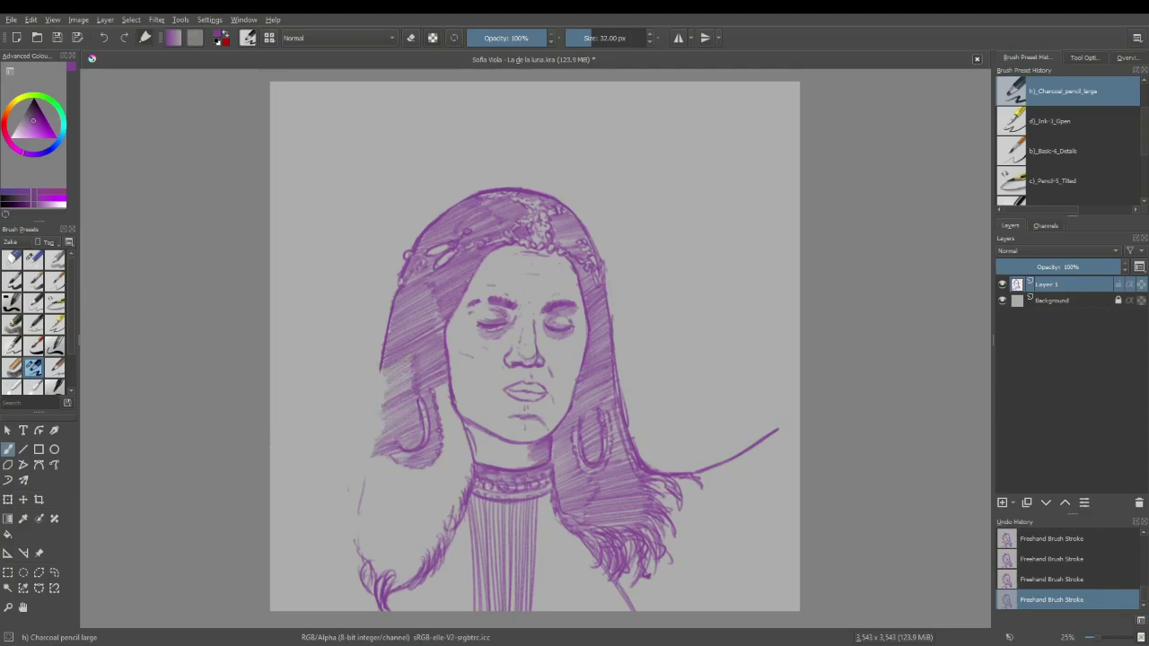
pyautogui.moveTo(435, 390); pyautogui.dragTo(445, 385)
# Step: Clean up the hatching beside the left earring with the eraser and hatch the remaining left hair down to the fringe
pyautogui.click(411, 39)
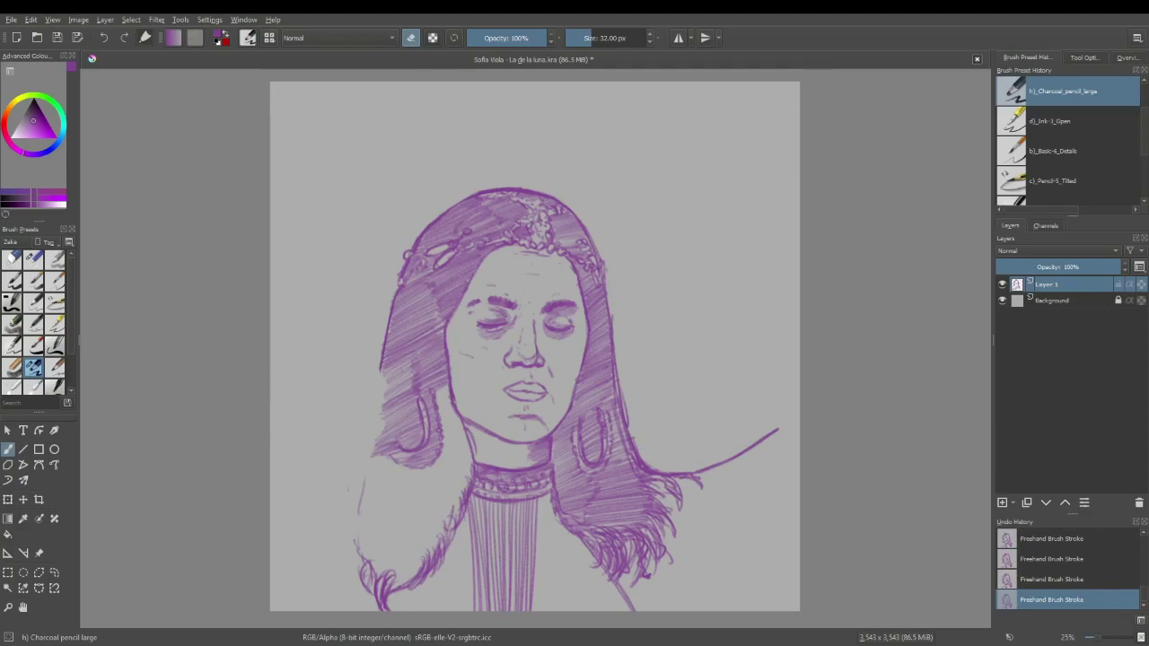
pyautogui.moveTo(401, 399); pyautogui.dragTo(418, 388)
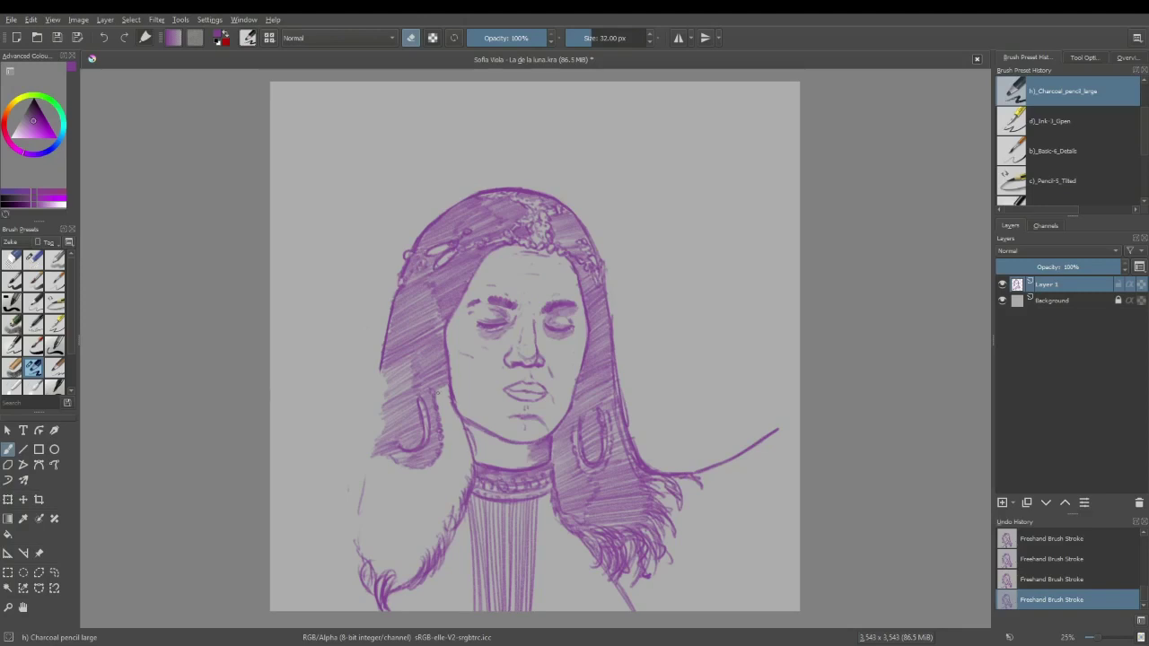
pyautogui.press('e')
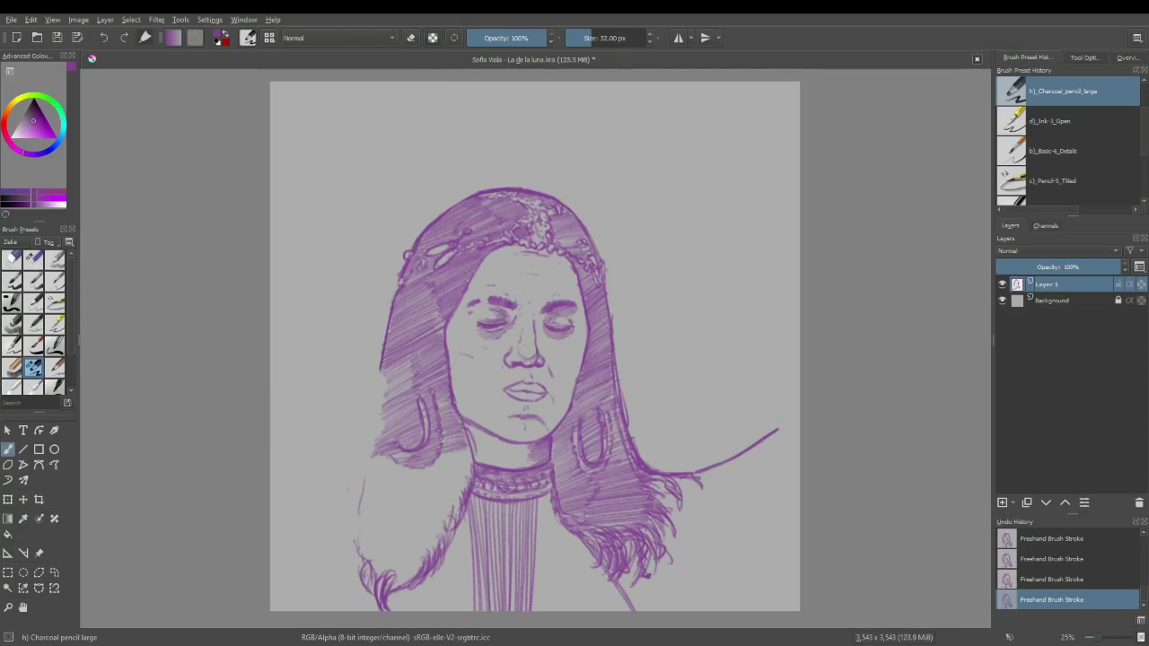
pyautogui.moveTo(449, 453)
pyautogui.mouseDown()
pyautogui.moveTo(427, 474)
pyautogui.moveTo(446, 497)
pyautogui.moveTo(419, 510)
pyautogui.moveTo(442, 524)
pyautogui.moveTo(419, 516)
pyautogui.moveTo(439, 522)
pyautogui.moveTo(410, 540)
pyautogui.moveTo(435, 541)
pyautogui.moveTo(381, 564)
pyautogui.moveTo(398, 541)
pyautogui.moveTo(369, 548)
pyautogui.moveTo(409, 526)
pyautogui.moveTo(357, 532)
pyautogui.moveTo(422, 499)
pyautogui.moveTo(371, 504)
pyautogui.moveTo(420, 484)
pyautogui.moveTo(375, 473)
pyautogui.moveTo(402, 472)
pyautogui.moveTo(362, 492)
pyautogui.moveTo(377, 454)
pyautogui.mouseUp()
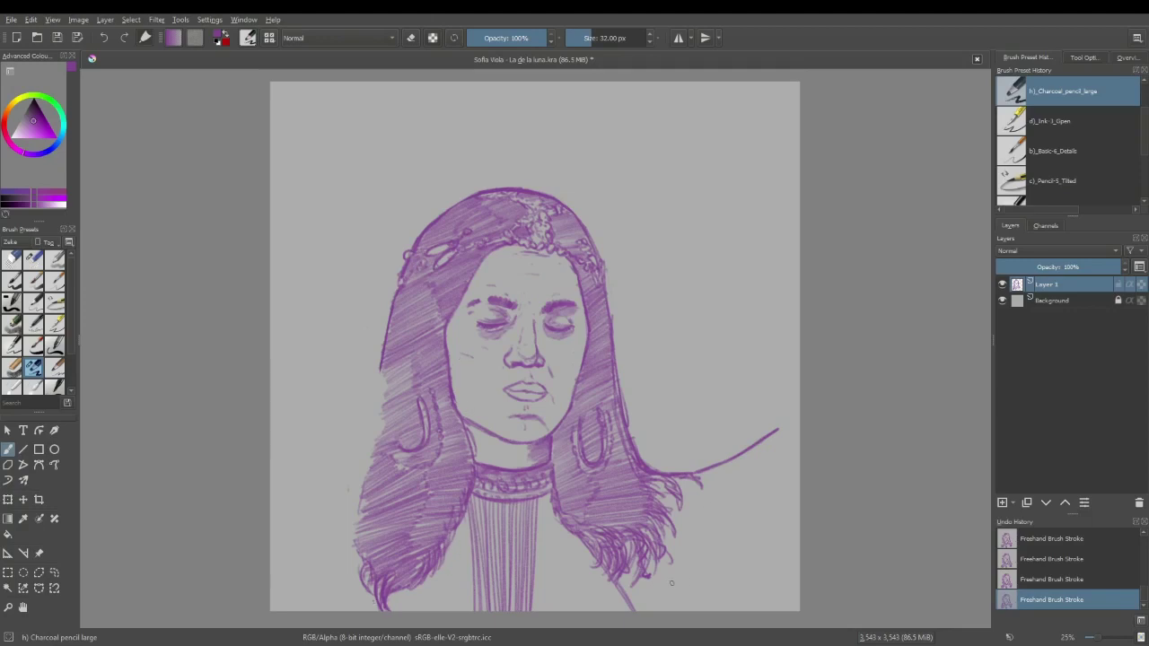
pyautogui.moveTo(670, 607); pyautogui.dragTo(779, 542)
pyautogui.hotkey('ctrl', 'z')
pyautogui.hotkey('ctrl', 'z')
pyautogui.hotkey('ctrl', 'z')
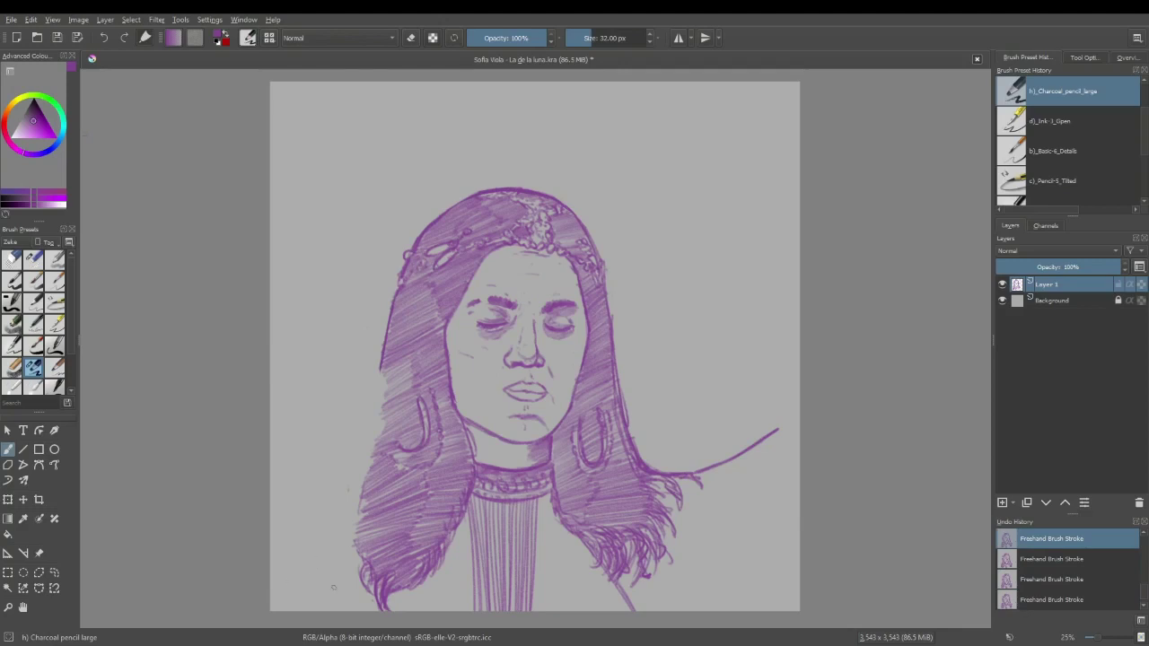
pyautogui.hotkey('ctrl', 'shift', 'z')
pyautogui.hotkey('ctrl', 'shift', 'z')
pyautogui.hotkey('ctrl', 'shift', 'z')
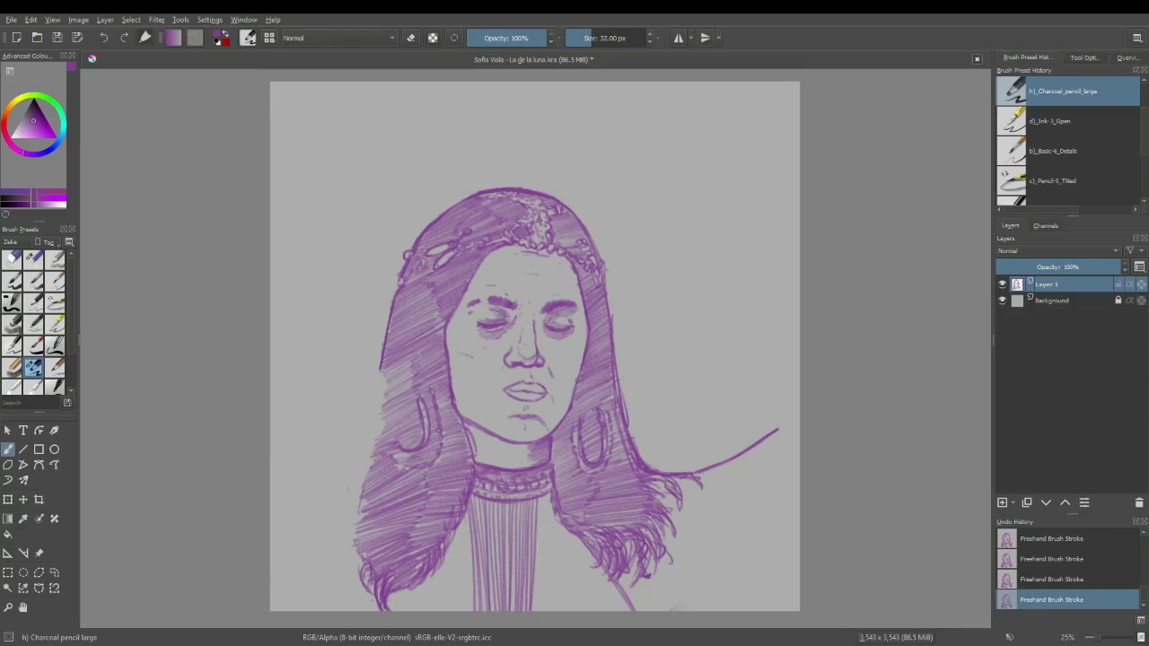
pyautogui.moveTo(679, 611); pyautogui.dragTo(777, 564)
pyautogui.hotkey('ctrl', 'z')
pyautogui.hotkey('ctrl', 'z')
pyautogui.hotkey('ctrl', 'z')
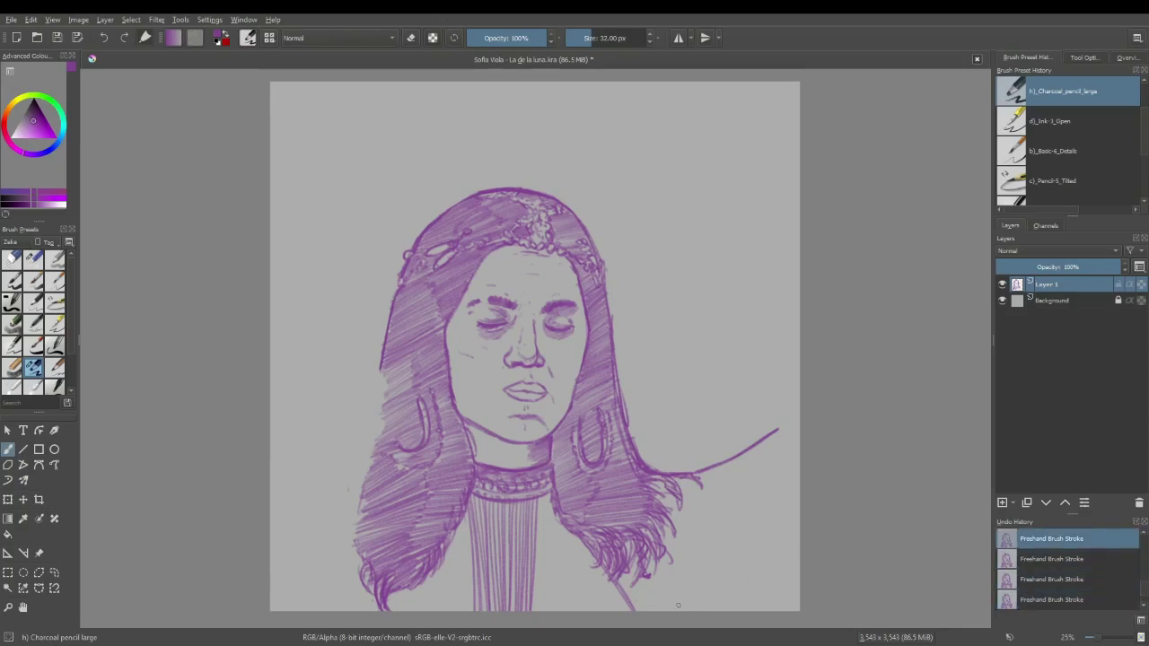
pyautogui.hotkey('ctrl', 'shift', 'z')
pyautogui.hotkey('ctrl', 'shift', 'z')
pyautogui.hotkey('ctrl', 'shift', 'z')
# Step: Draw the raised arm's lower contour from the canvas's bottom edge to its right edge and hatch the area beneath the right fur
pyautogui.moveTo(690, 610); pyautogui.dragTo(799, 542)
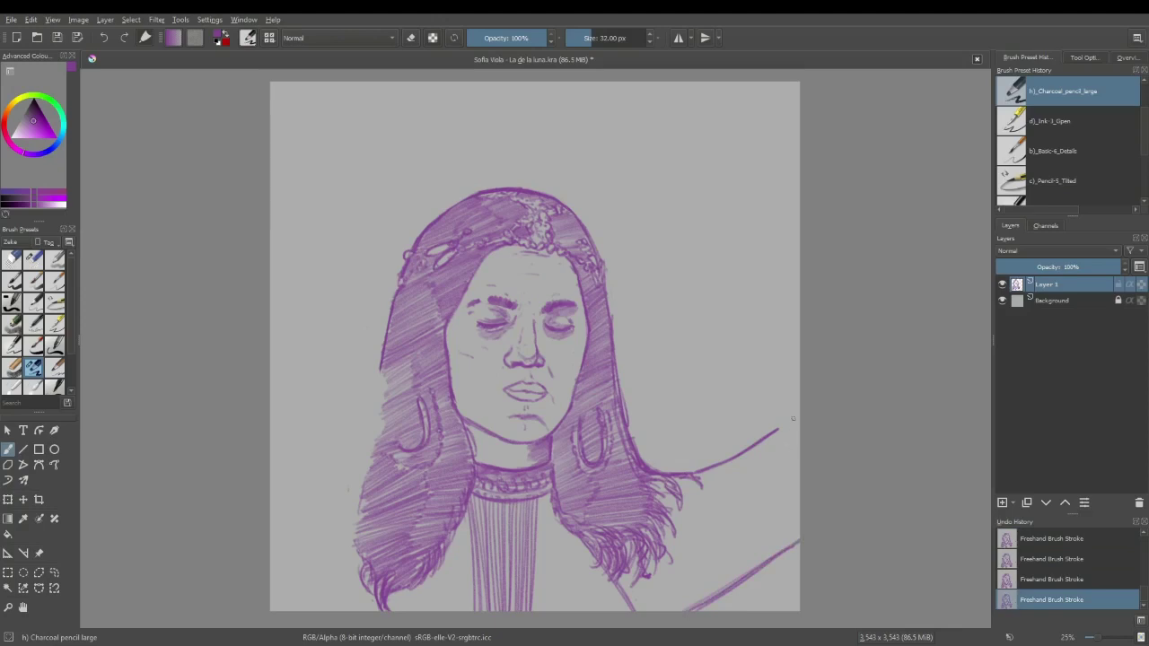
pyautogui.moveTo(785, 423); pyautogui.dragTo(781, 428)
pyautogui.scroll(-3, 415, 400)
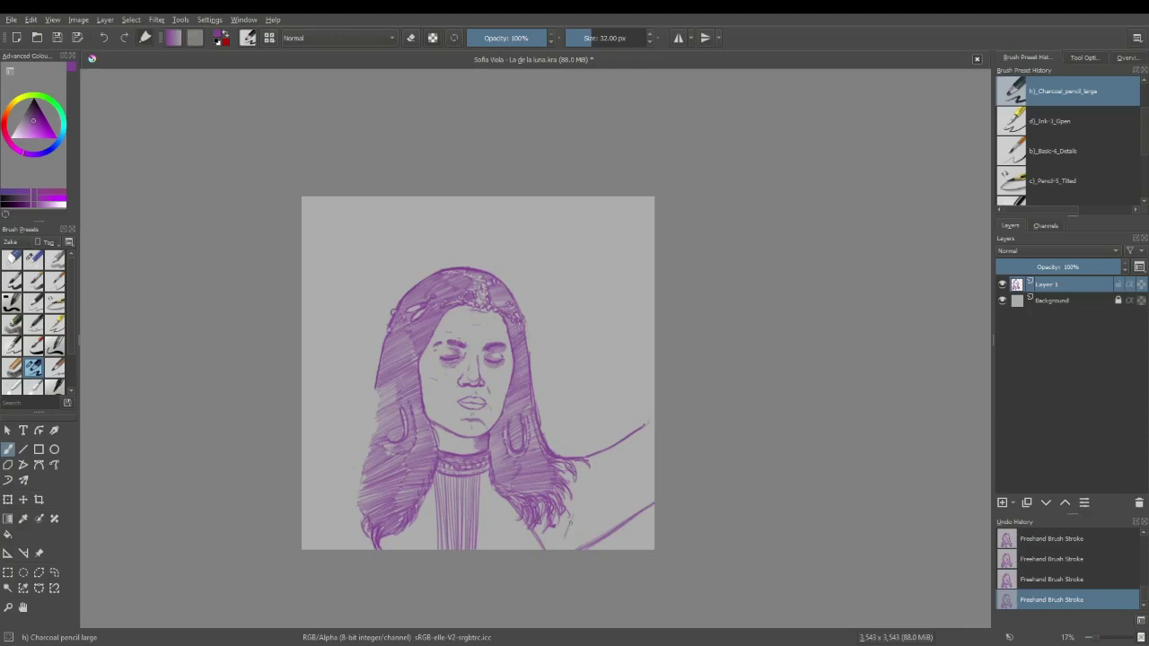
pyautogui.moveTo(569, 519)
pyautogui.mouseDown()
pyautogui.moveTo(569, 547)
pyautogui.moveTo(555, 545)
pyautogui.moveTo(590, 535)
pyautogui.moveTo(579, 509)
pyautogui.mouseUp()
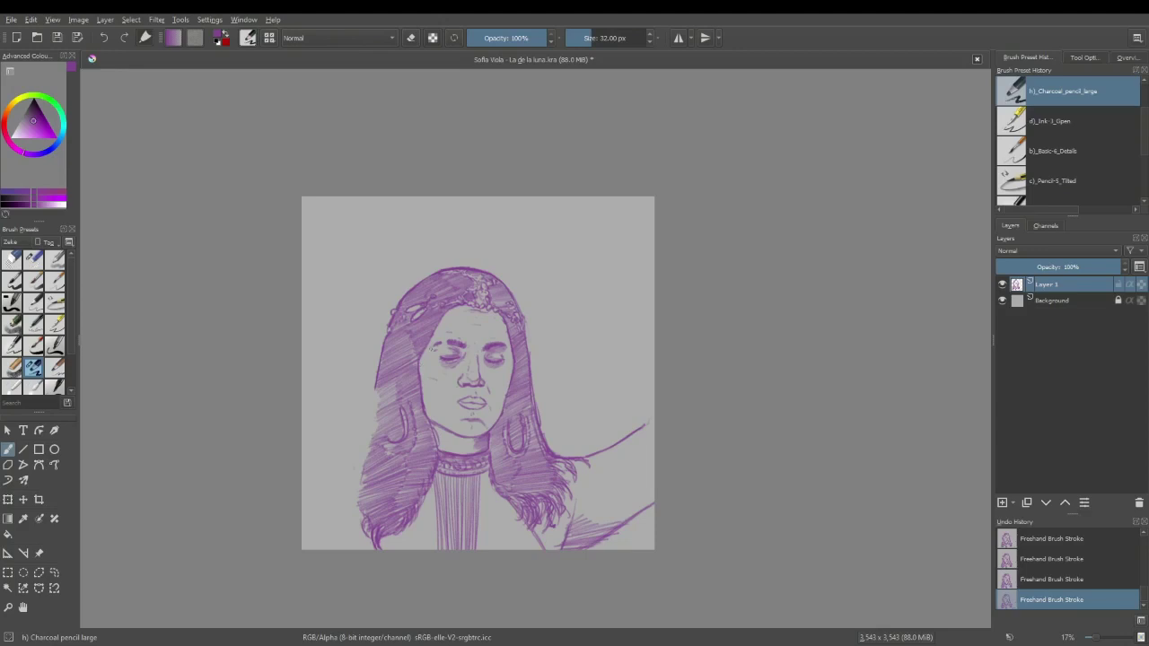
pyautogui.moveTo(426, 360)
pyautogui.mouseDown()
pyautogui.moveTo(436, 356)
pyautogui.moveTo(440, 373)
pyautogui.mouseUp()
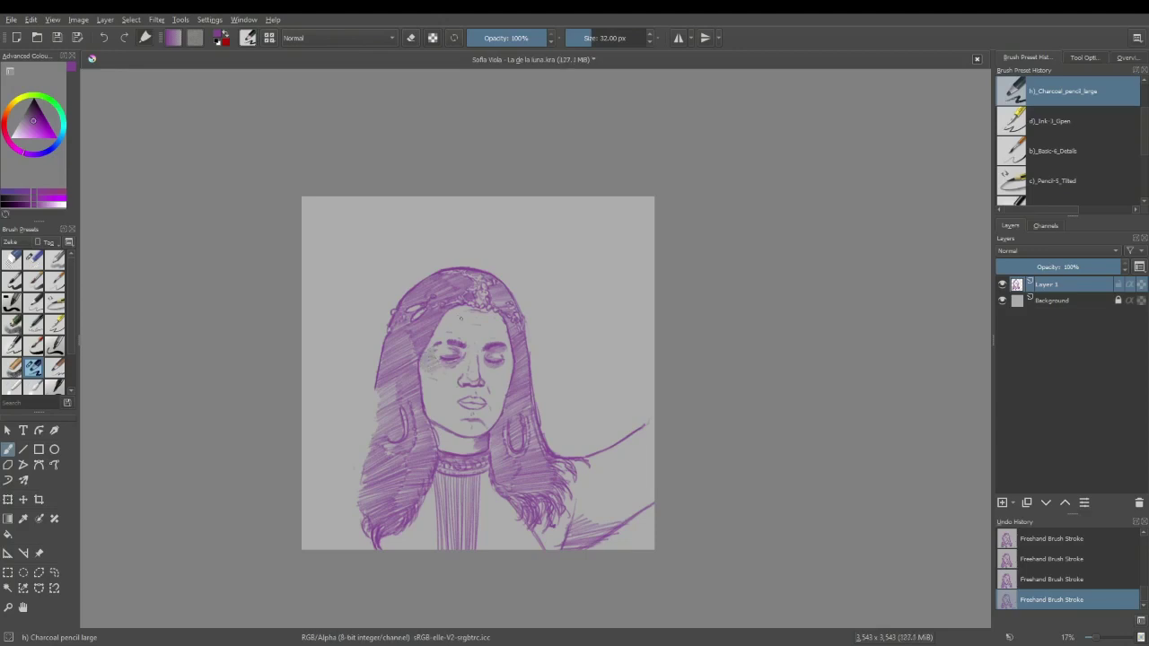
pyautogui.hotkey('ctrl', 'z')
pyautogui.hotkey('ctrl', 'z')
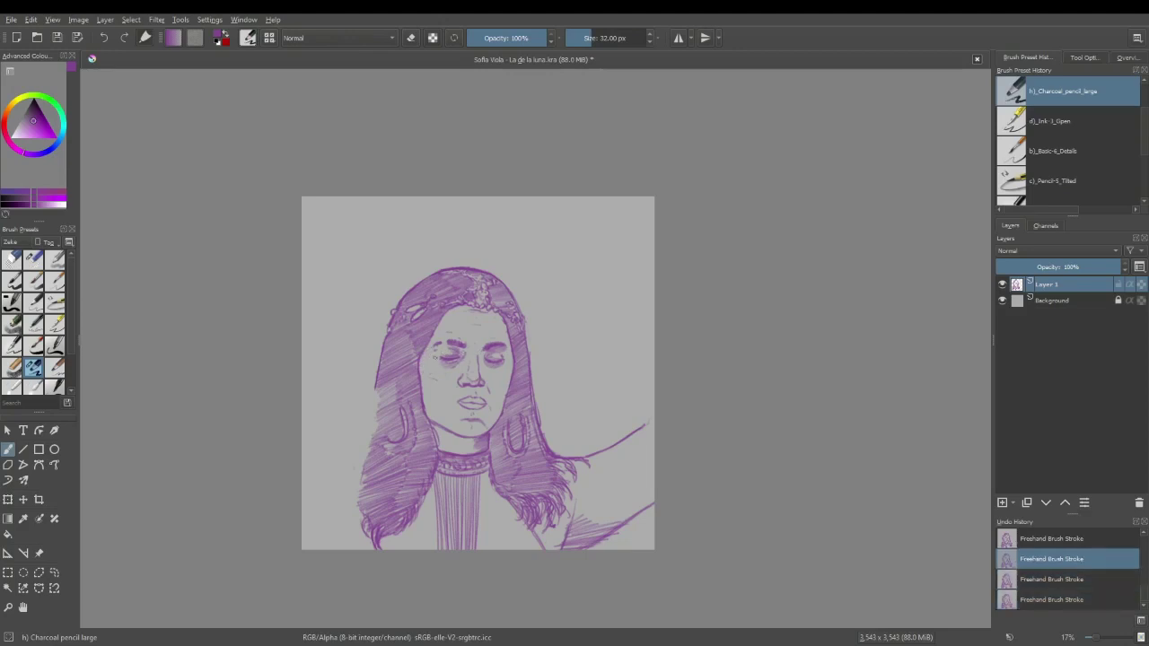
pyautogui.hotkey('ctrl', 'shift', 'z')
pyautogui.hotkey('ctrl', 'shift', 'z')
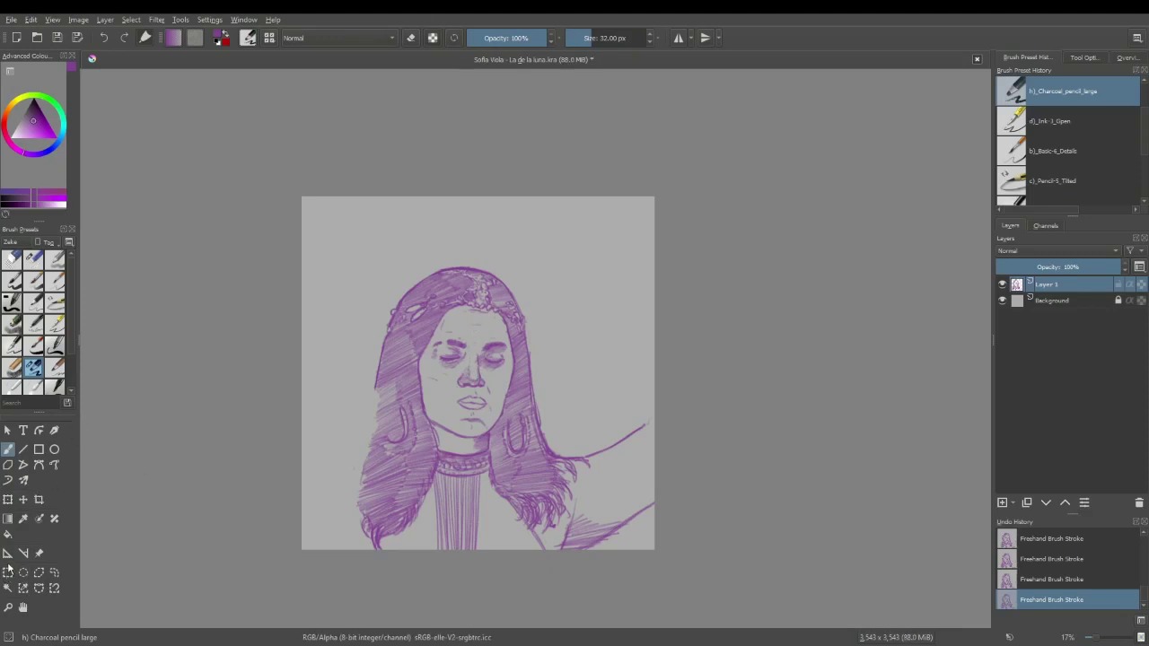
# Step: Enlarge the portrait slightly with the Transform tool and shift it up and to the right on the canvas
pyautogui.click(8, 499)
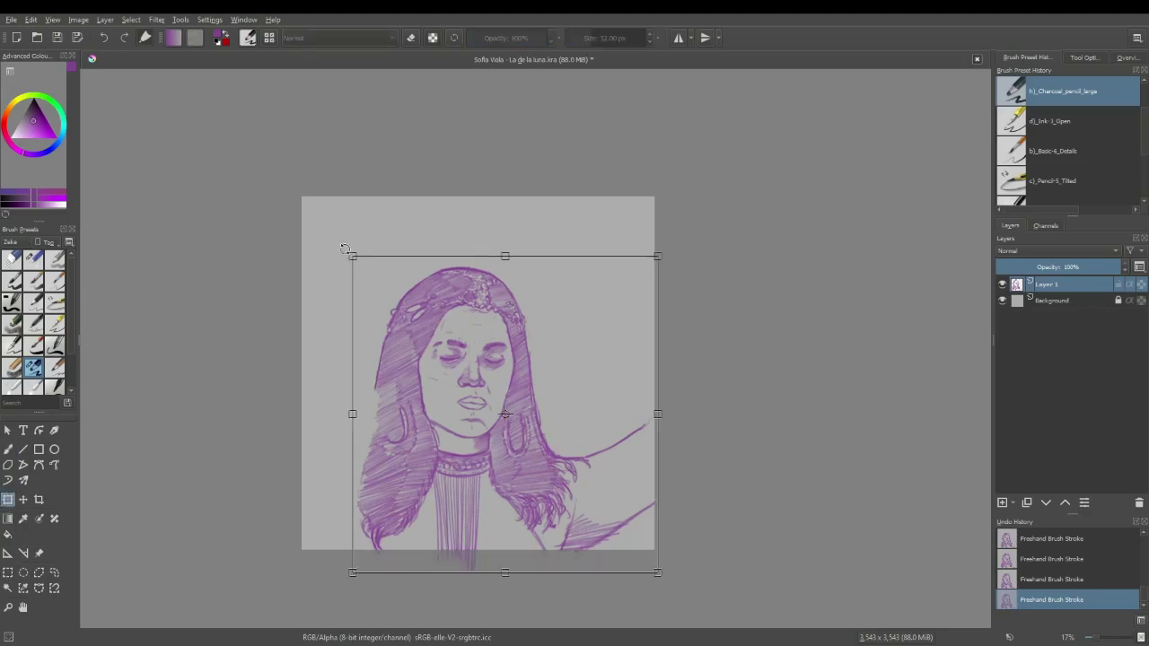
pyautogui.moveTo(351, 255)
pyautogui.mouseDown()
pyautogui.moveTo(330, 232)
pyautogui.moveTo(367, 258)
pyautogui.moveTo(399, 254)
pyautogui.mouseUp()
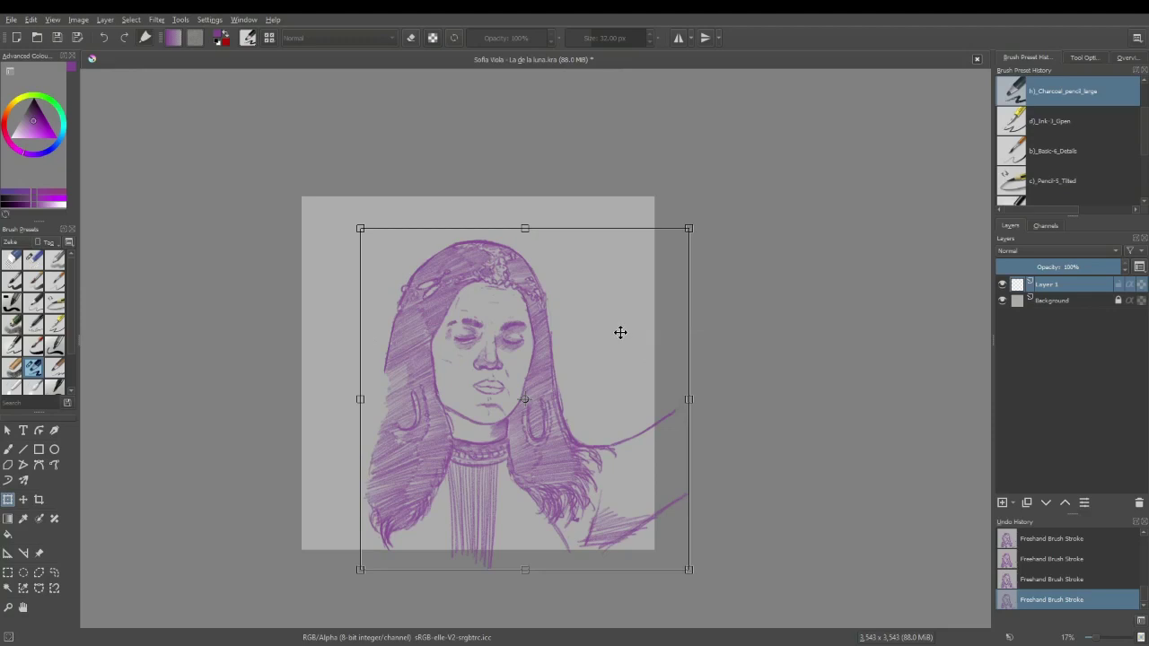
pyautogui.press('b')
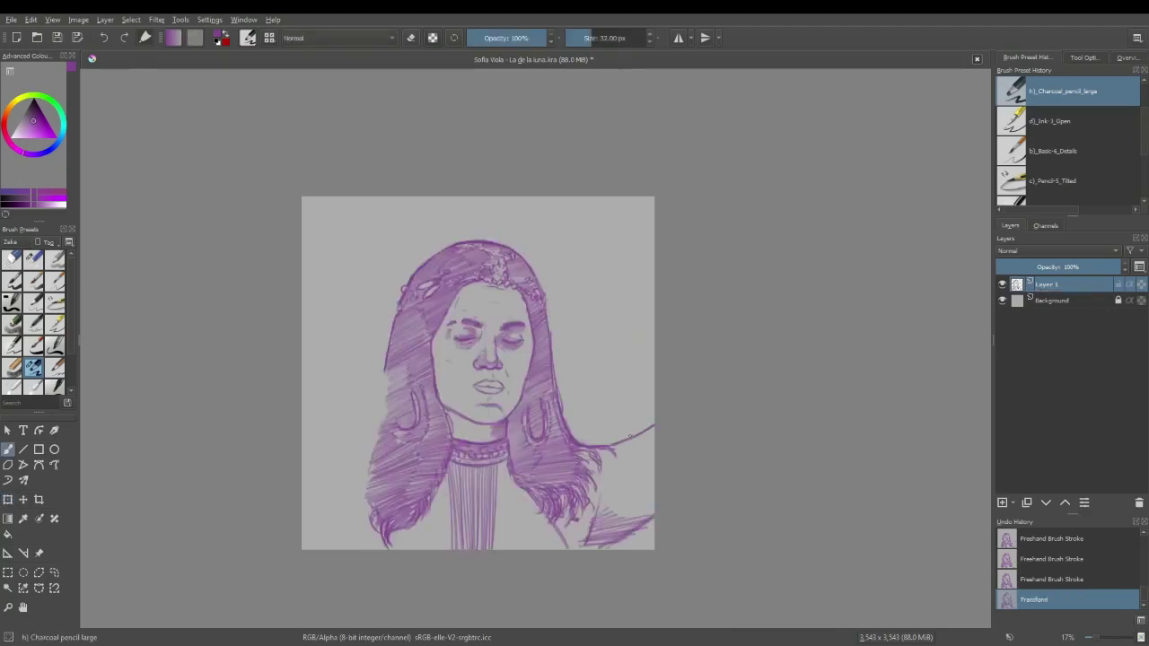
pyautogui.scroll(1, 639, 335)
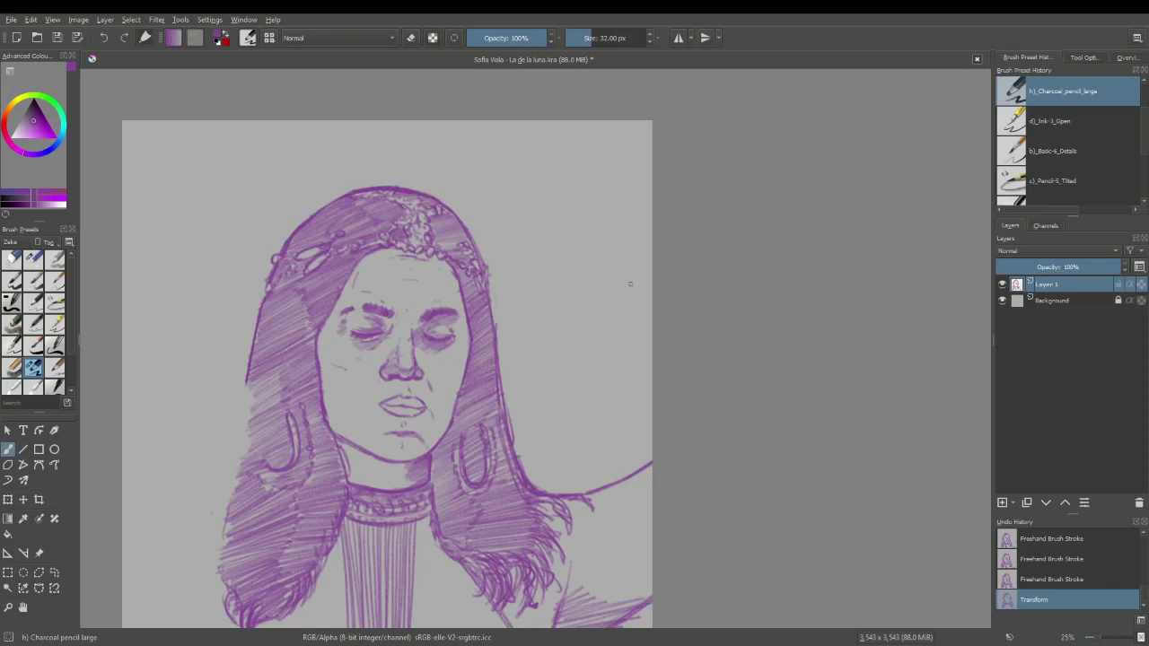
pyautogui.moveTo(652, 312); pyautogui.dragTo(584, 224)
pyautogui.click(583, 222)
pyautogui.hotkey('ctrl', 'z')
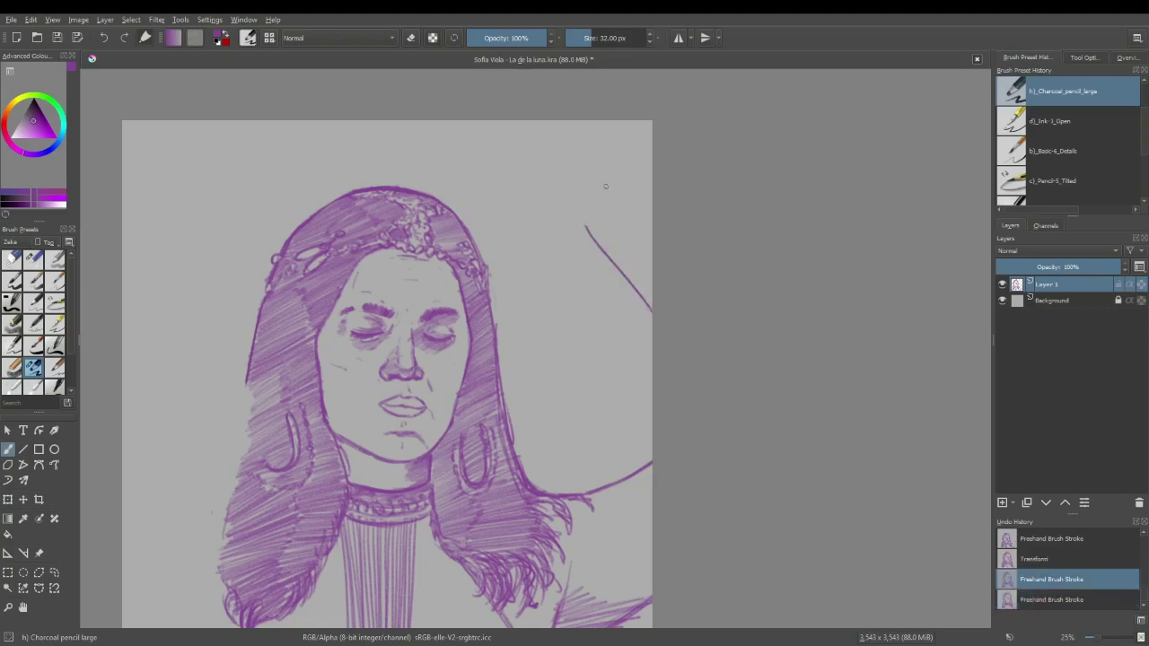
pyautogui.hotkey('ctrl', 'z')
pyautogui.hotkey('ctrl', 'z')
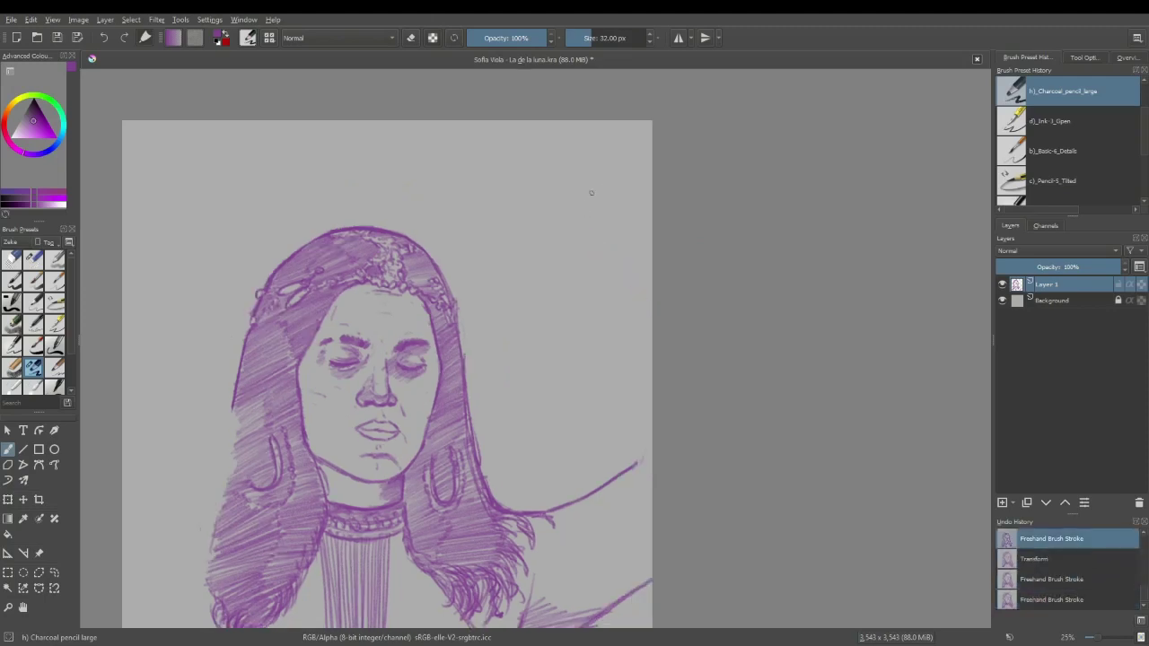
pyautogui.click(125, 40)
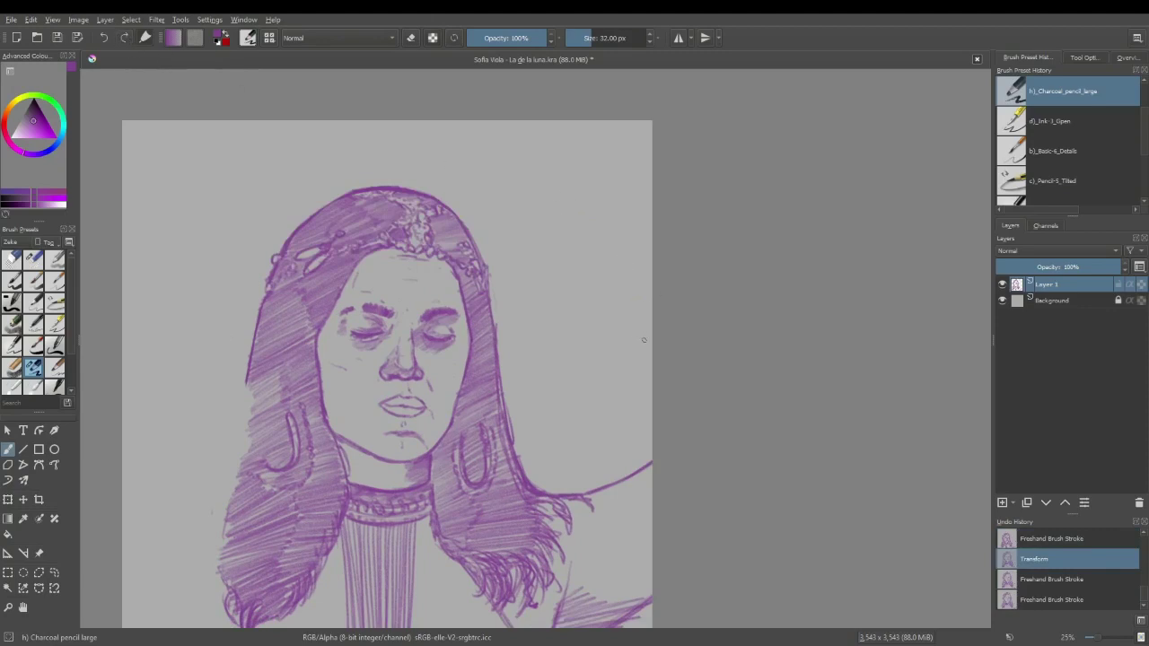
pyautogui.hotkey('ctrl', 'shift', 'z')
pyautogui.hotkey('ctrl', 'shift', 'z')
pyautogui.hotkey('ctrl', 'shift', 'z')
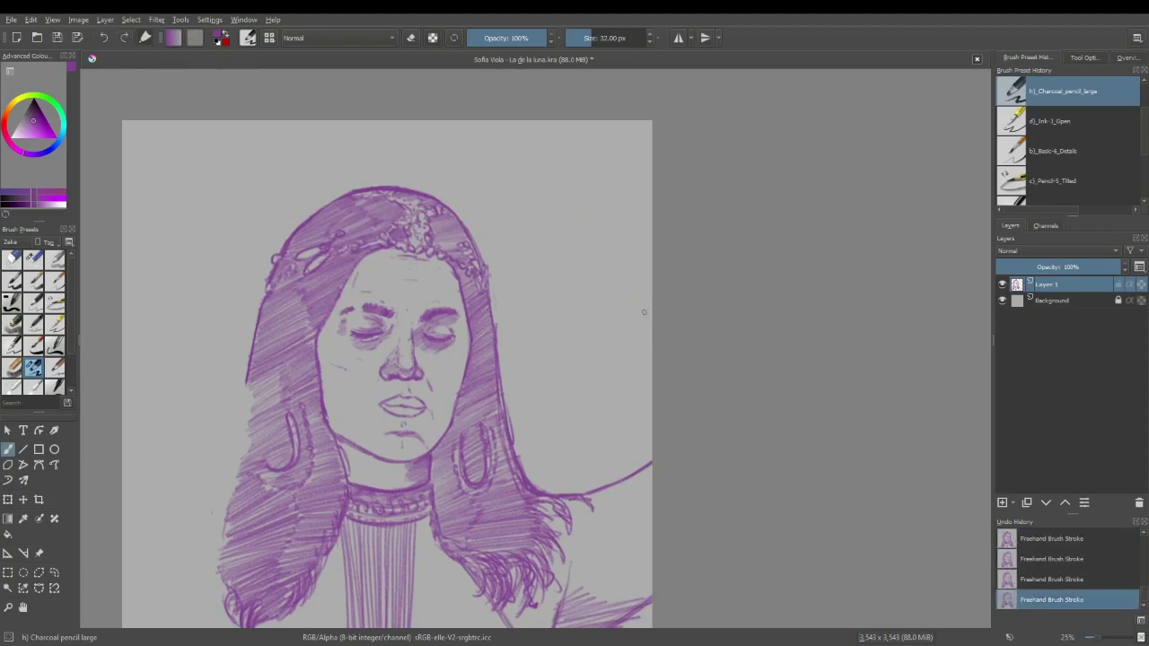
# Step: Draw the raised forearm's two contours in the canvas's upper-right area and add short crease lines at the wrist
pyautogui.moveTo(652, 318); pyautogui.dragTo(582, 217)
pyautogui.hotkey('ctrl', 'z')
pyautogui.hotkey('ctrl', 'z')
pyautogui.hotkey('ctrl', 'z')
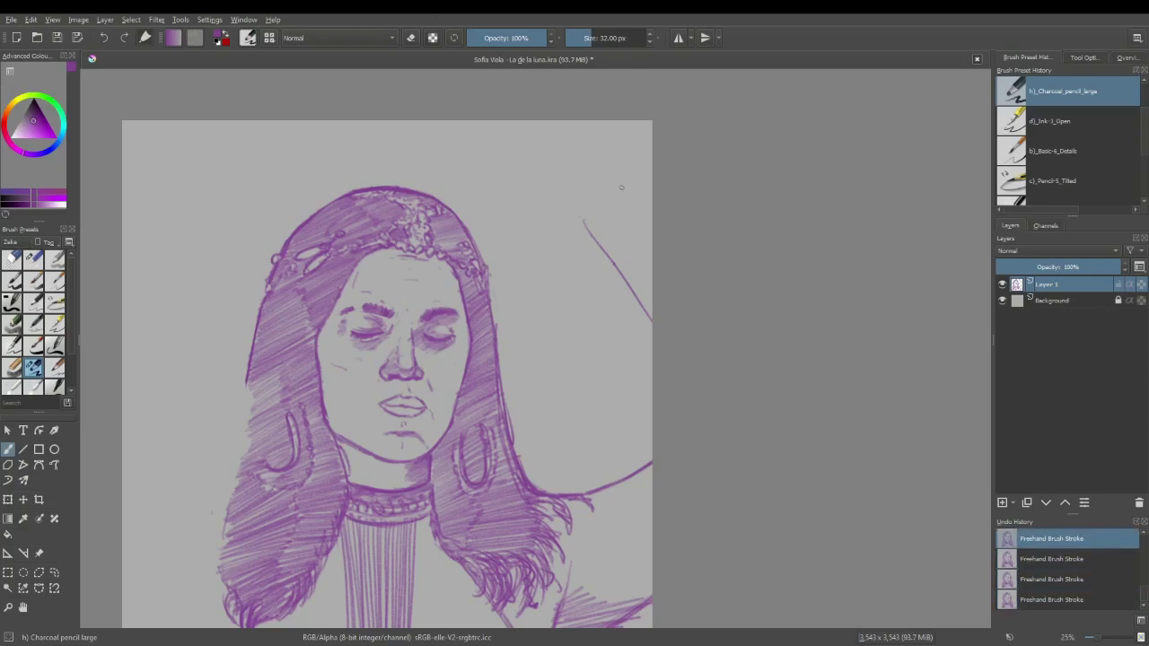
pyautogui.hotkey('ctrl', 'shift', 'z')
pyautogui.hotkey('ctrl', 'shift', 'z')
pyautogui.hotkey('ctrl', 'shift', 'z')
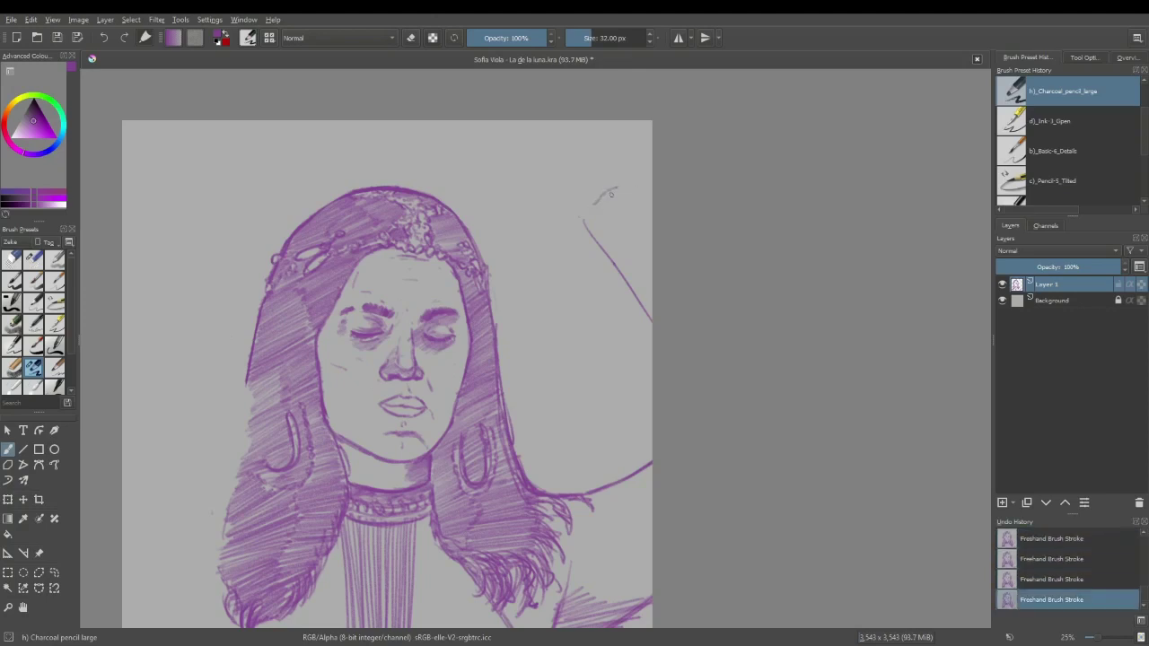
pyautogui.moveTo(619, 191)
pyautogui.mouseDown()
pyautogui.moveTo(600, 205)
pyautogui.moveTo(614, 199)
pyautogui.mouseUp()
pyautogui.press('e')
pyautogui.moveTo(629, 187)
pyautogui.mouseDown()
pyautogui.moveTo(653, 212)
pyautogui.moveTo(590, 123)
pyautogui.moveTo(614, 151)
pyautogui.mouseUp()
# Step: Outline the raised hand's heel and thumb toward the headdress, undoing and redrawing the uneven strokes
pyautogui.moveTo(580, 218); pyautogui.dragTo(542, 209)
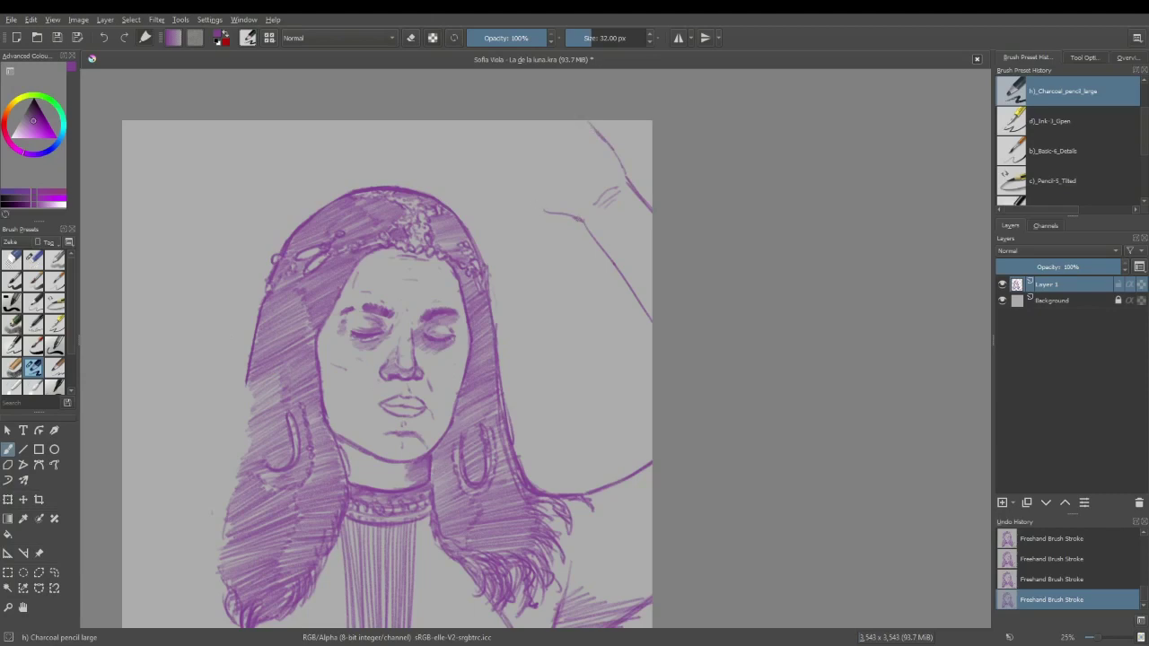
pyautogui.hotkey('ctrl', 'z')
pyautogui.hotkey('ctrl', 'z')
pyautogui.hotkey('ctrl', 'z')
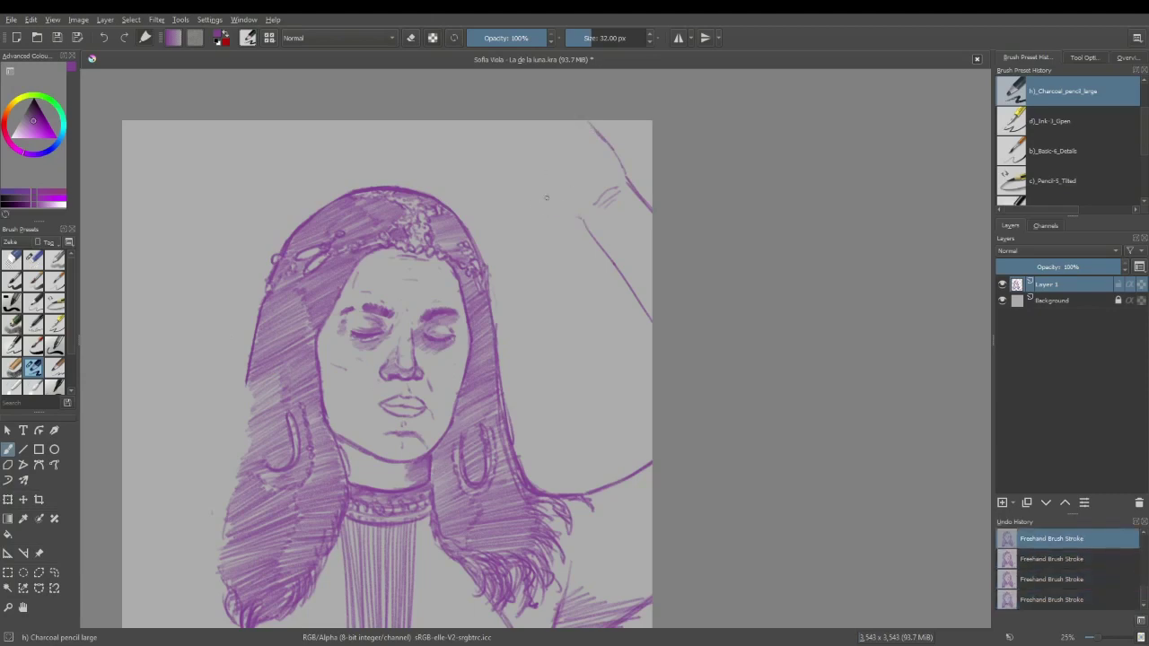
pyautogui.moveTo(580, 214)
pyautogui.mouseDown()
pyautogui.moveTo(532, 202)
pyautogui.moveTo(484, 165)
pyautogui.moveTo(515, 163)
pyautogui.moveTo(541, 181)
pyautogui.mouseUp()
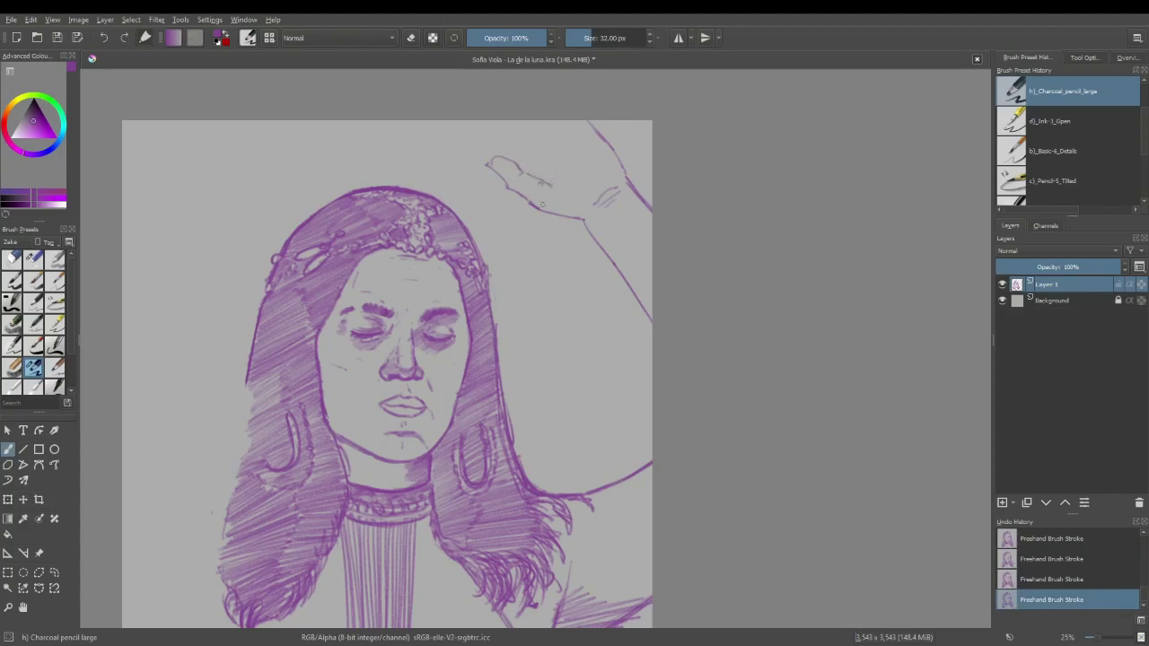
pyautogui.hotkey('ctrl', 'z')
pyautogui.hotkey('ctrl', 'z')
pyautogui.hotkey('ctrl', 'z')
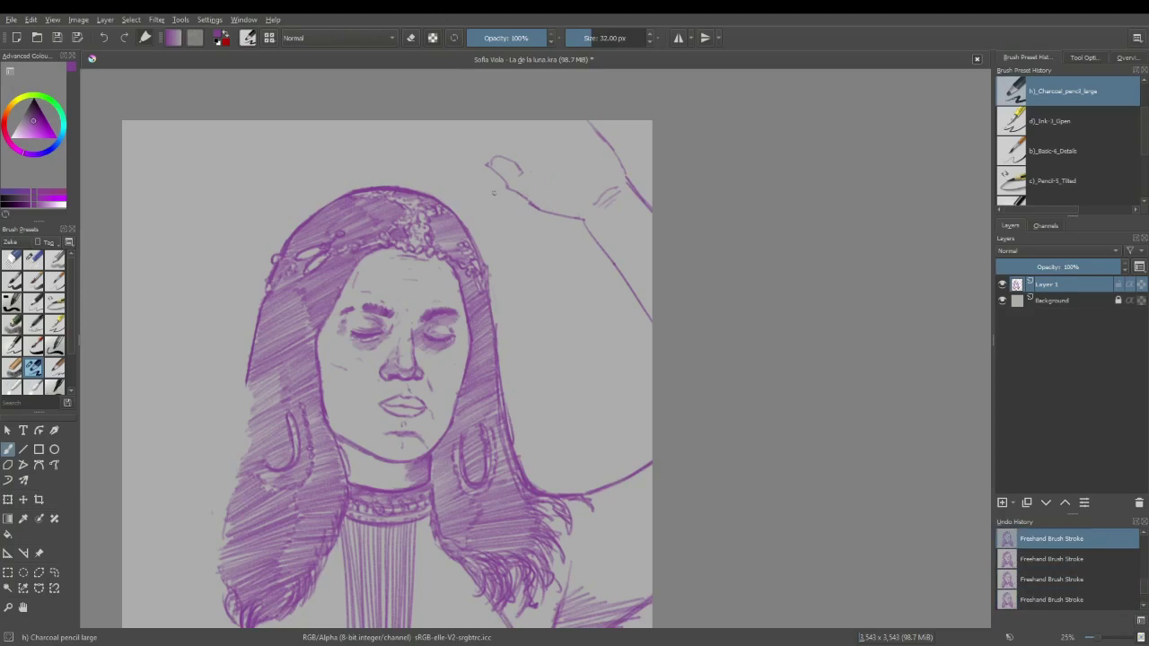
pyautogui.hotkey('ctrl', 'z')
pyautogui.moveTo(500, 177); pyautogui.dragTo(507, 186)
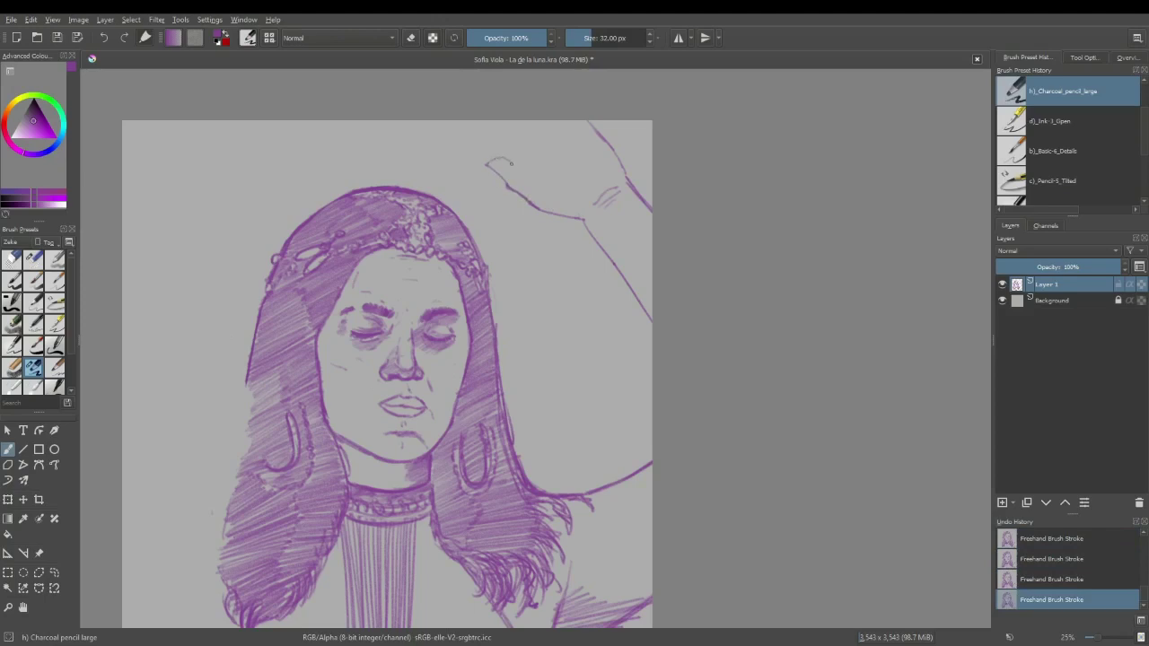
# Step: Draw the thumb's inner edge, the fingers reaching the canvas's upper edge and the outer side of the raised hand
pyautogui.moveTo(516, 173); pyautogui.dragTo(539, 182)
pyautogui.click(410, 38)
pyautogui.click(410, 38)
pyautogui.moveTo(538, 175)
pyautogui.mouseDown()
pyautogui.moveTo(487, 127)
pyautogui.moveTo(491, 114)
pyautogui.moveTo(548, 148)
pyautogui.mouseUp()
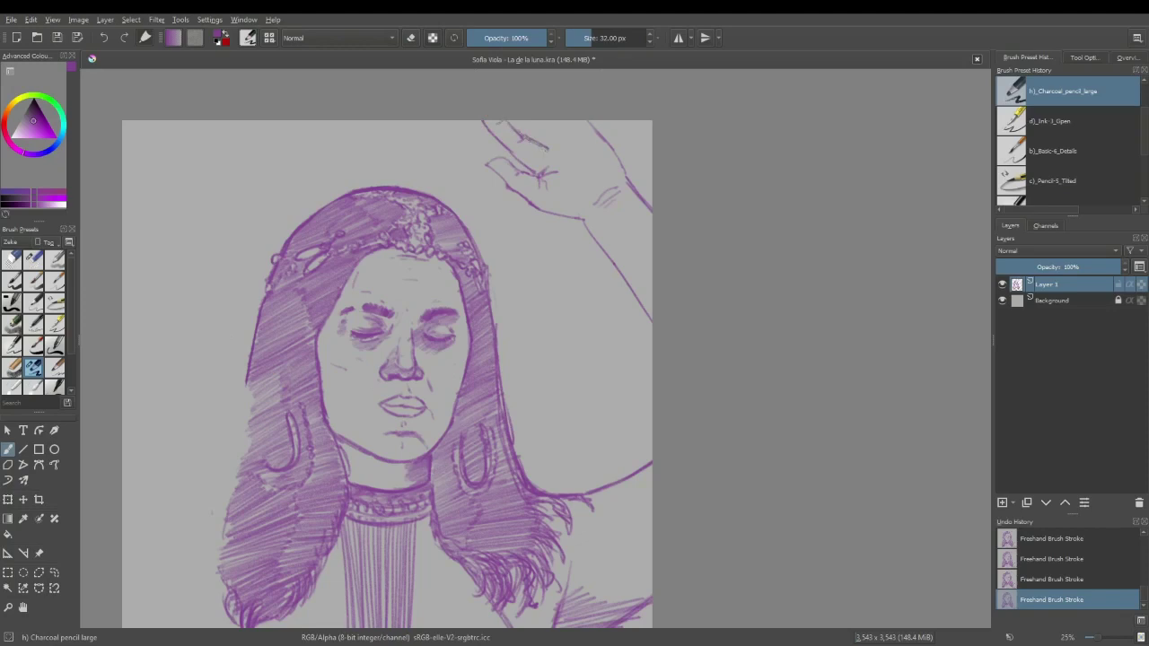
pyautogui.moveTo(564, 145)
pyautogui.mouseDown()
pyautogui.moveTo(578, 152)
pyautogui.moveTo(560, 147)
pyautogui.moveTo(542, 166)
pyautogui.moveTo(560, 150)
pyautogui.moveTo(518, 137)
pyautogui.moveTo(606, 132)
pyautogui.moveTo(631, 187)
pyautogui.mouseUp()
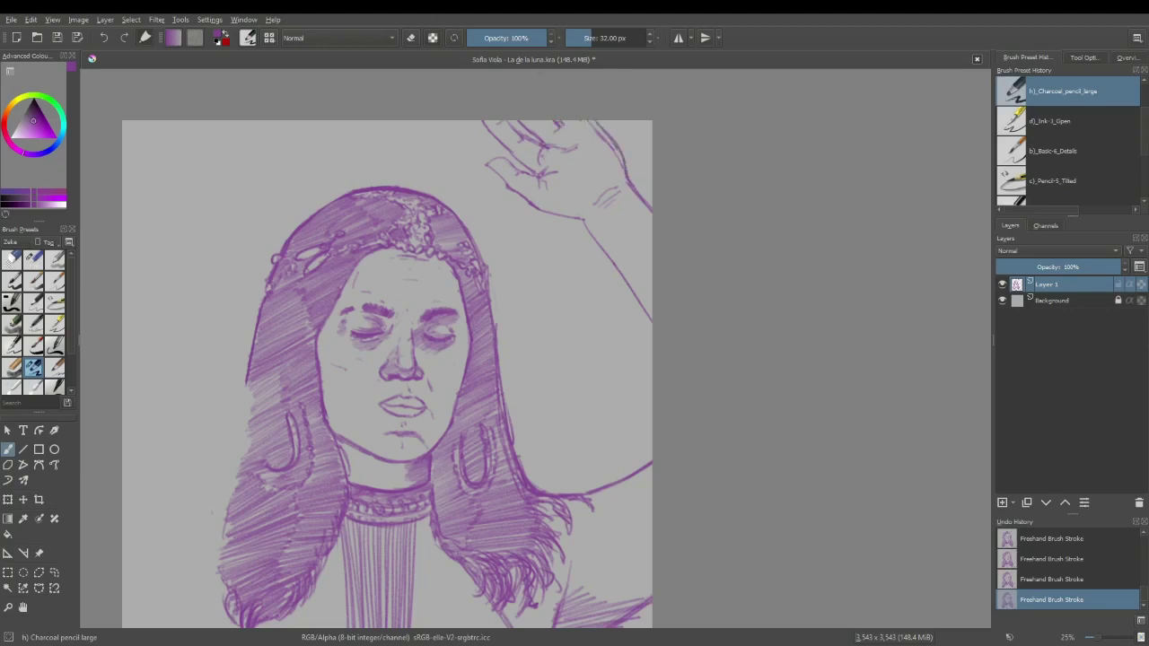
# Step: Erase the raised hand's rough outer wrist contour and redraw it as a cleaner line to the canvas's right edge
pyautogui.press('e')
pyautogui.moveTo(586, 125)
pyautogui.mouseDown()
pyautogui.moveTo(623, 183)
pyautogui.moveTo(651, 212)
pyautogui.mouseUp()
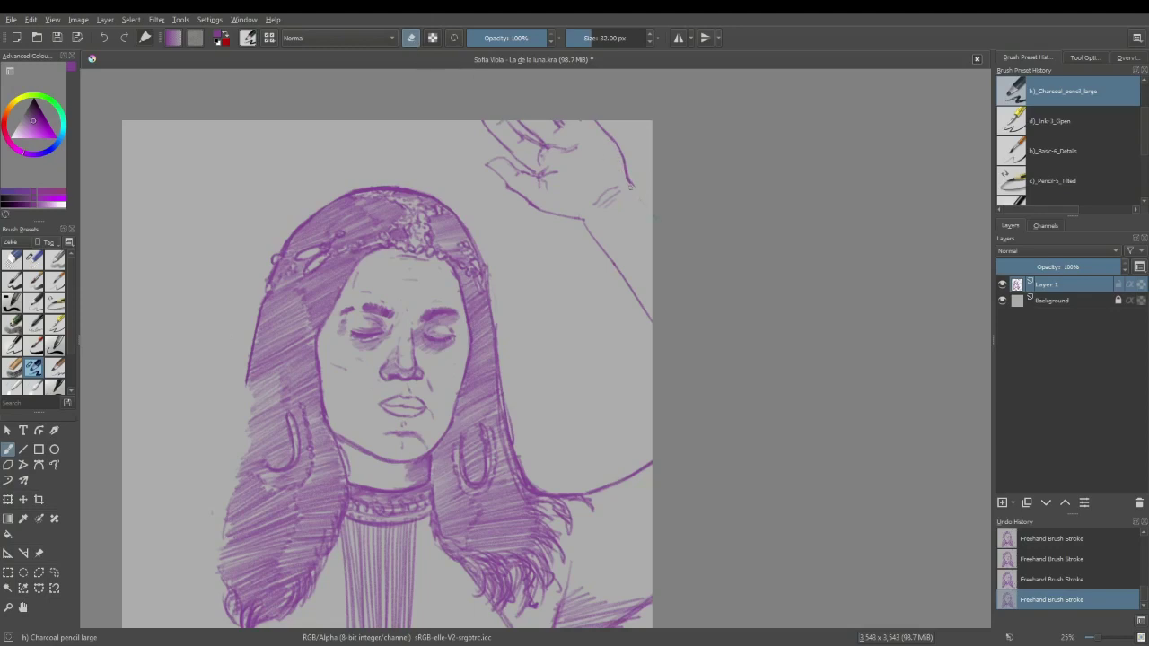
pyautogui.click(410, 38)
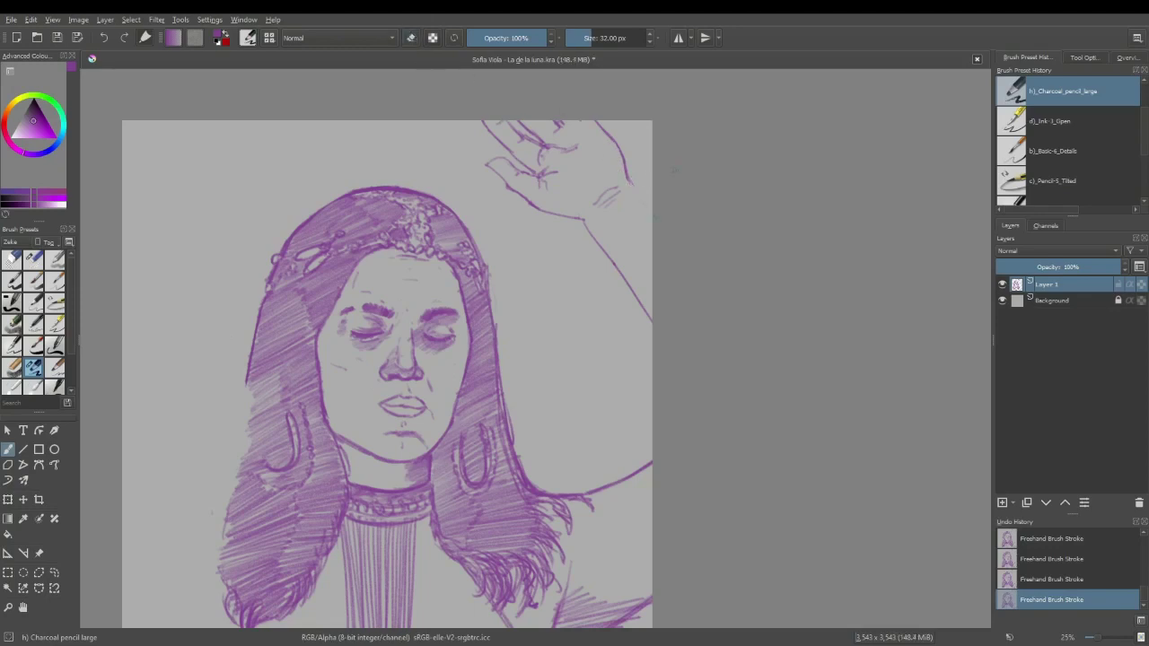
pyautogui.moveTo(628, 180); pyautogui.dragTo(653, 205)
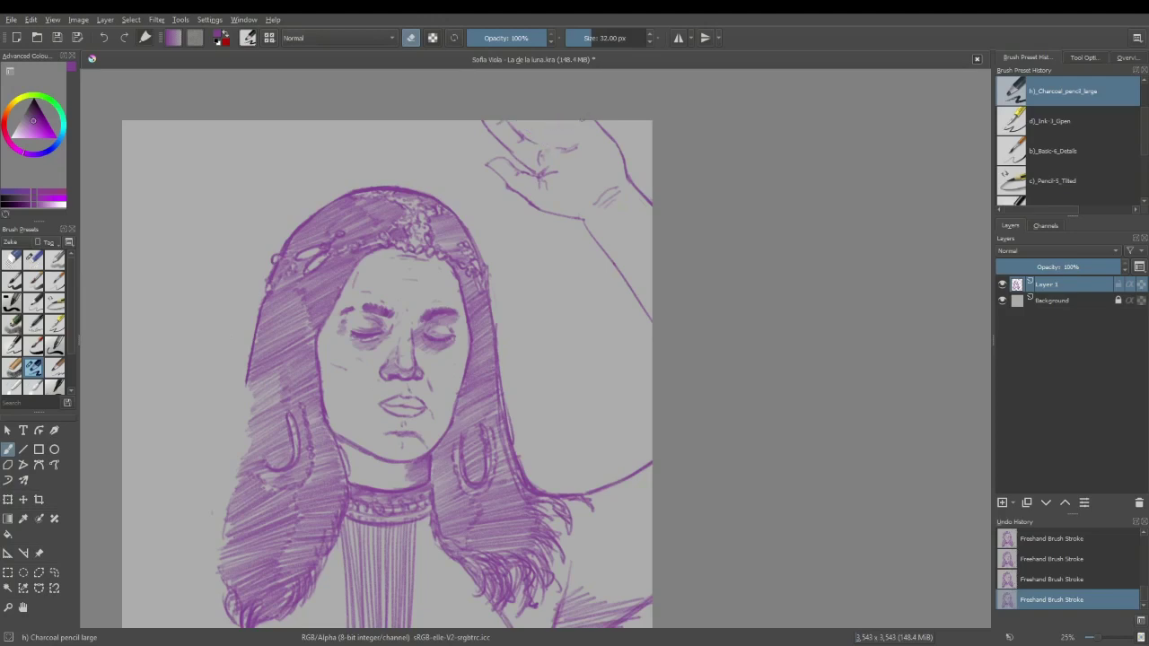
# Step: Refine the raised hand's finger lines, add palm creases and shade a small dark patch on the forearm at the canvas's right edge
pyautogui.click(411, 38)
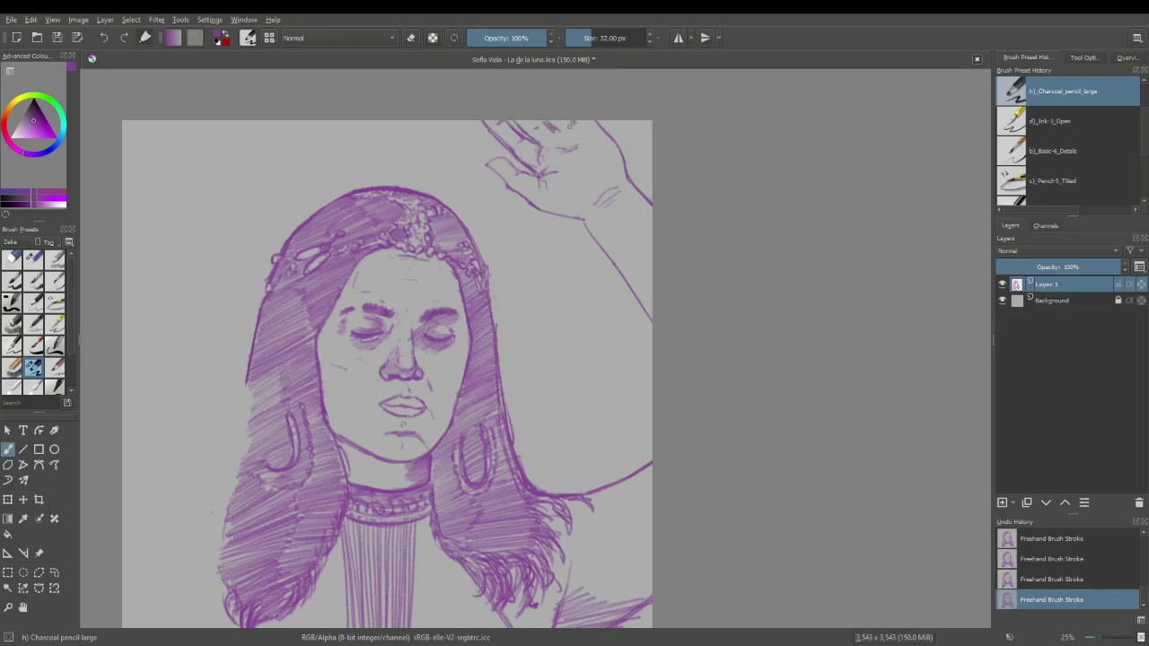
pyautogui.press('e')
pyautogui.click(410, 37)
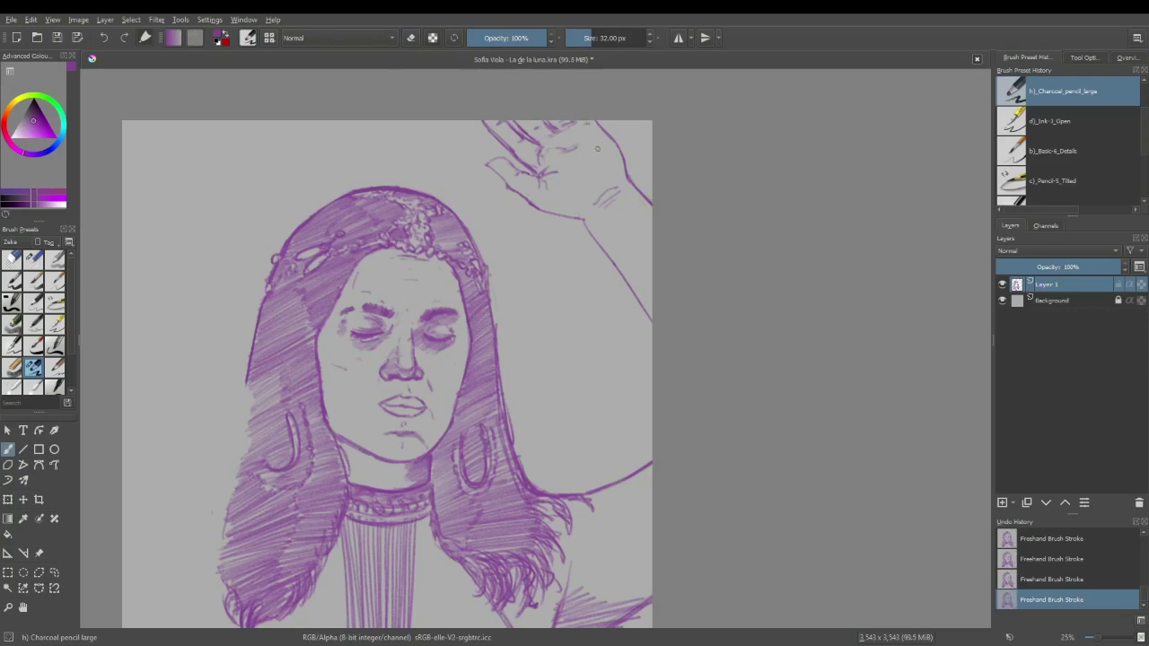
pyautogui.moveTo(595, 150)
pyautogui.mouseDown()
pyautogui.moveTo(557, 161)
pyautogui.moveTo(575, 163)
pyautogui.moveTo(593, 184)
pyautogui.mouseUp()
pyautogui.moveTo(639, 271)
pyautogui.mouseDown()
pyautogui.moveTo(648, 291)
pyautogui.moveTo(648, 273)
pyautogui.moveTo(636, 284)
pyautogui.moveTo(647, 288)
pyautogui.mouseUp()
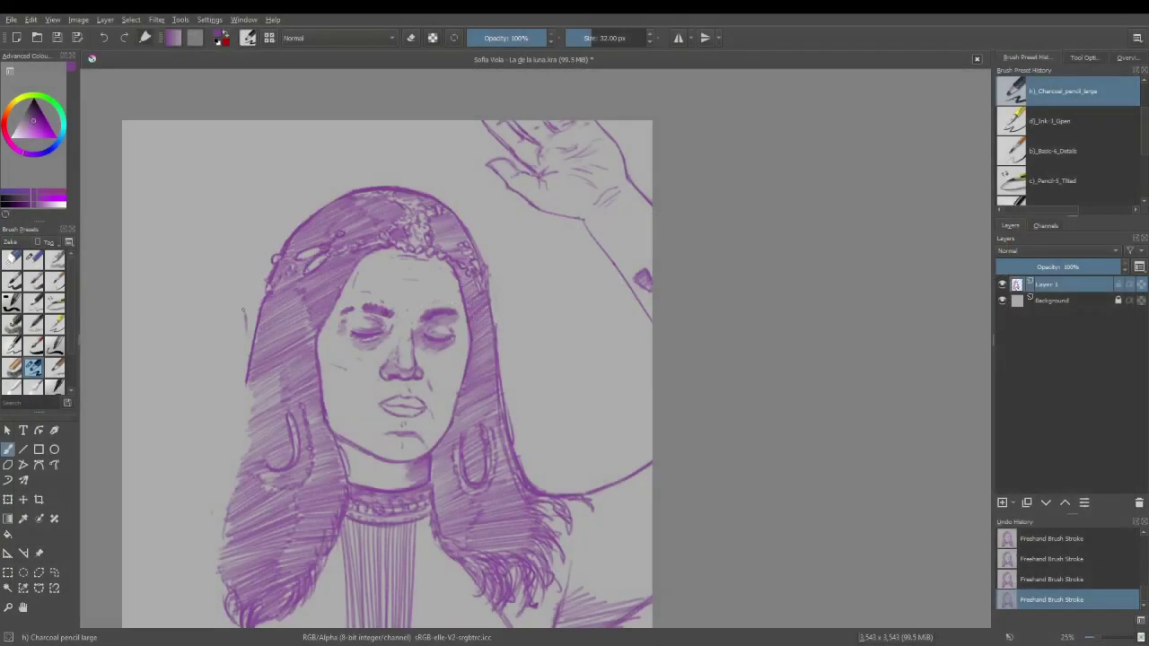
pyautogui.moveTo(244, 317)
pyautogui.mouseDown()
pyautogui.moveTo(253, 407)
pyautogui.moveTo(223, 507)
pyautogui.moveTo(220, 571)
pyautogui.mouseUp()
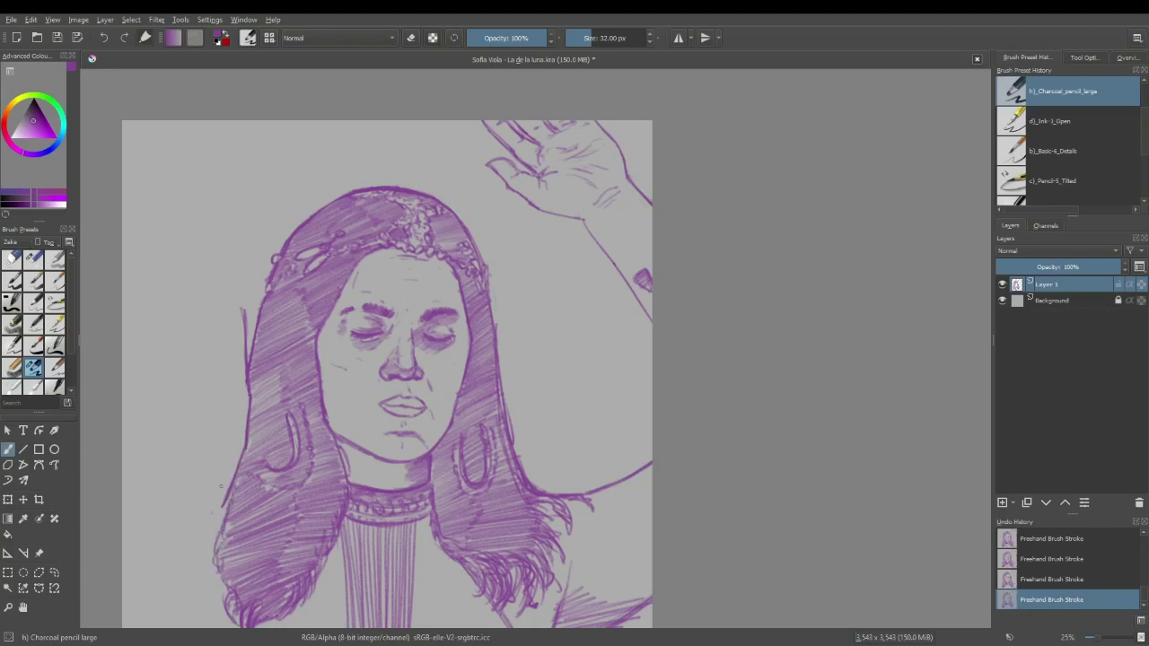
pyautogui.hotkey('ctrl', 'z')
pyautogui.hotkey('ctrl', 'z')
pyautogui.hotkey('ctrl', 'z')
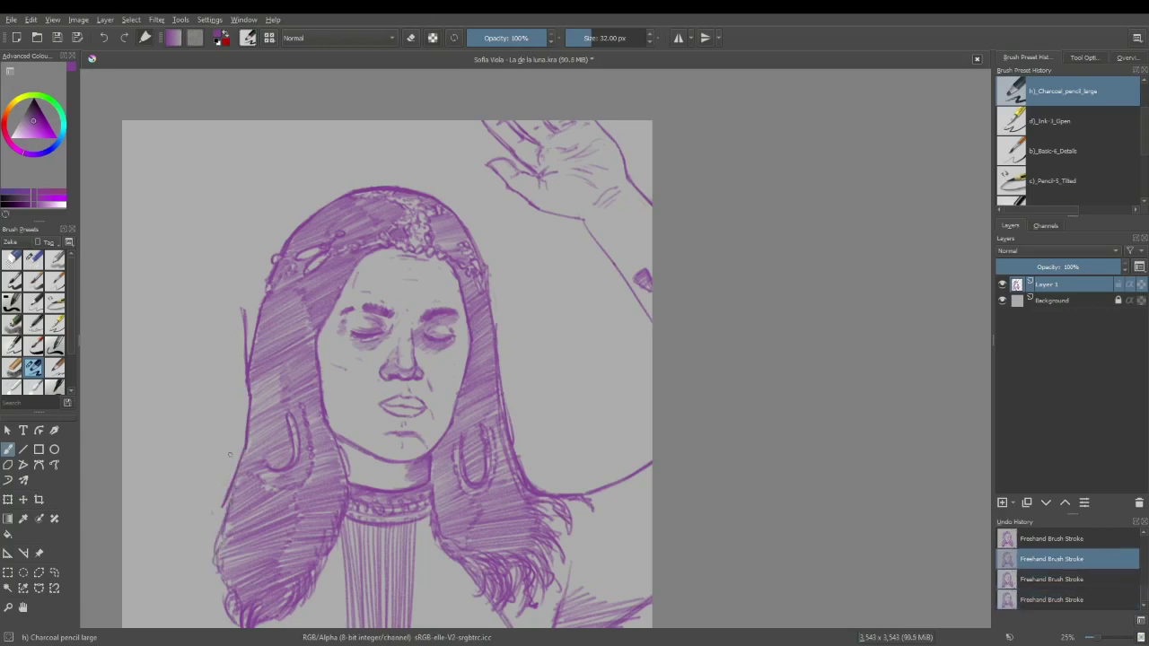
pyautogui.hotkey('ctrl', 'z')
pyautogui.hotkey('ctrl', 'z')
pyautogui.hotkey('ctrl', 'z')
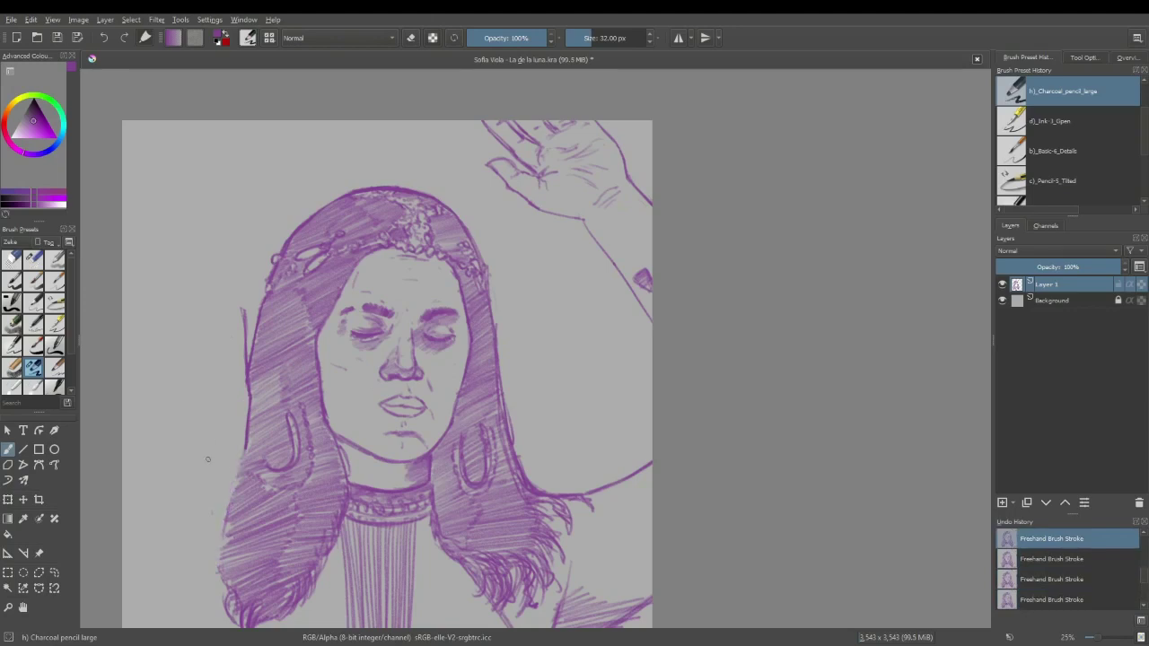
pyautogui.hotkey('ctrl', 'z')
pyautogui.hotkey('ctrl', 'z')
pyautogui.hotkey('ctrl', 'z')
# Step: Add a new layer above the portrait and sketch the second hand's thumb and wrist edge beside the canvas's left edge
pyautogui.press('Insert')
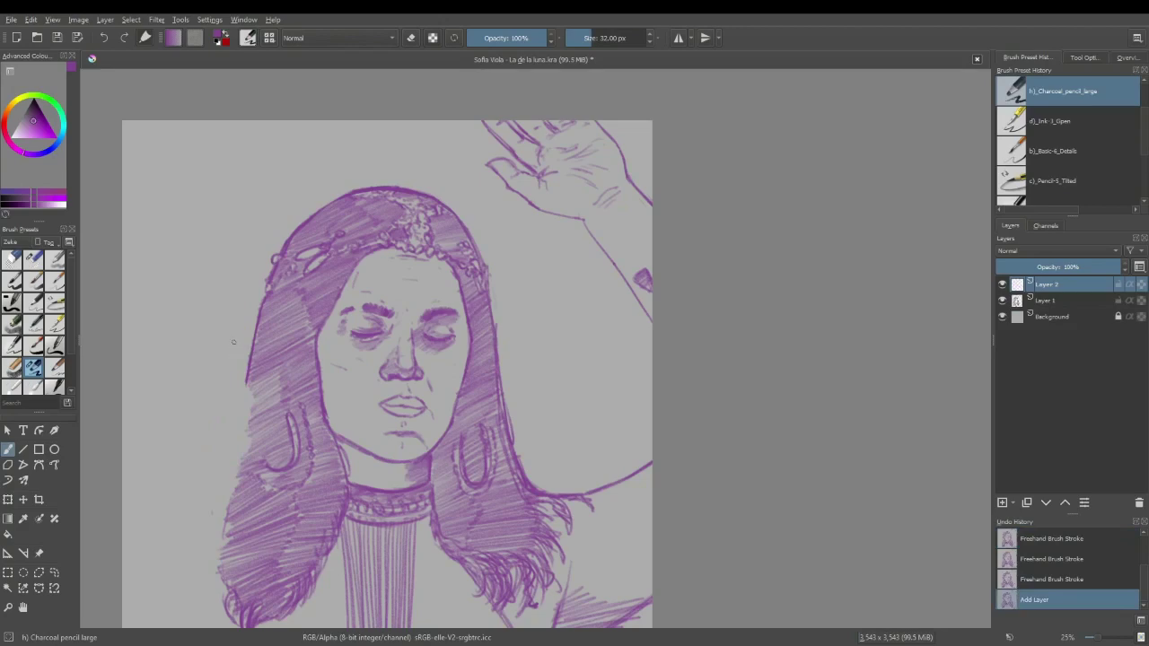
pyautogui.moveTo(232, 330); pyautogui.dragTo(249, 361)
pyautogui.hotkey('ctrl', '+')
pyautogui.hotkey('ctrl', '+')
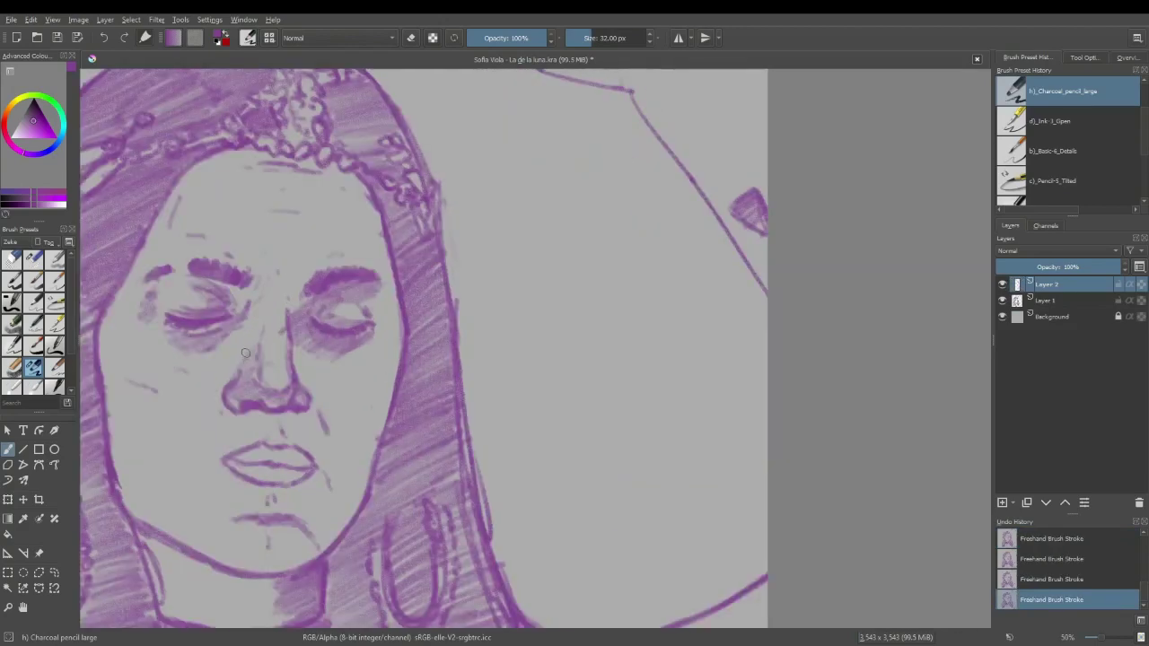
pyautogui.scroll(-3, 244, 345)
pyautogui.moveTo(123, 350)
pyautogui.mouseDown()
pyautogui.moveTo(607, 289)
pyautogui.moveTo(535, 254)
pyautogui.mouseUp()
pyautogui.scroll(2, 608, 292)
pyautogui.hotkey('ctrl', 'z')
pyautogui.hotkey('ctrl', 'z')
pyautogui.hotkey('ctrl', 'z')
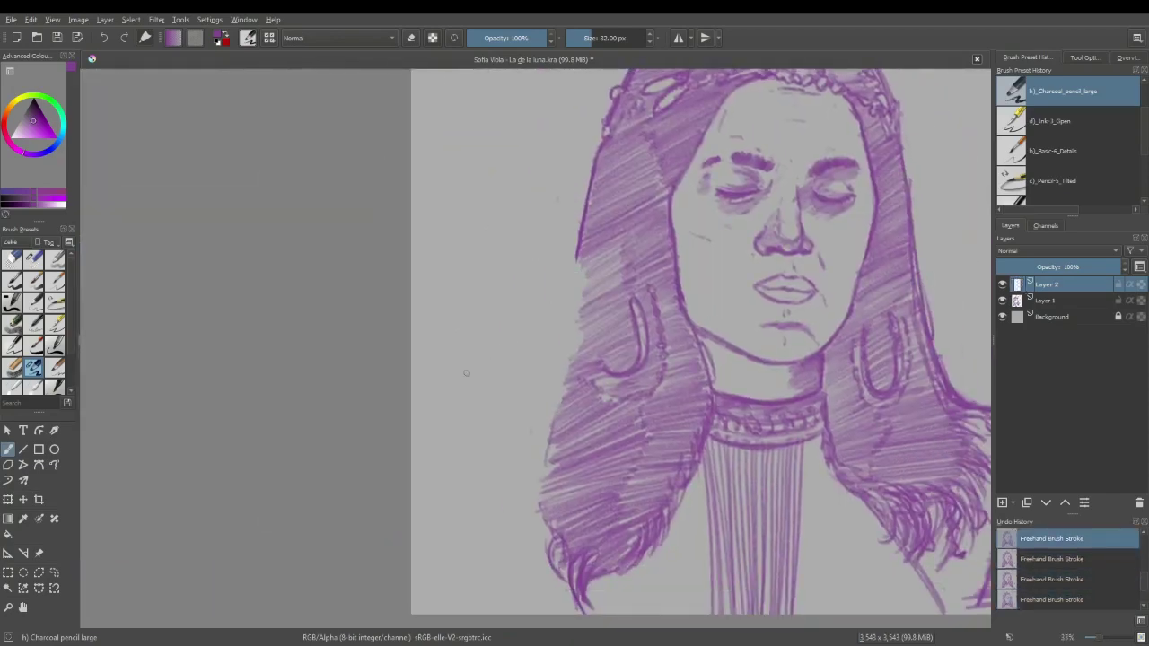
pyautogui.hotkey('ctrl', 'shift', 'z')
pyautogui.hotkey('ctrl', 'shift', 'z')
pyautogui.hotkey('ctrl', 'shift', 'z')
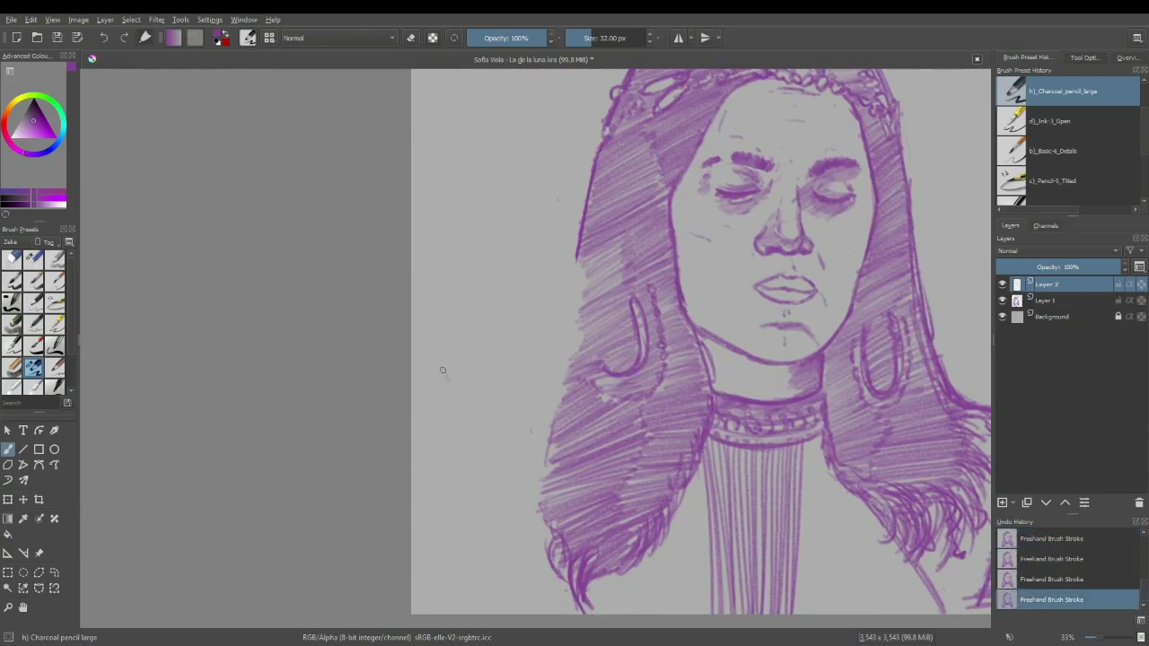
pyautogui.moveTo(452, 384)
pyautogui.mouseDown()
pyautogui.moveTo(426, 337)
pyautogui.moveTo(412, 251)
pyautogui.moveTo(423, 263)
pyautogui.moveTo(415, 248)
pyautogui.moveTo(432, 251)
pyautogui.moveTo(453, 272)
pyautogui.mouseUp()
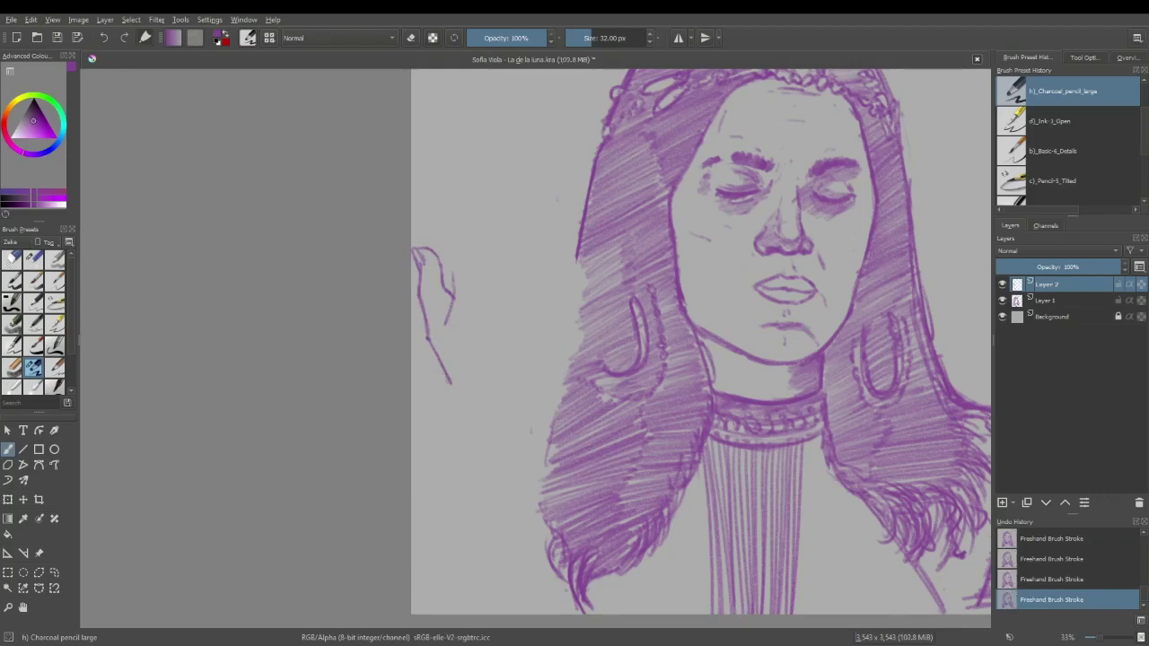
# Step: Draw the second arm's contours from the wrist to the canvas's left edge and from the hair down to its bottom edge
pyautogui.moveTo(451, 384)
pyautogui.mouseDown()
pyautogui.moveTo(399, 544)
pyautogui.moveTo(435, 519)
pyautogui.mouseUp()
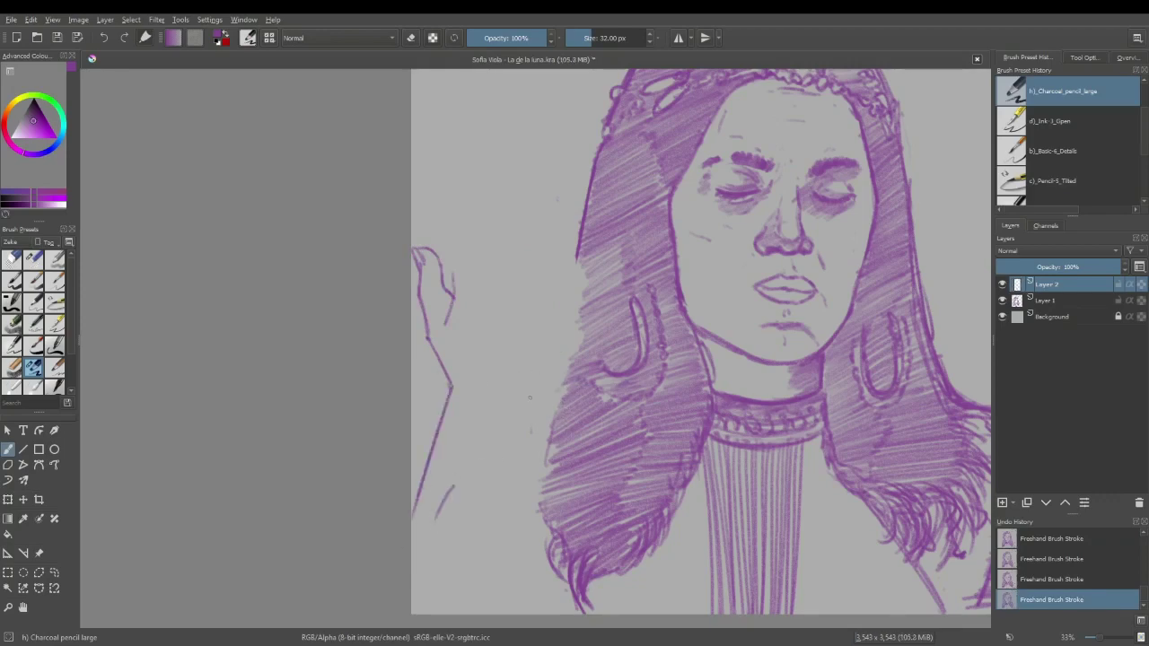
pyautogui.moveTo(518, 401)
pyautogui.mouseDown()
pyautogui.moveTo(563, 368)
pyautogui.moveTo(529, 420)
pyautogui.moveTo(541, 398)
pyautogui.moveTo(510, 520)
pyautogui.moveTo(515, 485)
pyautogui.moveTo(499, 614)
pyautogui.mouseUp()
pyautogui.moveTo(507, 529); pyautogui.dragTo(491, 615)
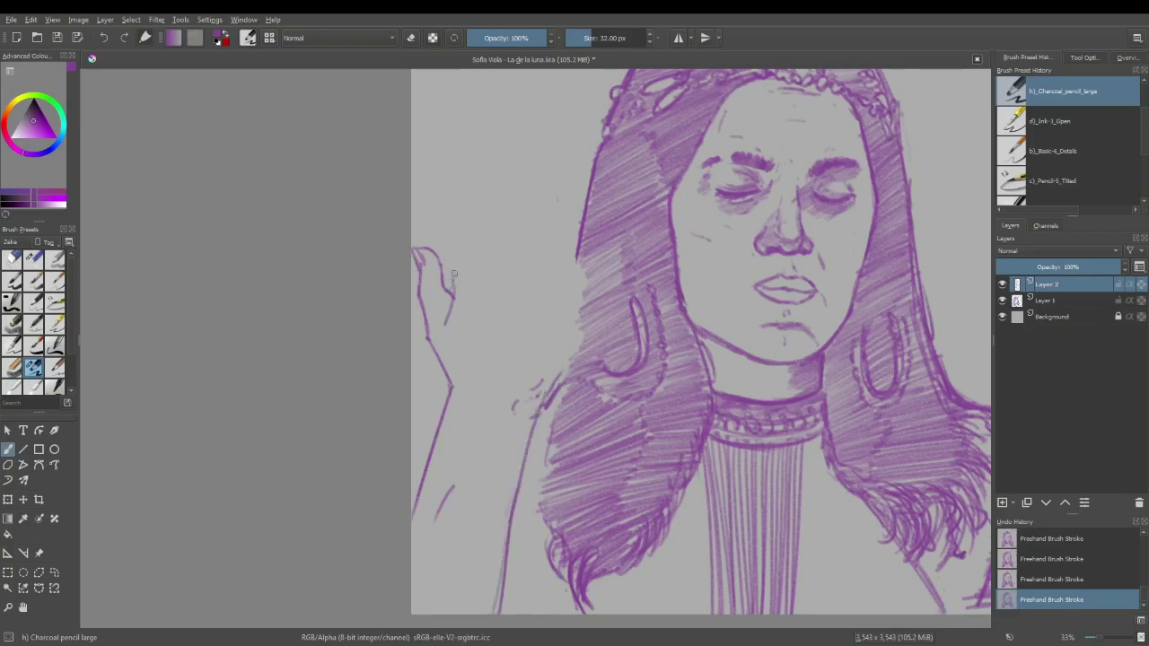
# Step: Draw the index finger's outer edge on the second hand, running upward from the base of the thumb
pyautogui.moveTo(448, 311); pyautogui.dragTo(462, 237)
pyautogui.moveTo(454, 275); pyautogui.dragTo(485, 172)
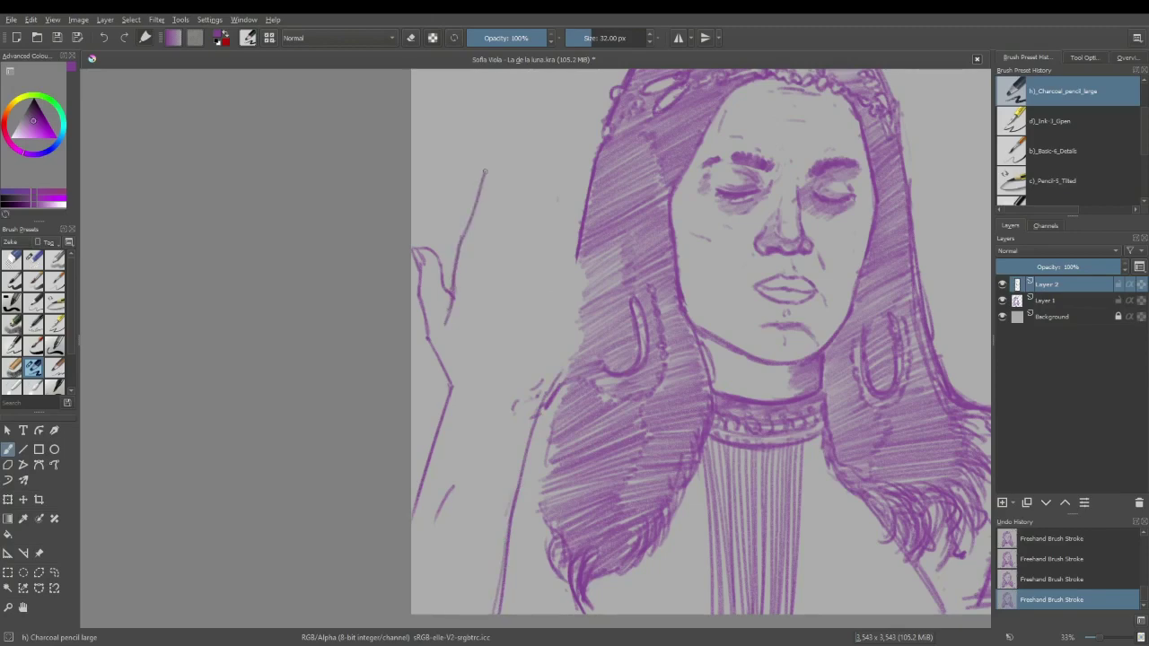
pyautogui.moveTo(463, 236)
pyautogui.mouseDown()
pyautogui.moveTo(483, 158)
pyautogui.moveTo(514, 155)
pyautogui.moveTo(548, 180)
pyautogui.mouseUp()
pyautogui.hotkey('ctrl', 'z')
pyautogui.hotkey('ctrl', 'z')
pyautogui.hotkey('ctrl', 'z')
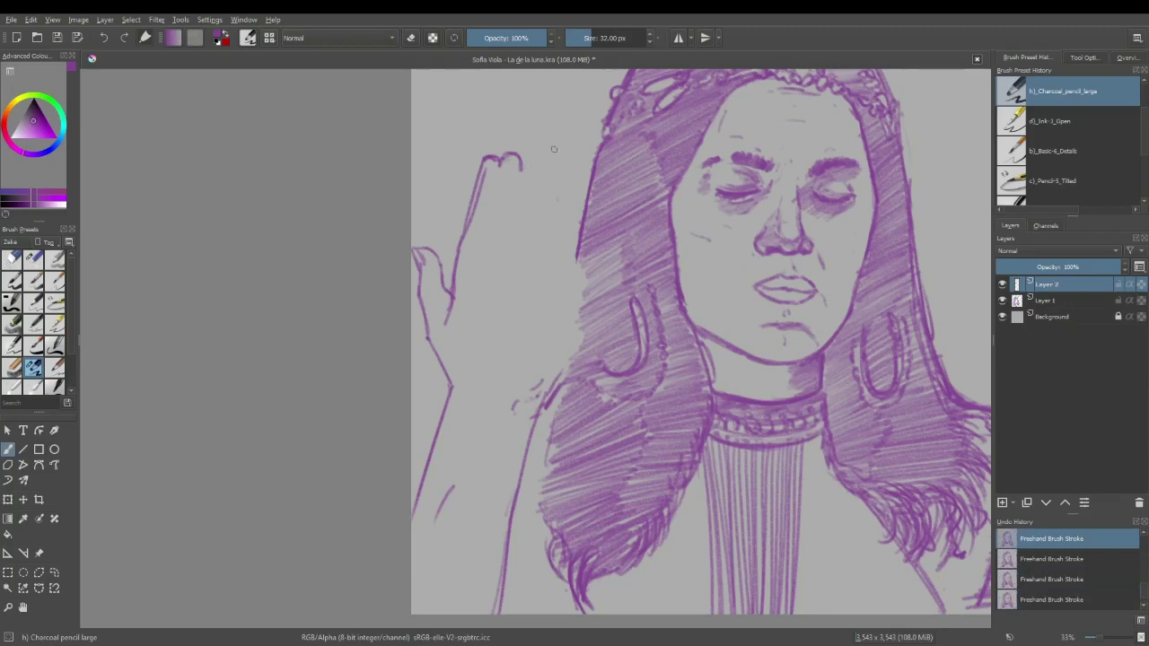
pyautogui.hotkey('ctrl', 'z')
# Step: Trim the index finger line's tip, then sketch rounded fingertips across the hand and the little finger's outer side down toward the wrist
pyautogui.click(412, 39)
pyautogui.moveTo(477, 195)
pyautogui.mouseDown()
pyautogui.moveTo(467, 226)
pyautogui.moveTo(492, 158)
pyautogui.moveTo(482, 171)
pyautogui.mouseUp()
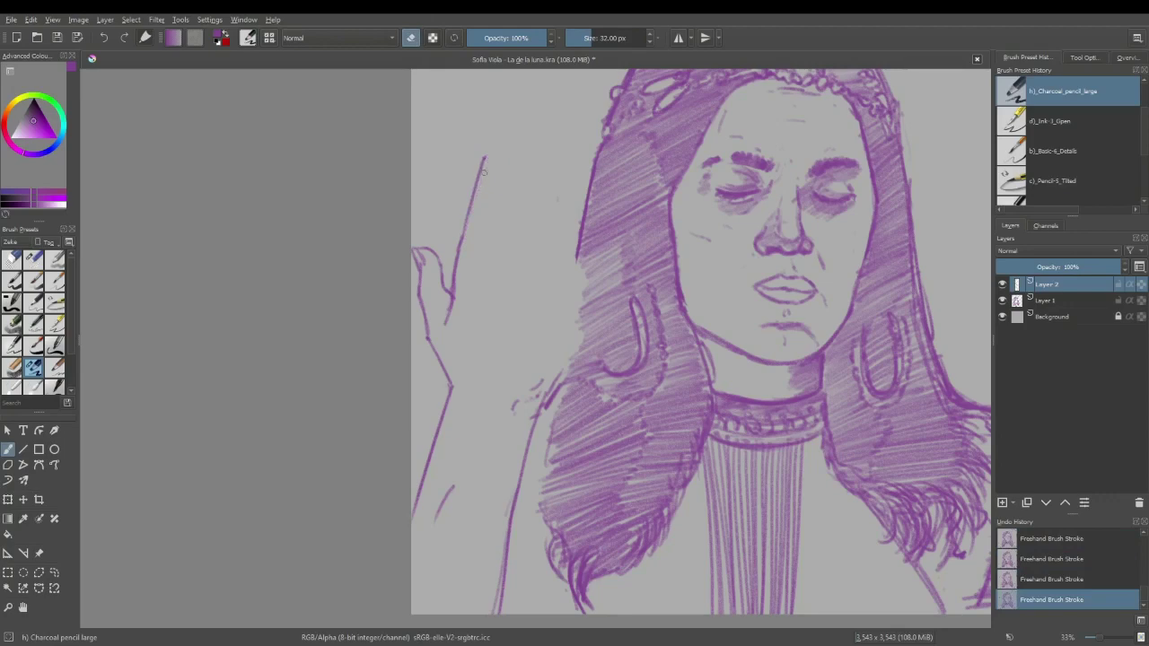
pyautogui.press('e')
pyautogui.moveTo(484, 160)
pyautogui.mouseDown()
pyautogui.moveTo(517, 146)
pyautogui.moveTo(541, 160)
pyautogui.mouseUp()
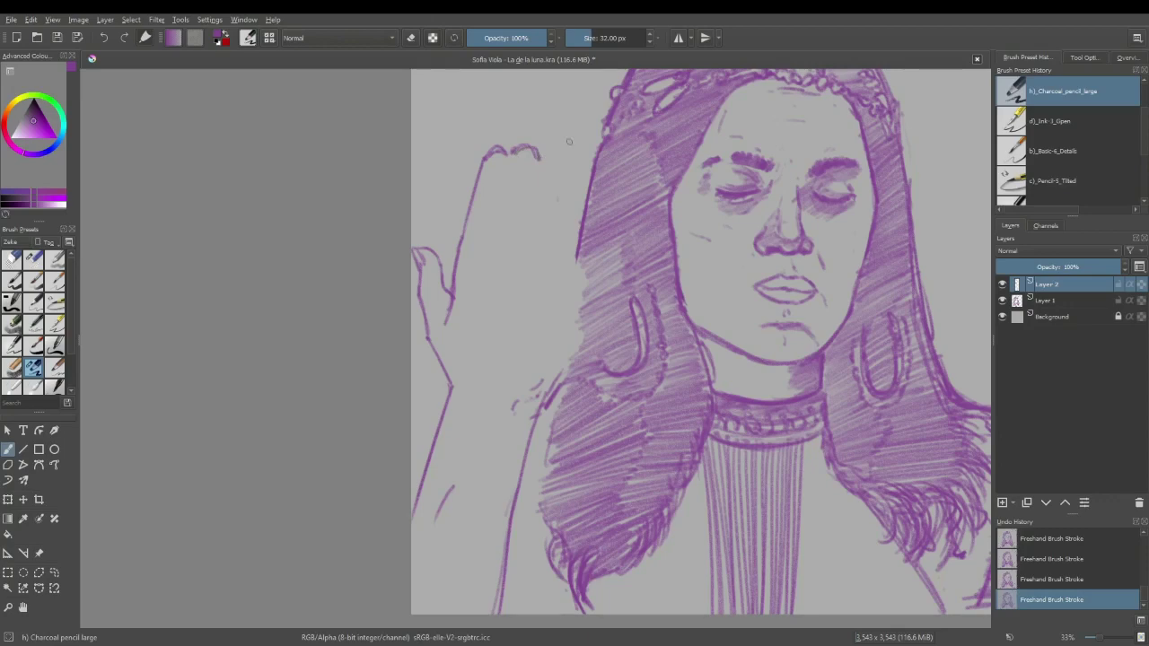
pyautogui.moveTo(544, 165); pyautogui.dragTo(563, 182)
pyautogui.hotkey('ctrl', 'z')
pyautogui.moveTo(563, 210)
pyautogui.mouseDown()
pyautogui.moveTo(575, 226)
pyautogui.moveTo(573, 314)
pyautogui.moveTo(549, 381)
pyautogui.mouseUp()
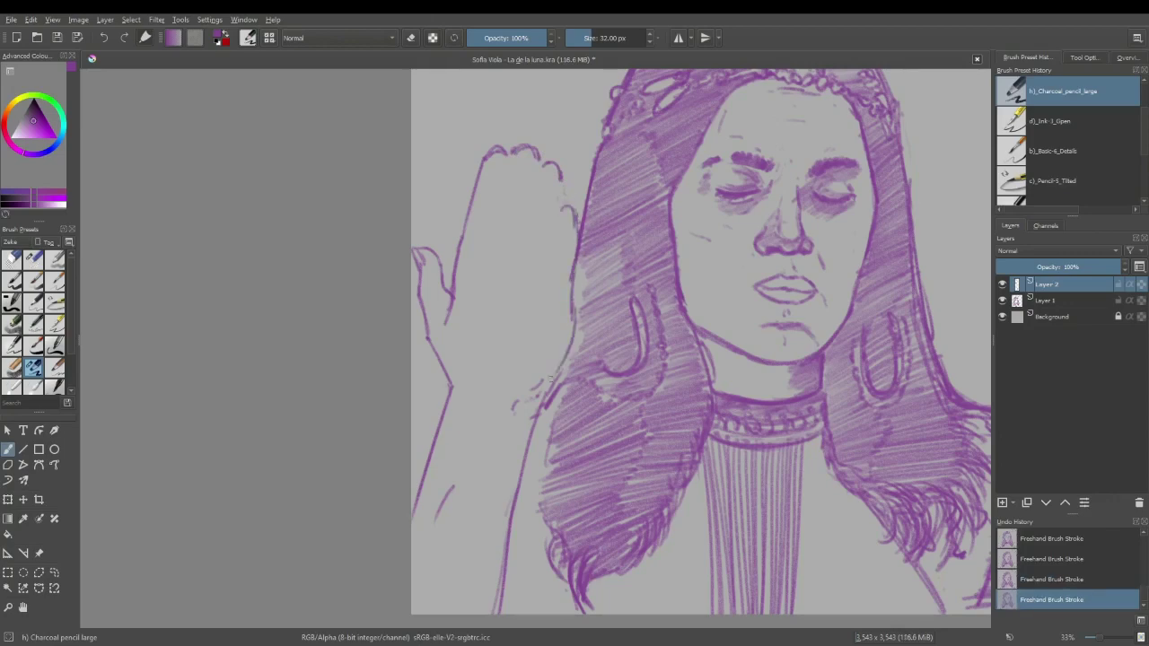
# Step: Redraw and darken the second hand's outer edge from the little finger down to the wrist beside the hair
pyautogui.hotkey('ctrl', 'z')
pyautogui.hotkey('ctrl', 'z')
pyautogui.hotkey('ctrl', 'z')
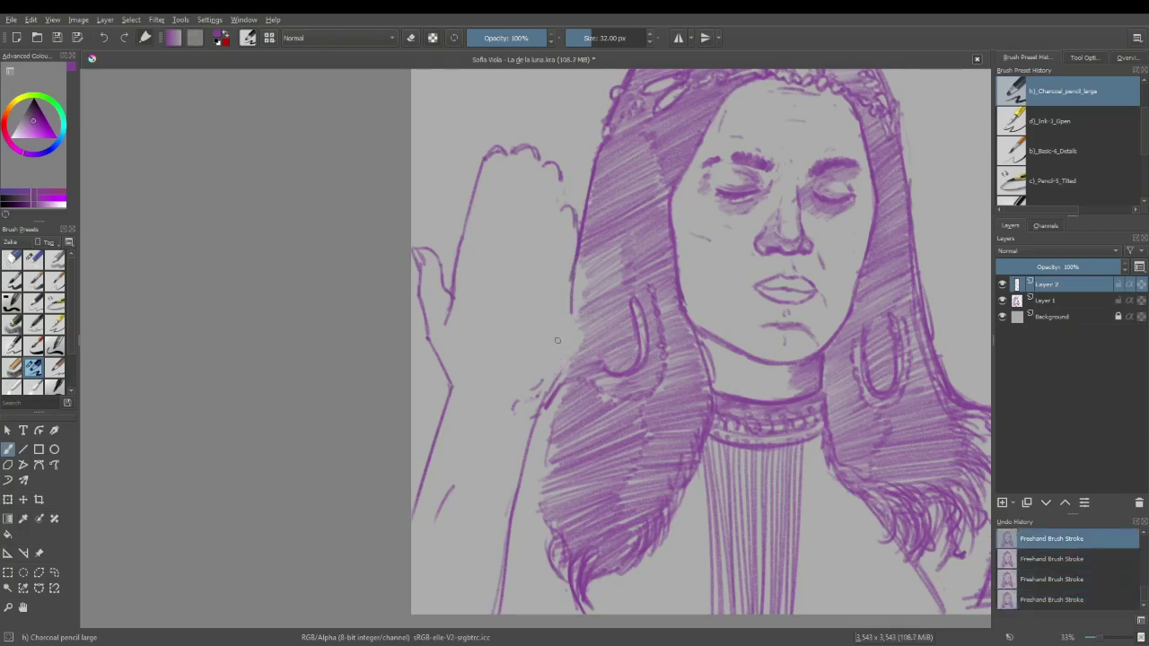
pyautogui.hotkey('ctrl', 'shift', 'z')
pyautogui.hotkey('ctrl', 'shift', 'z')
pyautogui.hotkey('ctrl', 'shift', 'z')
pyautogui.moveTo(574, 262); pyautogui.dragTo(540, 413)
pyautogui.moveTo(578, 314); pyautogui.dragTo(578, 265)
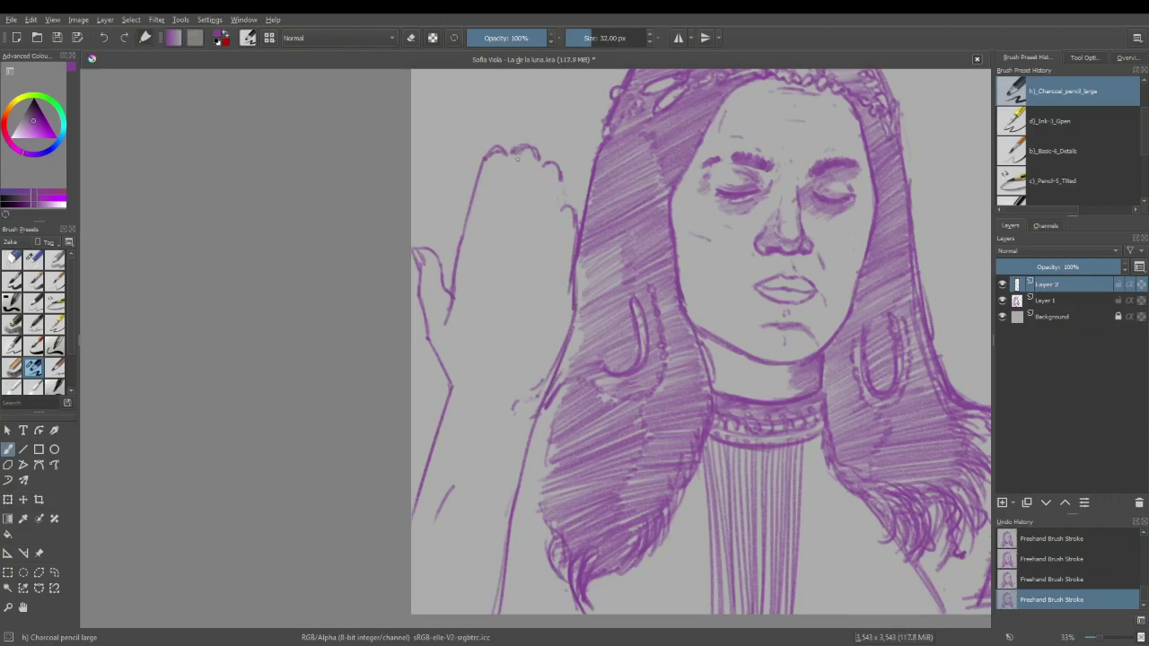
# Step: Draw the lines separating the index, middle and ring fingers, add middle-finger knuckle creases and erase the excess line below the index finger
pyautogui.hotkey('ctrl', 'z')
pyautogui.hotkey('ctrl', 'z')
pyautogui.hotkey('ctrl', 'z')
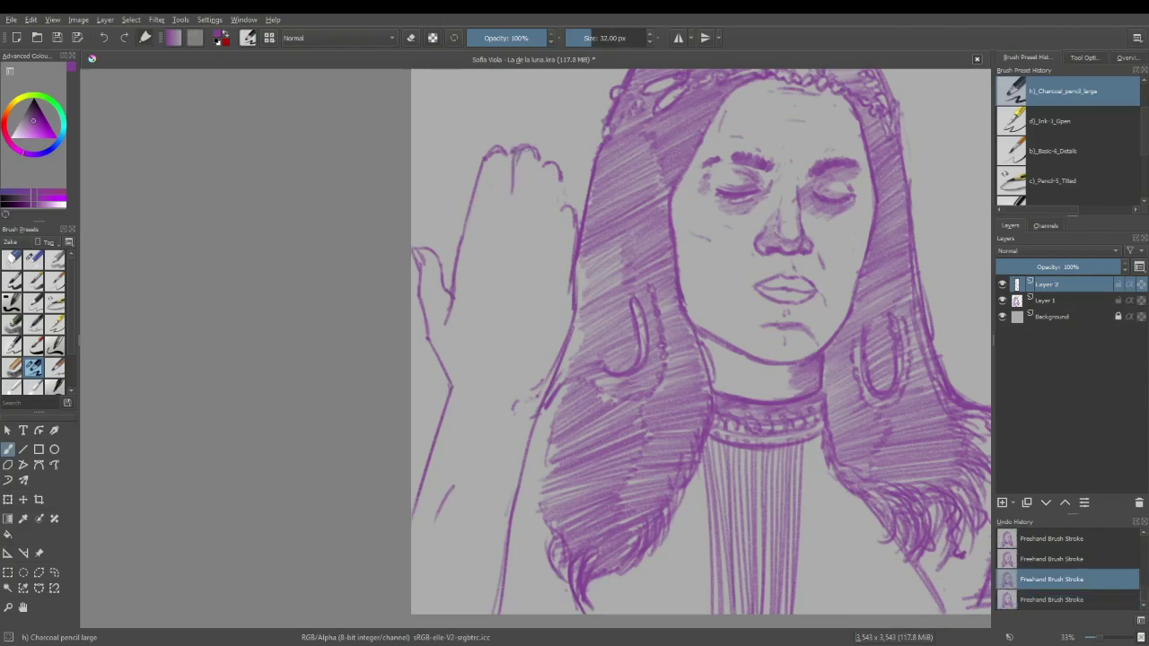
pyautogui.hotkey('ctrl', 'shift', 'z')
pyautogui.hotkey('ctrl', 'shift', 'z')
pyautogui.hotkey('ctrl', 'shift', 'z')
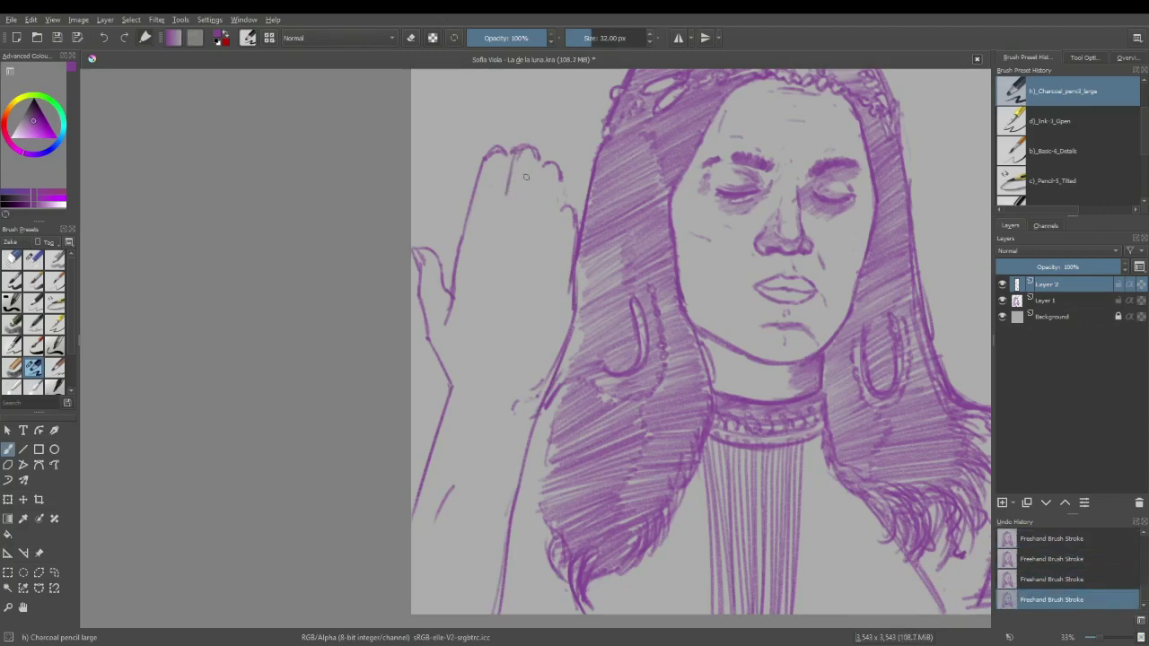
pyautogui.moveTo(535, 161)
pyautogui.mouseDown()
pyautogui.moveTo(530, 231)
pyautogui.moveTo(521, 226)
pyautogui.mouseUp()
pyautogui.moveTo(508, 184); pyautogui.dragTo(485, 311)
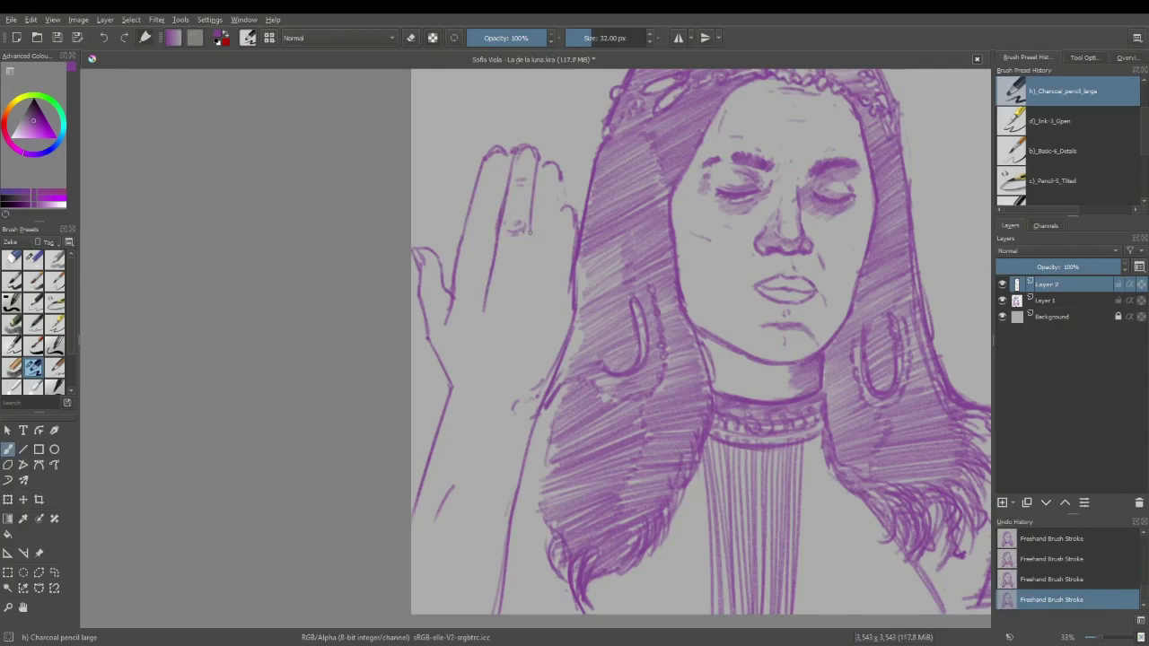
pyautogui.moveTo(529, 231)
pyautogui.mouseDown()
pyautogui.moveTo(520, 283)
pyautogui.moveTo(473, 318)
pyautogui.moveTo(491, 292)
pyautogui.moveTo(472, 300)
pyautogui.moveTo(497, 283)
pyautogui.moveTo(473, 289)
pyautogui.moveTo(514, 284)
pyautogui.mouseUp()
pyautogui.click(412, 41)
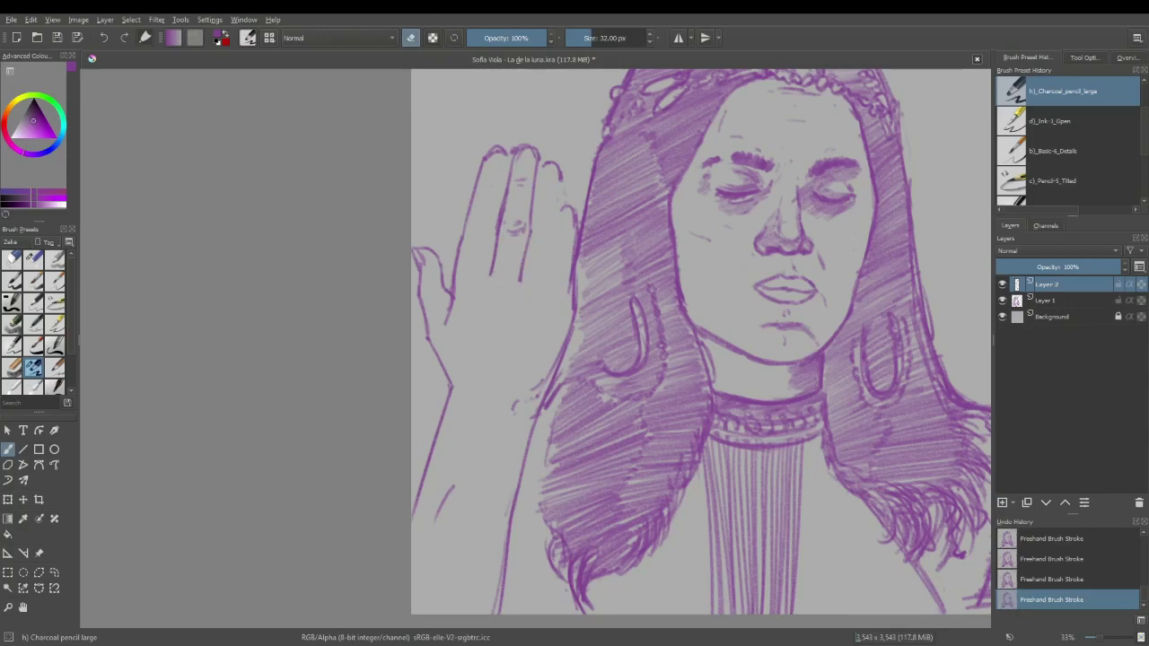
pyautogui.click(411, 38)
# Step: Outline the fingernails and add joint creases along the second hand's index, ring and little fingers
pyautogui.moveTo(498, 165)
pyautogui.mouseDown()
pyautogui.moveTo(485, 159)
pyautogui.moveTo(551, 165)
pyautogui.moveTo(553, 187)
pyautogui.moveTo(540, 174)
pyautogui.moveTo(555, 168)
pyautogui.moveTo(540, 197)
pyautogui.moveTo(560, 224)
pyautogui.moveTo(553, 286)
pyautogui.moveTo(548, 235)
pyautogui.moveTo(539, 244)
pyautogui.moveTo(549, 289)
pyautogui.moveTo(535, 264)
pyautogui.mouseUp()
pyautogui.hotkey('ctrl', 'z')
pyautogui.hotkey('ctrl', 'z')
pyautogui.hotkey('ctrl', 'z')
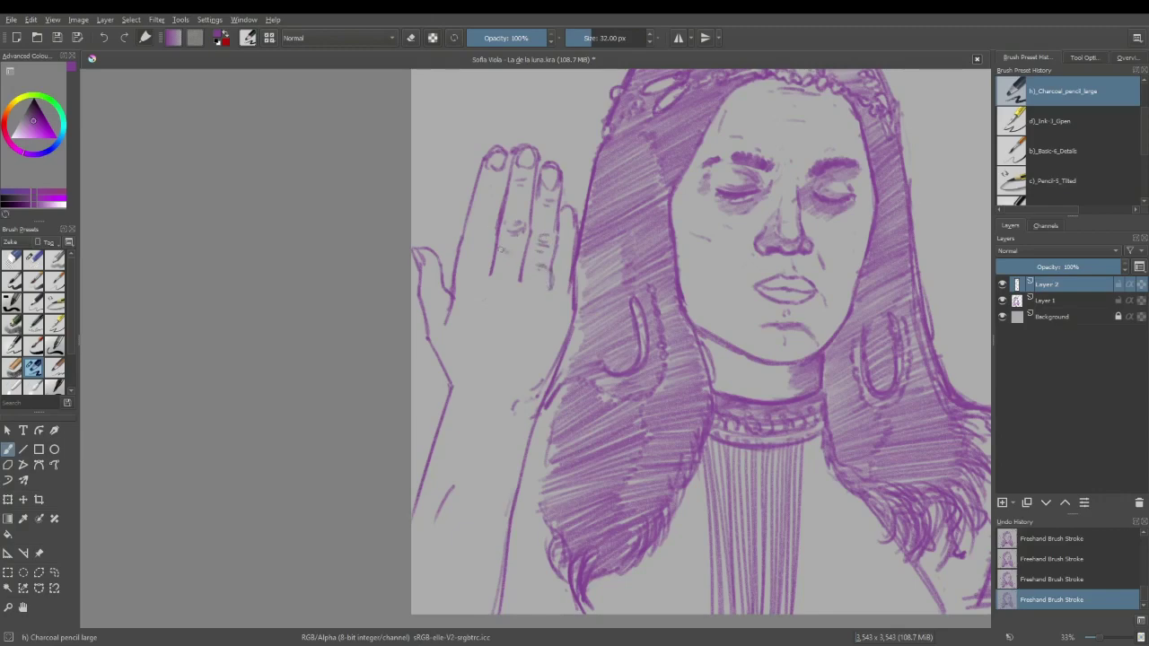
pyautogui.moveTo(490, 223); pyautogui.dragTo(487, 242)
pyautogui.moveTo(484, 184)
pyautogui.mouseDown()
pyautogui.moveTo(504, 190)
pyautogui.moveTo(499, 208)
pyautogui.mouseUp()
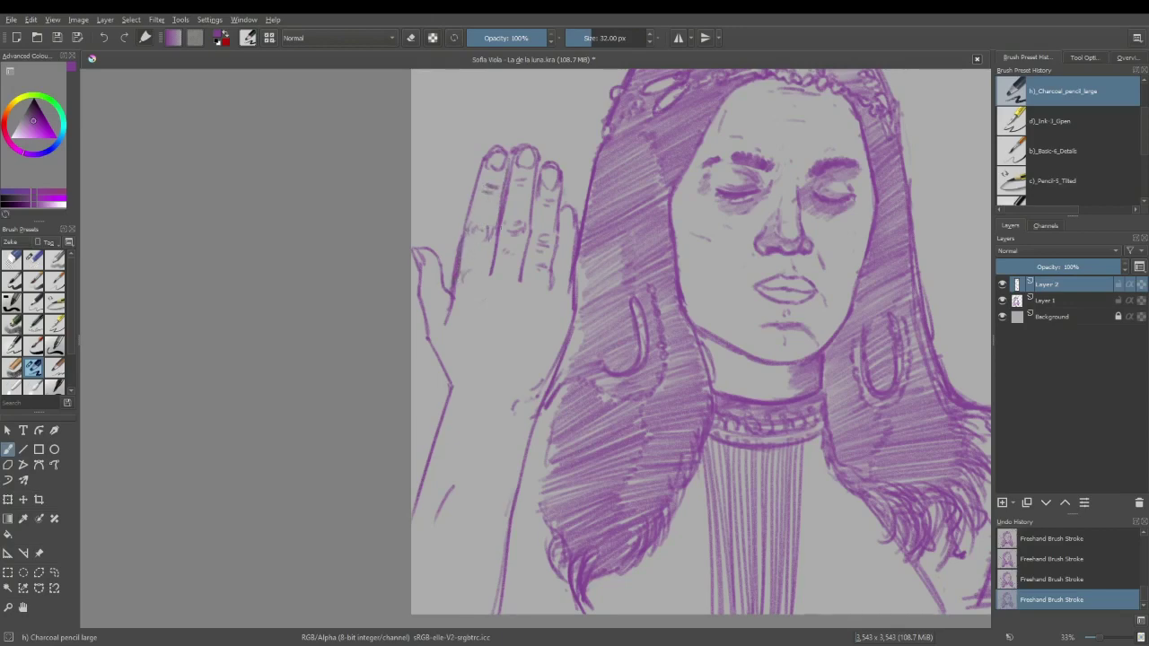
pyautogui.moveTo(562, 217); pyautogui.dragTo(572, 219)
pyautogui.moveTo(571, 236); pyautogui.dragTo(557, 270)
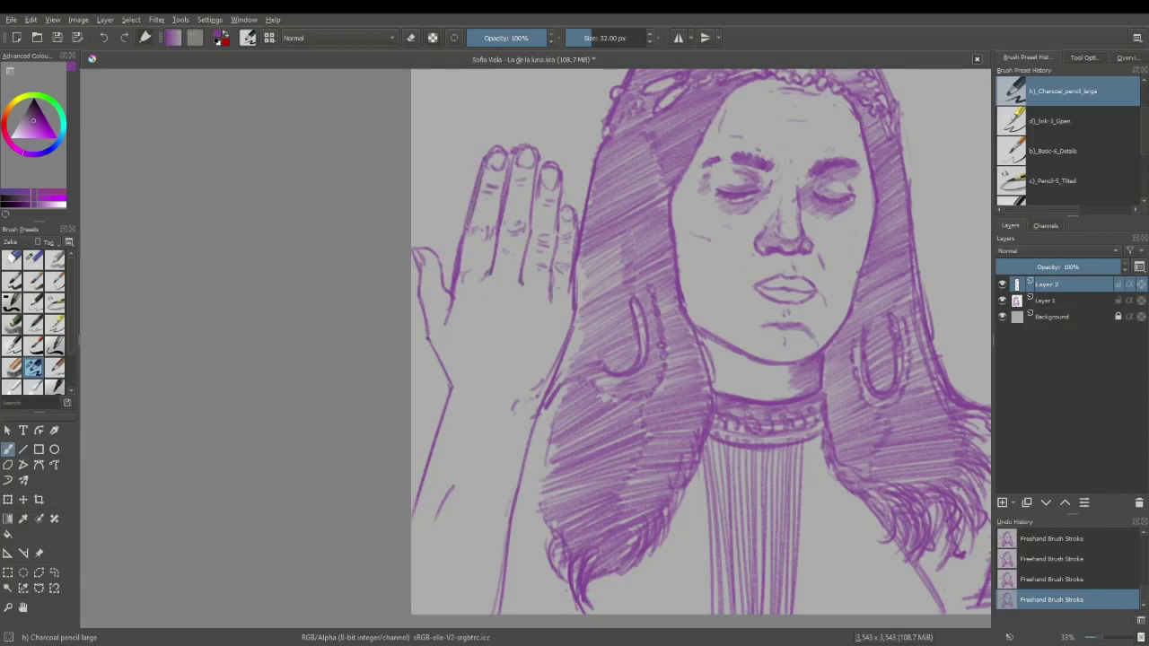
# Step: Erase the index finger's outer contour and redraw it as a cleaner line from the nail to the middle joint
pyautogui.press('e')
pyautogui.moveTo(486, 156)
pyautogui.mouseDown()
pyautogui.moveTo(463, 223)
pyautogui.moveTo(478, 184)
pyautogui.mouseUp()
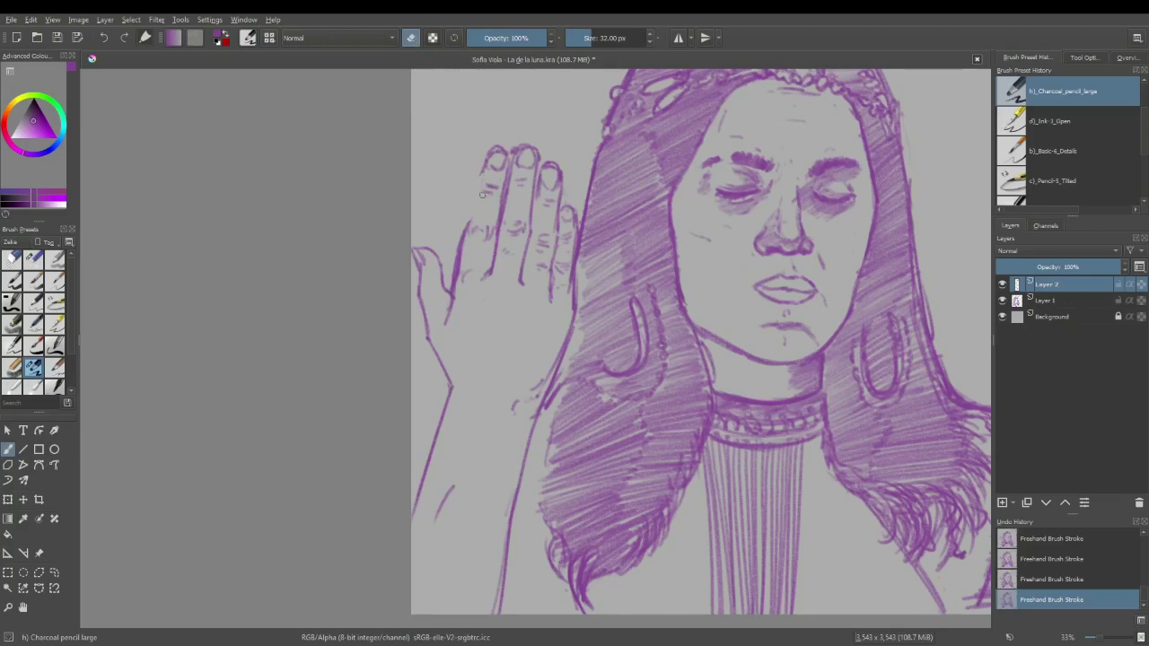
pyautogui.moveTo(482, 195); pyautogui.dragTo(482, 166)
pyautogui.press('e')
pyautogui.moveTo(484, 170); pyautogui.dragTo(468, 225)
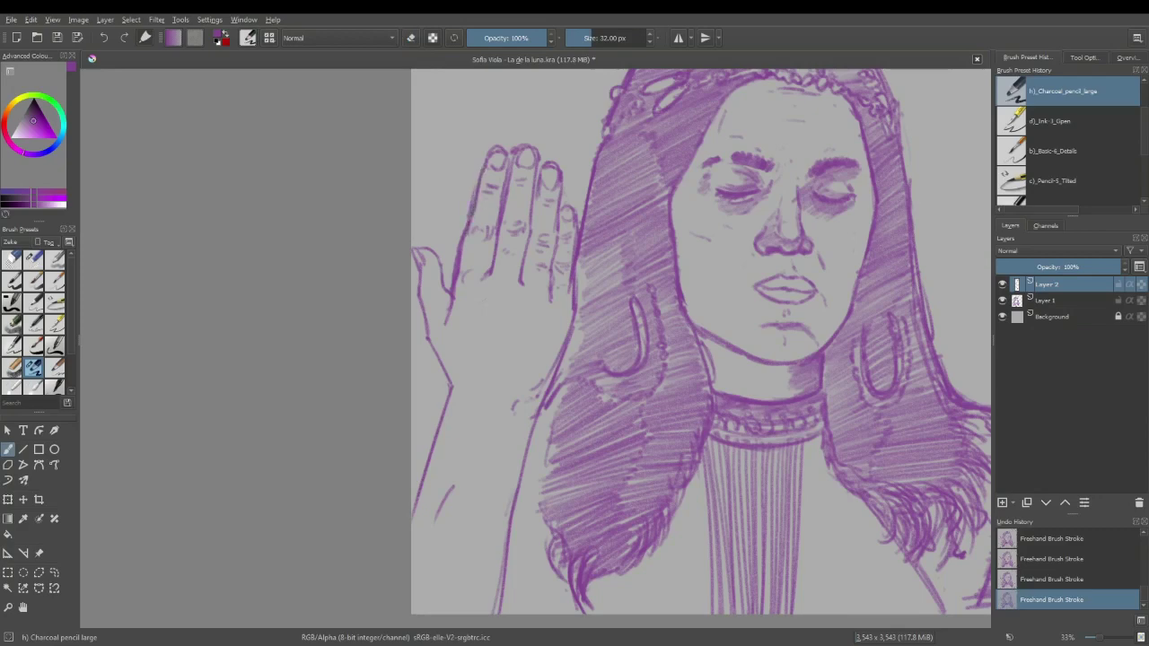
# Step: Mark the knuckles at the base of the fingers, add thumb creases and strengthen the index finger's lower edge
pyautogui.moveTo(506, 279)
pyautogui.mouseDown()
pyautogui.moveTo(503, 268)
pyautogui.moveTo(537, 289)
pyautogui.mouseUp()
pyautogui.moveTo(430, 284)
pyautogui.mouseDown()
pyautogui.moveTo(422, 291)
pyautogui.moveTo(440, 318)
pyautogui.moveTo(459, 286)
pyautogui.mouseUp()
pyautogui.moveTo(470, 235); pyautogui.dragTo(460, 272)
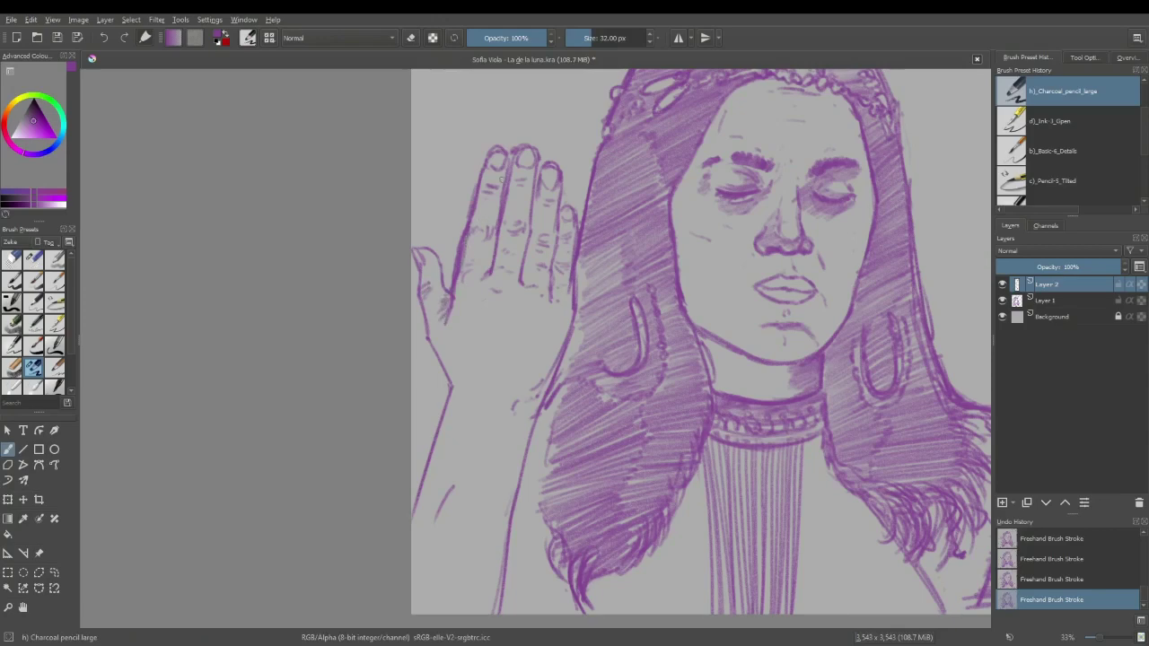
# Step: Thin the index finger's outer contour with the eraser along its middle and lower sections
pyautogui.scroll(-3, 481, 335)
pyautogui.scroll(1, 500, 317)
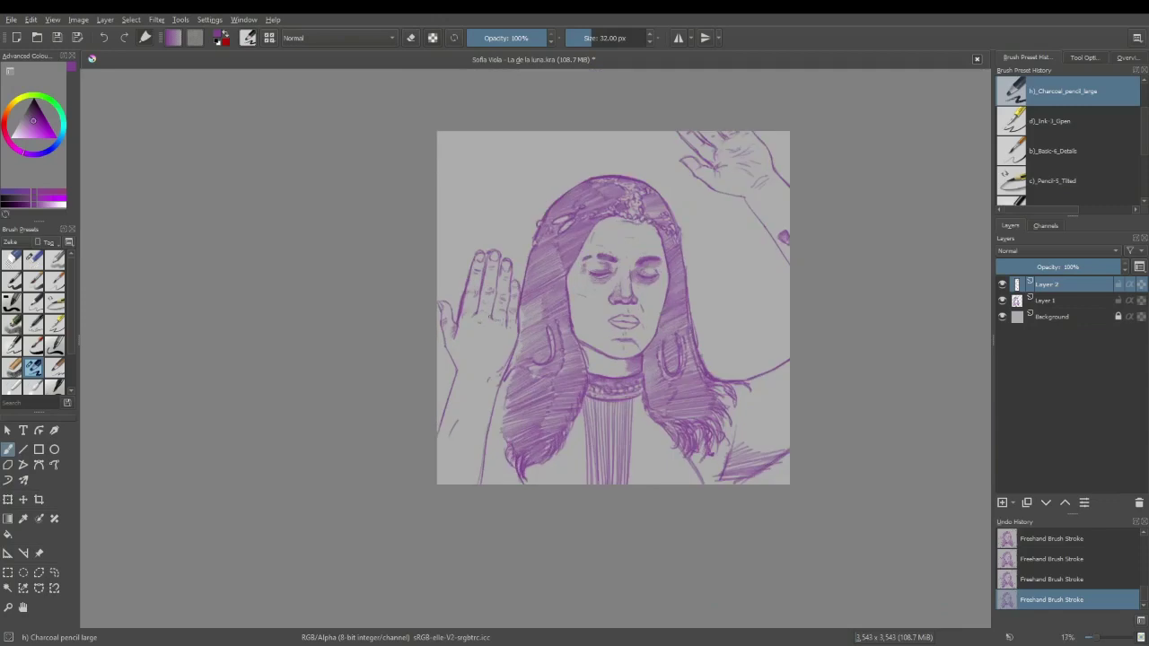
pyautogui.press('+')
pyautogui.press('-')
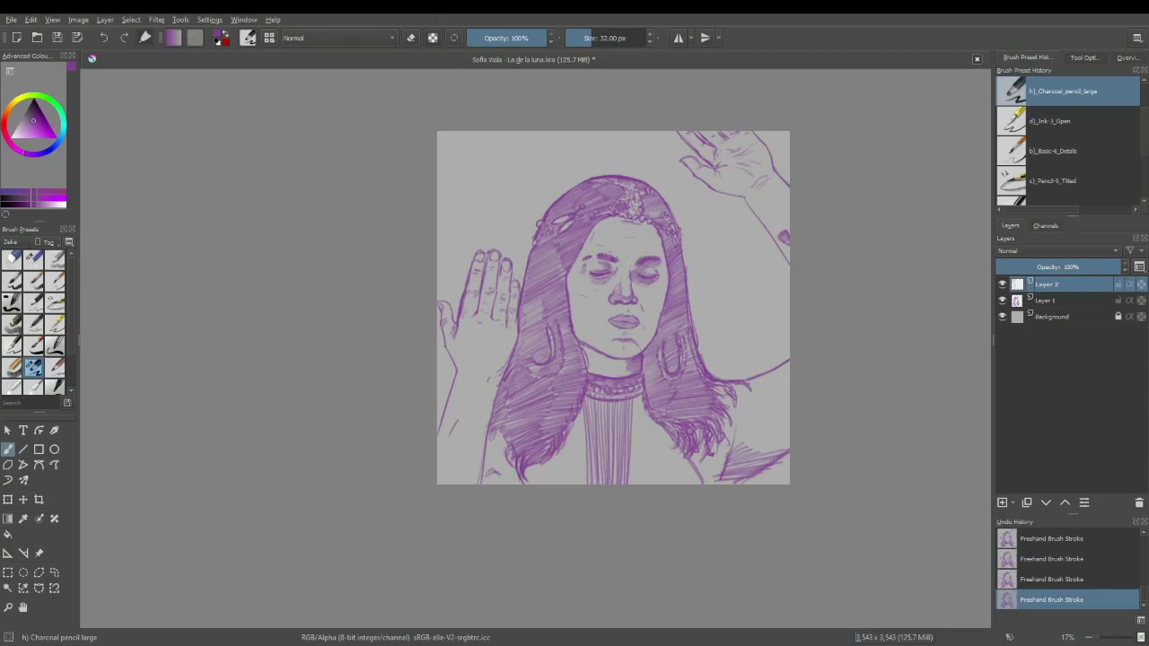
pyautogui.press('e')
pyautogui.moveTo(461, 296); pyautogui.dragTo(458, 321)
pyautogui.moveTo(465, 280); pyautogui.dragTo(465, 295)
pyautogui.click(411, 38)
pyautogui.click(411, 38)
# Step: Erase the little finger's outer edge and redraw it from the fingertip down along the hair
pyautogui.moveTo(516, 306); pyautogui.dragTo(516, 322)
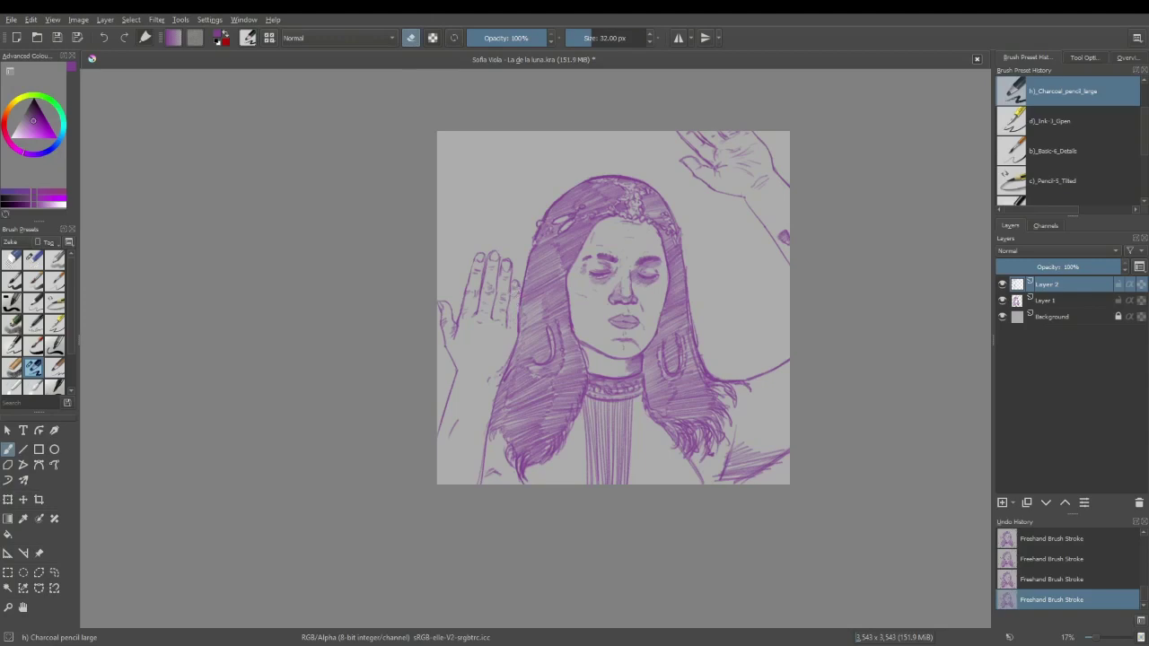
pyautogui.press('e')
pyautogui.moveTo(518, 298); pyautogui.dragTo(517, 313)
pyautogui.scroll(2, 580, 292)
pyautogui.hotkey('ctrl', 'z')
pyautogui.hotkey('ctrl', 'z')
pyautogui.hotkey('ctrl', 'z')
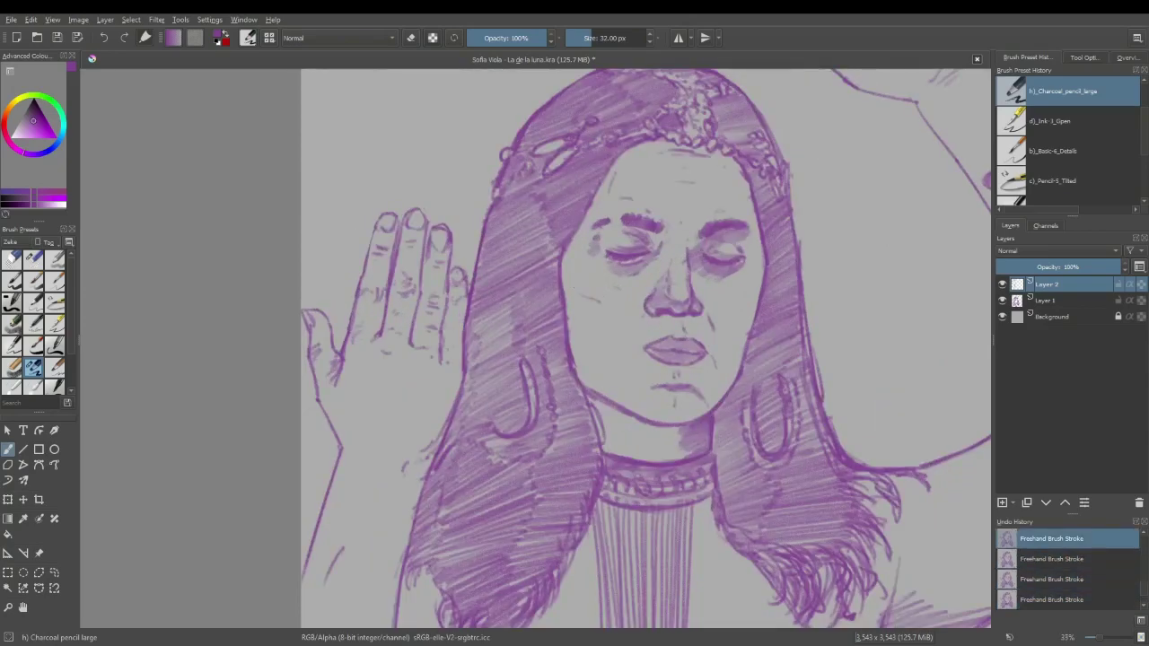
pyautogui.moveTo(468, 294); pyautogui.dragTo(459, 354)
# Step: Shade the second hand's fingernails solid purple
pyautogui.click(411, 37)
pyautogui.click(412, 37)
pyautogui.moveTo(412, 210); pyautogui.dragTo(420, 211)
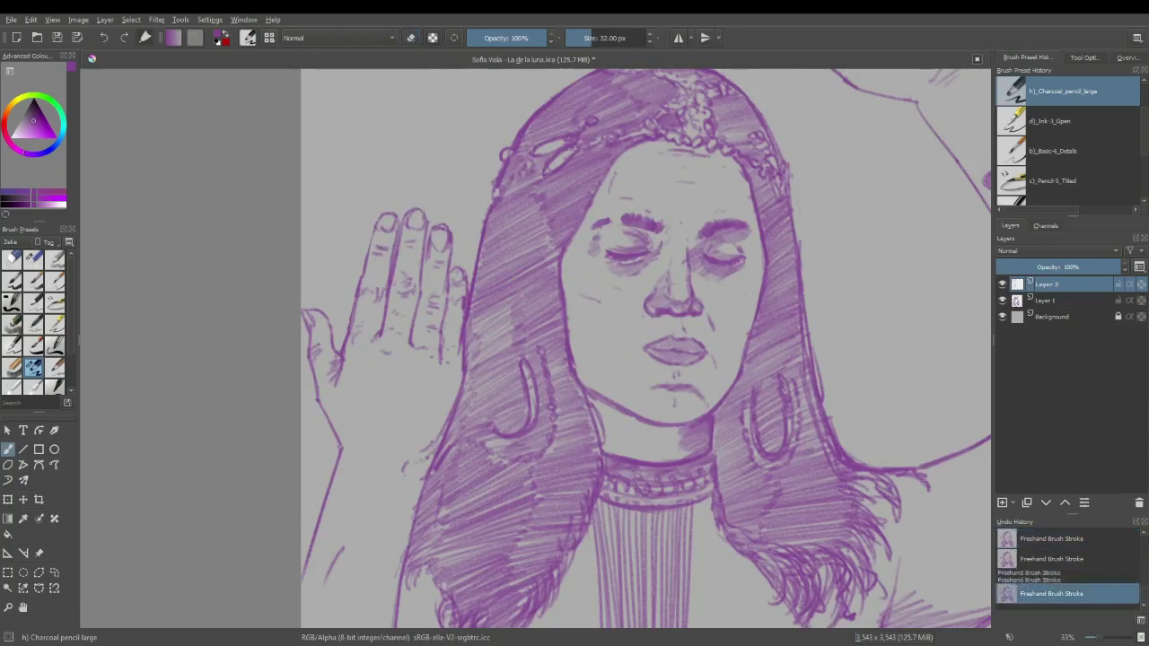
pyautogui.moveTo(427, 255); pyautogui.dragTo(421, 289)
pyautogui.scroll(-4, 403, 385)
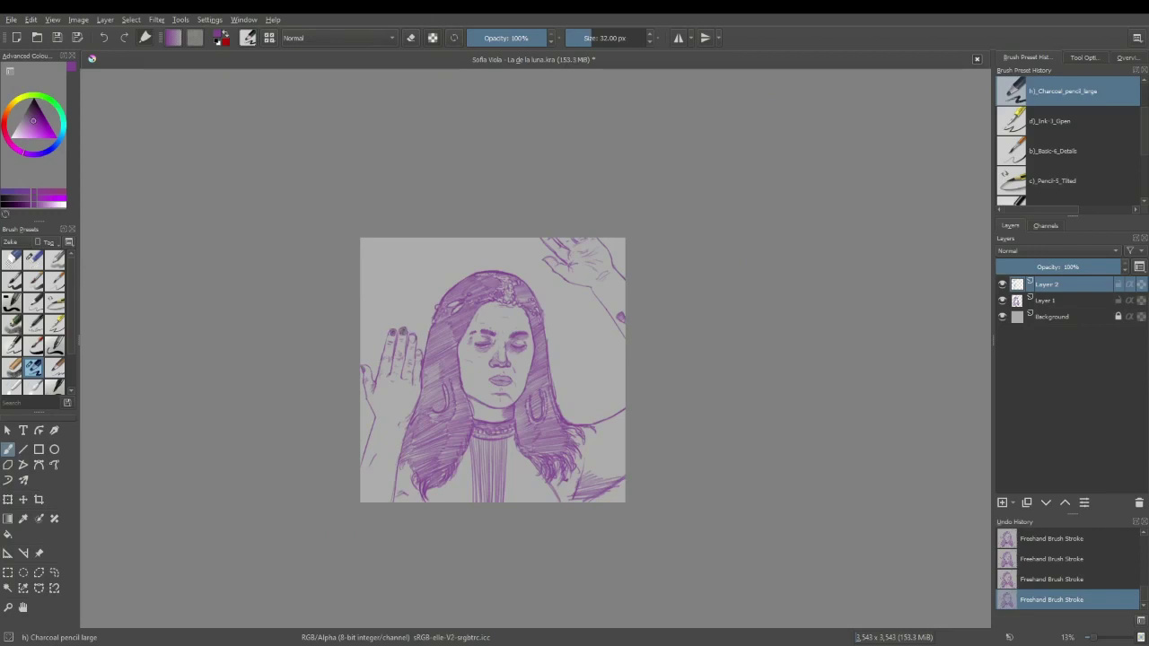
pyautogui.moveTo(412, 336); pyautogui.dragTo(412, 340)
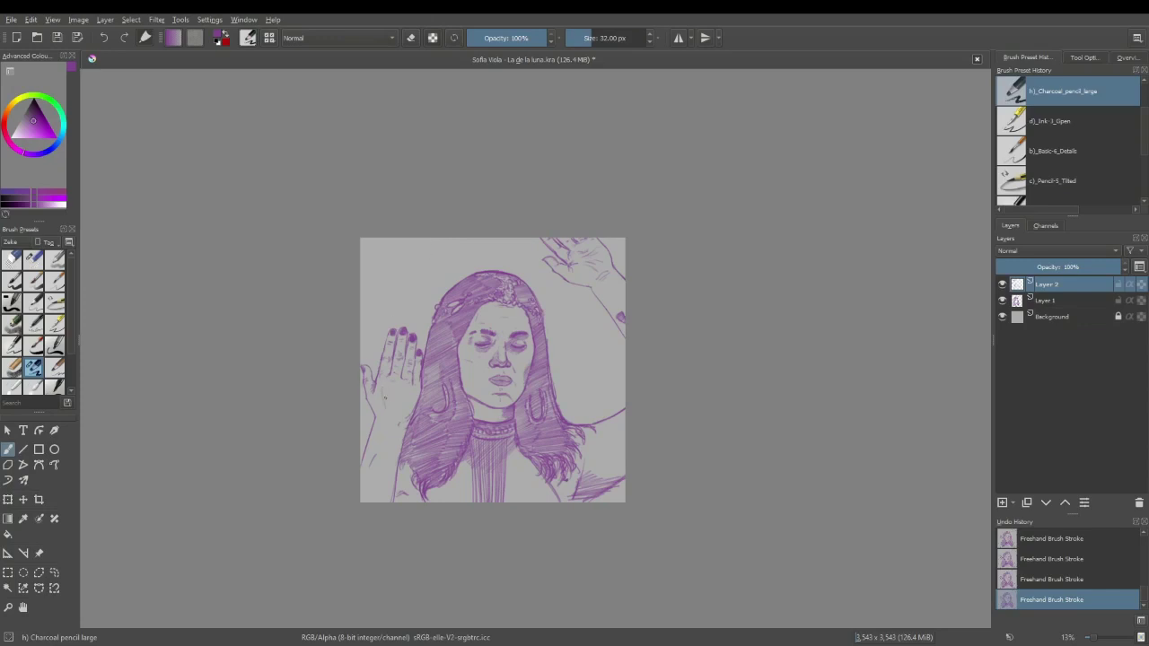
# Step: Undo the last small strokes on the back of the second hand
pyautogui.hotkey('ctrl', 'z')
pyautogui.hotkey('ctrl', 'shift', 'z')
pyautogui.hotkey('ctrl', 'z')
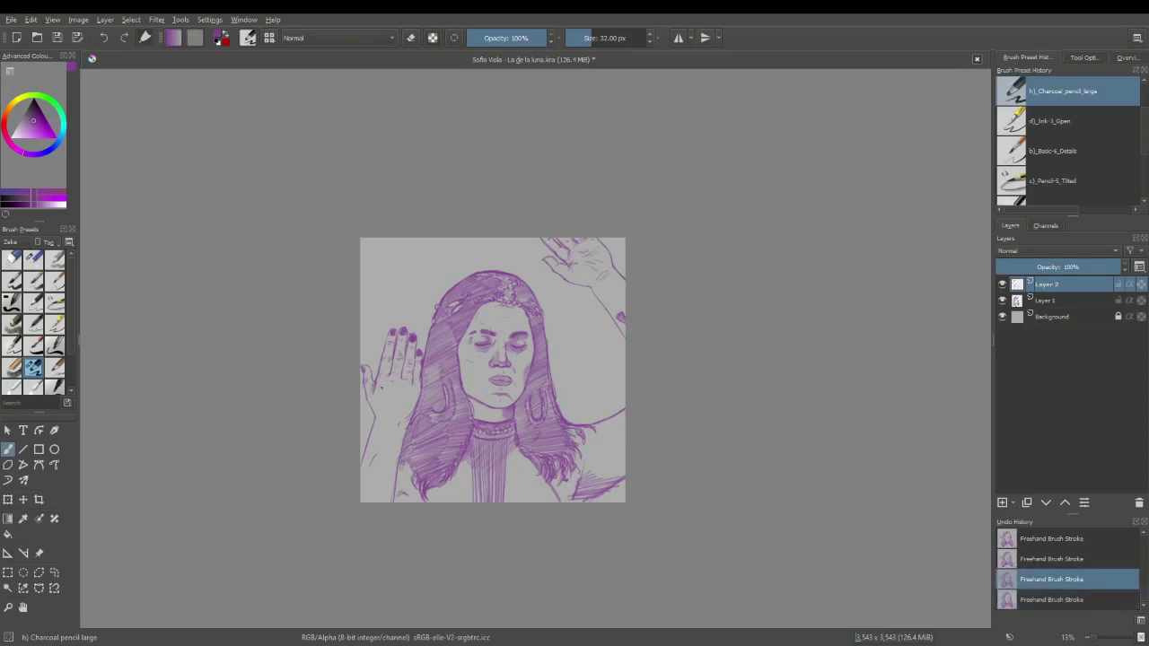
pyautogui.hotkey('ctrl', 'shift', 'z')
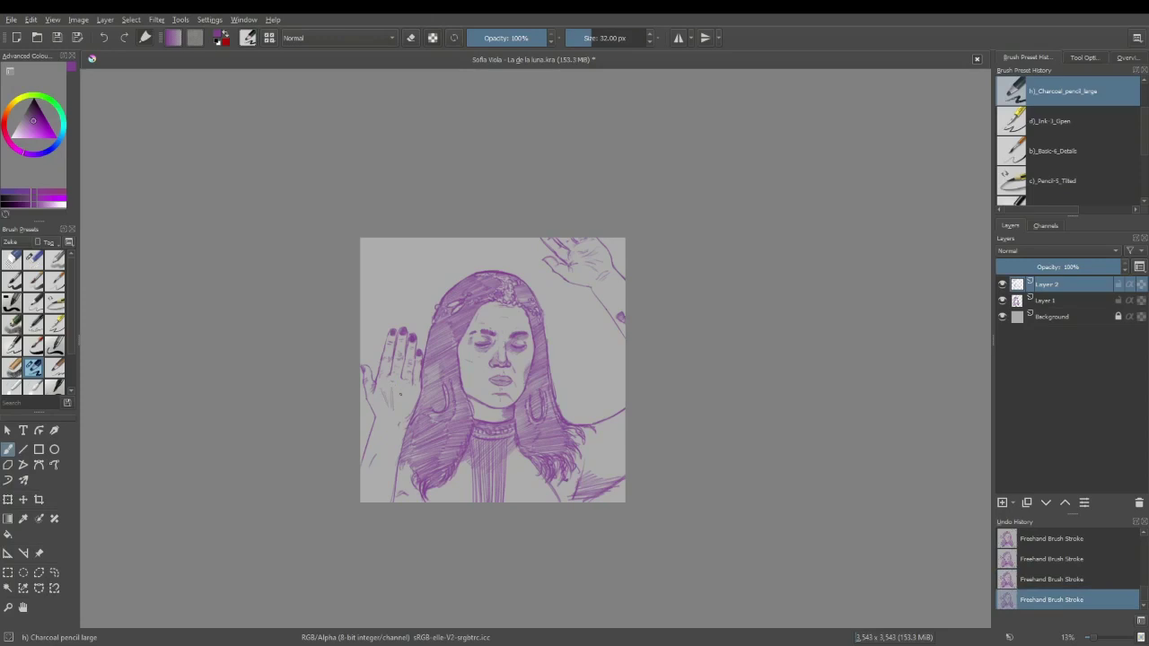
pyautogui.hotkey('ctrl', 'z')
pyautogui.hotkey('ctrl', 'z')
pyautogui.hotkey('ctrl', 'z')
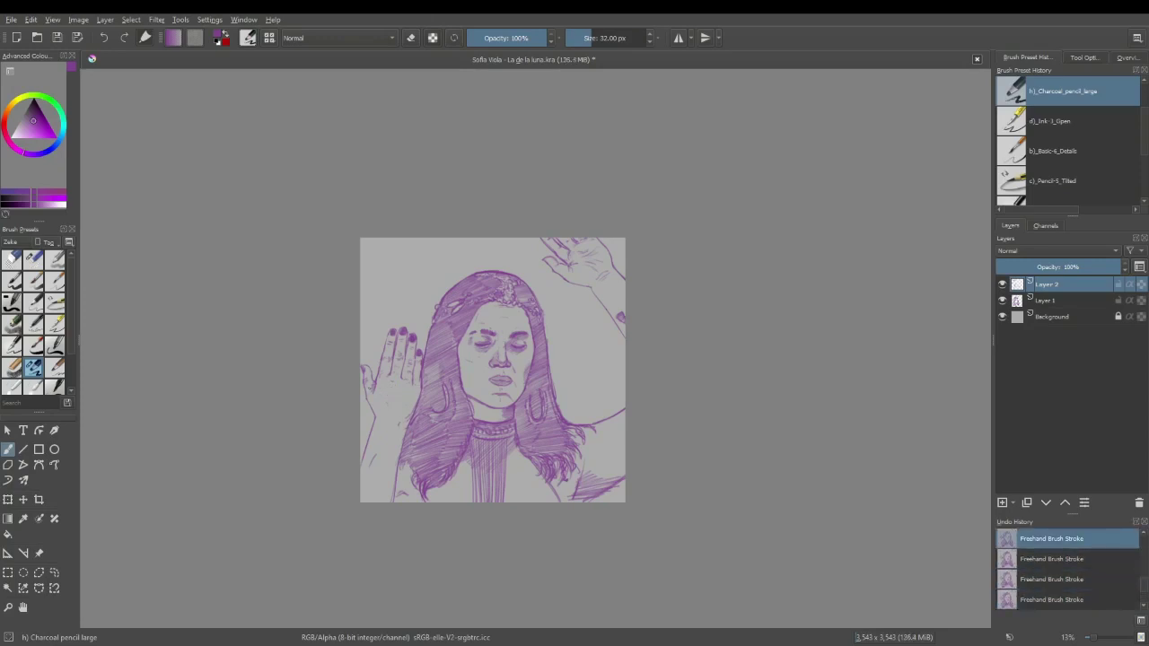
# Step: Lighten the shading inside the index fingernail with the eraser, keeping its dark outline
pyautogui.scroll(4, 404, 396)
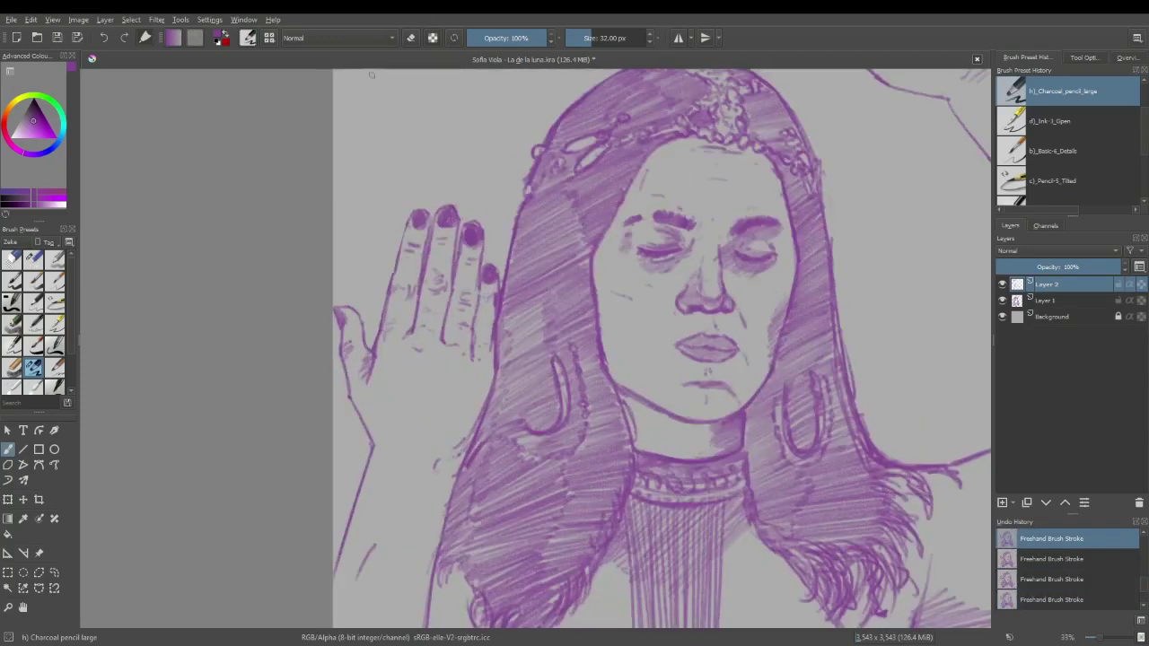
pyautogui.click(411, 37)
pyautogui.moveTo(413, 221)
pyautogui.mouseDown()
pyautogui.moveTo(423, 212)
pyautogui.moveTo(416, 235)
pyautogui.moveTo(408, 220)
pyautogui.moveTo(425, 216)
pyautogui.moveTo(428, 235)
pyautogui.moveTo(412, 237)
pyautogui.moveTo(410, 225)
pyautogui.moveTo(424, 236)
pyautogui.moveTo(424, 221)
pyautogui.mouseUp()
pyautogui.click(410, 38)
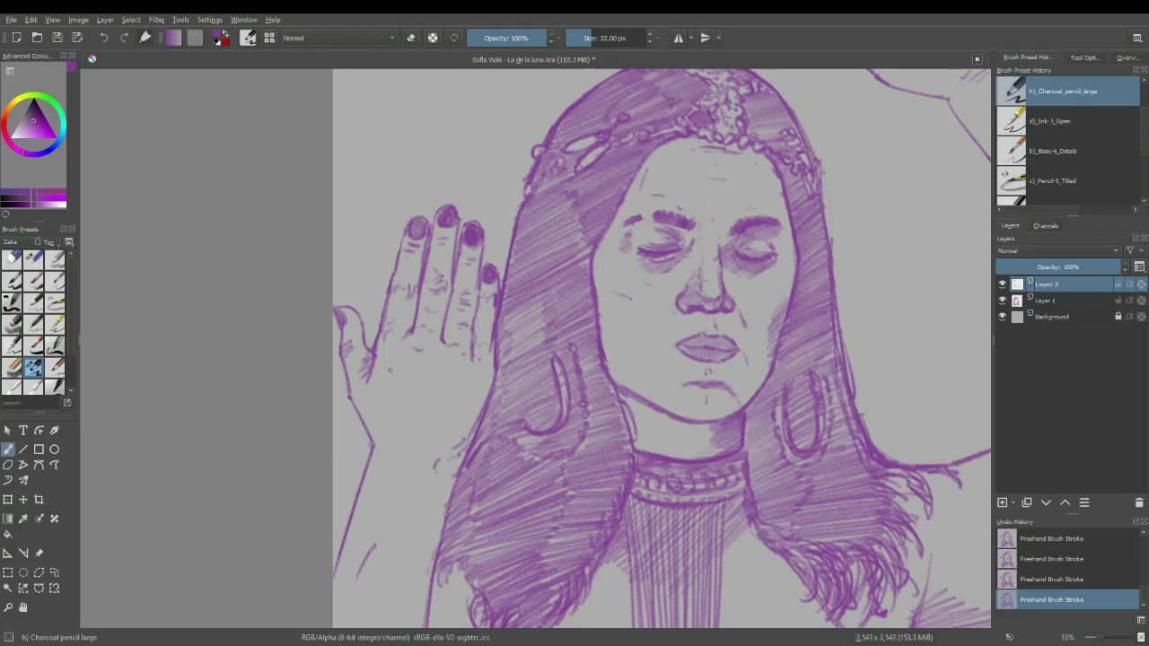
# Step: Draw tendon lines on the back of the second hand, converging from the knuckles toward the wrist
pyautogui.moveTo(389, 368); pyautogui.dragTo(401, 418)
pyautogui.moveTo(415, 364); pyautogui.dragTo(415, 412)
pyautogui.moveTo(438, 365); pyautogui.dragTo(426, 414)
pyautogui.moveTo(469, 378); pyautogui.dragTo(454, 402)
# Step: Check the whole composition and save the drawing
pyautogui.scroll(-4, 550, 474)
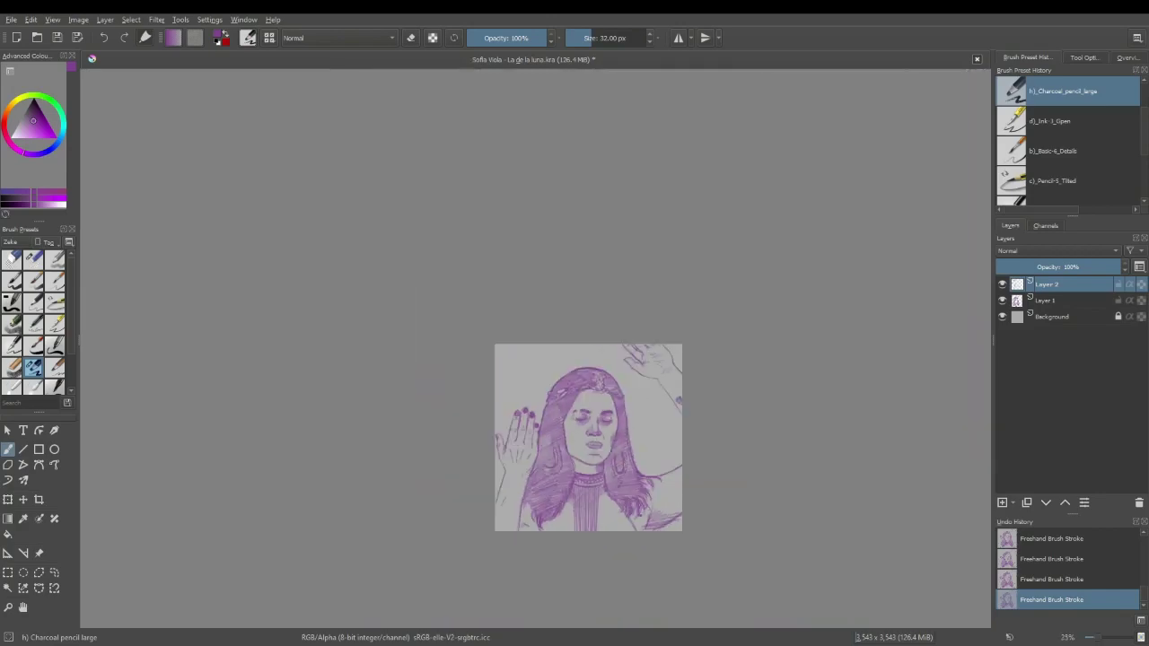
pyautogui.scroll(3, 734, 531)
pyautogui.moveTo(394, 350); pyautogui.dragTo(662, 410)
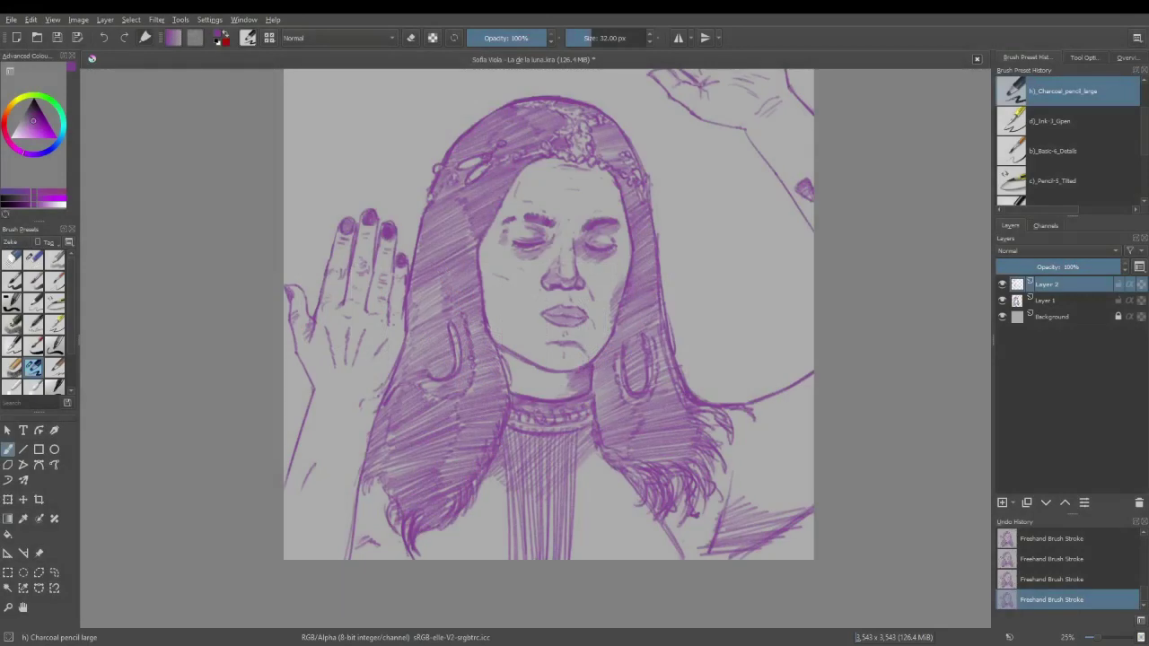
pyautogui.scroll(-2, 523, 275)
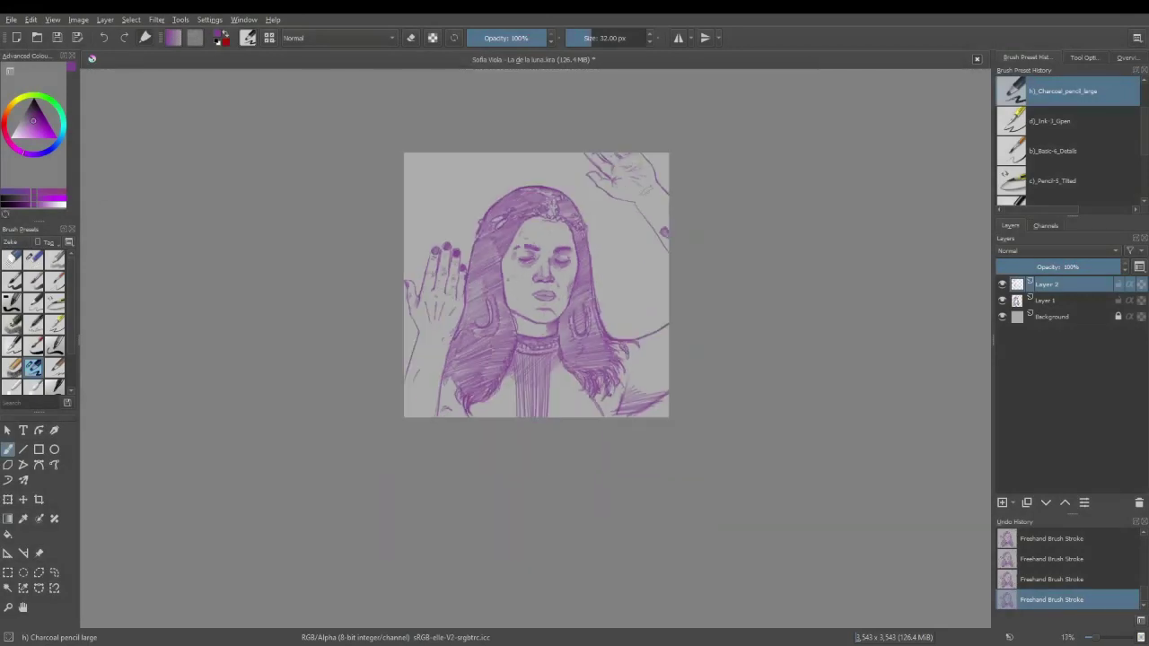
pyautogui.press('+')
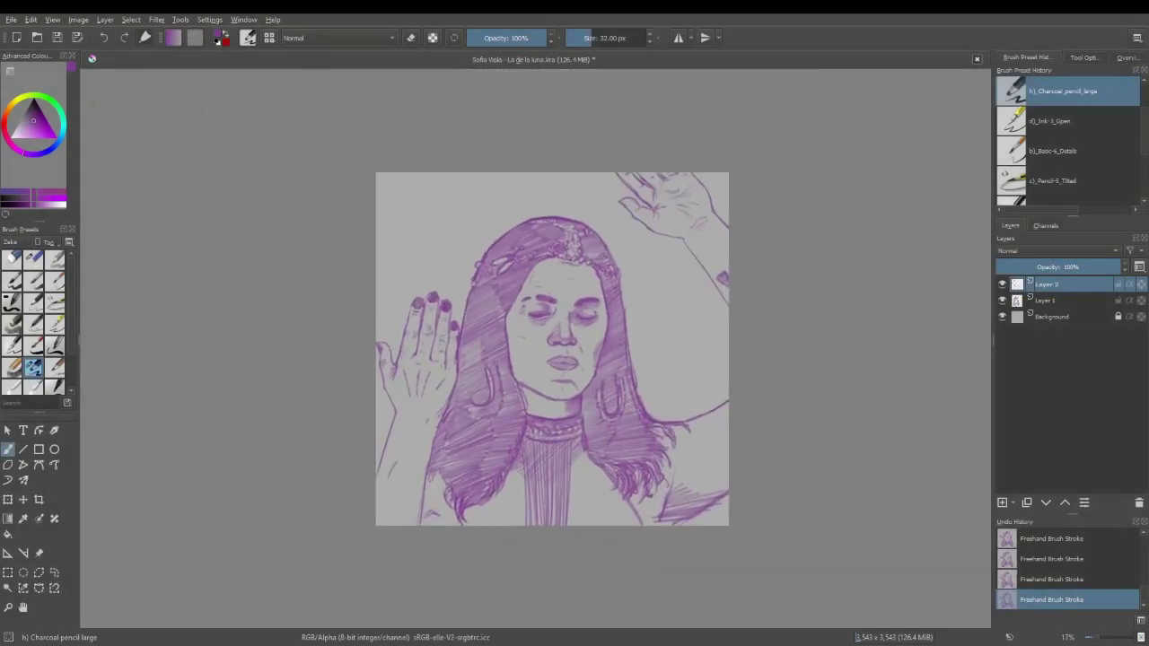
pyautogui.hotkey('ctrl', 's')
pyautogui.hotkey('ctrl', 's')
# Step: Erase highlights into the fingernails and fade the tendon lines on the back of the second hand
pyautogui.scroll(2, 299, 242)
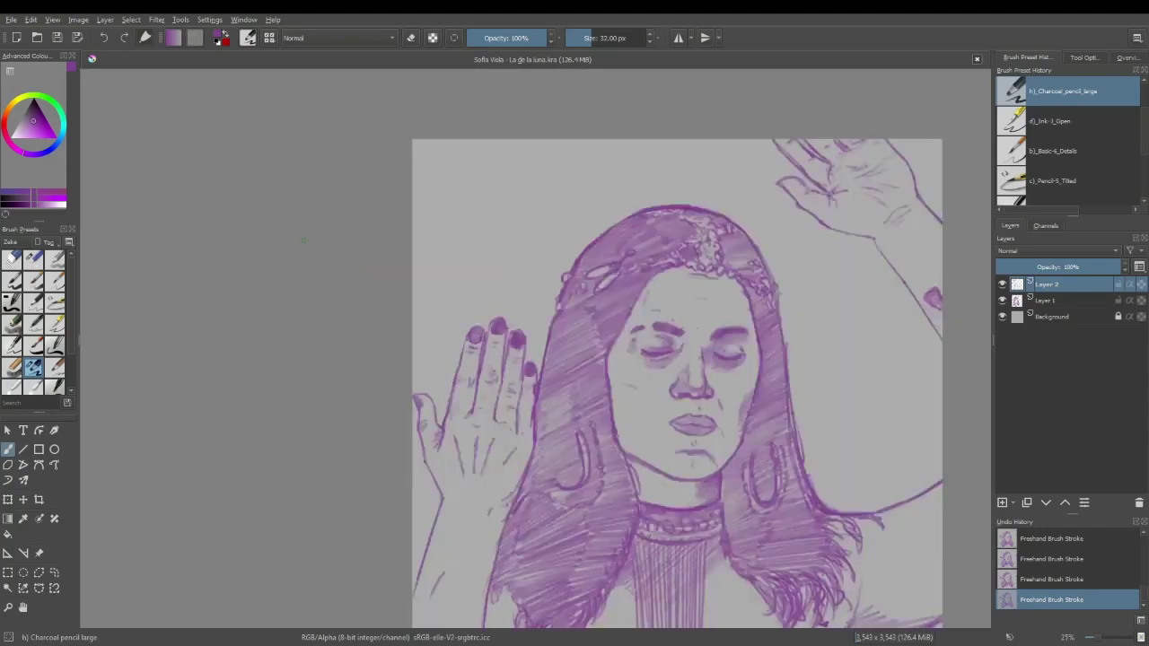
pyautogui.press('e')
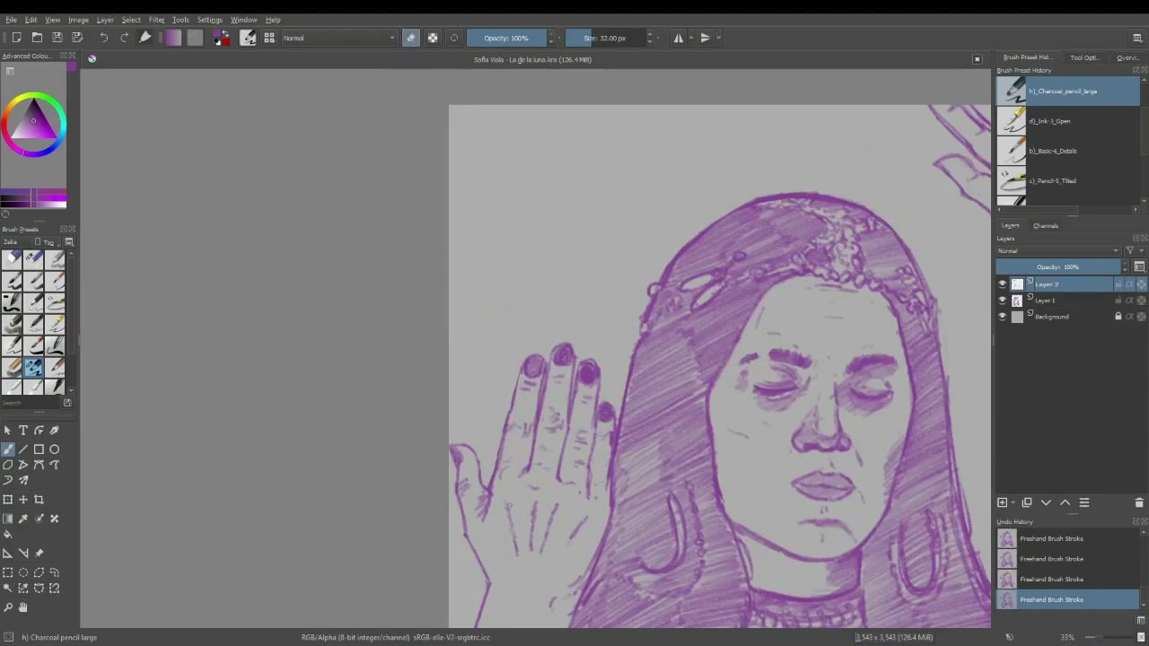
pyautogui.moveTo(506, 502)
pyautogui.mouseDown()
pyautogui.moveTo(535, 534)
pyautogui.moveTo(532, 564)
pyautogui.moveTo(534, 524)
pyautogui.moveTo(554, 507)
pyautogui.moveTo(540, 541)
pyautogui.moveTo(583, 539)
pyautogui.mouseUp()
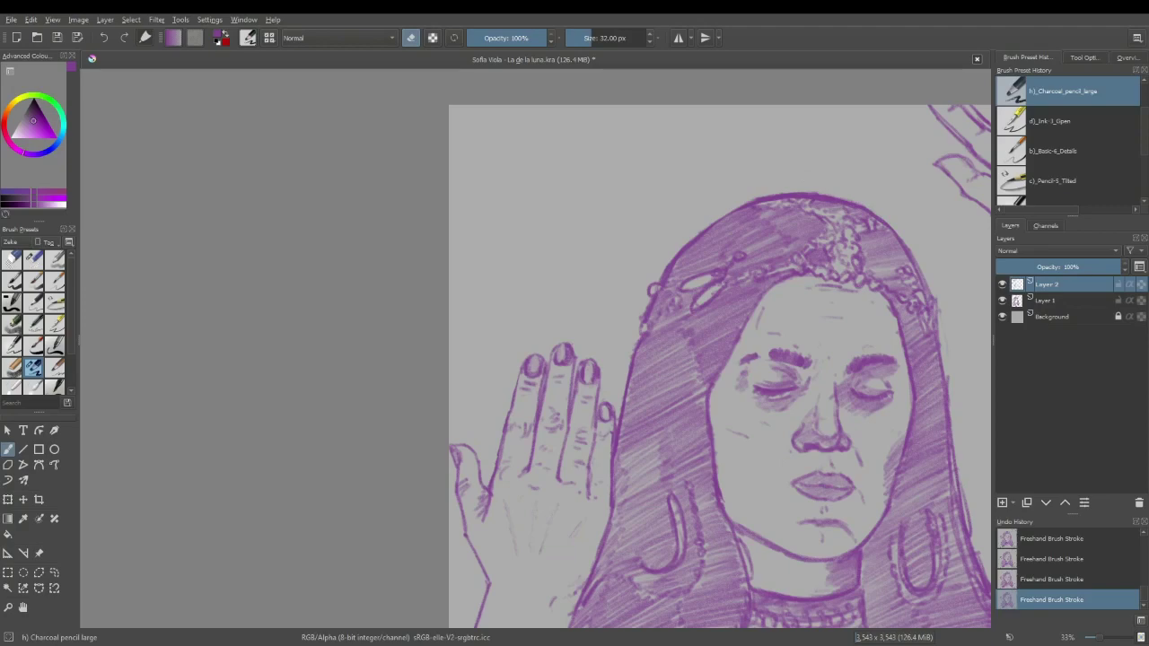
# Step: Save the drawing with the softened hand details
pyautogui.press('-')
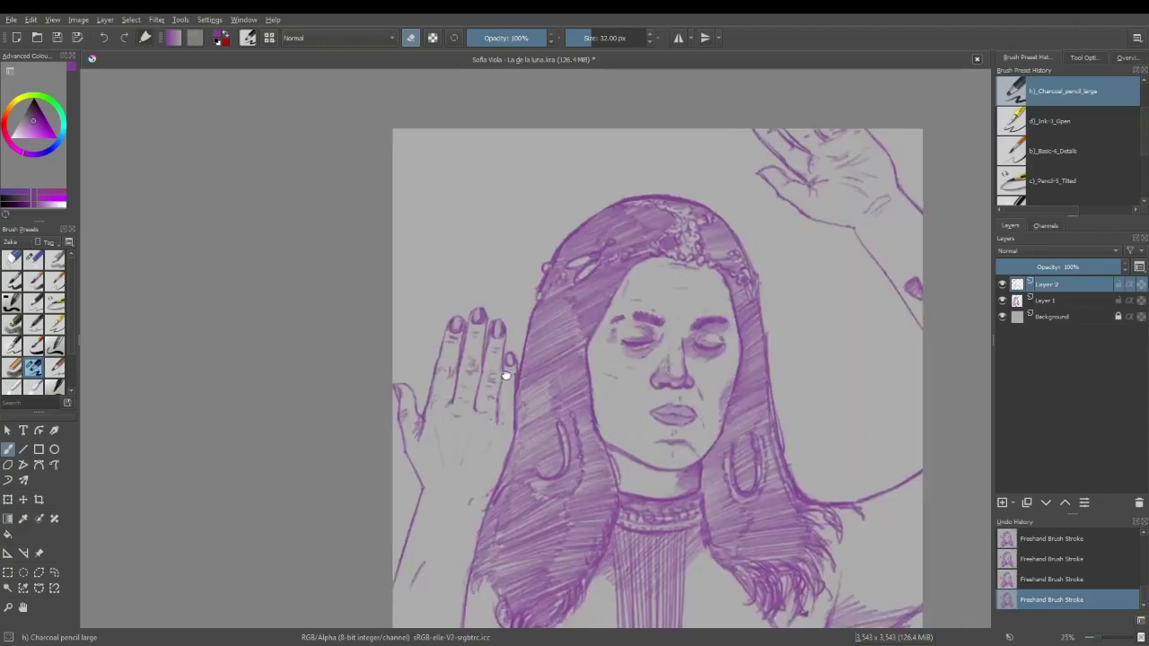
pyautogui.moveTo(505, 375); pyautogui.dragTo(393, 323)
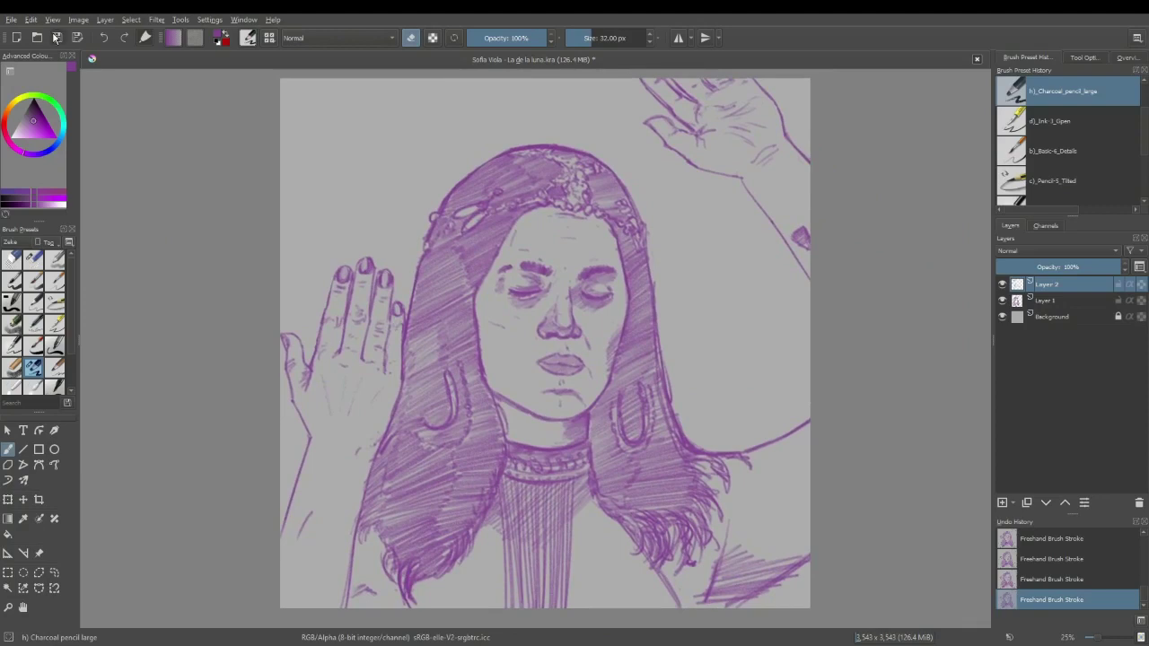
pyautogui.hotkey('ctrl', 's')
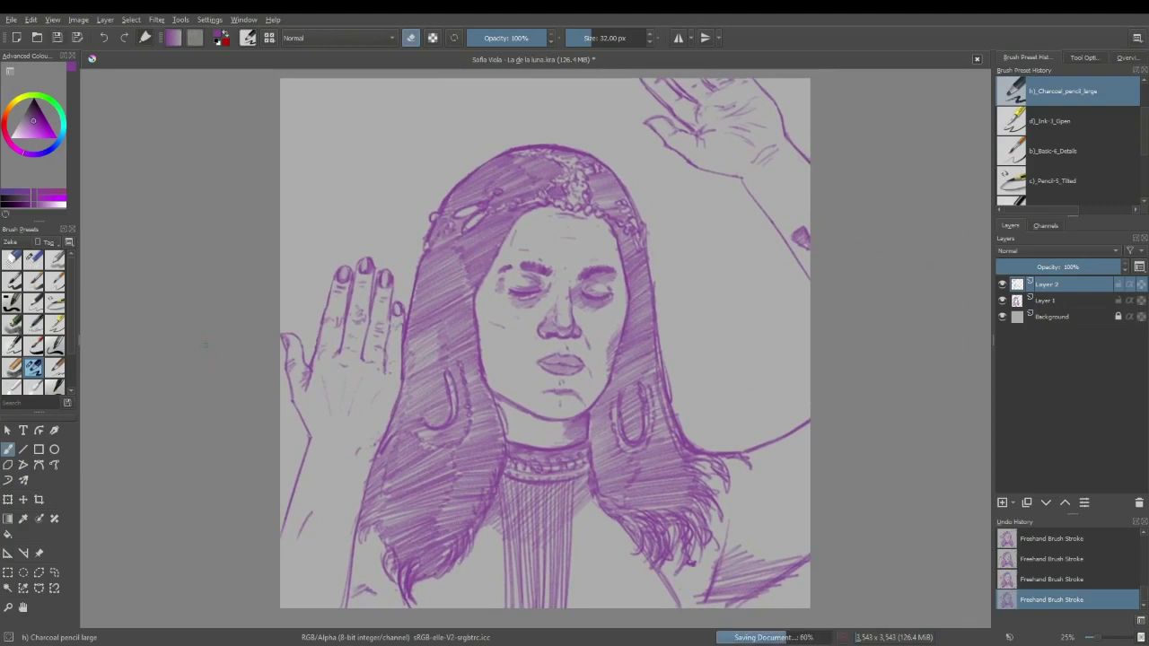